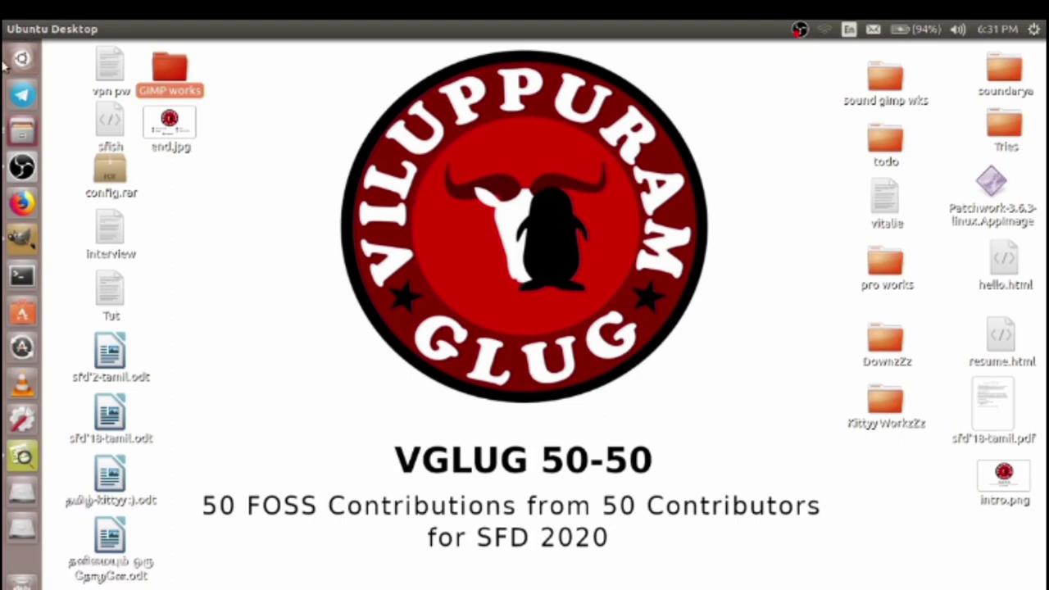
Launch GIMP from the Ubuntu launcher
{"action": "left_click", "coordinate": [23, 239]}
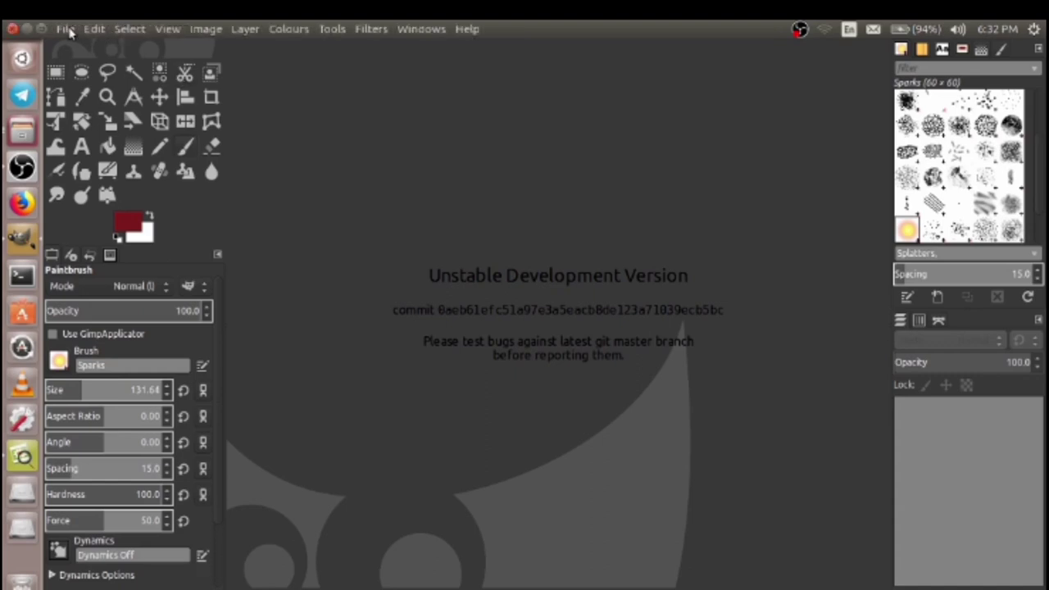
Create a new image from the 1600x1200 template with 150 ppi X and Y resolution
{"action": "left_click", "coordinate": [65, 29]}
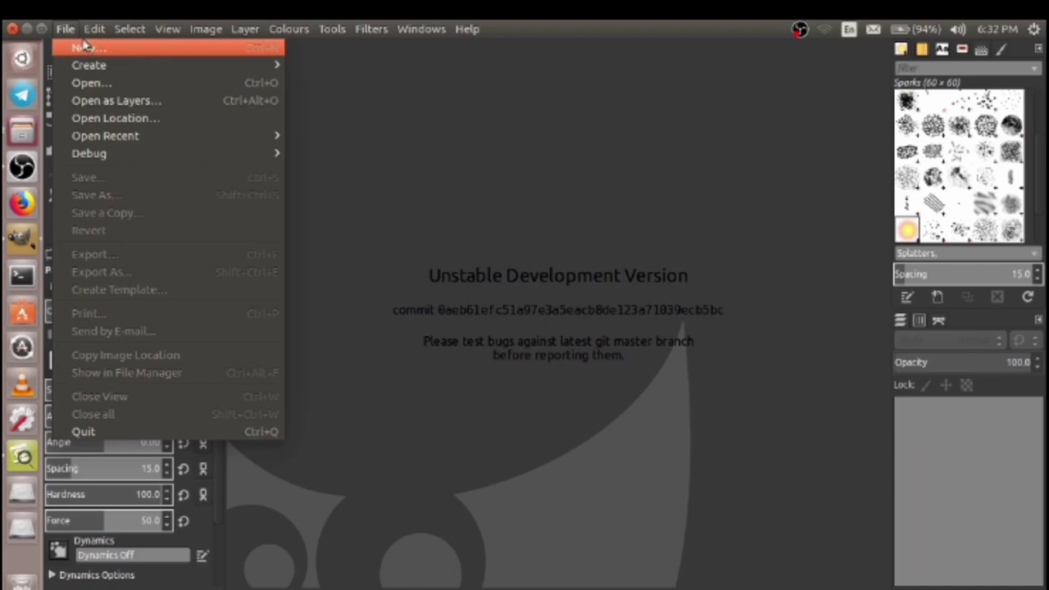
{"action": "left_click", "coordinate": [90, 50]}
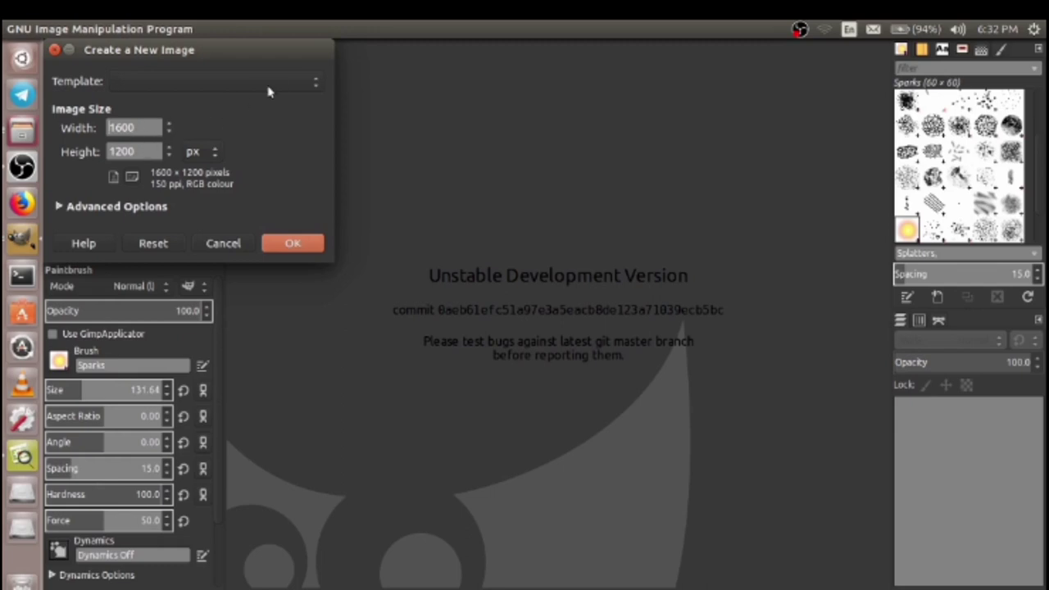
{"action": "left_click", "coordinate": [313, 86]}
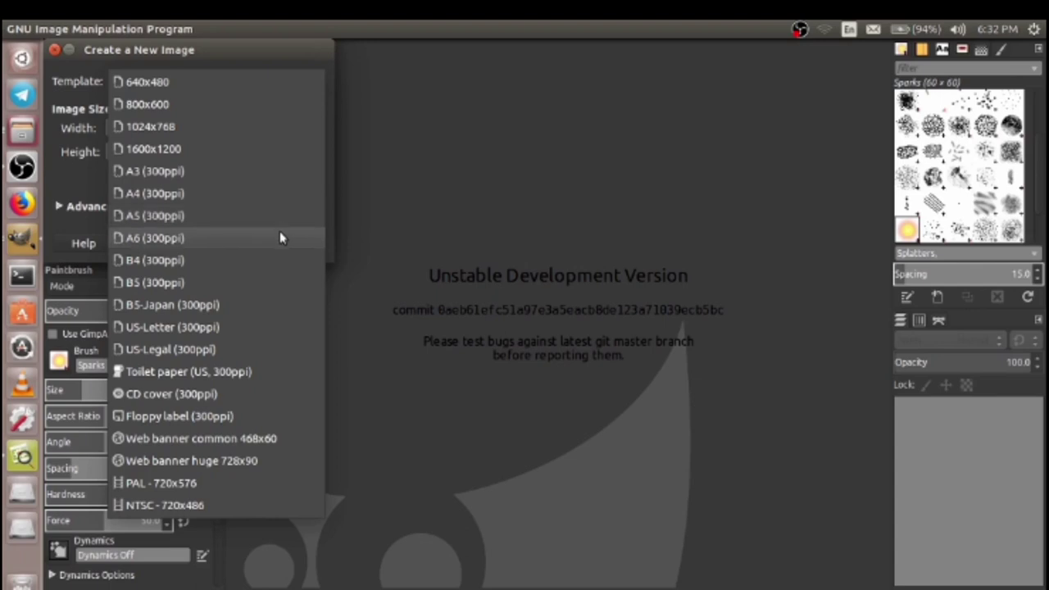
{"action": "left_click", "coordinate": [288, 156]}
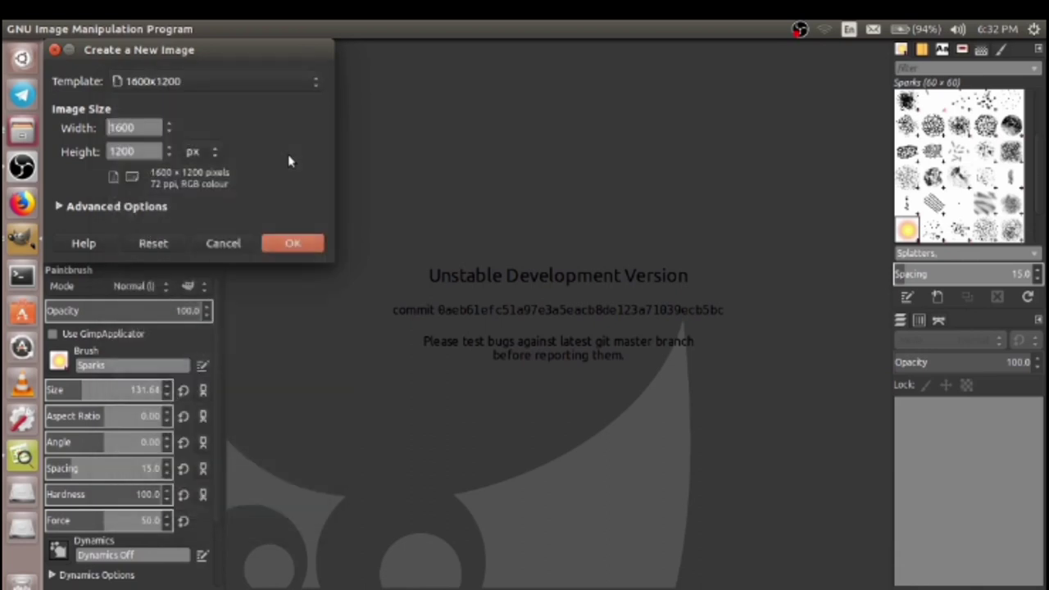
{"action": "left_click", "coordinate": [59, 207]}
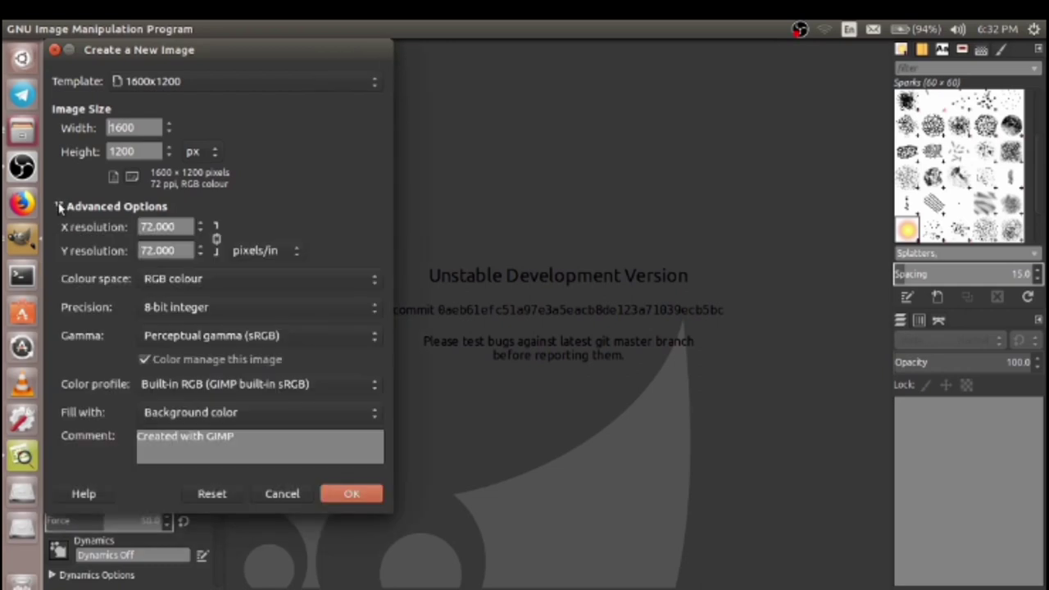
{"action": "double_click", "coordinate": [151, 227]}
{"action": "key", "text": "BackSpace"}
{"action": "type", "text": "150"}
{"action": "left_click", "coordinate": [166, 250]}
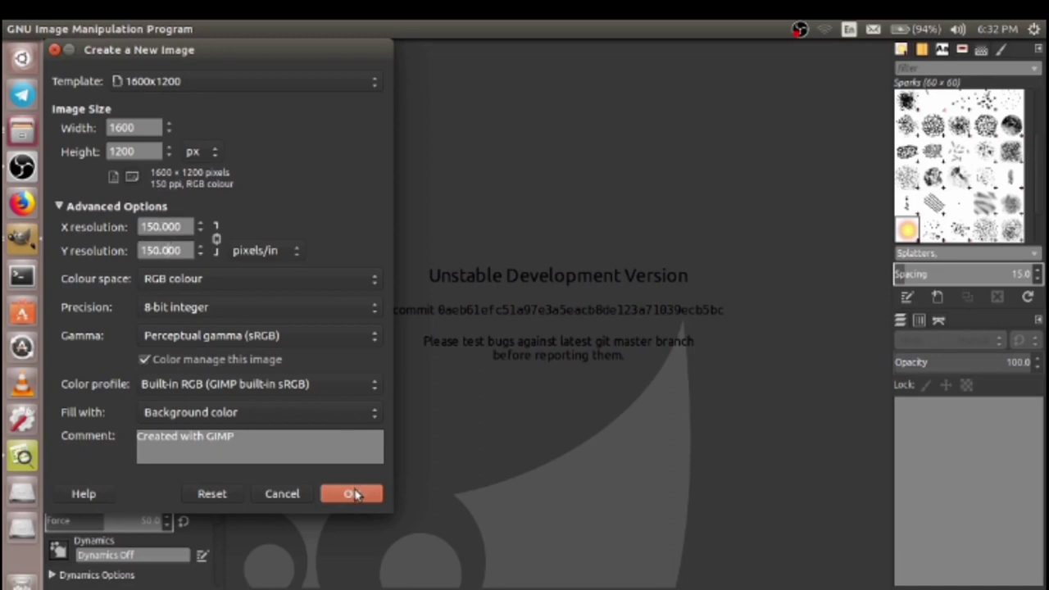
{"action": "left_click", "coordinate": [353, 494]}
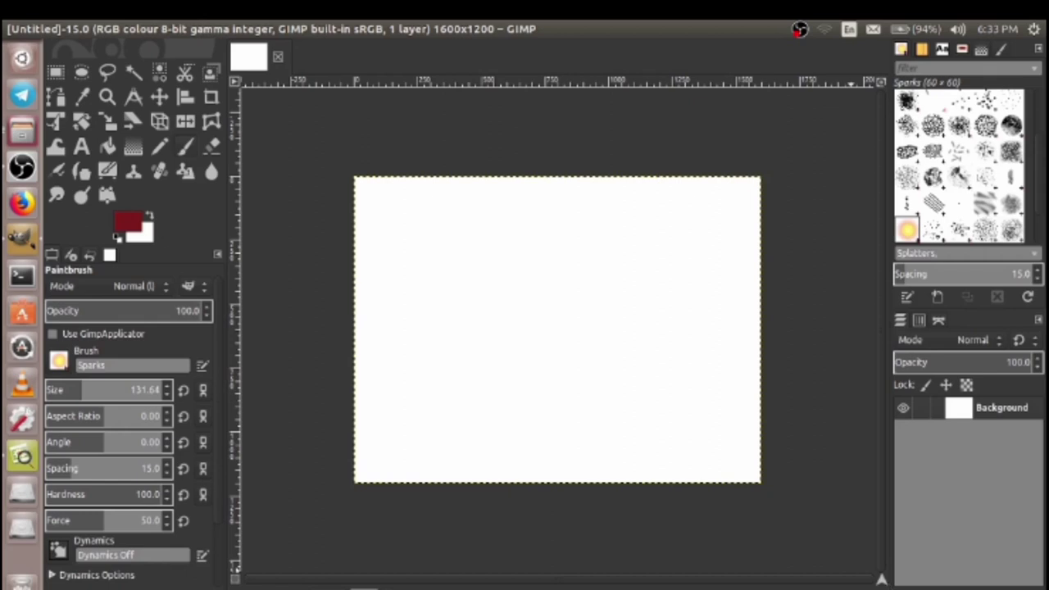
Add a new transparent layer and select a rectangle near the canvas's upper left
{"action": "key", "text": "shift+ctrl+n"}
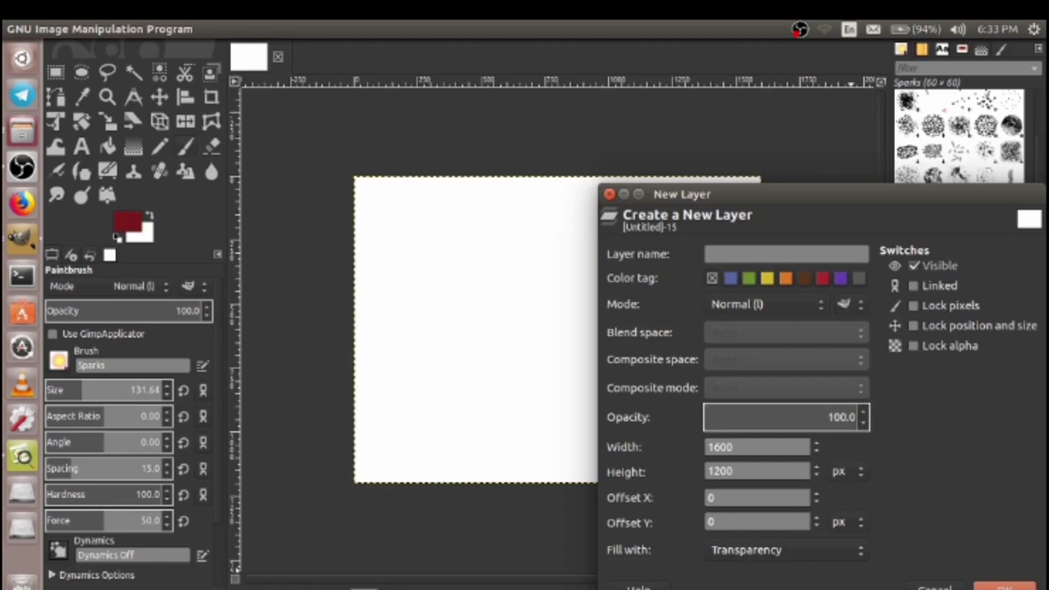
{"action": "left_click", "coordinate": [1005, 587]}
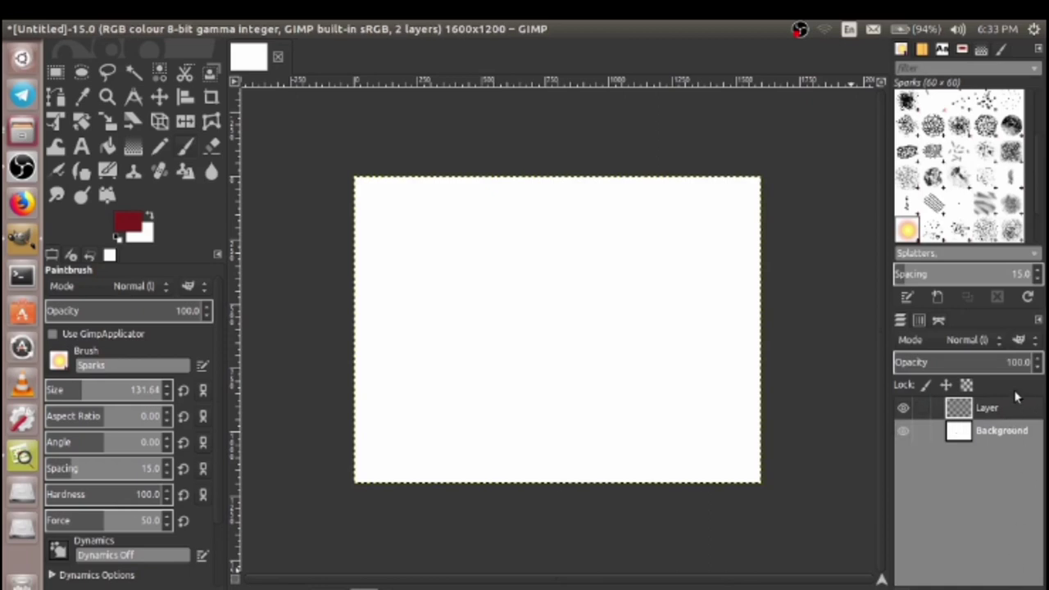
{"action": "left_click", "coordinate": [57, 75]}
{"action": "mouse_move", "coordinate": [391, 227]}
{"action": "left_mouse_down"}
{"action": "mouse_move", "coordinate": [496, 291]}
{"action": "mouse_move", "coordinate": [514, 282]}
{"action": "left_mouse_up"}
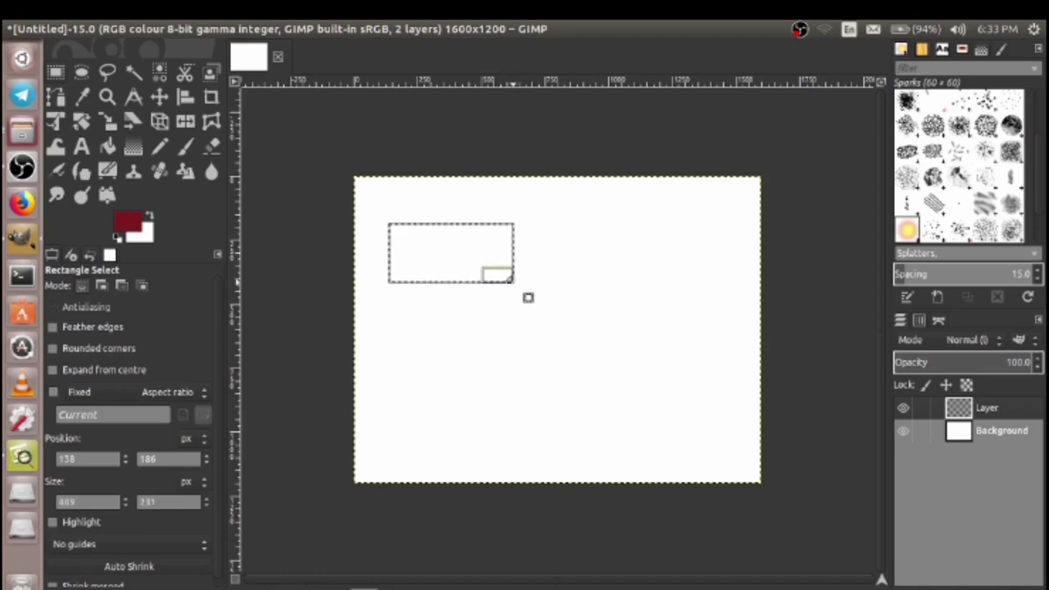
Bucket-fill the rectangle with light blue (3ca2cc)
{"action": "left_click", "coordinate": [109, 147]}
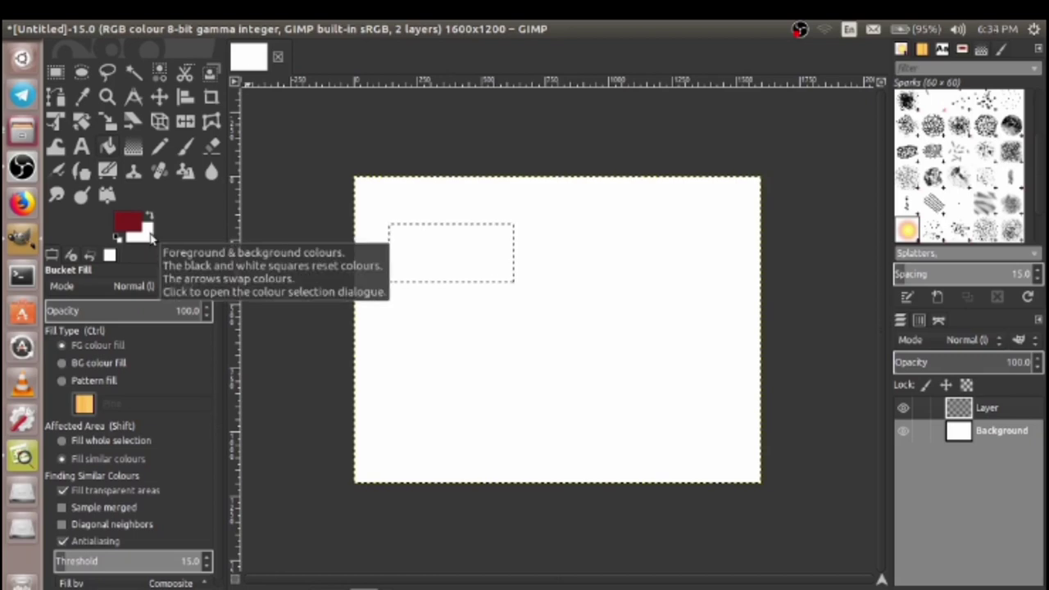
{"action": "left_click", "coordinate": [128, 222]}
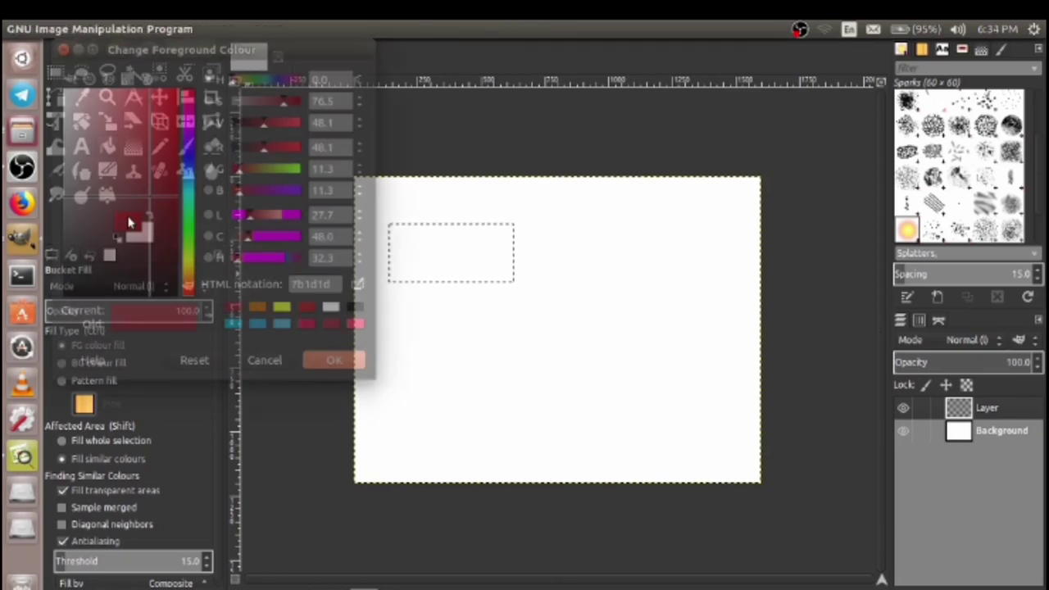
{"action": "left_click", "coordinate": [281, 324]}
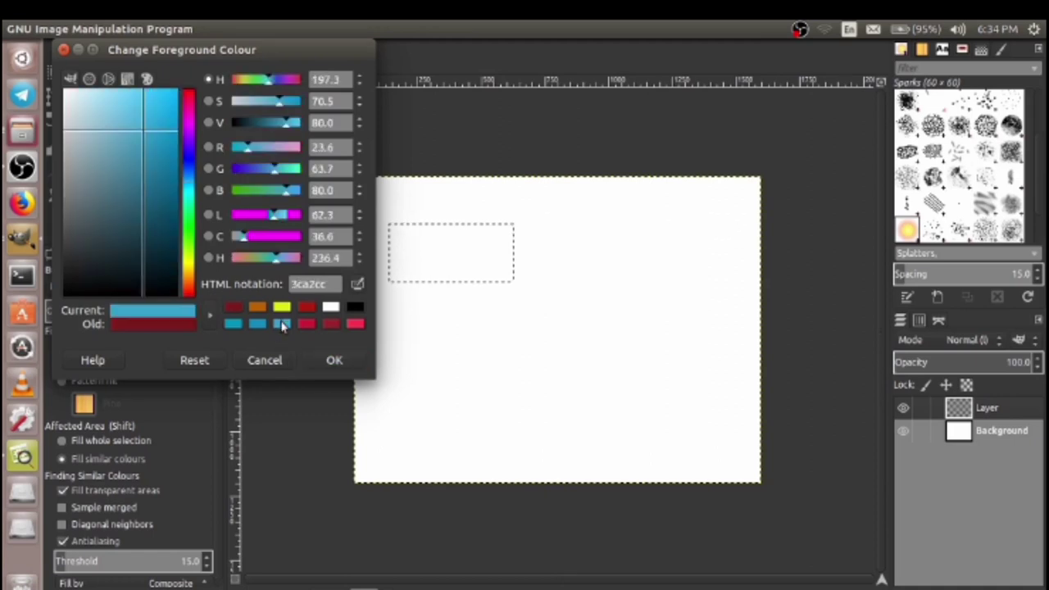
{"action": "left_click", "coordinate": [328, 361]}
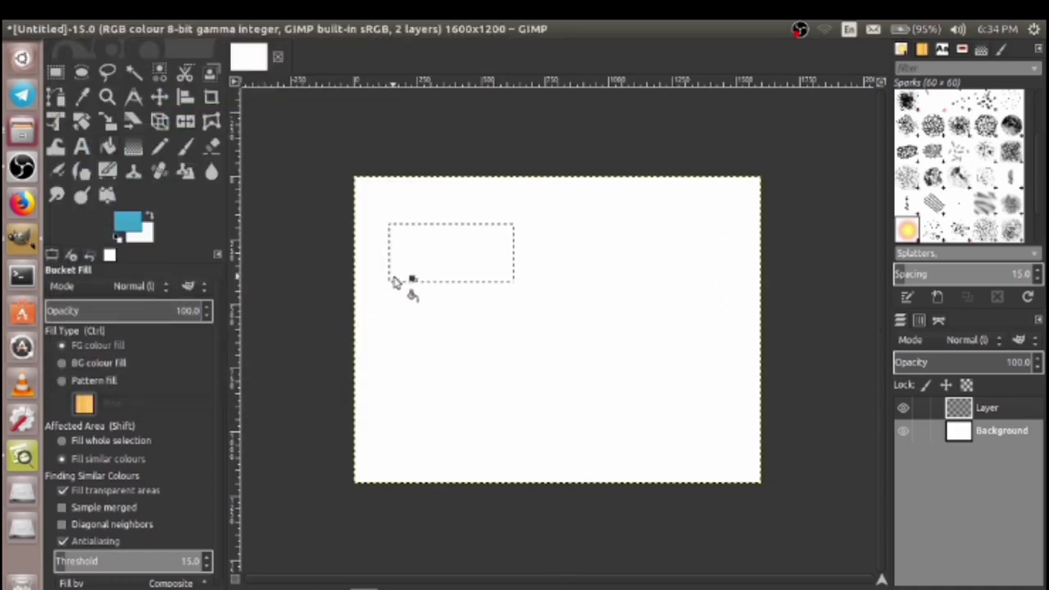
{"action": "left_click", "coordinate": [418, 251]}
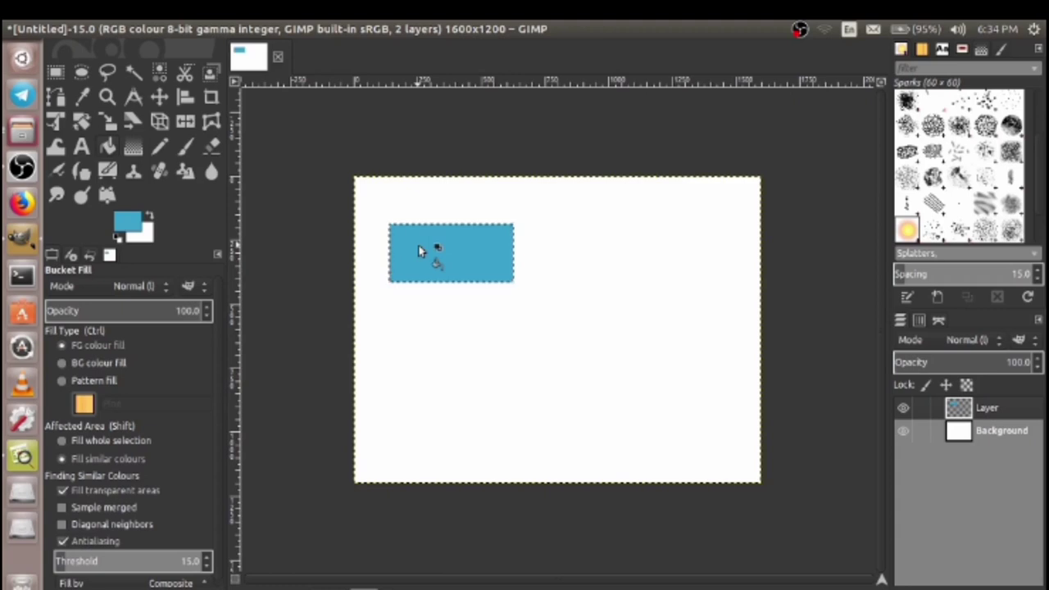
Select an ellipse below the blue rectangle and bucket-fill it with orange
{"action": "left_click", "coordinate": [81, 74]}
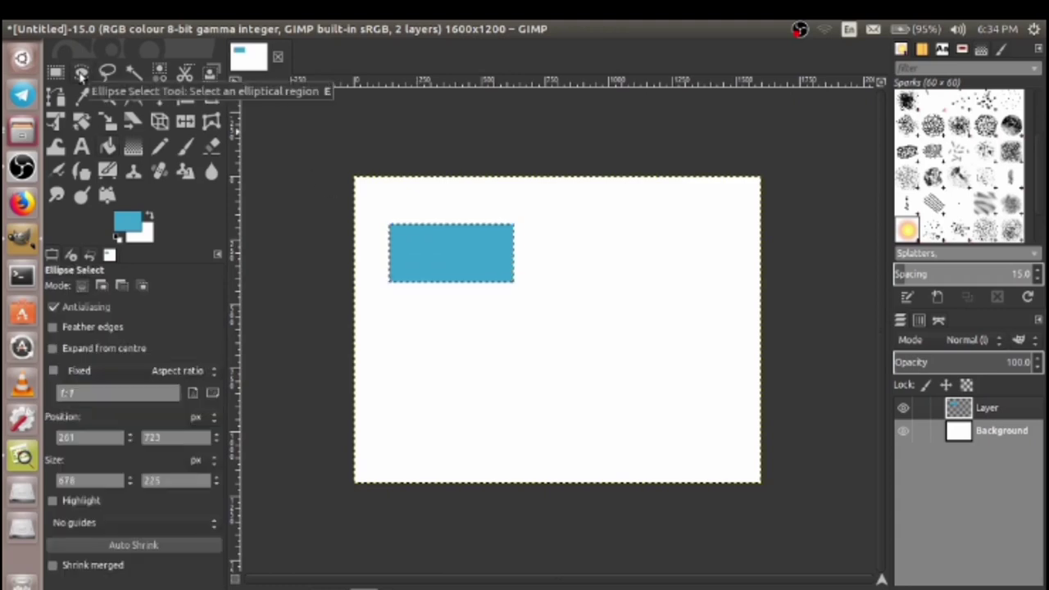
{"action": "mouse_move", "coordinate": [386, 316]}
{"action": "left_mouse_down"}
{"action": "mouse_move", "coordinate": [552, 393]}
{"action": "mouse_move", "coordinate": [527, 381]}
{"action": "left_mouse_up"}
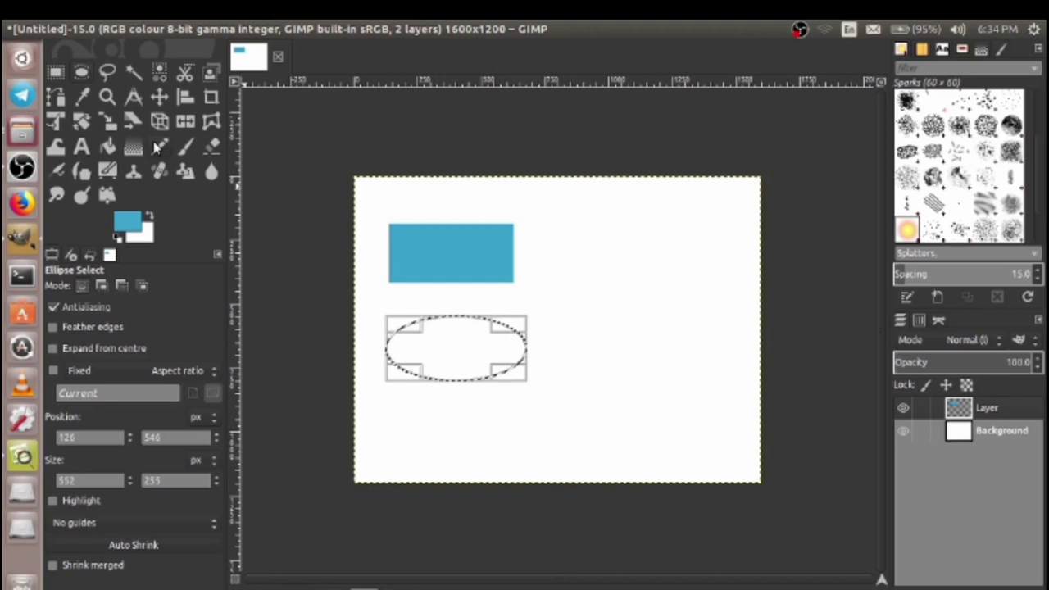
{"action": "left_click", "coordinate": [108, 148]}
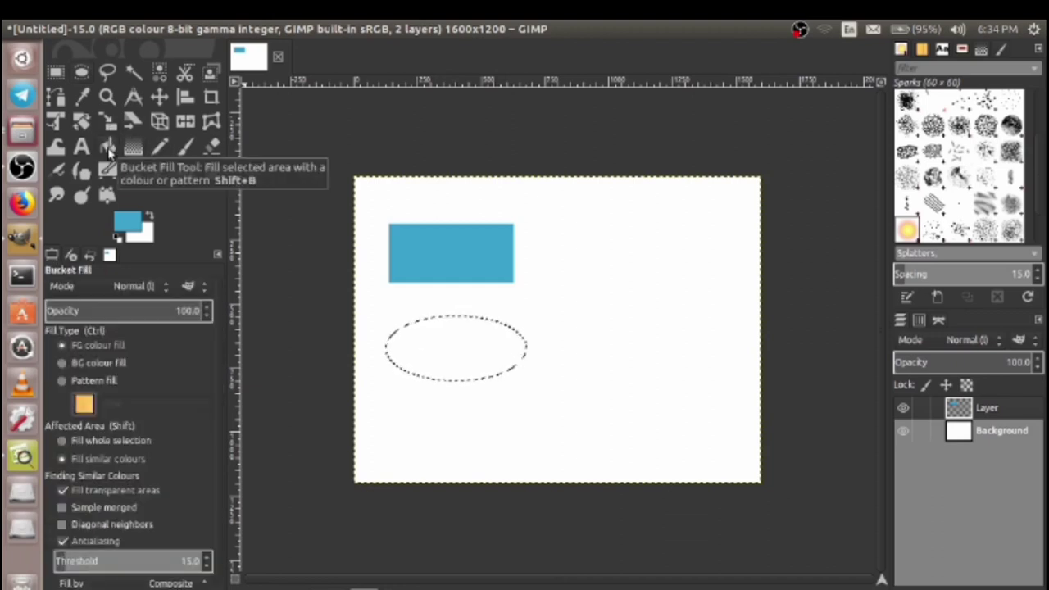
{"action": "left_click", "coordinate": [128, 232]}
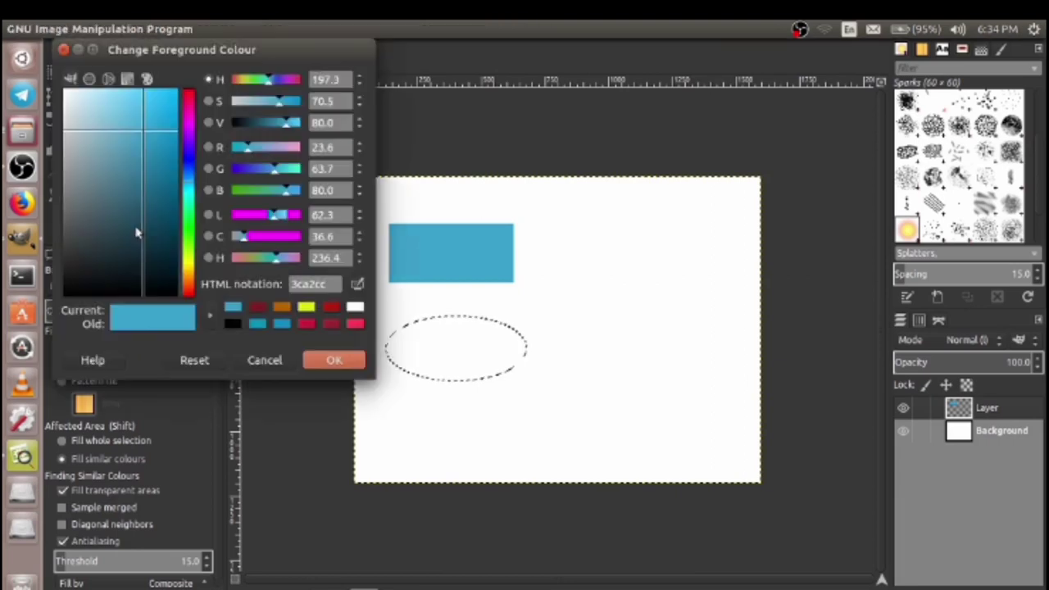
{"action": "left_click", "coordinate": [281, 307]}
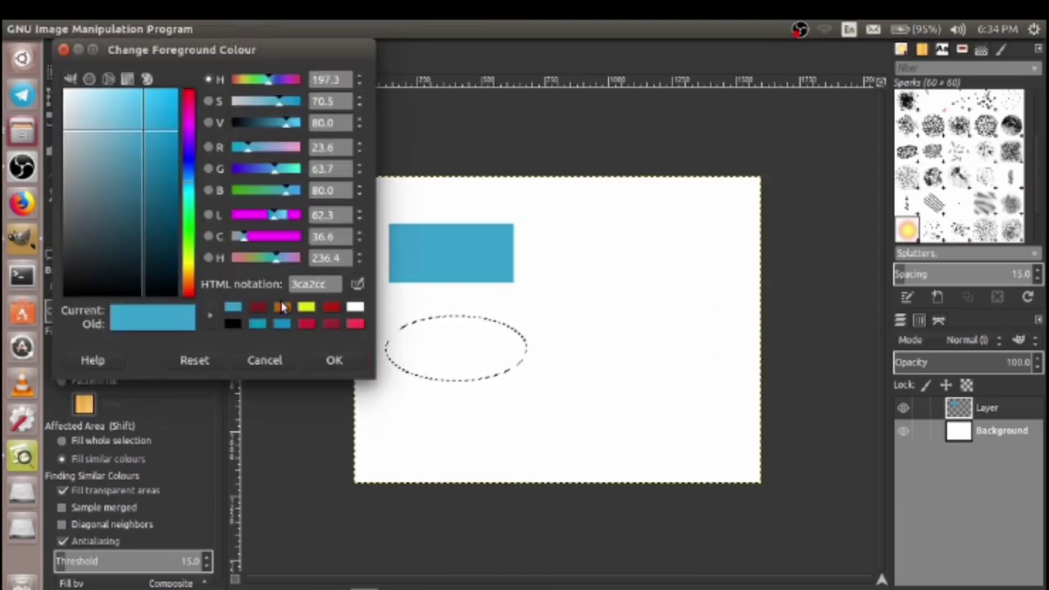
{"action": "left_click", "coordinate": [334, 362]}
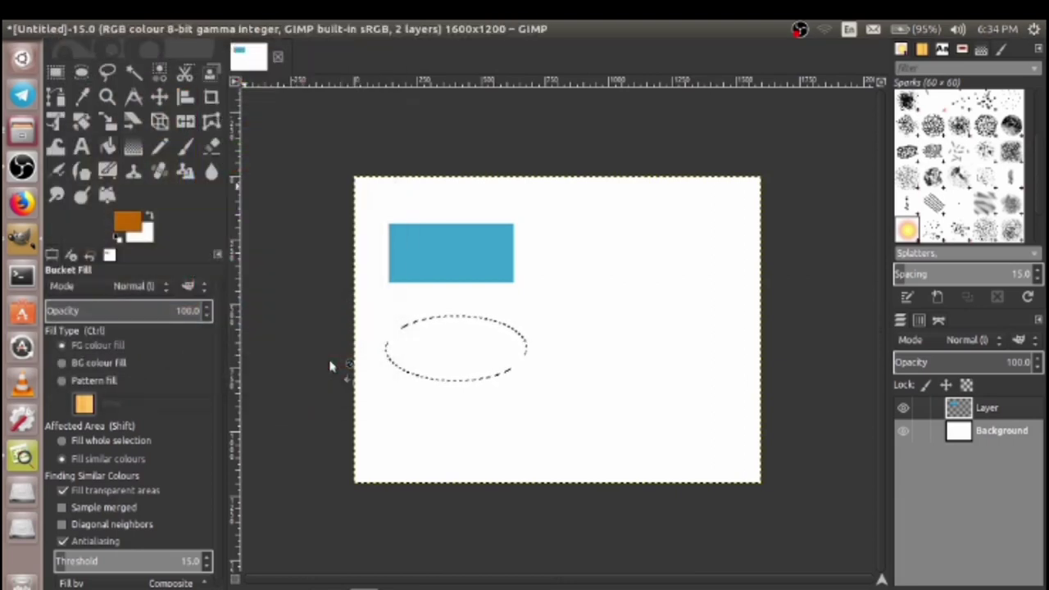
{"action": "left_click", "coordinate": [451, 359]}
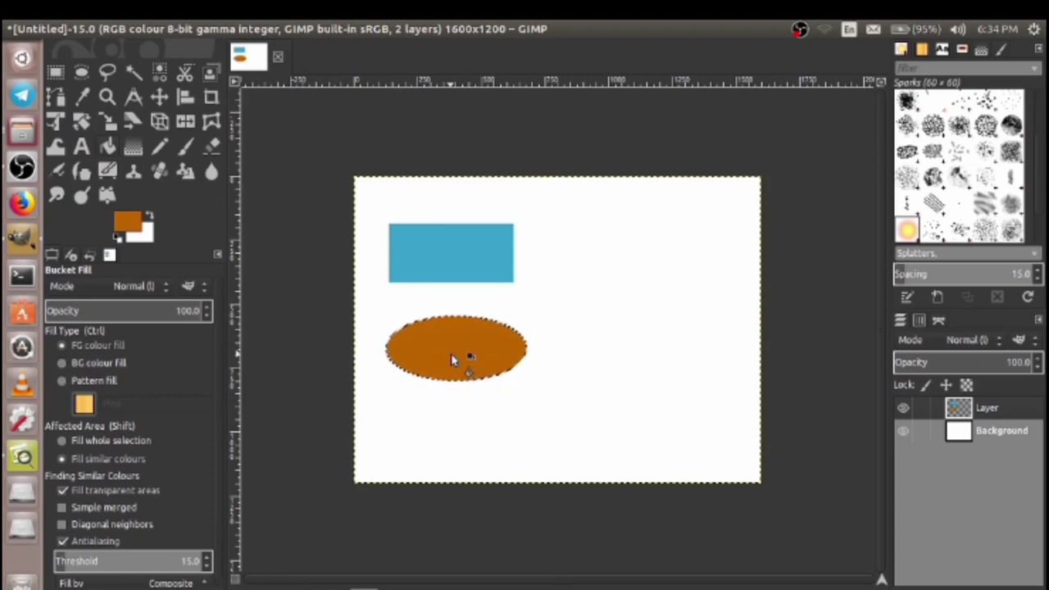
Lay a downward Abstract 1 blend gradient over the ellipse
{"action": "left_click", "coordinate": [133, 150]}
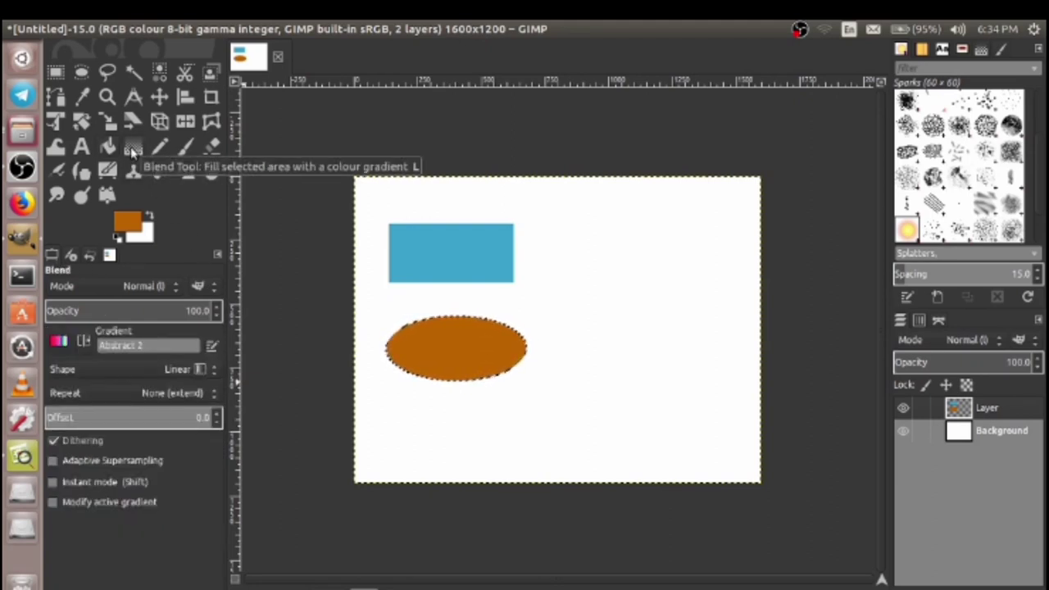
{"action": "left_click", "coordinate": [59, 341]}
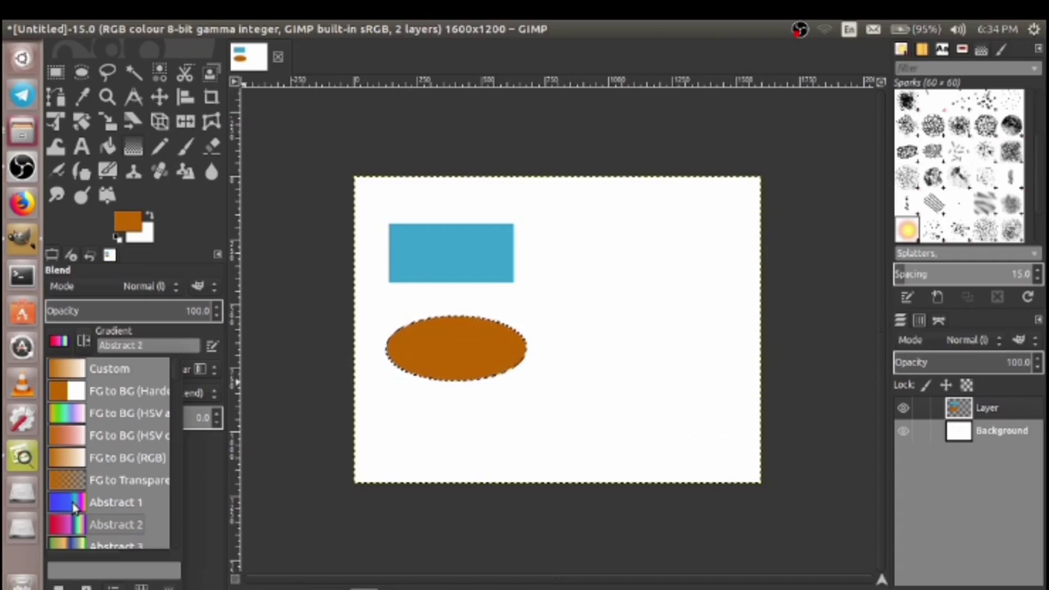
{"action": "left_click", "coordinate": [74, 503]}
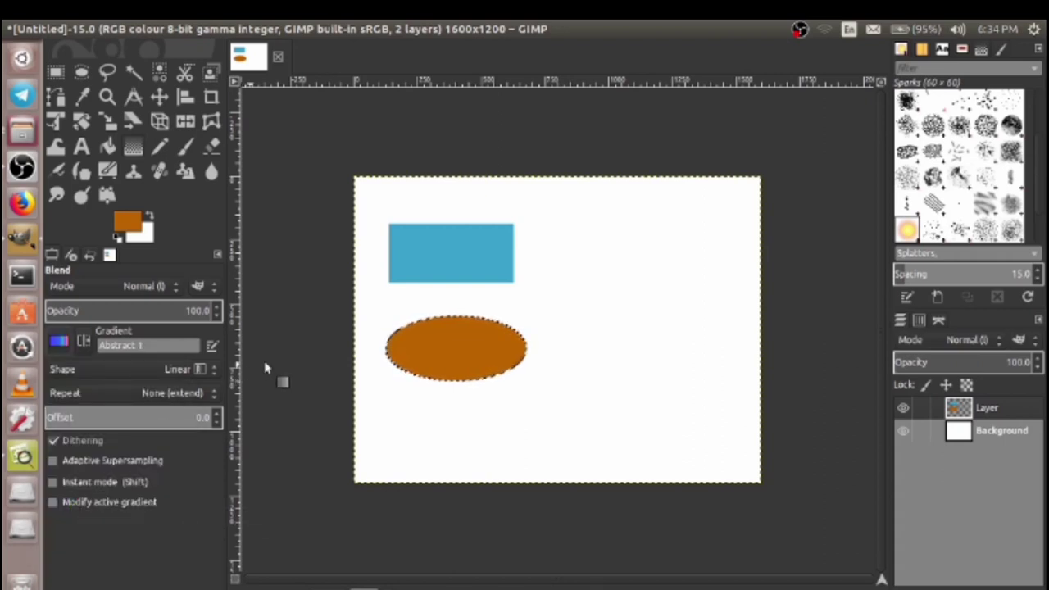
{"action": "left_click_drag", "start_coordinate": [622, 289], "coordinate": [655, 492]}
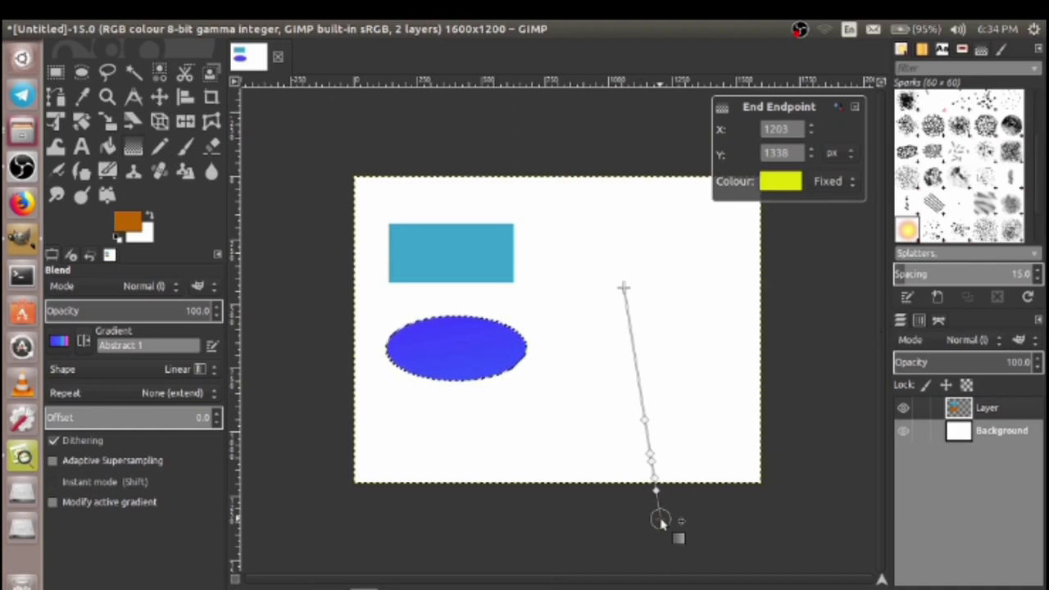
Deselect, extend the gradient across the canvas, and switch to FG to BG (HSV anti-clockwise)
{"action": "key", "text": "ctrl+shift+a"}
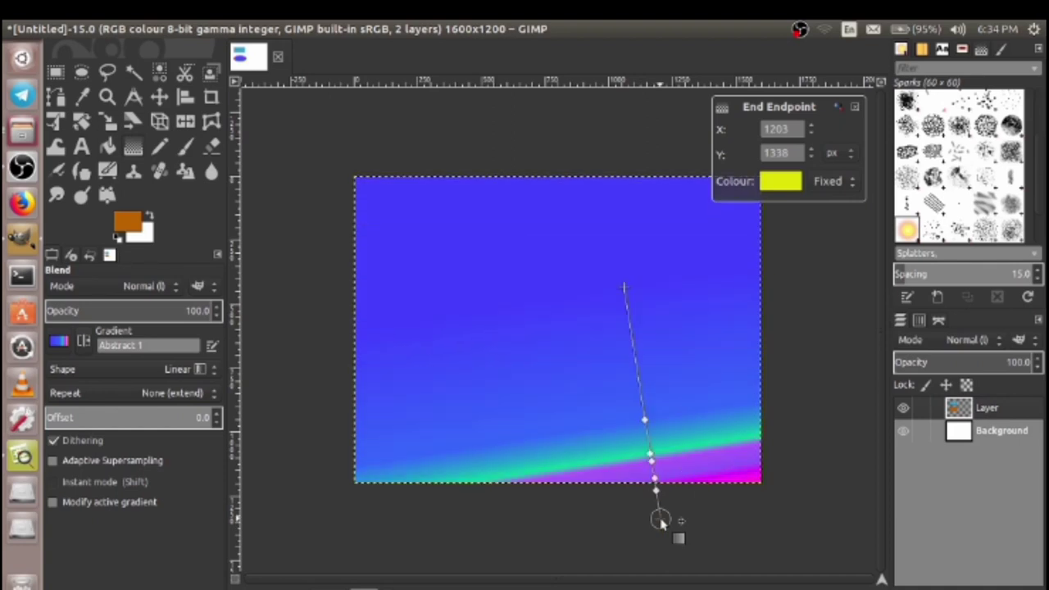
{"action": "left_click_drag", "start_coordinate": [660, 521], "coordinate": [736, 553]}
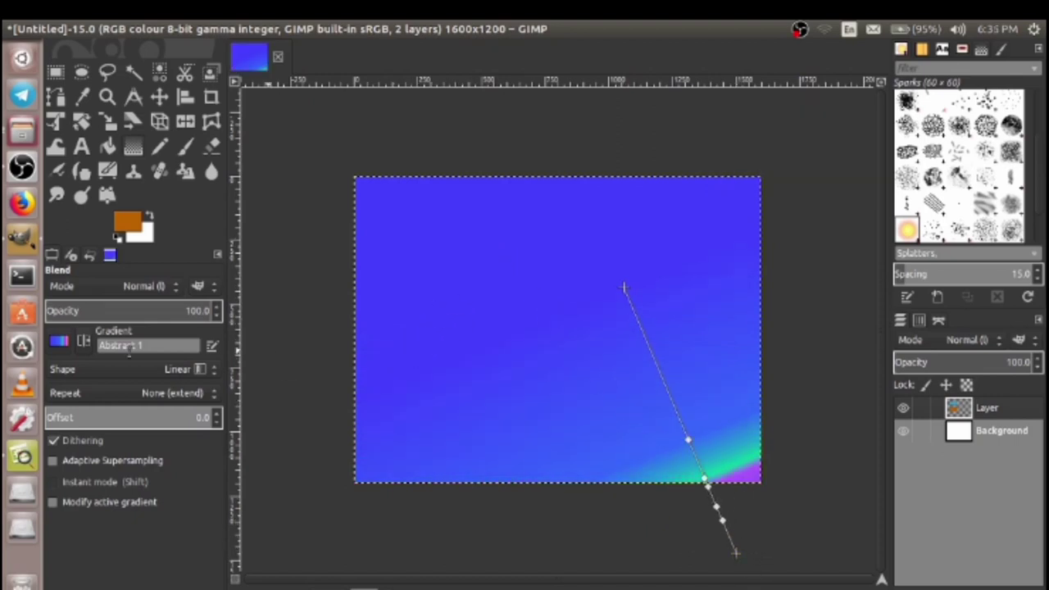
{"action": "left_click", "coordinate": [61, 342]}
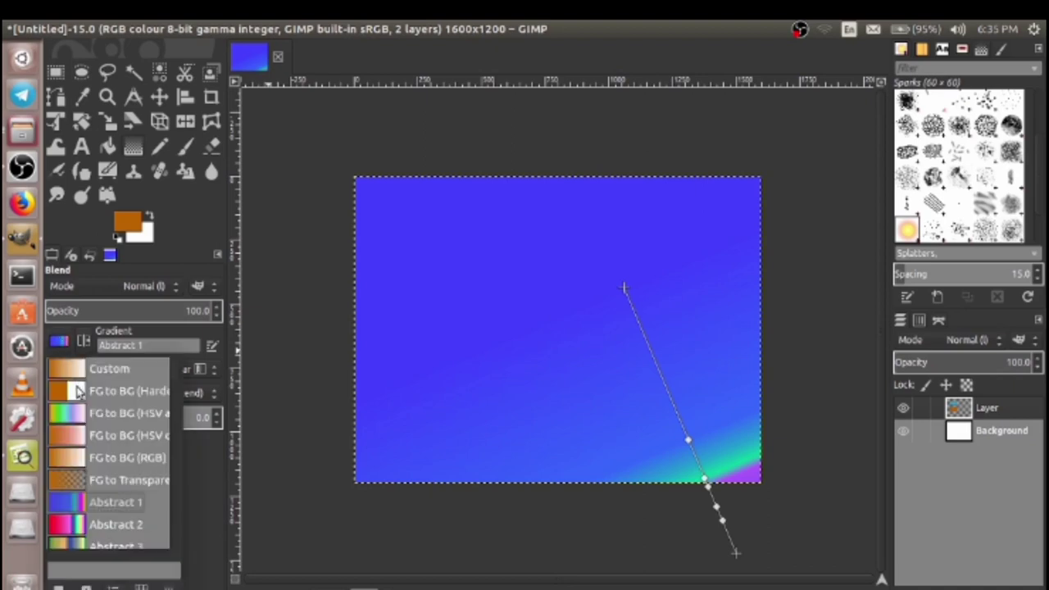
{"action": "left_click", "coordinate": [82, 415]}
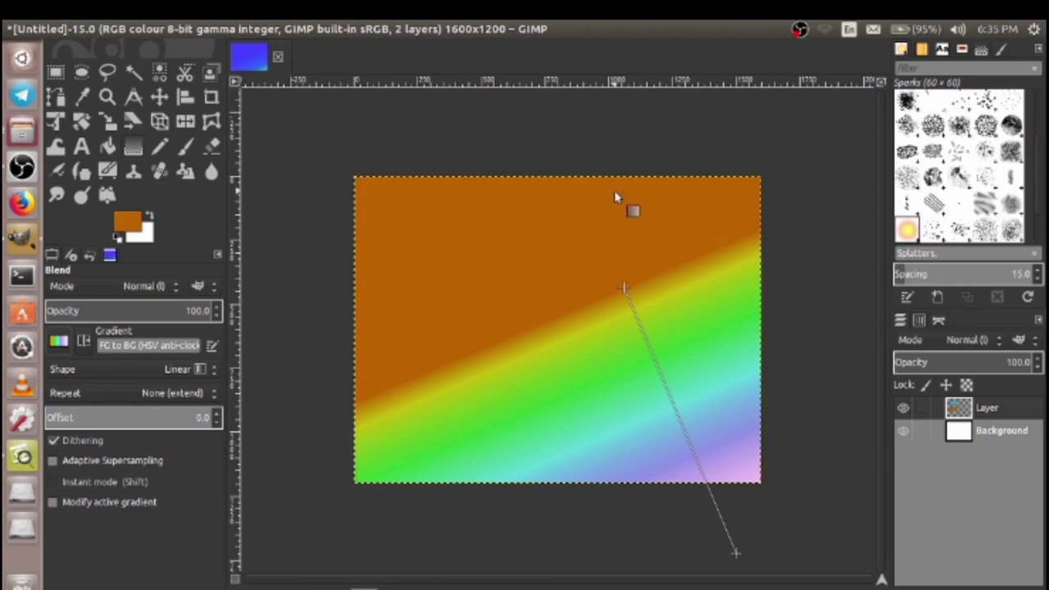
Delete the gradient layer and add a new transparent layer above Background
{"action": "left_click", "coordinate": [246, 29]}
{"action": "mouse_move", "coordinate": [264, 29]}
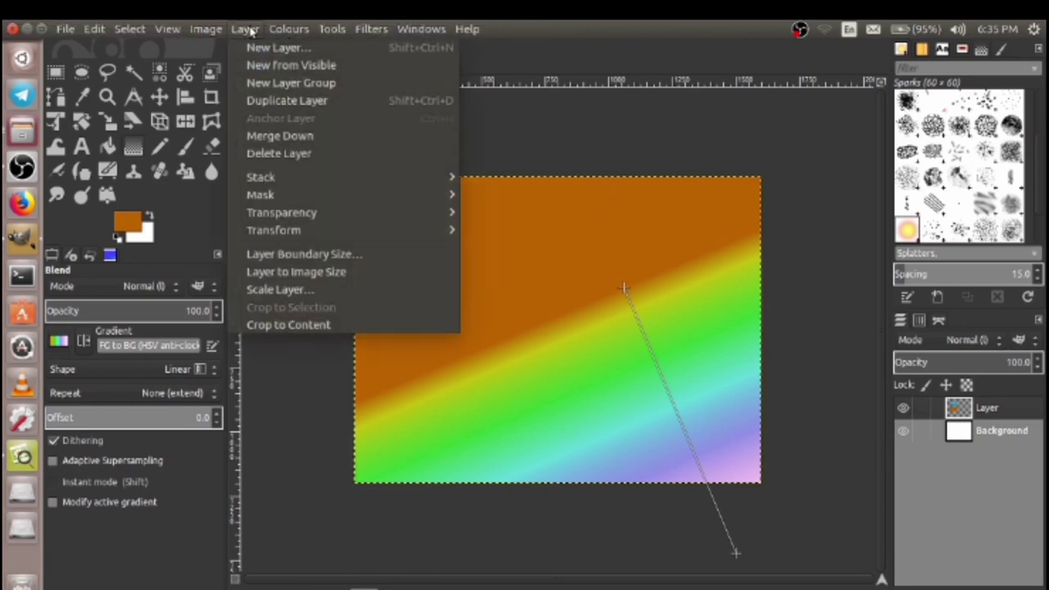
{"action": "left_click", "coordinate": [282, 156]}
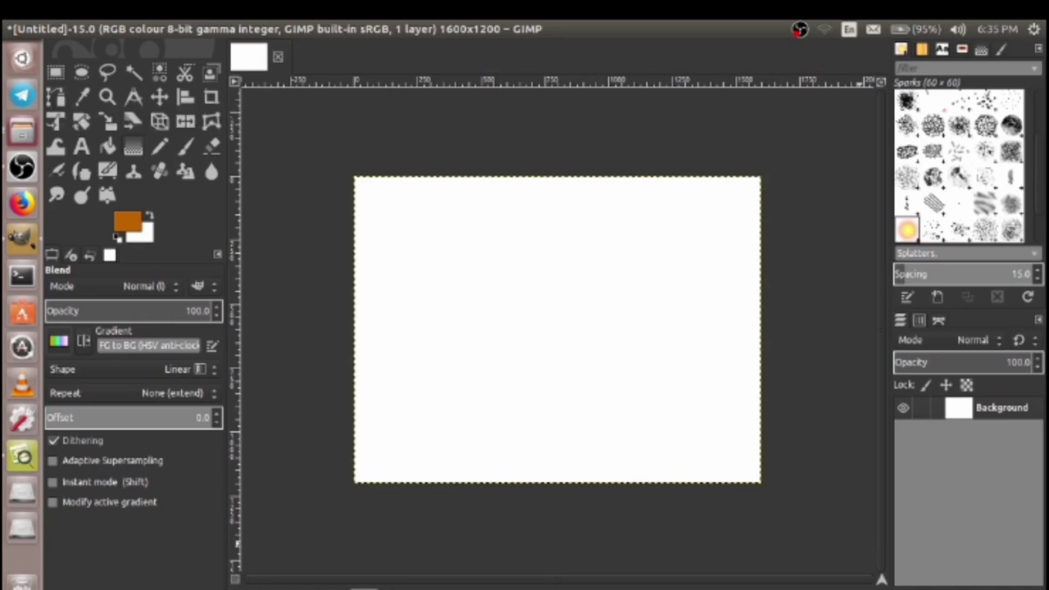
{"action": "key", "text": "shift+ctrl+n"}
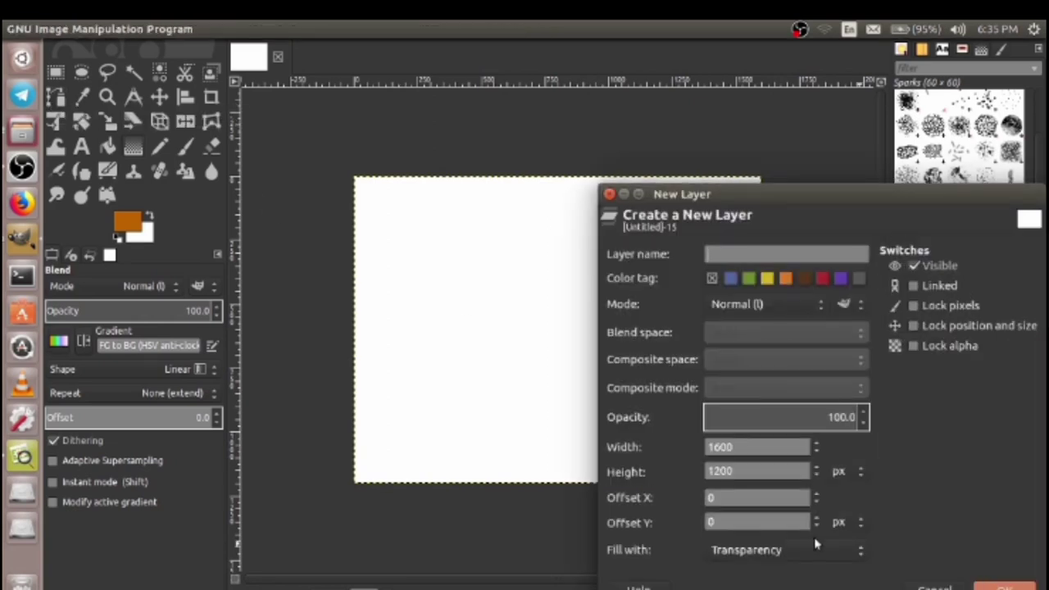
{"action": "left_click", "coordinate": [1008, 587]}
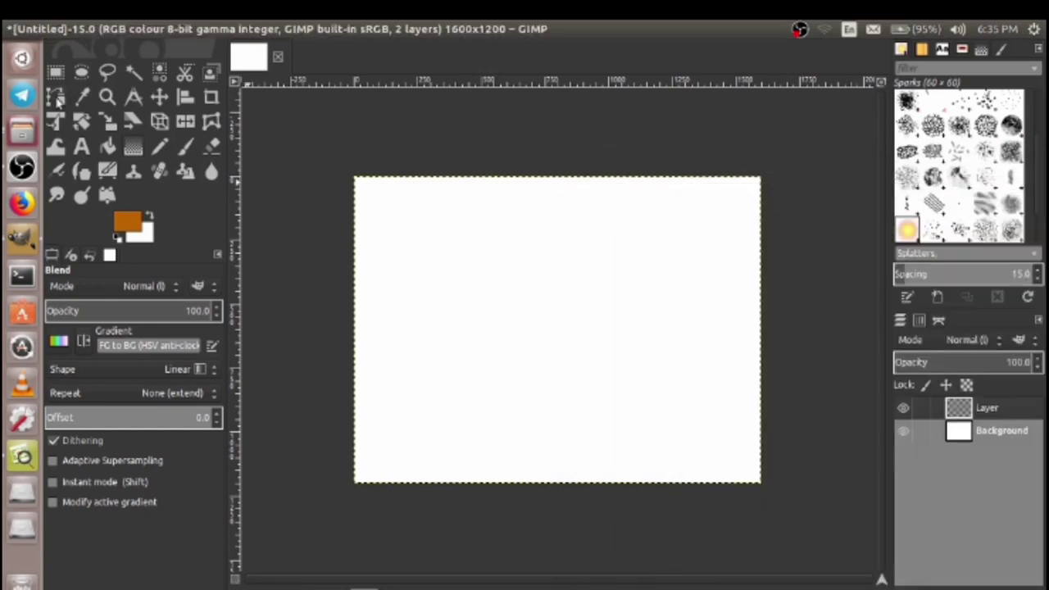
{"action": "left_click", "coordinate": [55, 98]}
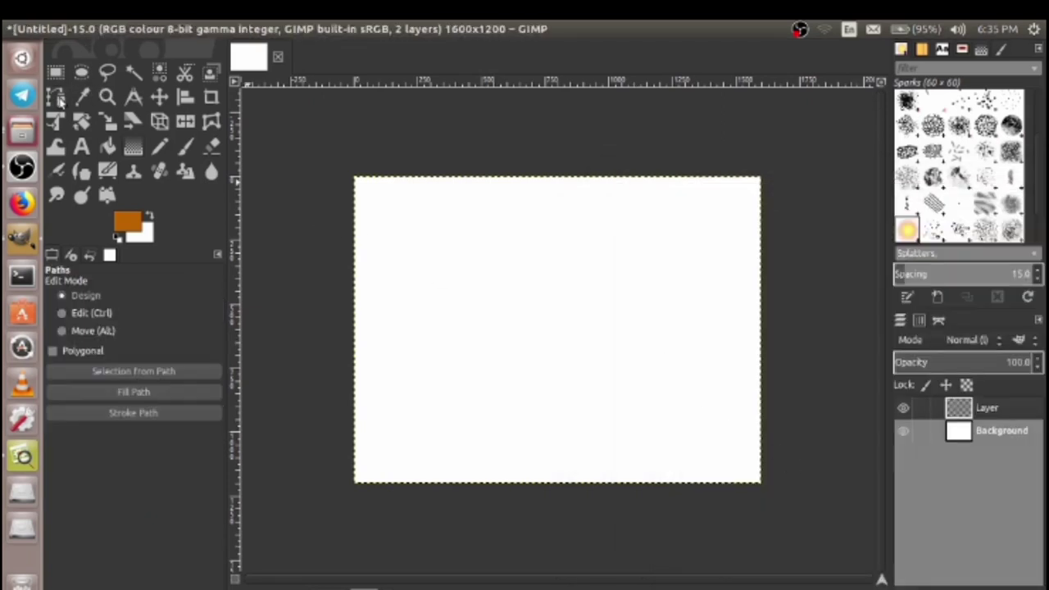
Draw a closed chevron path and set the foreground colour to dark red
{"action": "left_click", "coordinate": [414, 277]}
{"action": "left_click", "coordinate": [506, 234]}
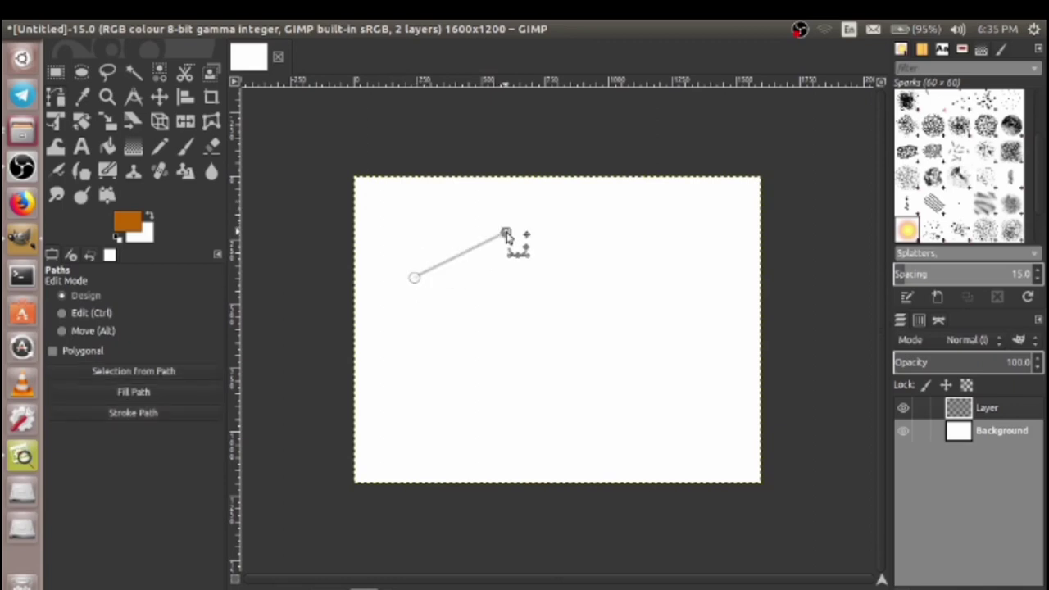
{"action": "left_click", "coordinate": [617, 280]}
{"action": "left_click", "coordinate": [586, 285]}
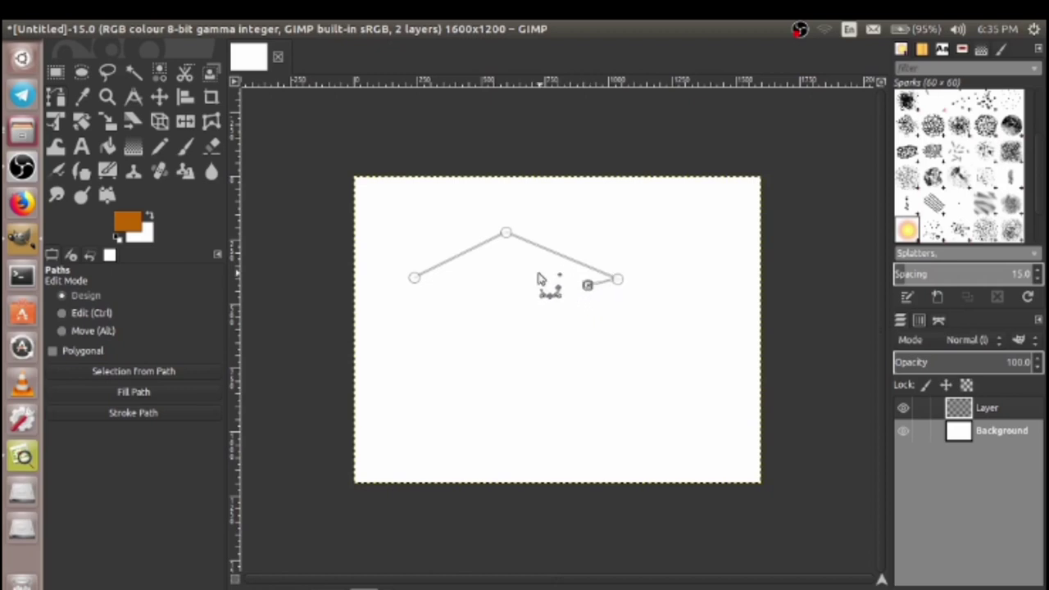
{"action": "left_click", "coordinate": [510, 249]}
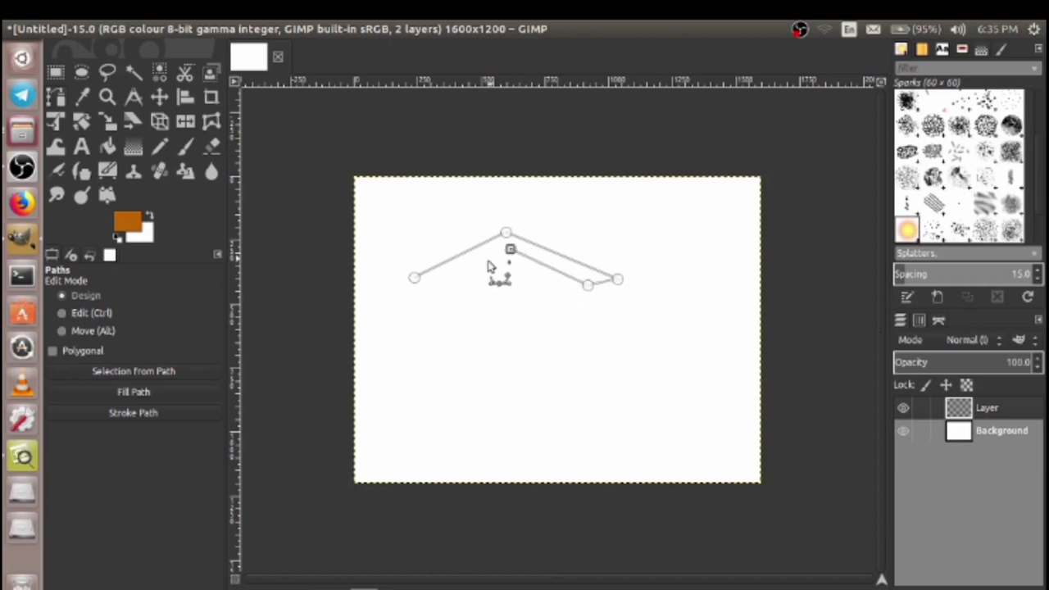
{"action": "left_click", "coordinate": [421, 295]}
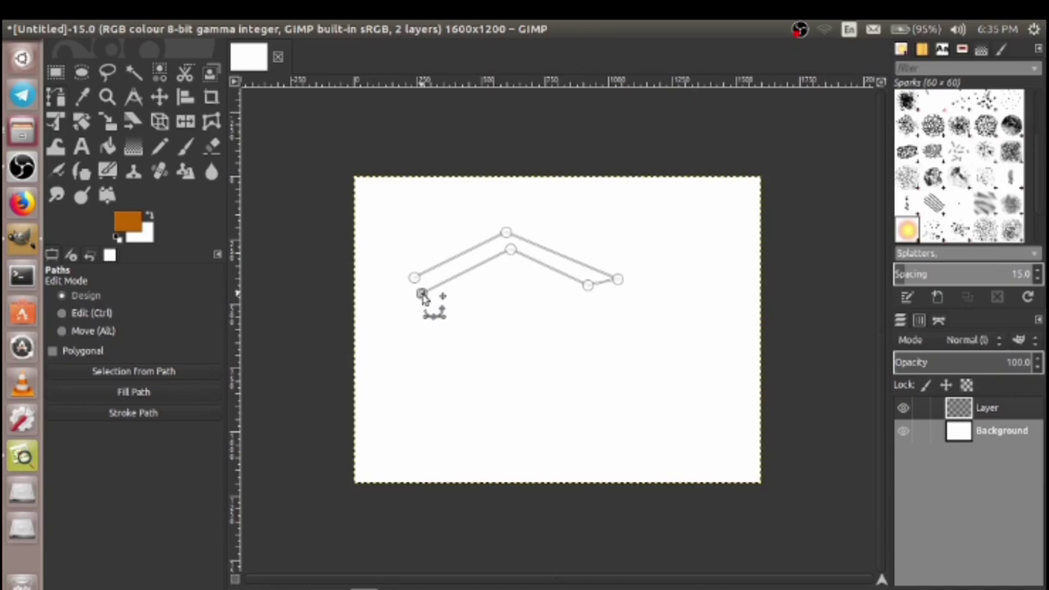
{"action": "left_click", "coordinate": [414, 279]}
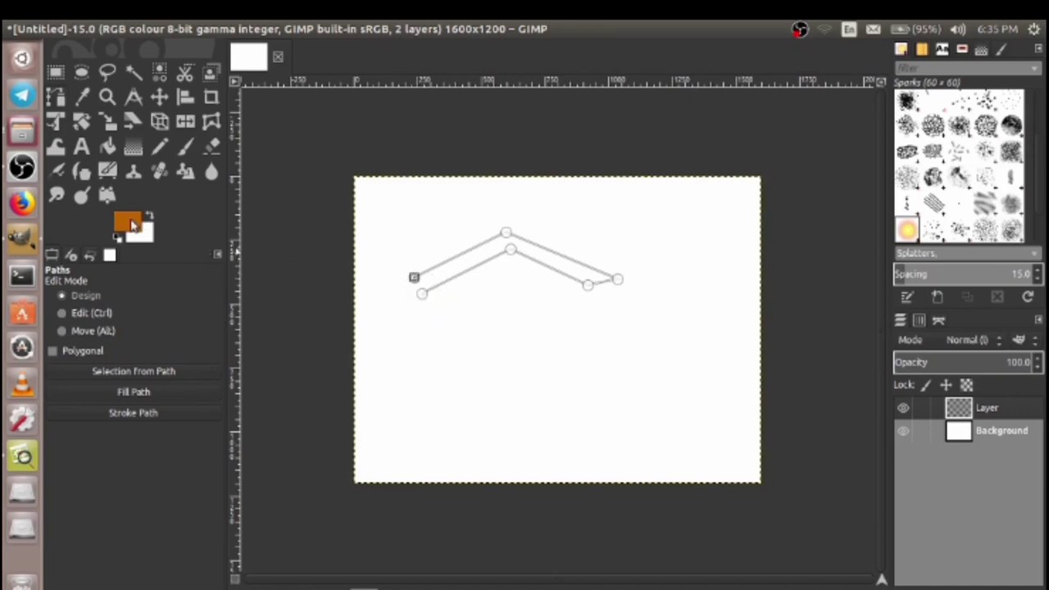
{"action": "left_click", "coordinate": [129, 225]}
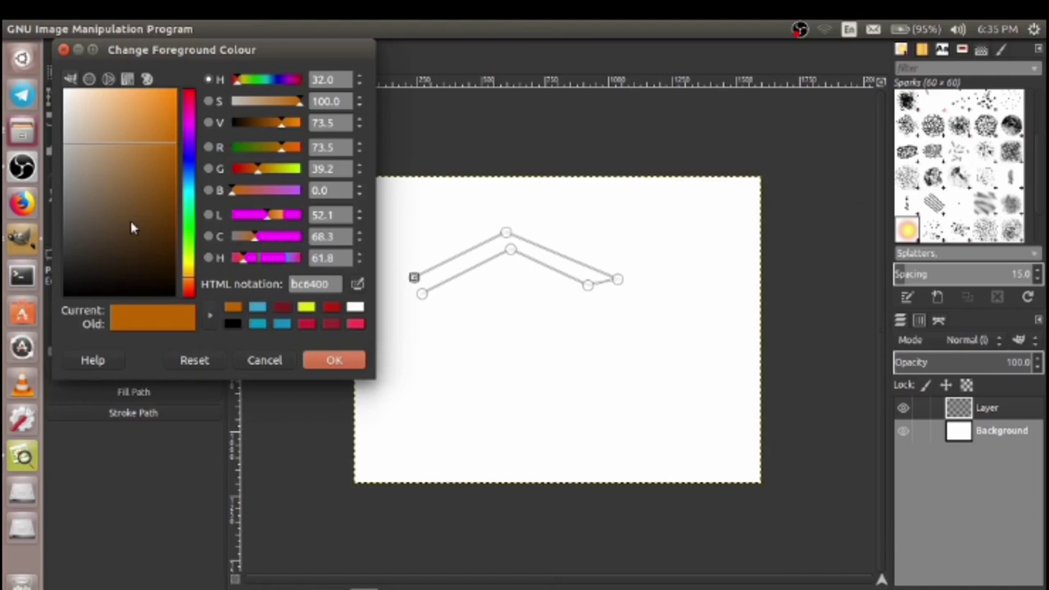
{"action": "left_click", "coordinate": [281, 308]}
{"action": "left_click", "coordinate": [335, 363]}
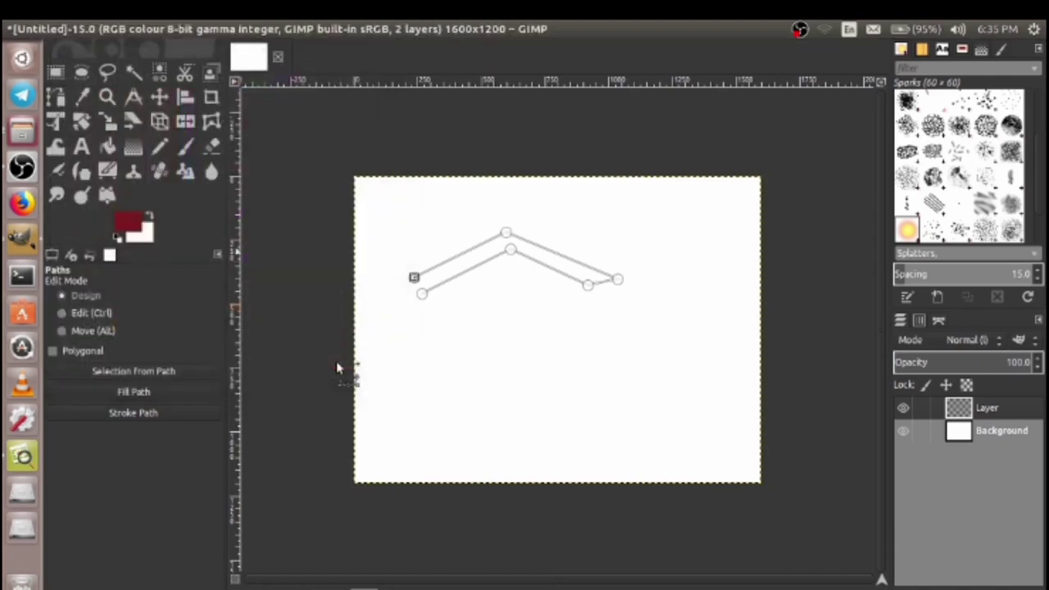
{"action": "left_click", "coordinate": [107, 147]}
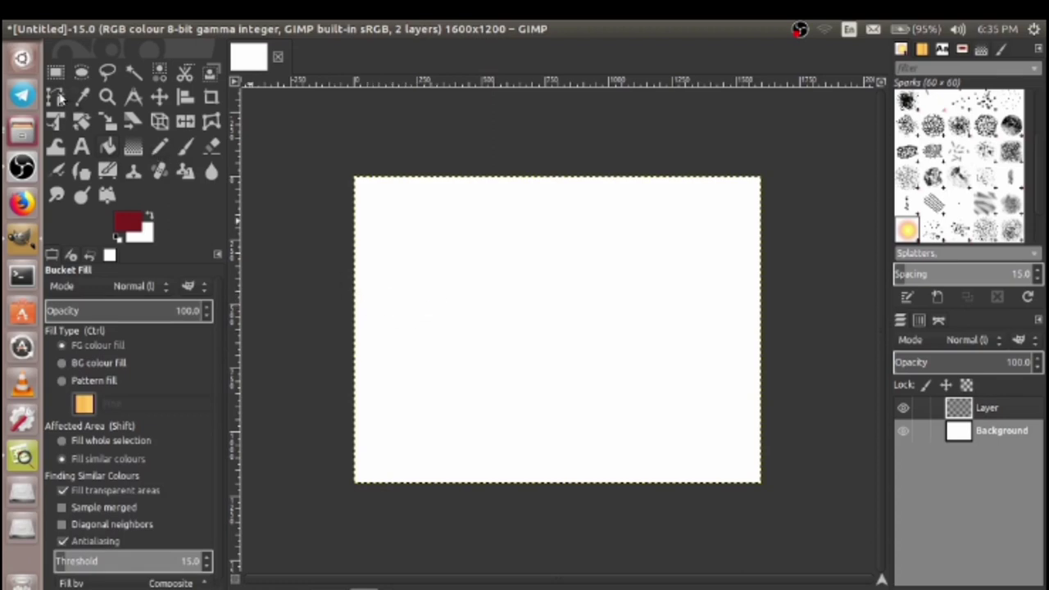
Redraw the chevron path, turn it into a selection and fill it with dark red
{"action": "left_click", "coordinate": [57, 97]}
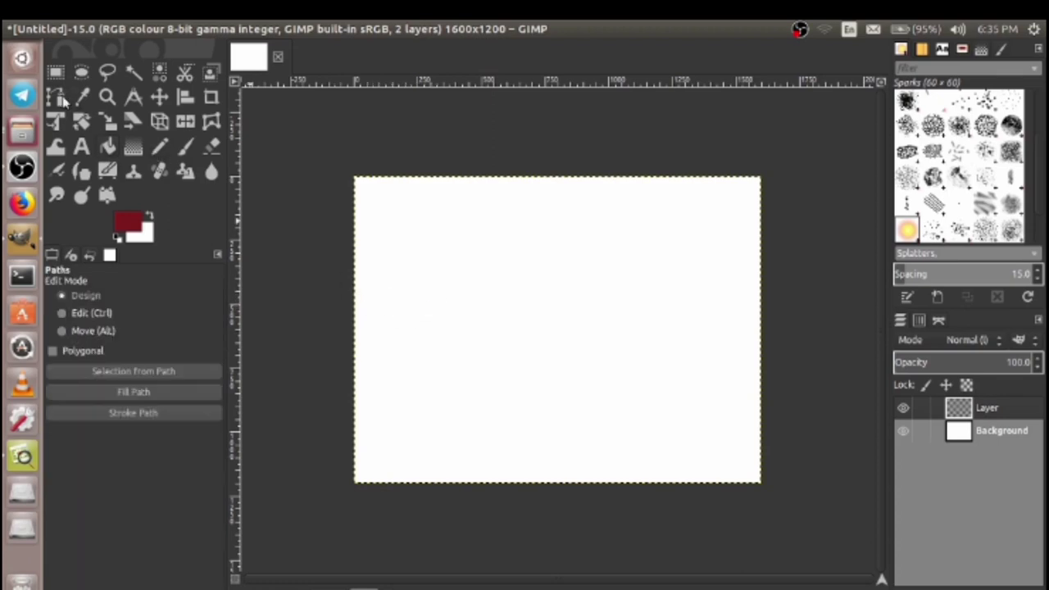
{"action": "left_click", "coordinate": [448, 295]}
{"action": "left_click", "coordinate": [547, 253]}
{"action": "left_click", "coordinate": [630, 302]}
{"action": "left_click", "coordinate": [611, 308]}
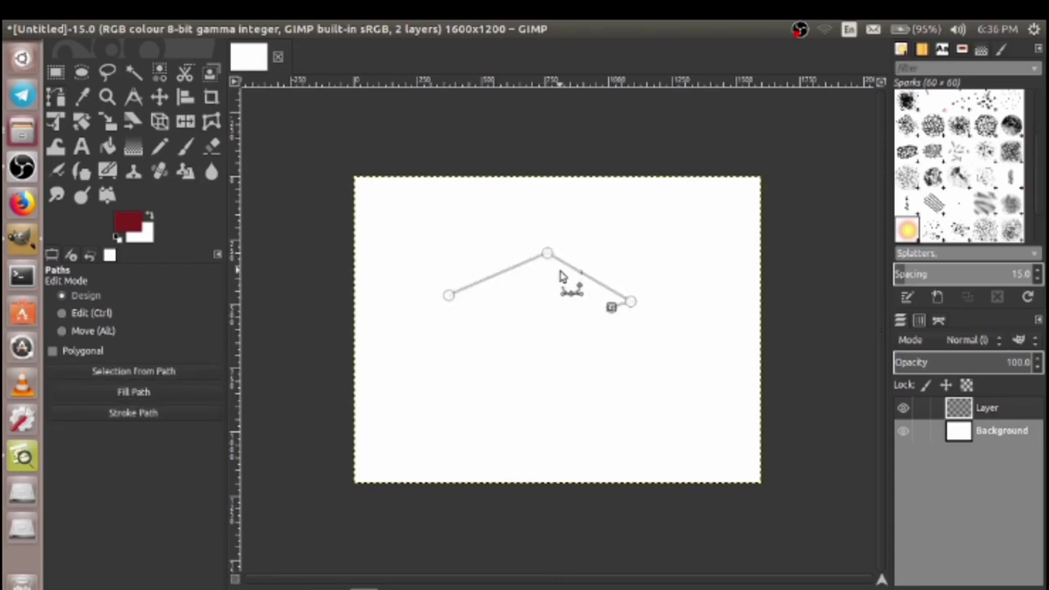
{"action": "left_click", "coordinate": [548, 268]}
{"action": "left_click", "coordinate": [454, 302]}
{"action": "key", "text": "Return"}
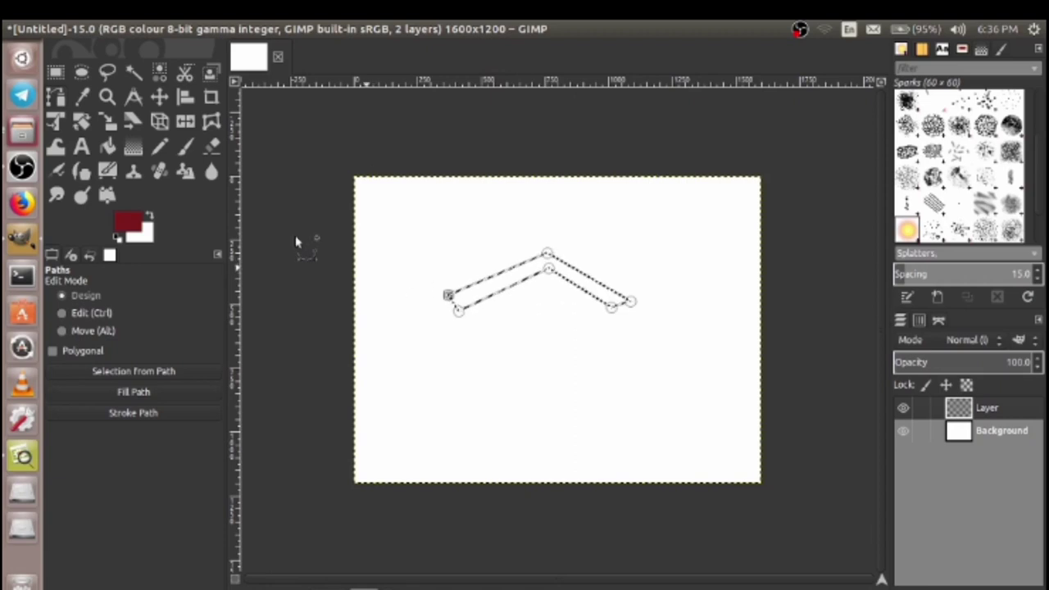
{"action": "left_click", "coordinate": [110, 147]}
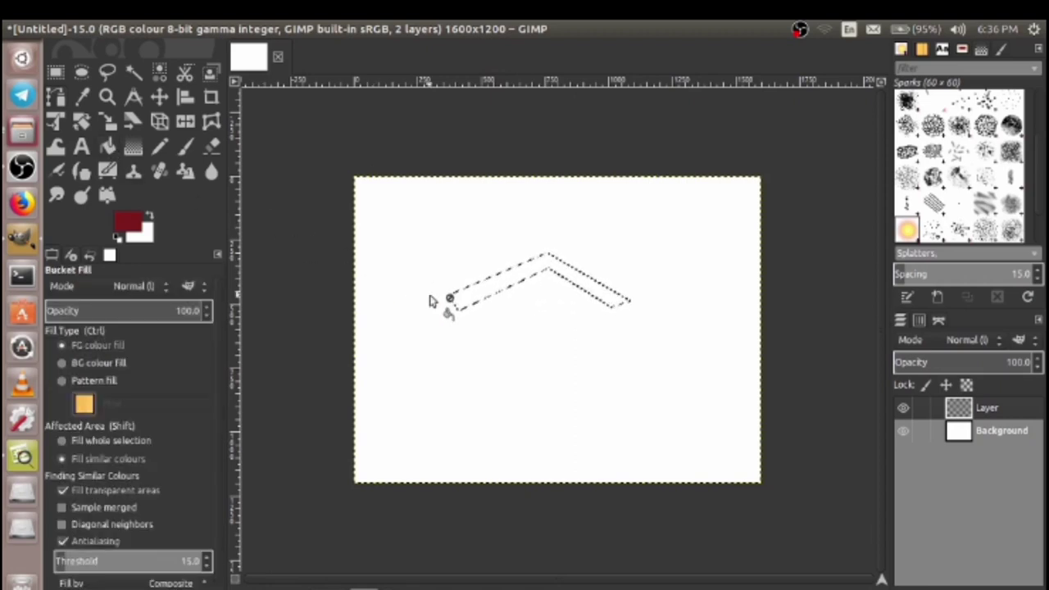
{"action": "left_click", "coordinate": [482, 298]}
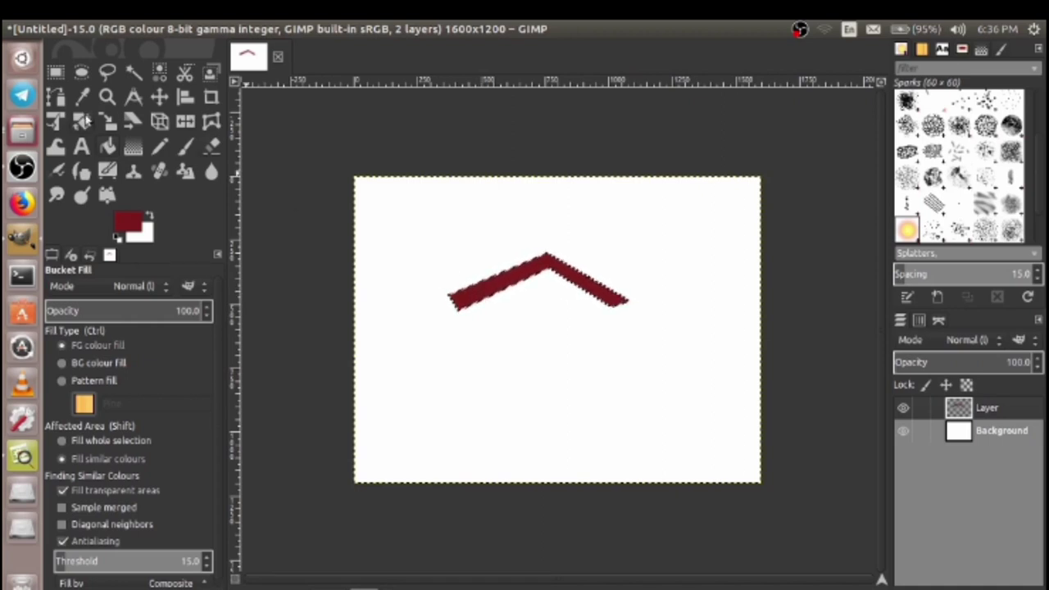
Set the Pencil to 100 opacity and about size 20, and clear the selection
{"action": "left_click", "coordinate": [152, 151]}
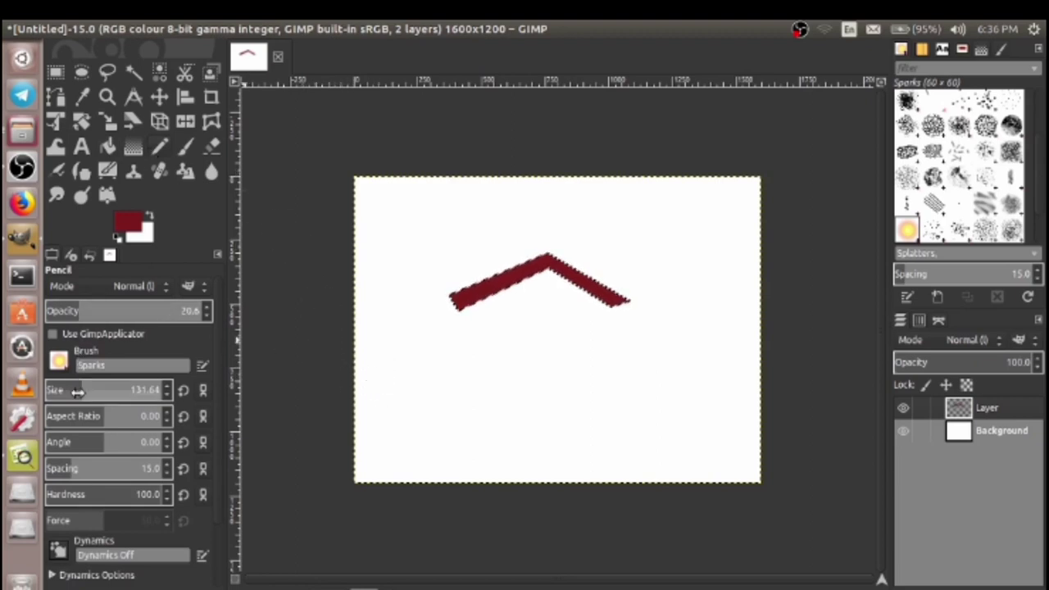
{"action": "left_click_drag", "start_coordinate": [83, 310], "coordinate": [205, 311]}
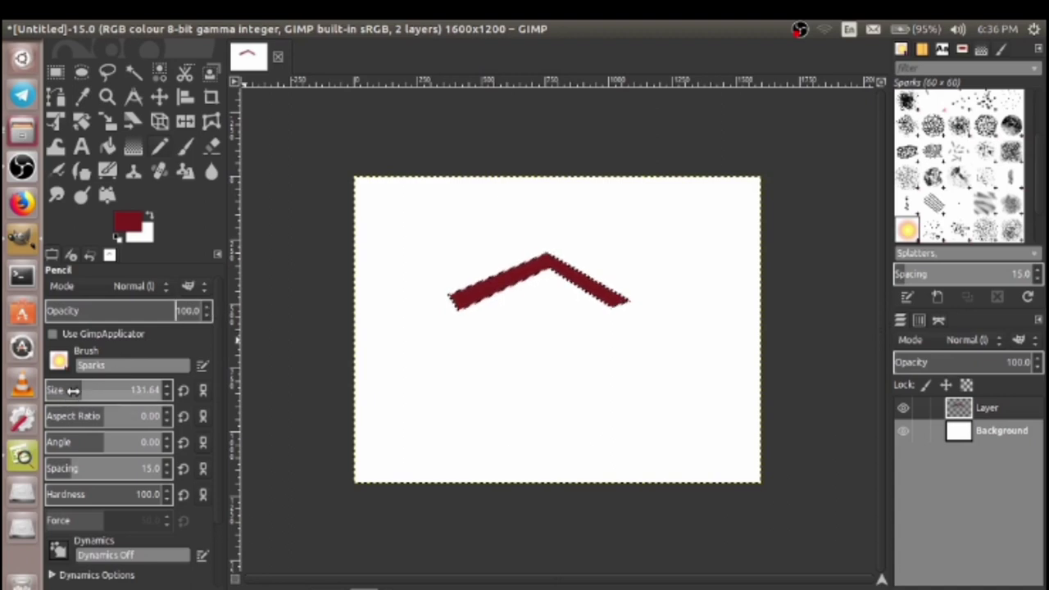
{"action": "mouse_move", "coordinate": [75, 390]}
{"action": "left_mouse_down"}
{"action": "mouse_move", "coordinate": [59, 390]}
{"action": "mouse_move", "coordinate": [75, 390]}
{"action": "left_mouse_up"}
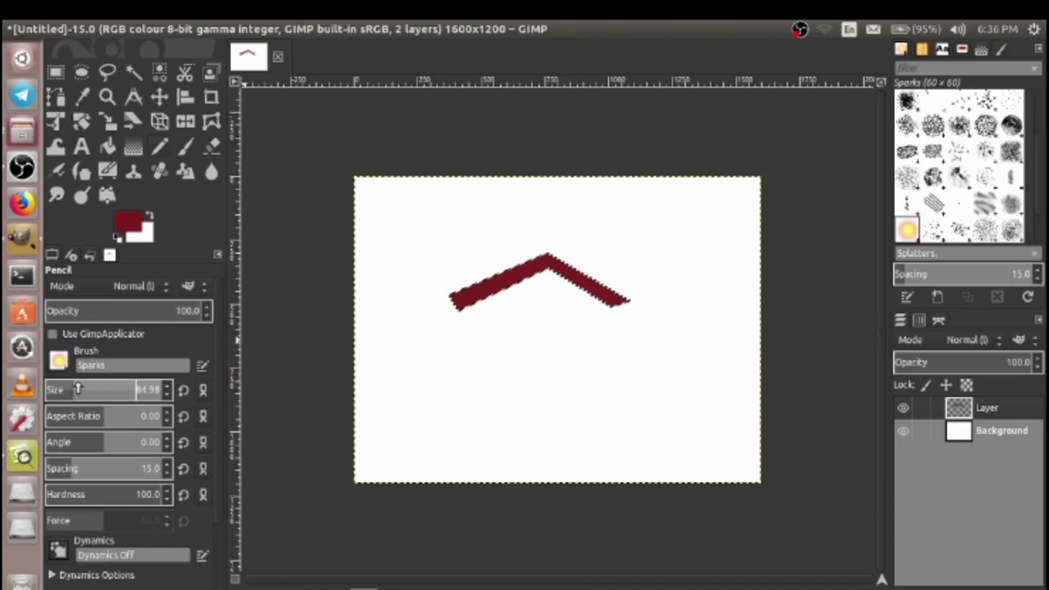
{"action": "left_click_drag", "start_coordinate": [79, 393], "coordinate": [73, 390]}
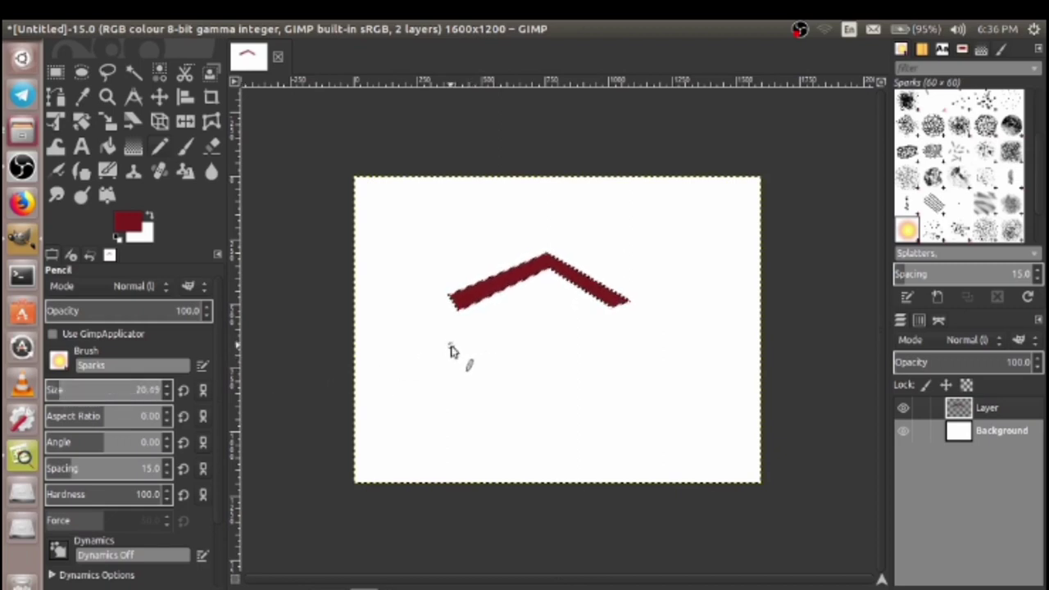
{"action": "key", "text": "shift+ctrl+a"}
Hand-draw 'Hello' below the chevron, then lower pencil opacity to about 28.9
{"action": "left_click_drag", "start_coordinate": [433, 369], "coordinate": [446, 428]}
{"action": "left_click_drag", "start_coordinate": [462, 375], "coordinate": [482, 444]}
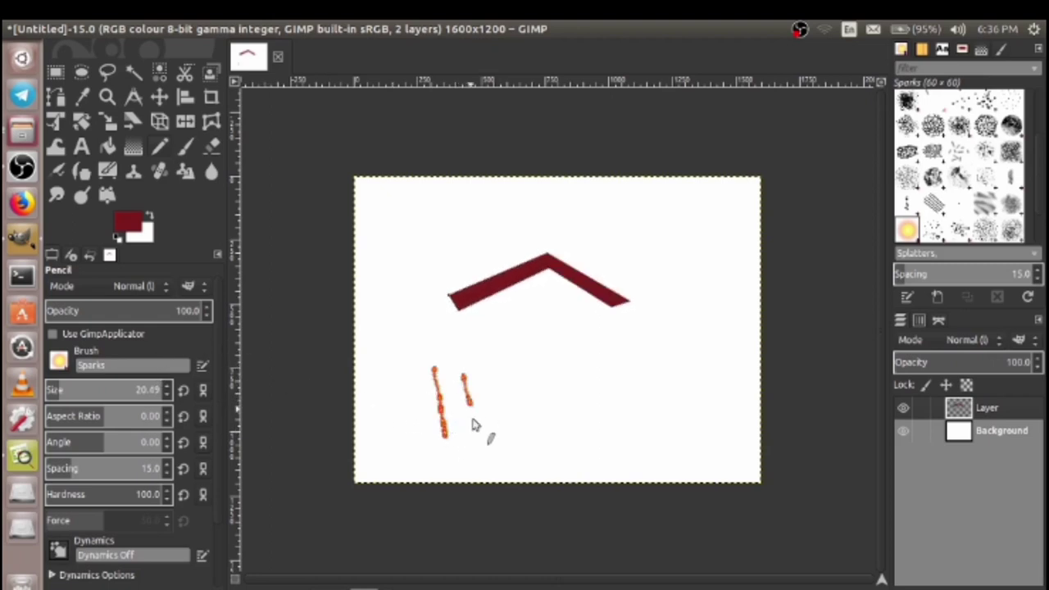
{"action": "left_click_drag", "start_coordinate": [442, 410], "coordinate": [538, 424]}
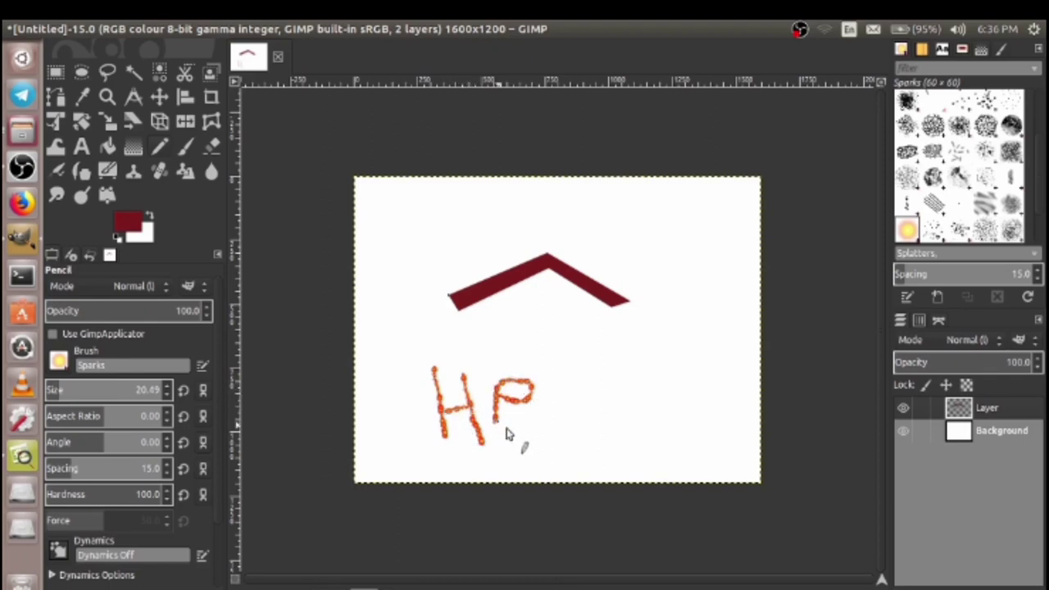
{"action": "left_click_drag", "start_coordinate": [550, 367], "coordinate": [557, 421]}
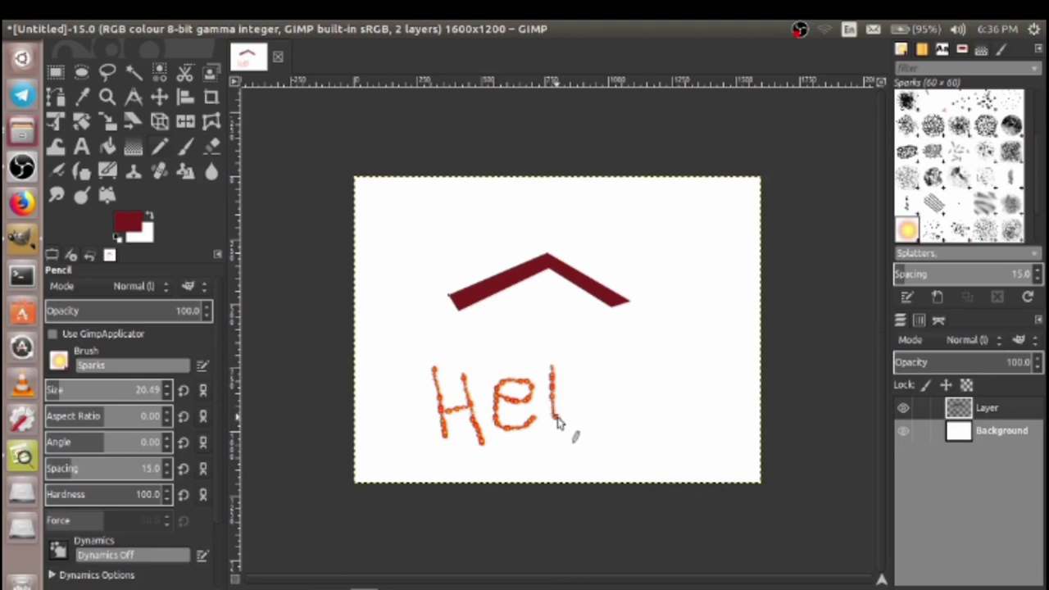
{"action": "left_click_drag", "start_coordinate": [577, 366], "coordinate": [581, 422]}
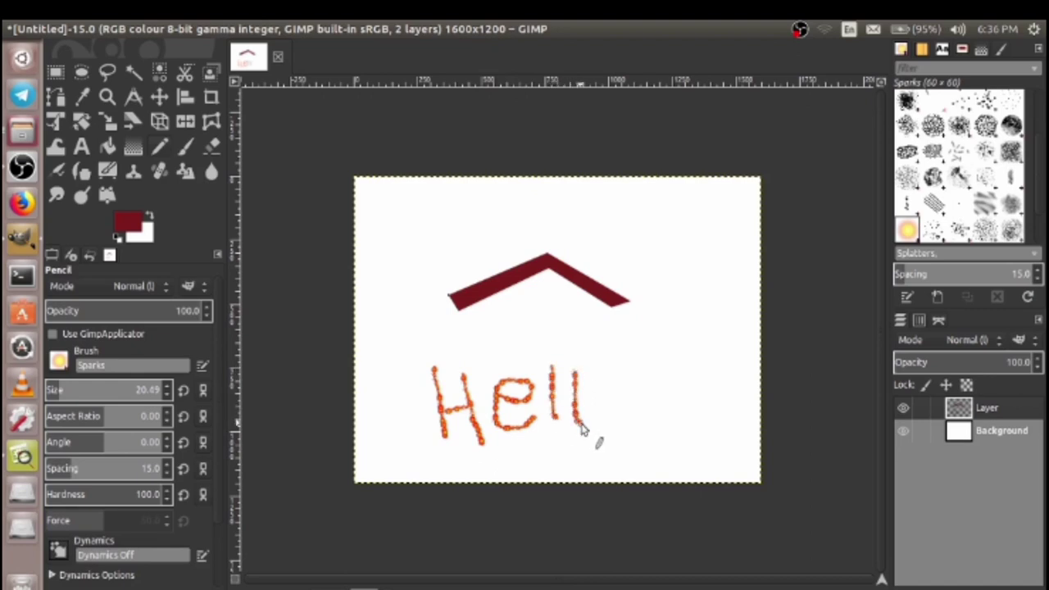
{"action": "mouse_move", "coordinate": [601, 365]}
{"action": "left_mouse_down"}
{"action": "mouse_move", "coordinate": [607, 420]}
{"action": "mouse_move", "coordinate": [601, 366]}
{"action": "left_mouse_up"}
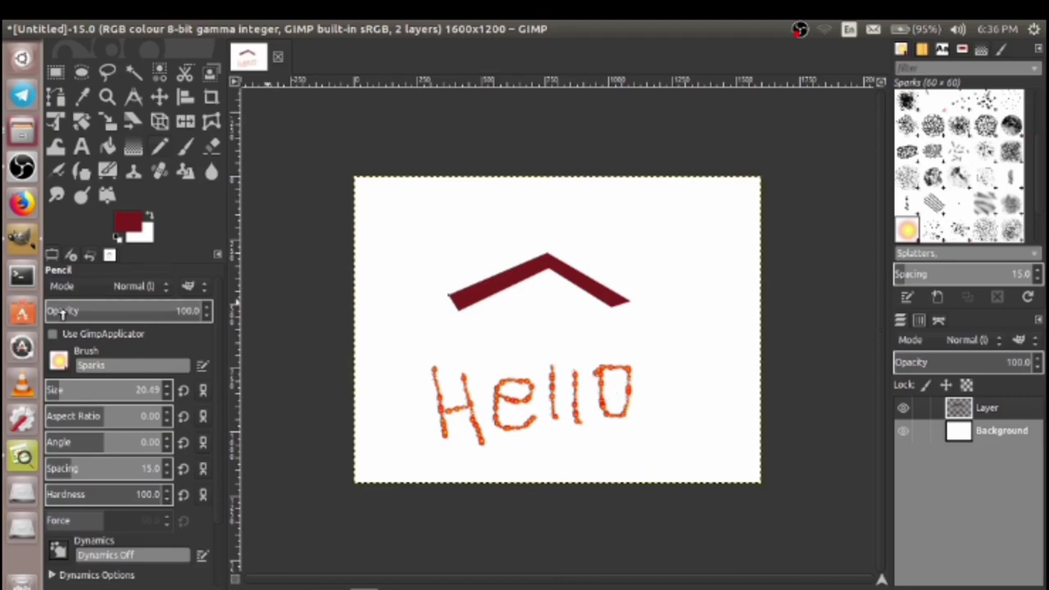
{"action": "left_click_drag", "start_coordinate": [140, 311], "coordinate": [90, 308]}
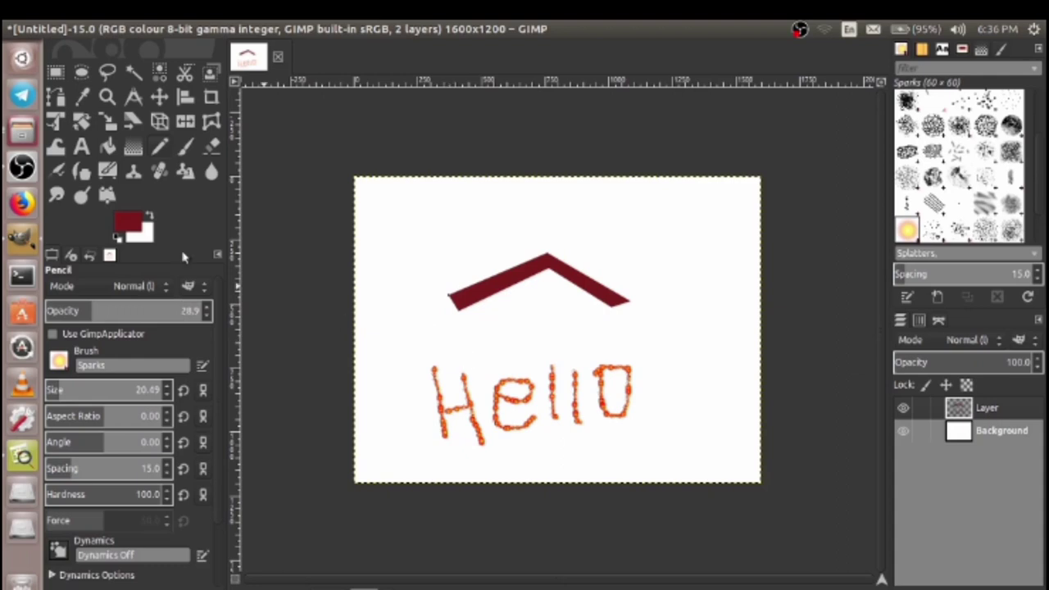
{"action": "left_click", "coordinate": [127, 228]}
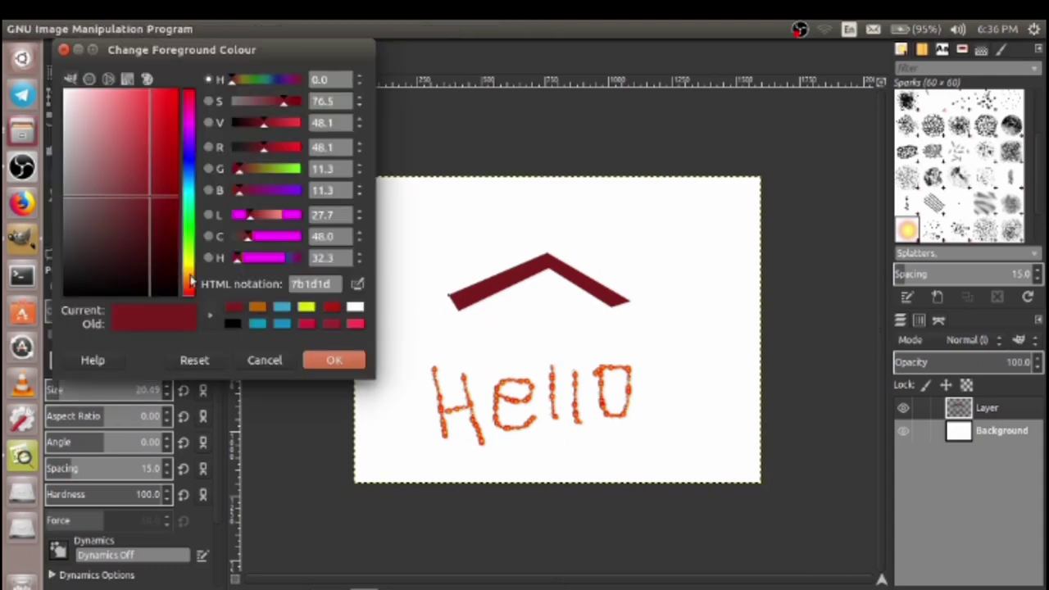
Set the foreground to bright red and draw faint h and e strokes right of Hello
{"action": "left_click", "coordinate": [331, 307]}
{"action": "left_click", "coordinate": [334, 361]}
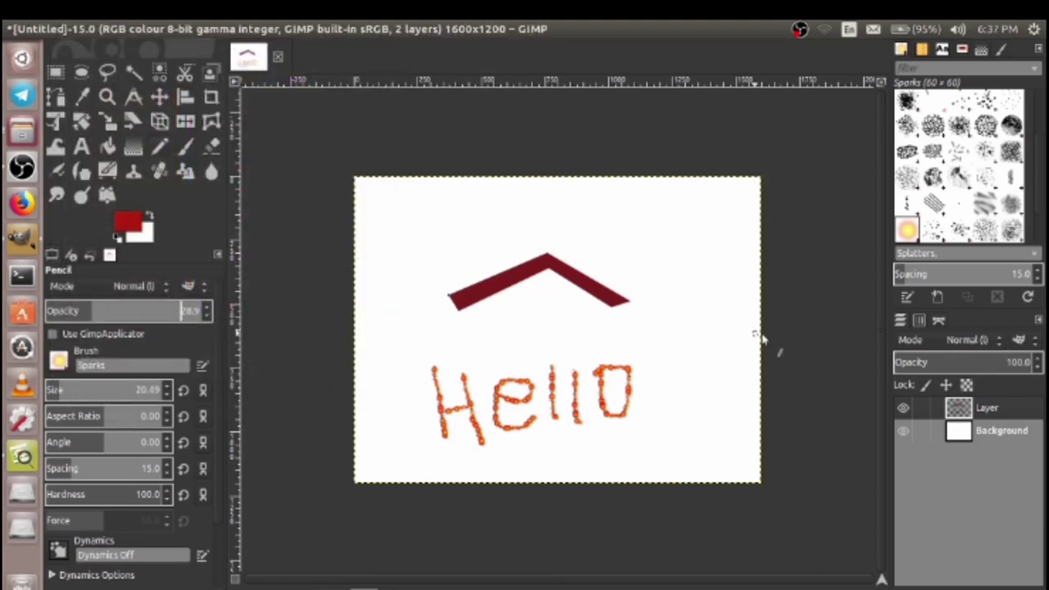
{"action": "left_click_drag", "start_coordinate": [627, 246], "coordinate": [685, 283]}
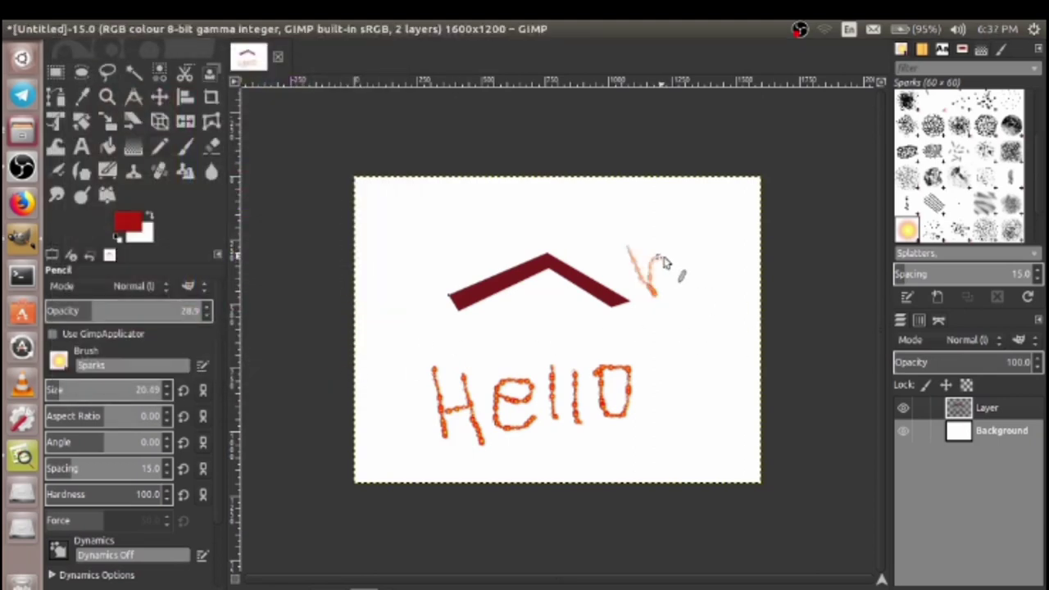
{"action": "left_click_drag", "start_coordinate": [93, 305], "coordinate": [180, 308]}
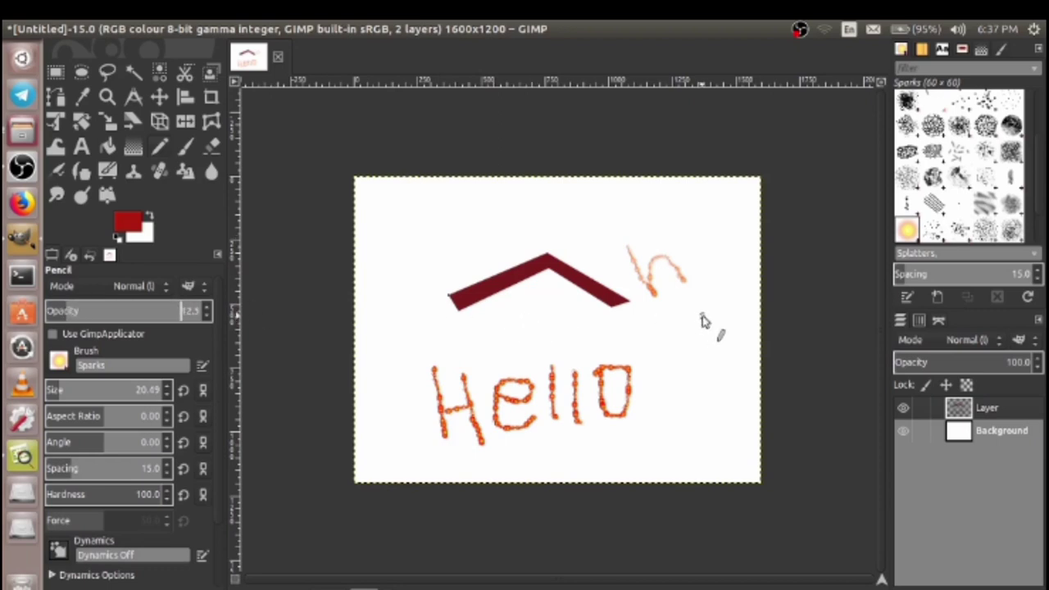
{"action": "left_click_drag", "start_coordinate": [677, 311], "coordinate": [720, 401]}
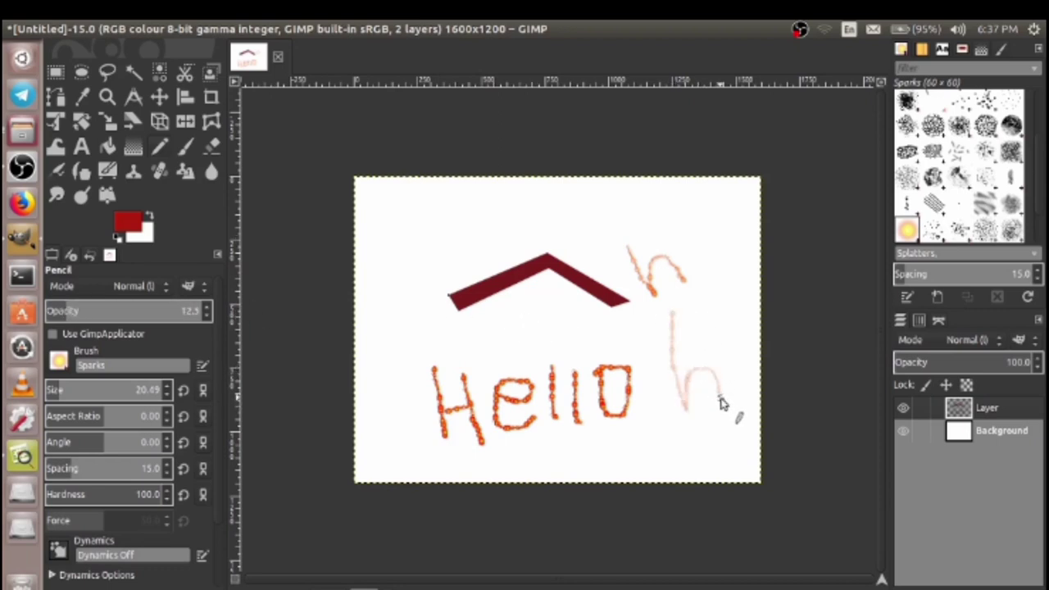
{"action": "mouse_move", "coordinate": [659, 442]}
{"action": "left_mouse_down"}
{"action": "mouse_move", "coordinate": [651, 452]}
{"action": "mouse_move", "coordinate": [721, 464]}
{"action": "left_mouse_up"}
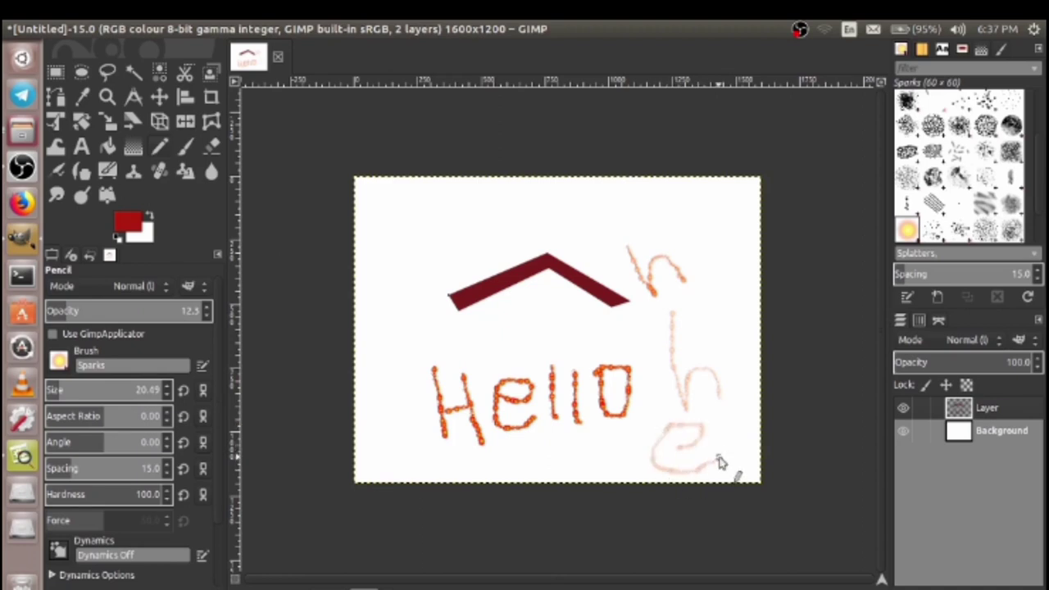
{"action": "left_click_drag", "start_coordinate": [643, 426], "coordinate": [644, 460]}
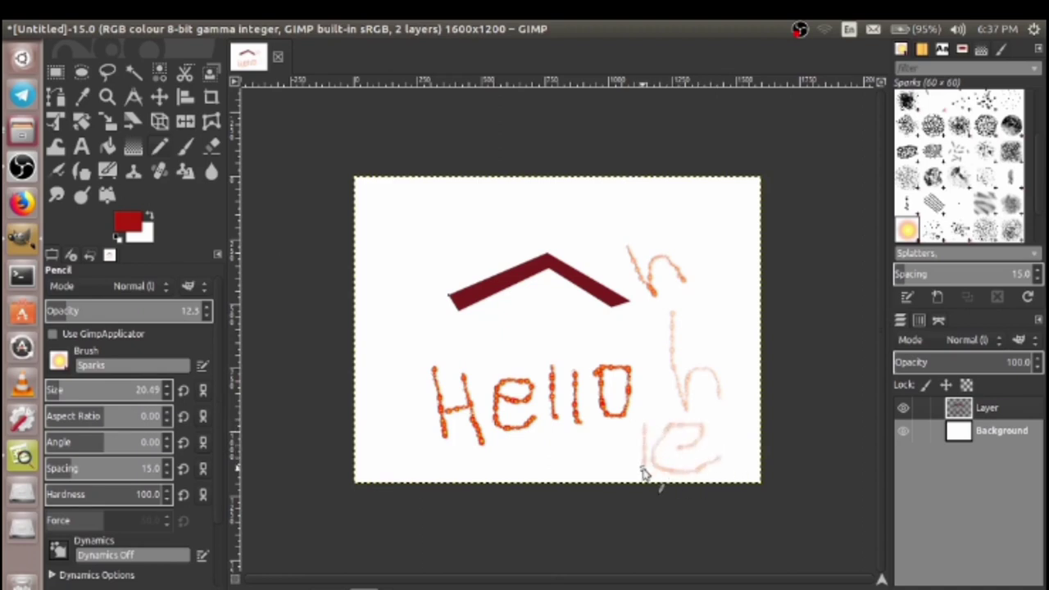
{"action": "left_click", "coordinate": [191, 149]}
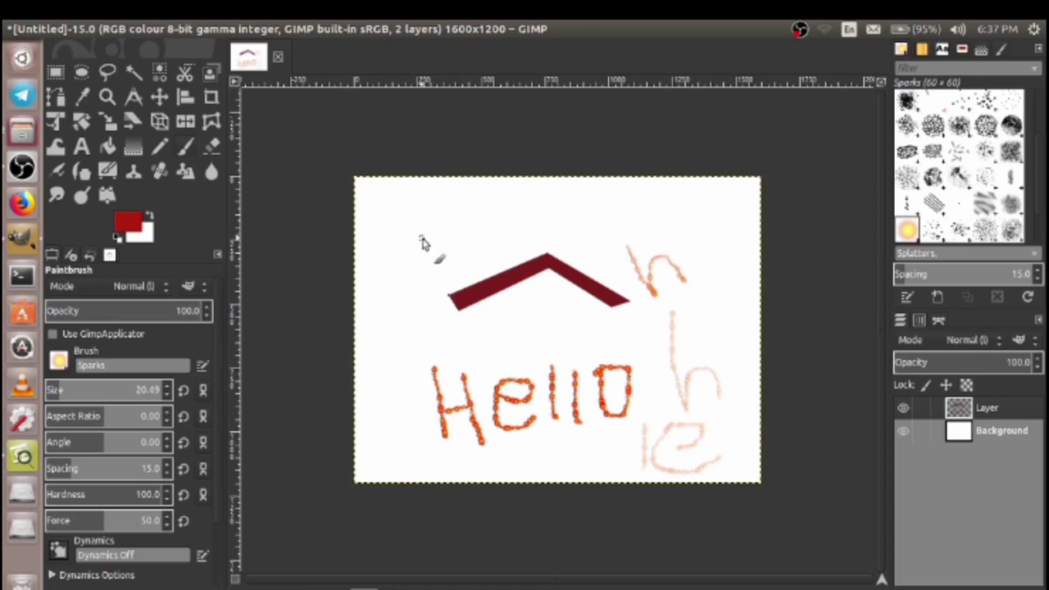
Paint a spiky red border along the top with an enlarged 2. Star brush
{"action": "left_click", "coordinate": [59, 361]}
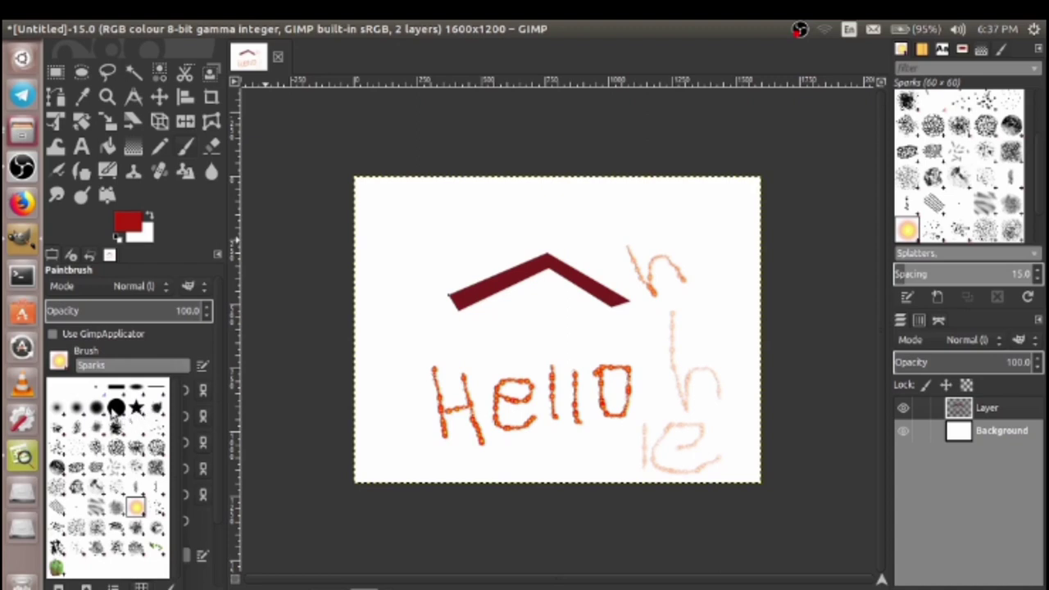
{"action": "left_click", "coordinate": [137, 408]}
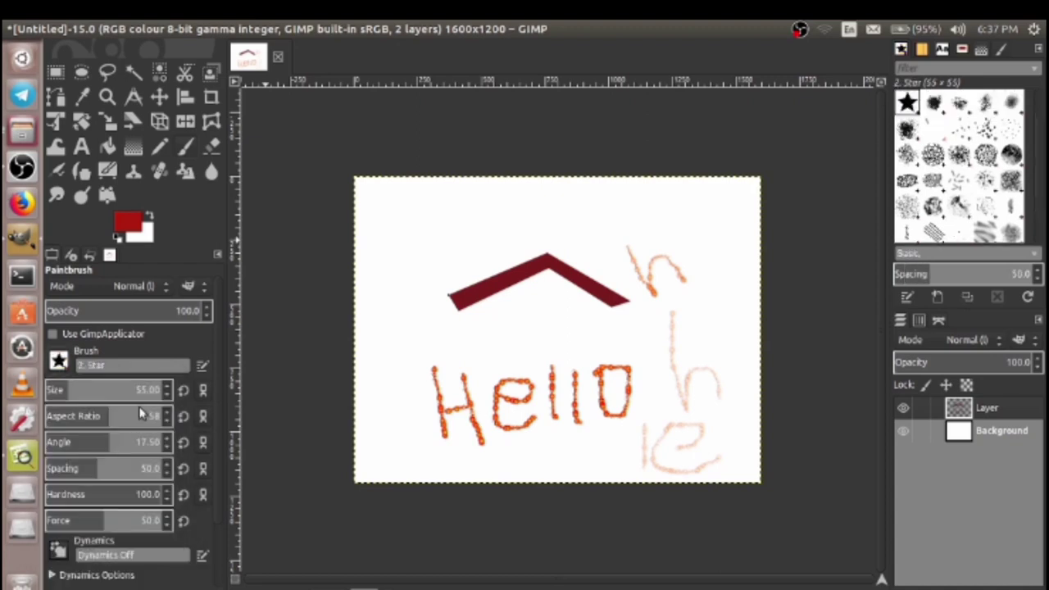
{"action": "left_click_drag", "start_coordinate": [69, 390], "coordinate": [140, 390]}
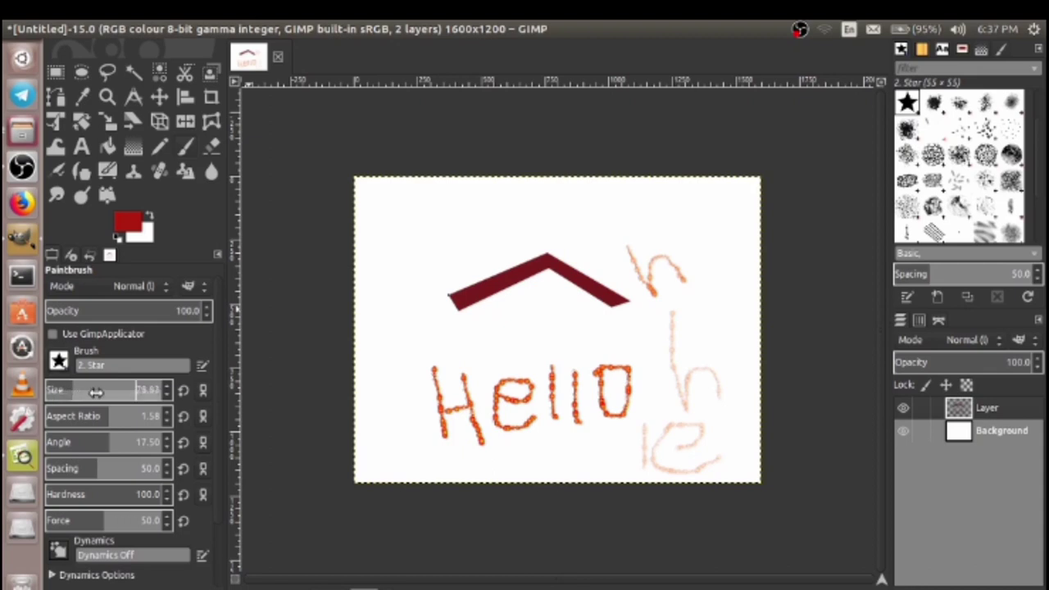
{"action": "mouse_move", "coordinate": [375, 213]}
{"action": "left_mouse_down"}
{"action": "mouse_move", "coordinate": [664, 214]}
{"action": "mouse_move", "coordinate": [705, 344]}
{"action": "left_mouse_up"}
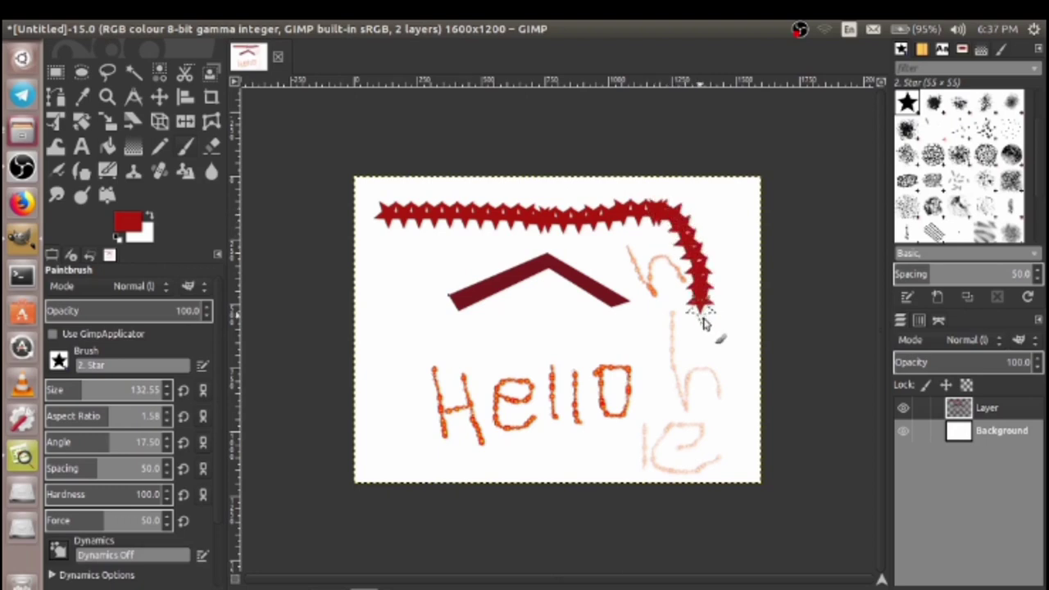
Return to the Sparks brush at about size 95.64 and paint a stroke down the left side
{"action": "left_click", "coordinate": [60, 363]}
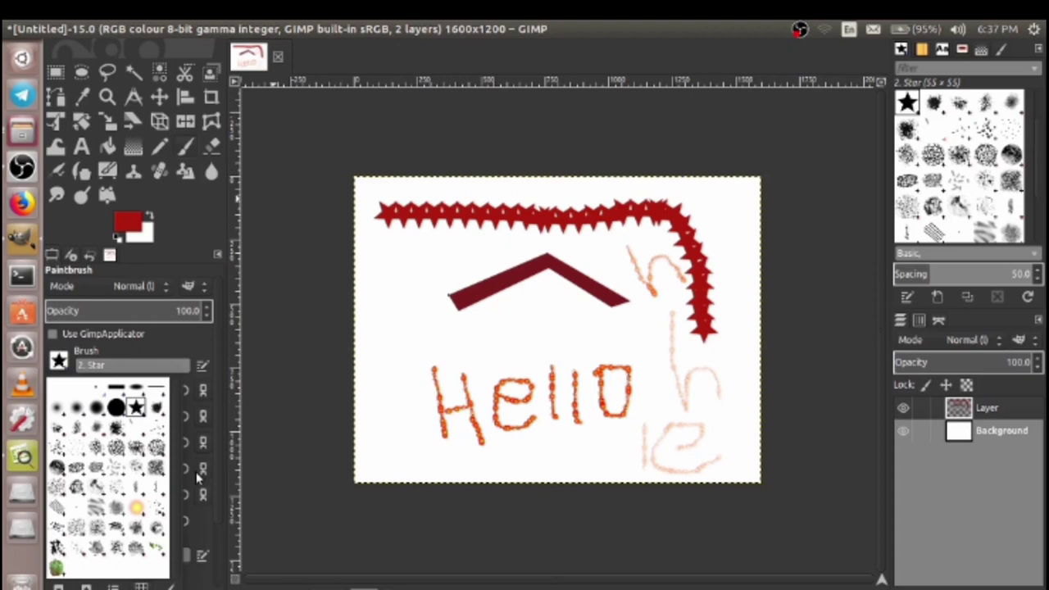
{"action": "left_click", "coordinate": [137, 507]}
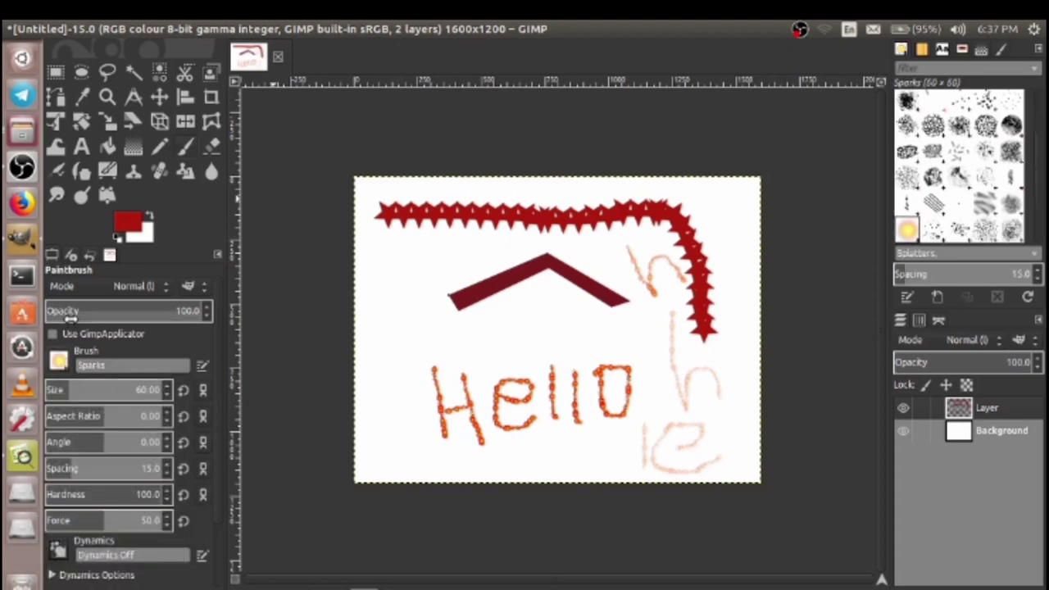
{"action": "left_click_drag", "start_coordinate": [71, 390], "coordinate": [67, 389]}
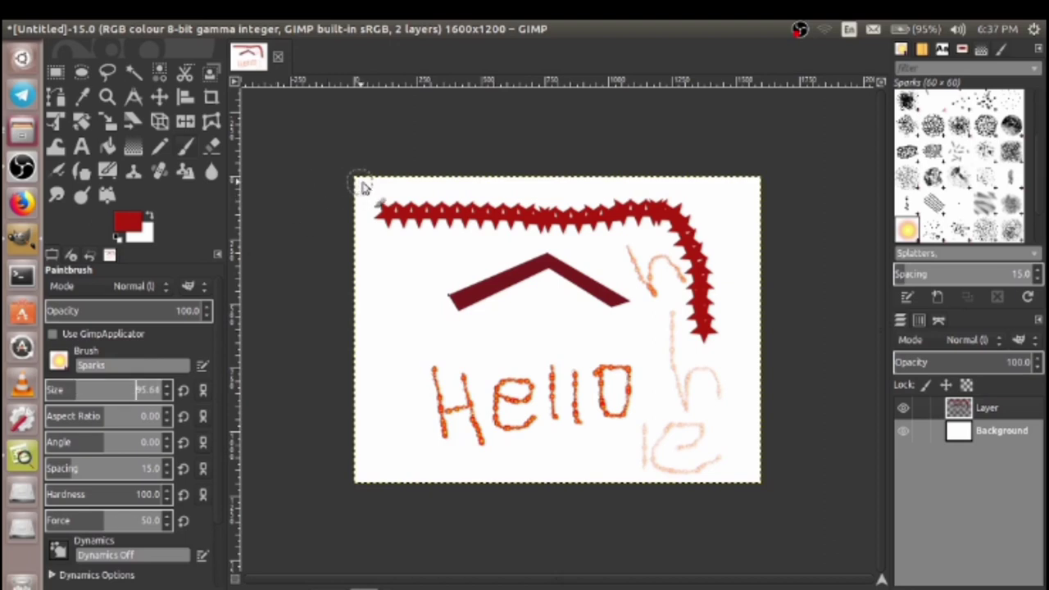
{"action": "mouse_move", "coordinate": [368, 193]}
{"action": "left_mouse_down"}
{"action": "mouse_move", "coordinate": [621, 169]}
{"action": "mouse_move", "coordinate": [489, 187]}
{"action": "mouse_move", "coordinate": [745, 197]}
{"action": "mouse_move", "coordinate": [754, 253]}
{"action": "mouse_move", "coordinate": [740, 377]}
{"action": "mouse_move", "coordinate": [756, 410]}
{"action": "mouse_move", "coordinate": [752, 435]}
{"action": "mouse_move", "coordinate": [726, 462]}
{"action": "mouse_move", "coordinate": [363, 461]}
{"action": "left_mouse_up"}
Paint a yellow Sparks stroke up the left edge, then toggle the layer's visibility off and on
{"action": "mouse_move", "coordinate": [377, 463]}
{"action": "left_mouse_down"}
{"action": "mouse_move", "coordinate": [377, 209]}
{"action": "mouse_move", "coordinate": [451, 485]}
{"action": "mouse_move", "coordinate": [482, 174]}
{"action": "mouse_move", "coordinate": [574, 181]}
{"action": "mouse_move", "coordinate": [613, 223]}
{"action": "mouse_move", "coordinate": [651, 164]}
{"action": "mouse_move", "coordinate": [662, 363]}
{"action": "left_mouse_up"}
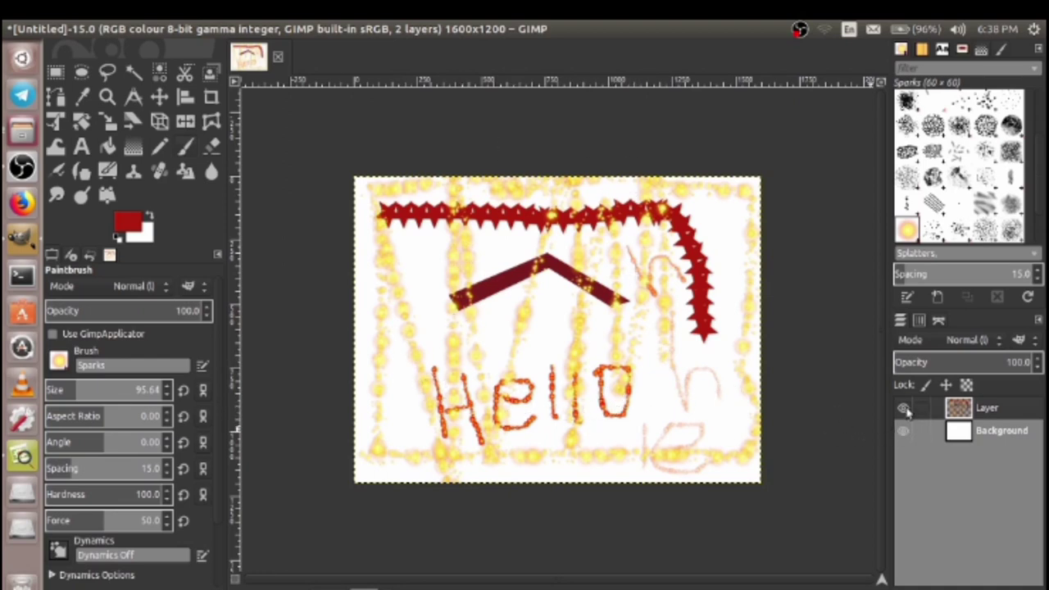
{"action": "left_click", "coordinate": [902, 410]}
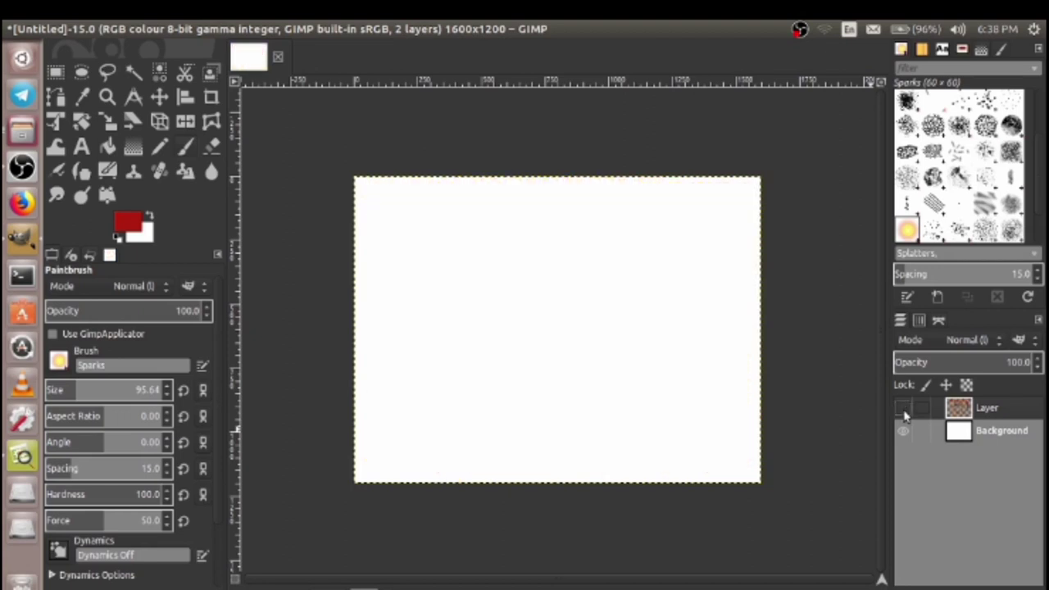
{"action": "left_click", "coordinate": [903, 413]}
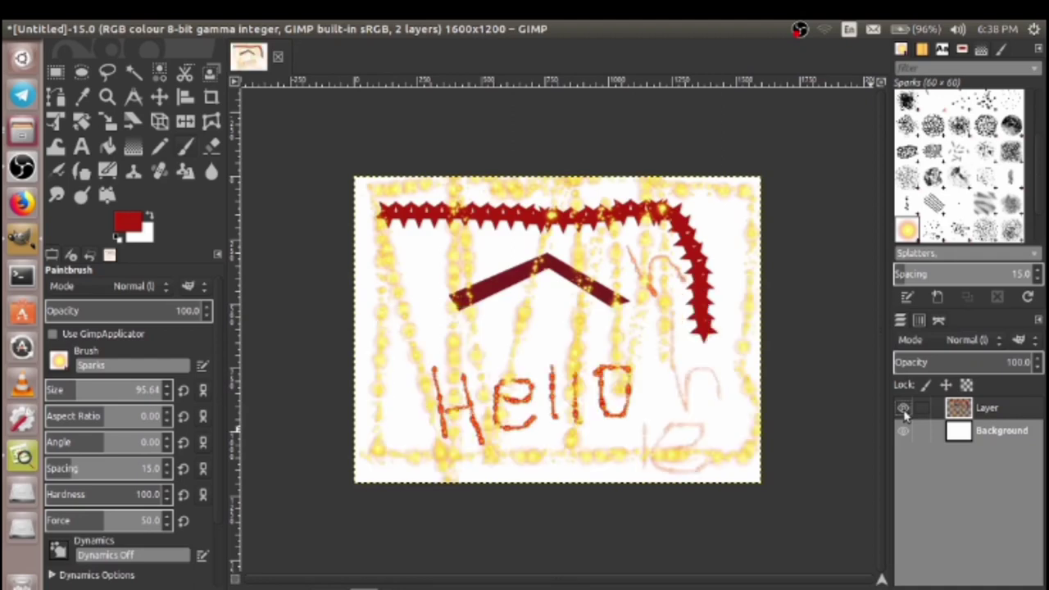
{"action": "left_click", "coordinate": [903, 412]}
{"action": "left_click", "coordinate": [903, 410]}
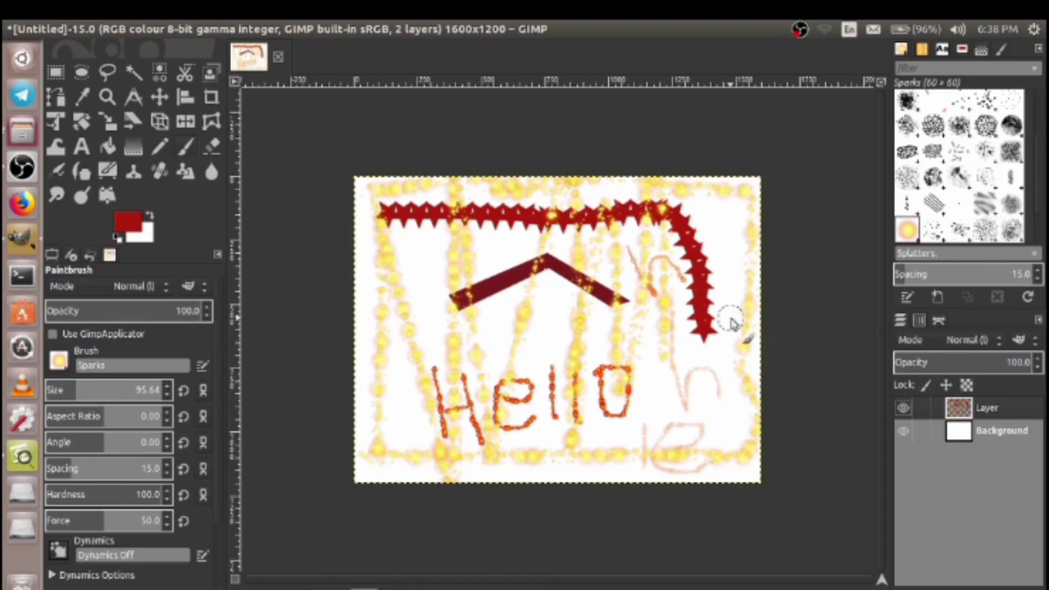
Delete the painted layer and open the bird photo images-8.jpg
{"action": "left_click", "coordinate": [245, 29]}
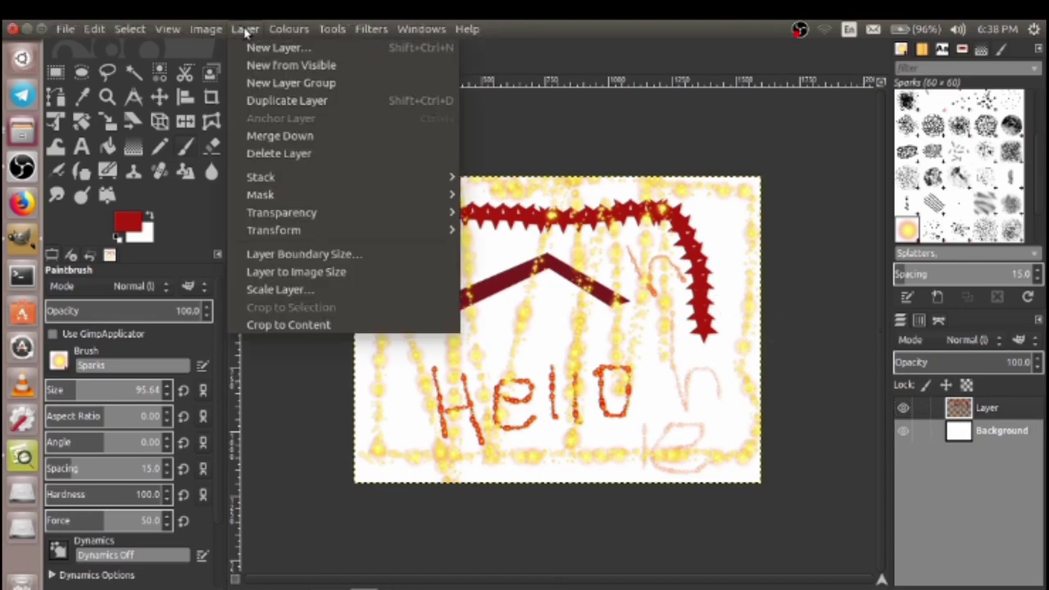
{"action": "left_click", "coordinate": [281, 154]}
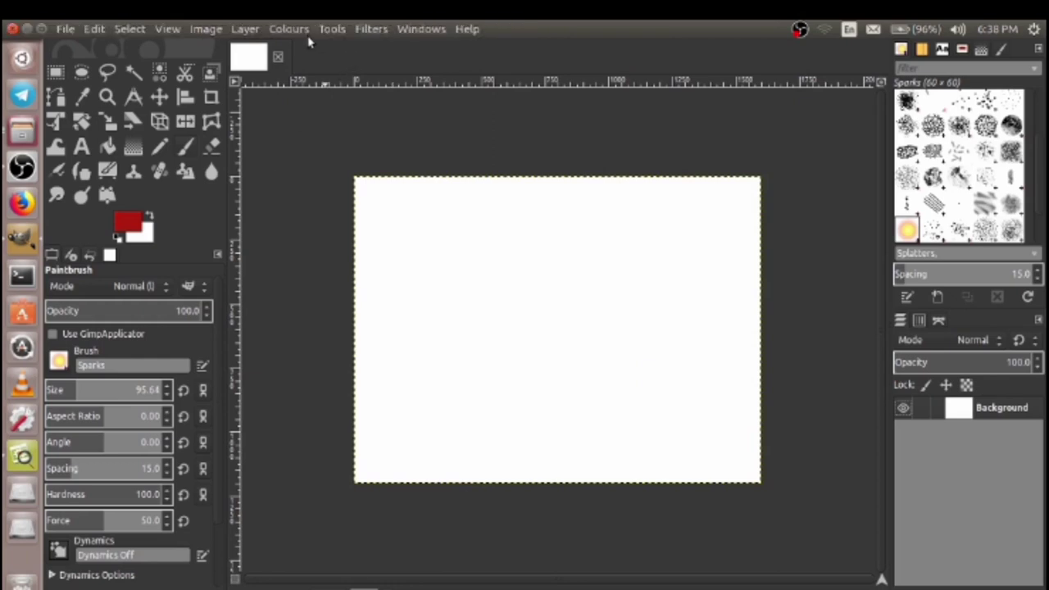
{"action": "key", "text": "ctrl+o"}
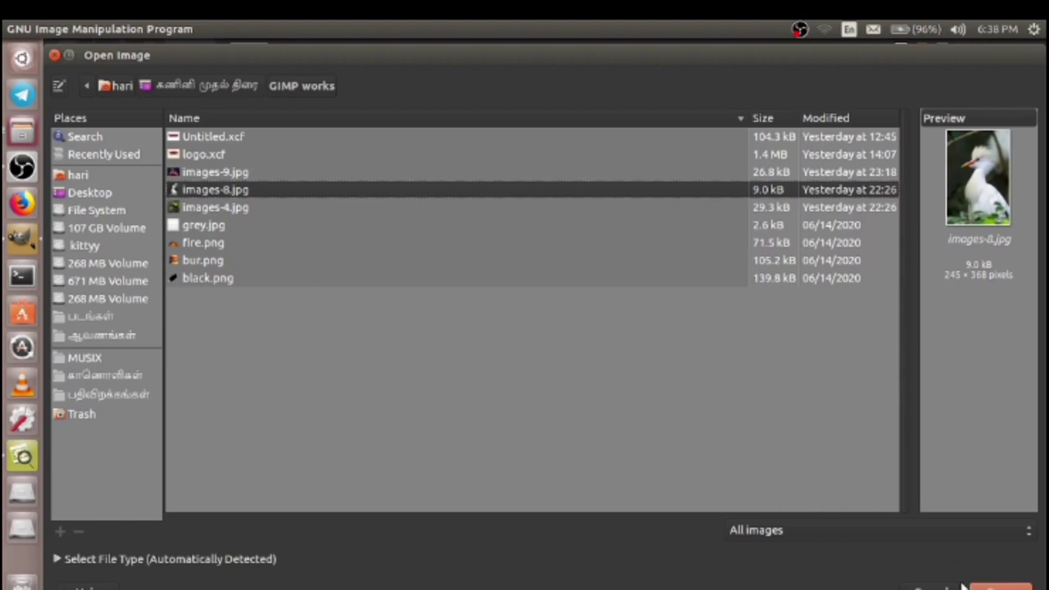
{"action": "left_click", "coordinate": [1000, 587]}
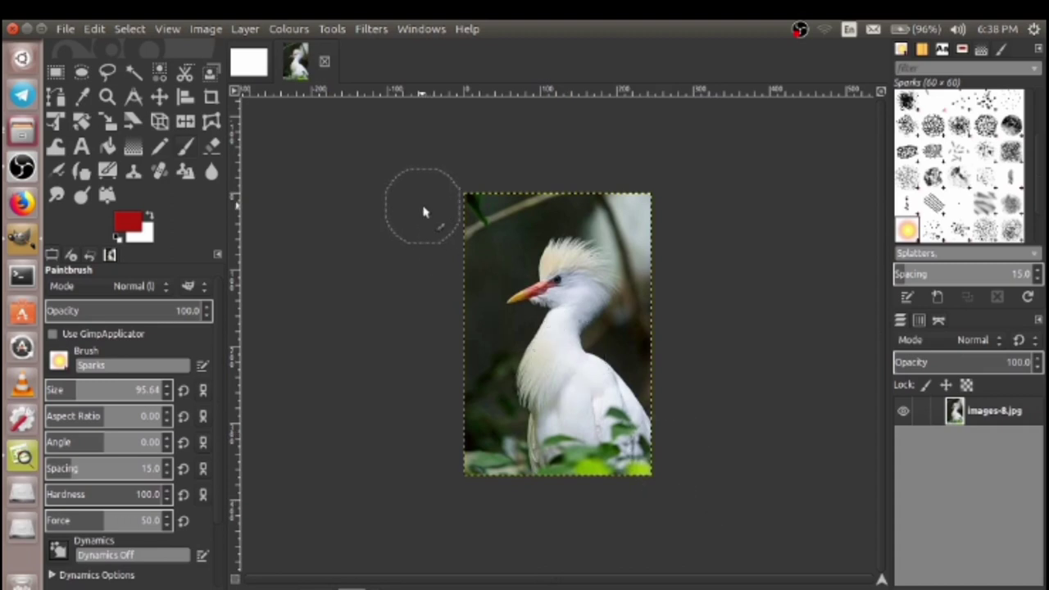
Scale the bird photo layer down to 180 by 306 pixels
{"action": "left_click", "coordinate": [113, 125]}
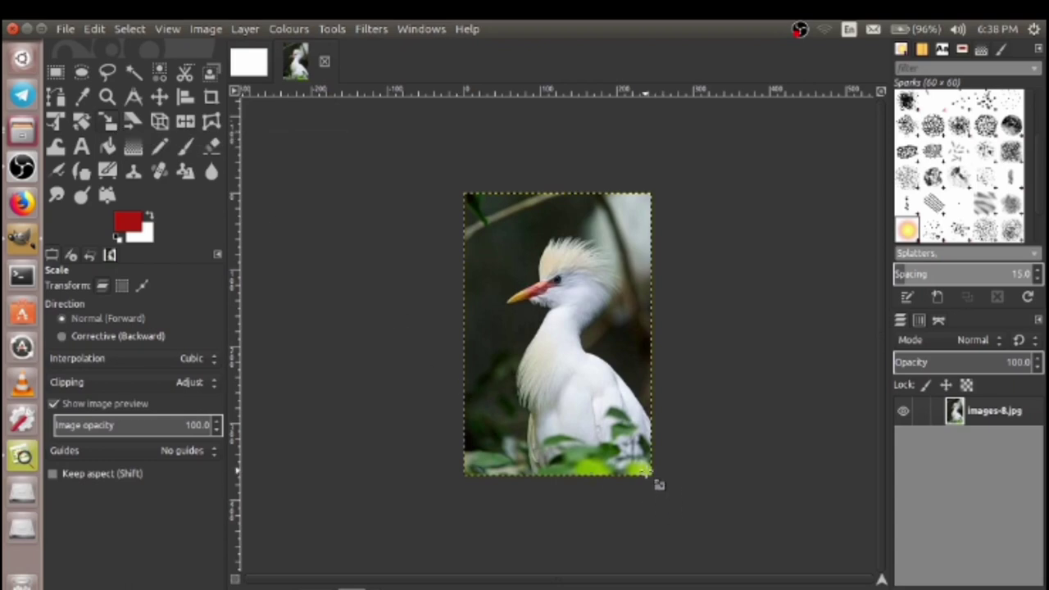
{"action": "left_click_drag", "start_coordinate": [645, 469], "coordinate": [603, 428]}
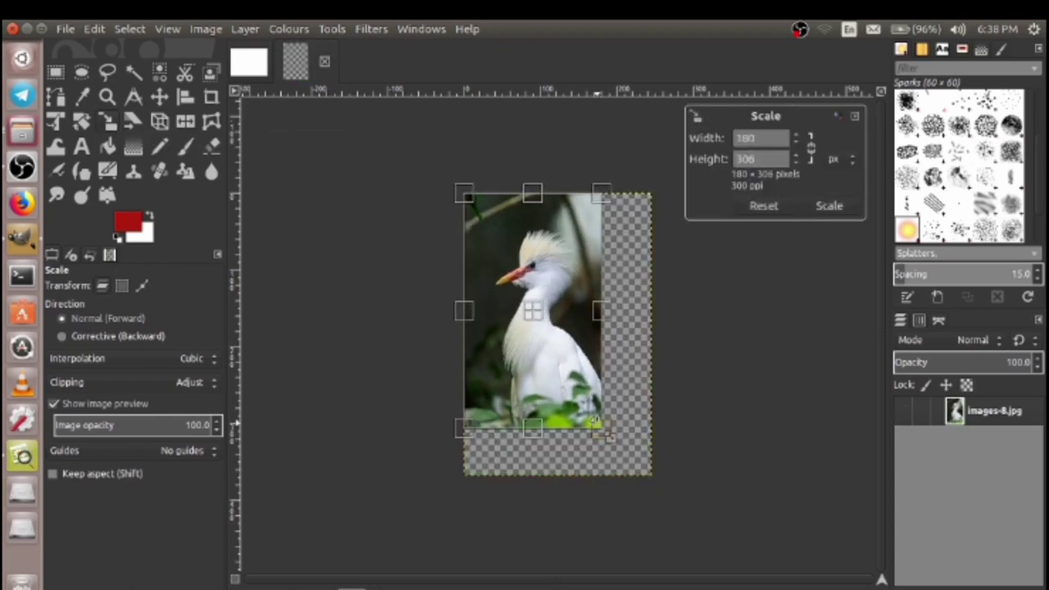
{"action": "left_click", "coordinate": [829, 206]}
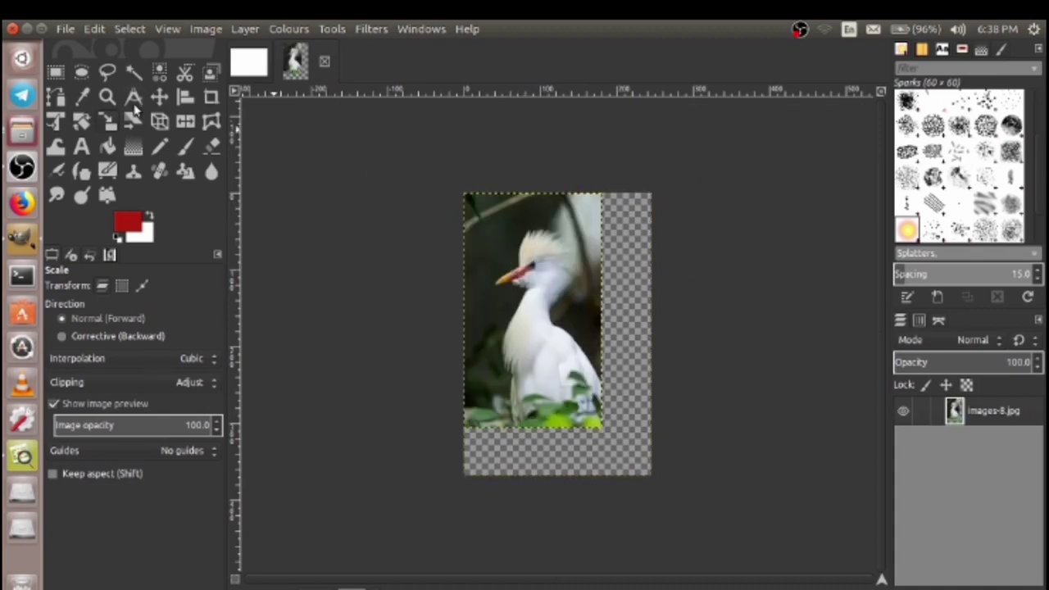
Preview rotating the bird layer by about -79.30 degrees
{"action": "left_click", "coordinate": [82, 121]}
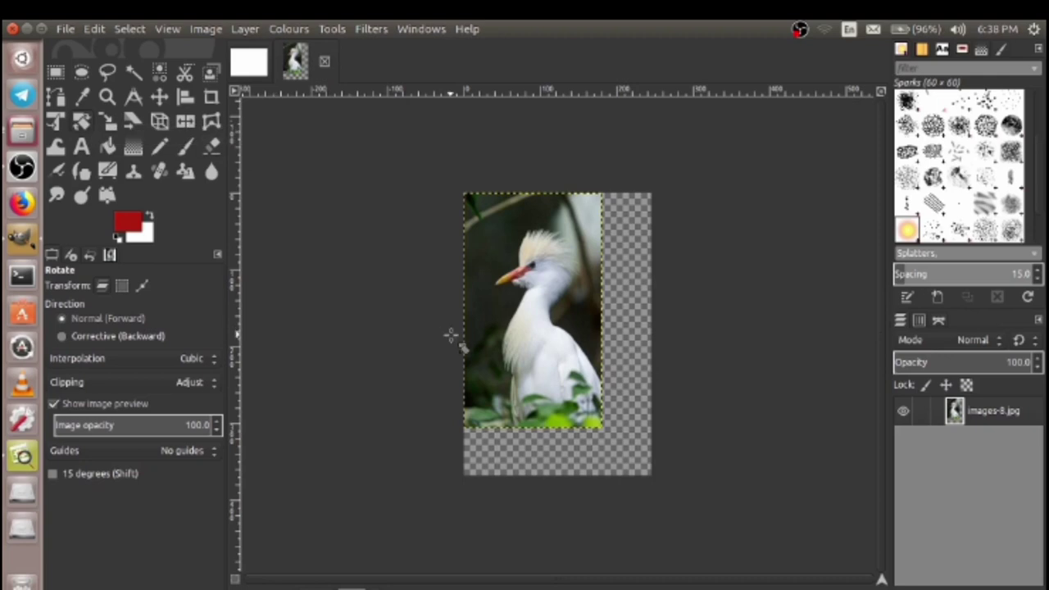
{"action": "left_click", "coordinate": [571, 313]}
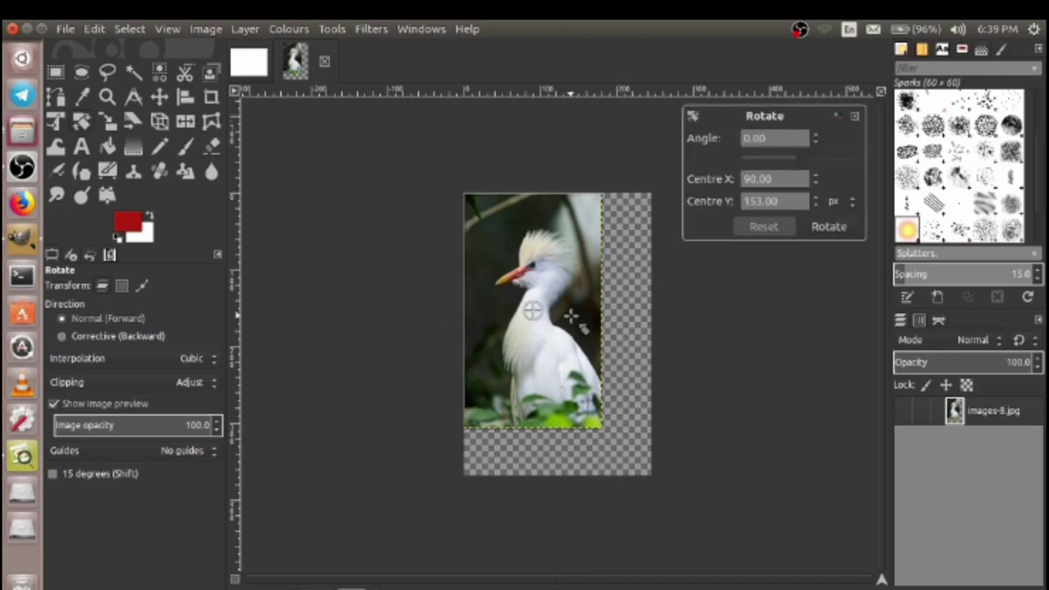
{"action": "mouse_move", "coordinate": [801, 155]}
{"action": "left_mouse_down"}
{"action": "mouse_move", "coordinate": [780, 161]}
{"action": "mouse_move", "coordinate": [812, 178]}
{"action": "left_mouse_up"}
Apply the rotation, then shear the bird layer vertically
{"action": "left_click", "coordinate": [830, 225]}
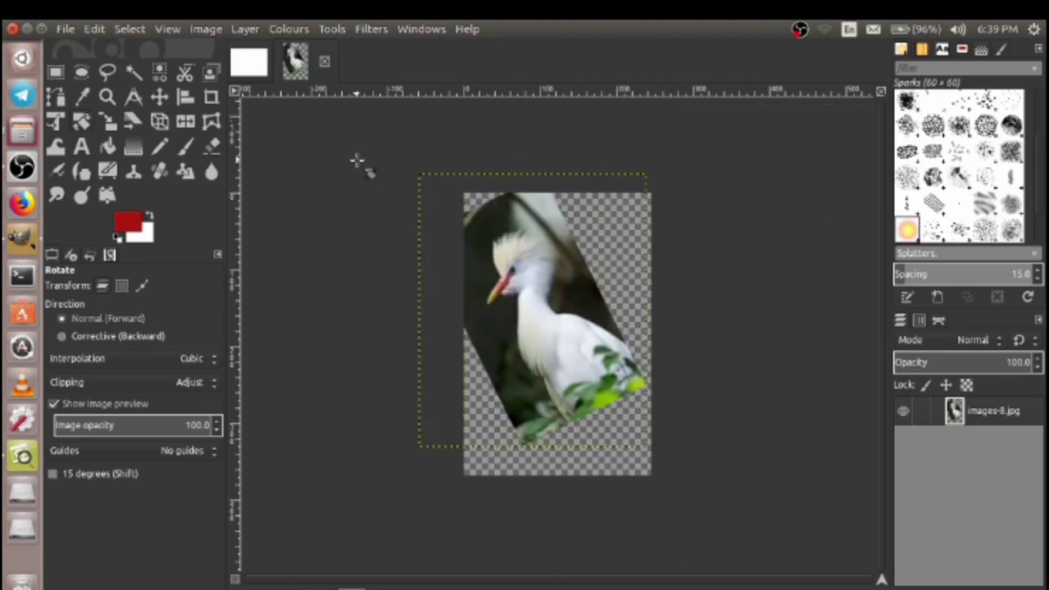
{"action": "left_click", "coordinate": [132, 121]}
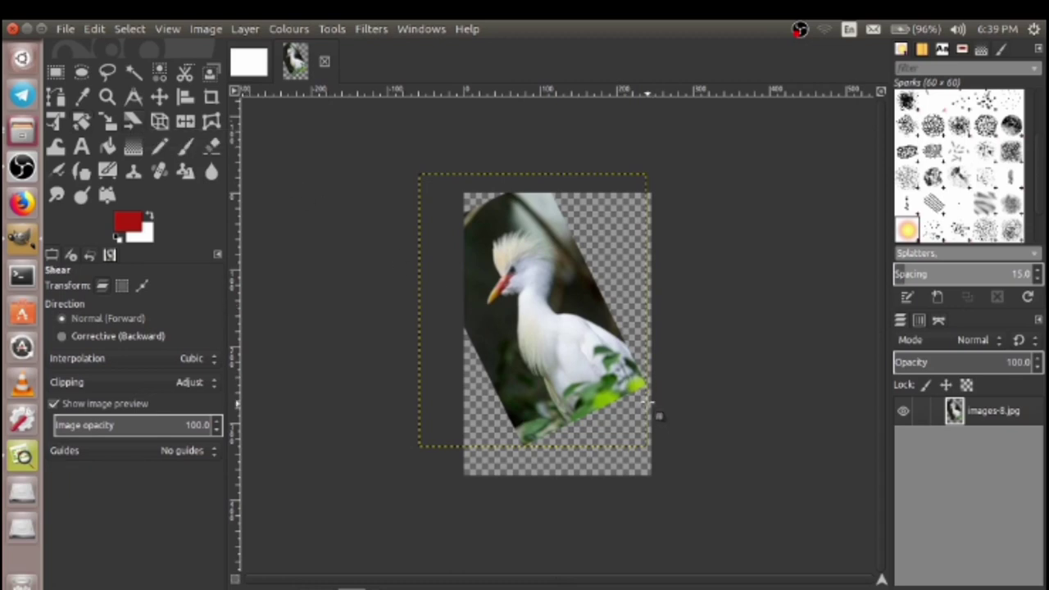
{"action": "left_click", "coordinate": [560, 334]}
{"action": "mouse_move", "coordinate": [654, 400]}
{"action": "left_mouse_down"}
{"action": "mouse_move", "coordinate": [654, 429]}
{"action": "mouse_move", "coordinate": [667, 440]}
{"action": "mouse_move", "coordinate": [661, 497]}
{"action": "mouse_move", "coordinate": [662, 488]}
{"action": "left_mouse_up"}
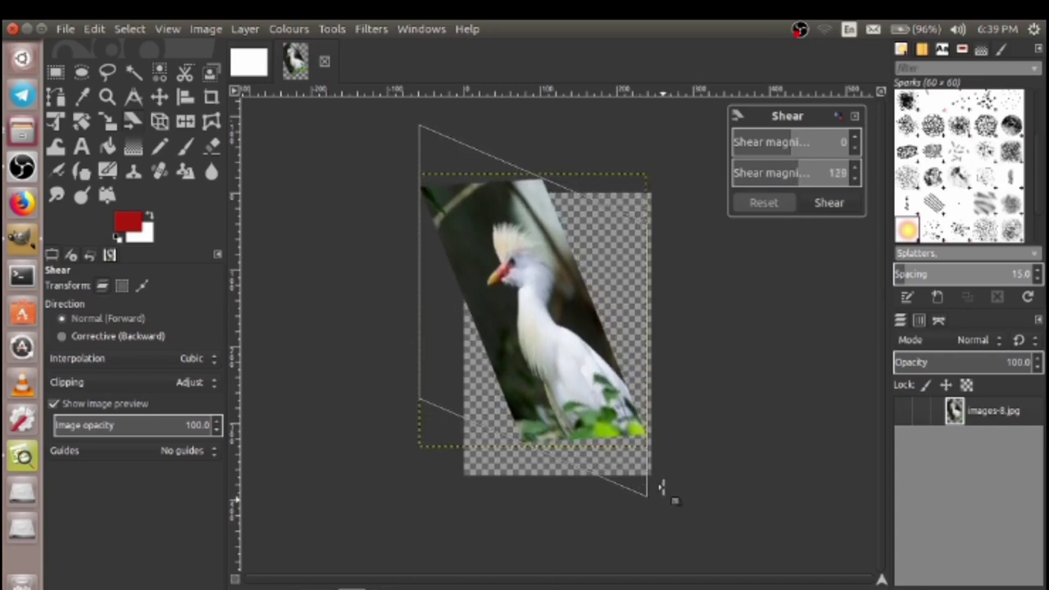
{"action": "left_click", "coordinate": [829, 203]}
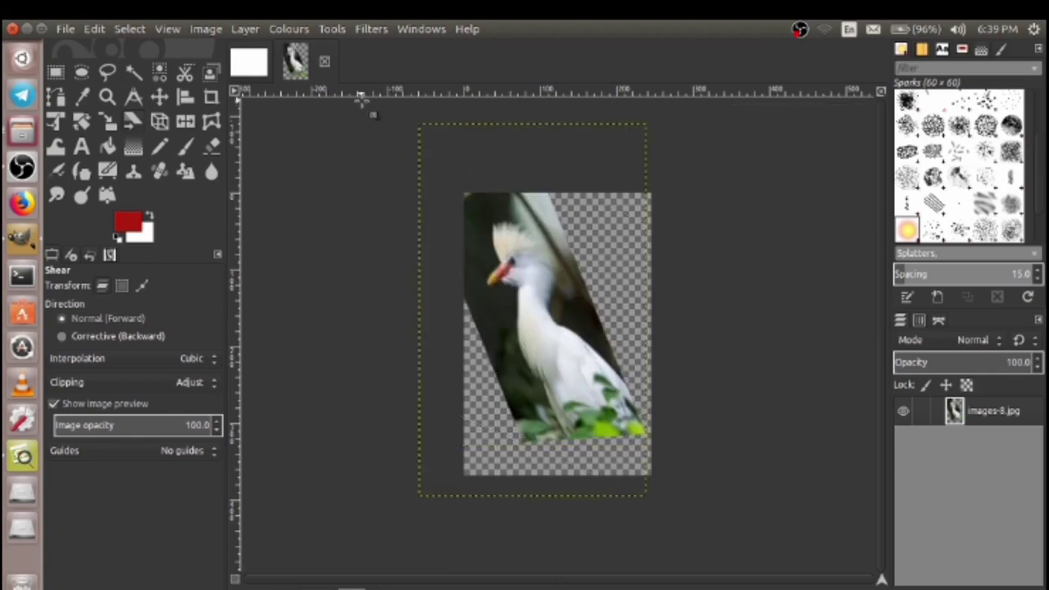
Apply a perspective transform, pulling the bird layer's right and bottom corners outward
{"action": "left_click", "coordinate": [163, 125]}
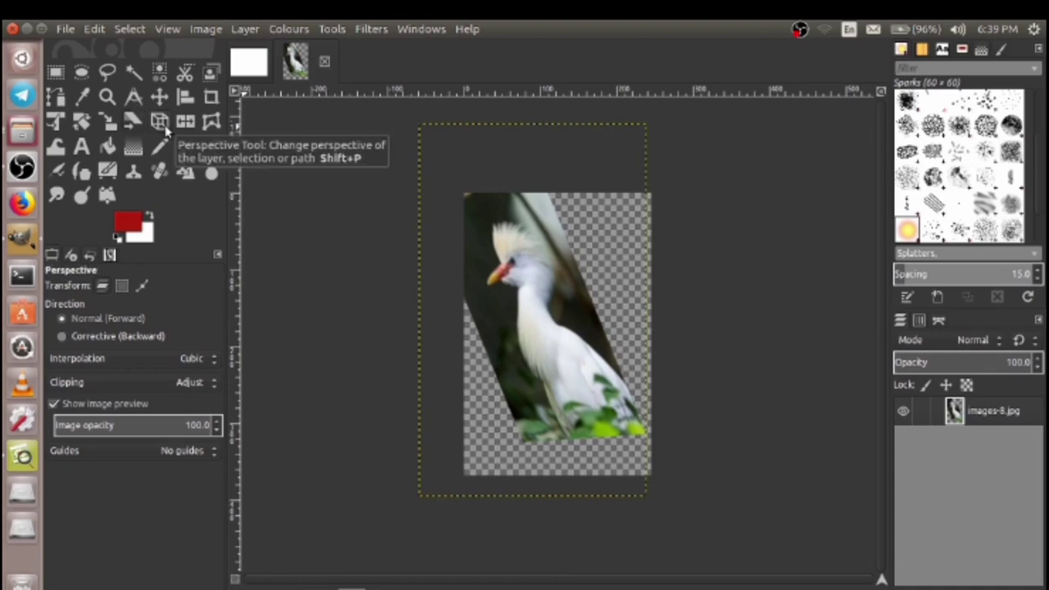
{"action": "left_click_drag", "start_coordinate": [574, 288], "coordinate": [662, 308]}
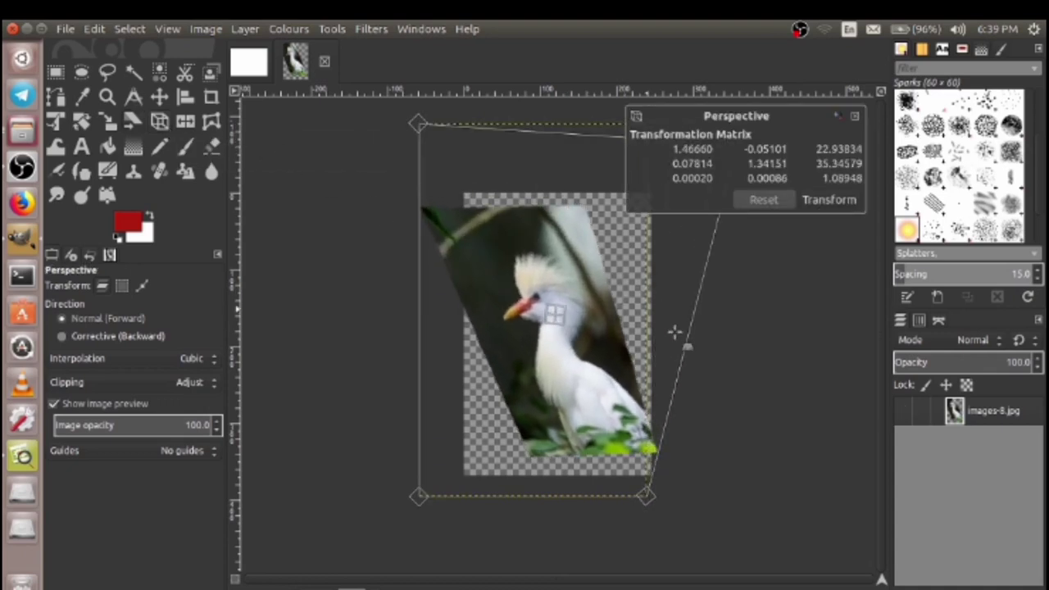
{"action": "left_click_drag", "start_coordinate": [662, 307], "coordinate": [688, 344]}
{"action": "left_click_drag", "start_coordinate": [418, 495], "coordinate": [358, 531]}
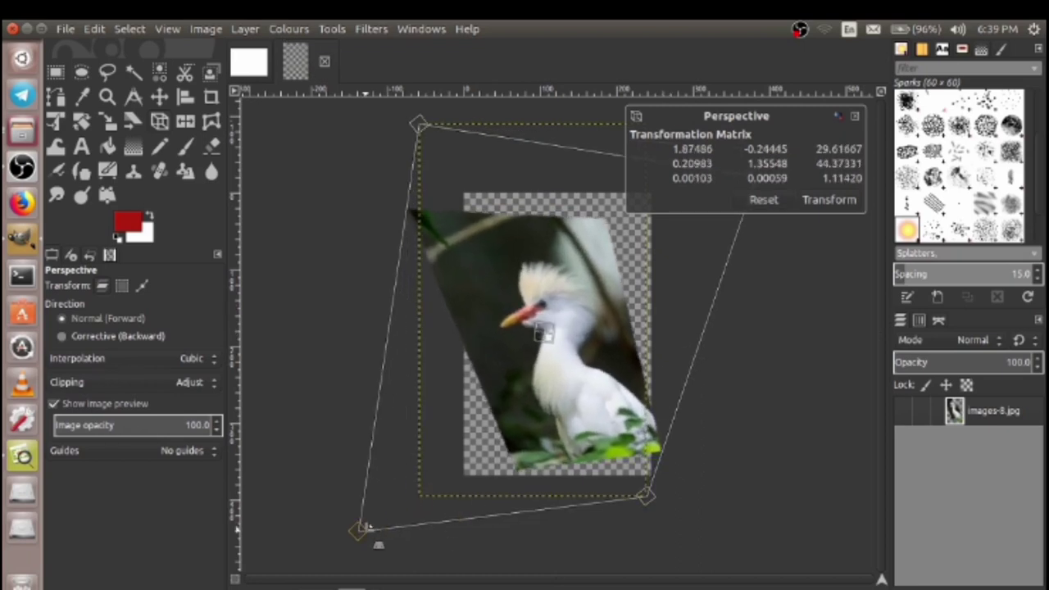
{"action": "left_click_drag", "start_coordinate": [671, 488], "coordinate": [748, 499]}
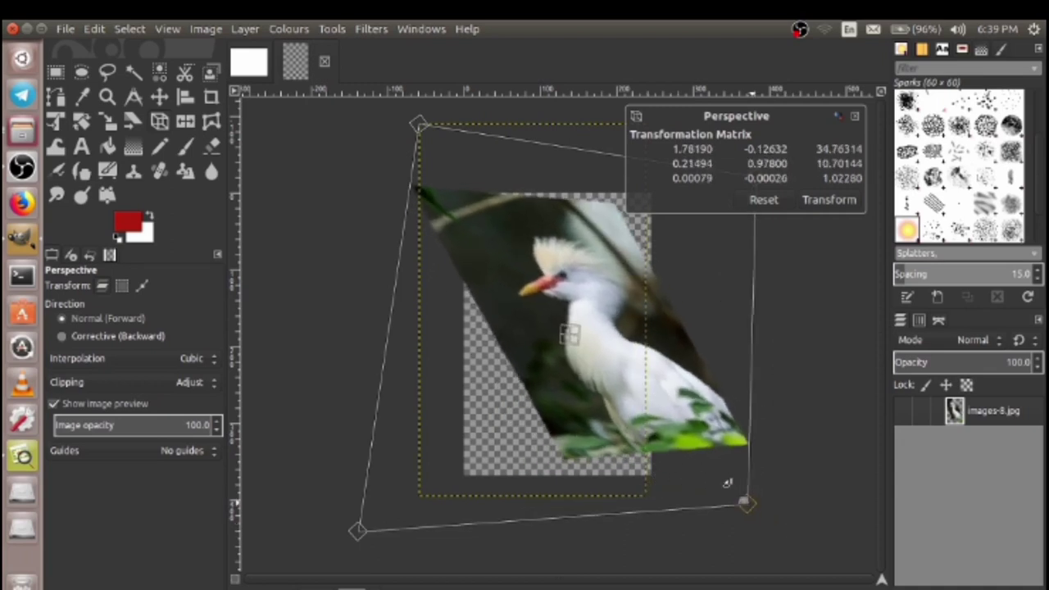
{"action": "left_click_drag", "start_coordinate": [747, 499], "coordinate": [737, 495]}
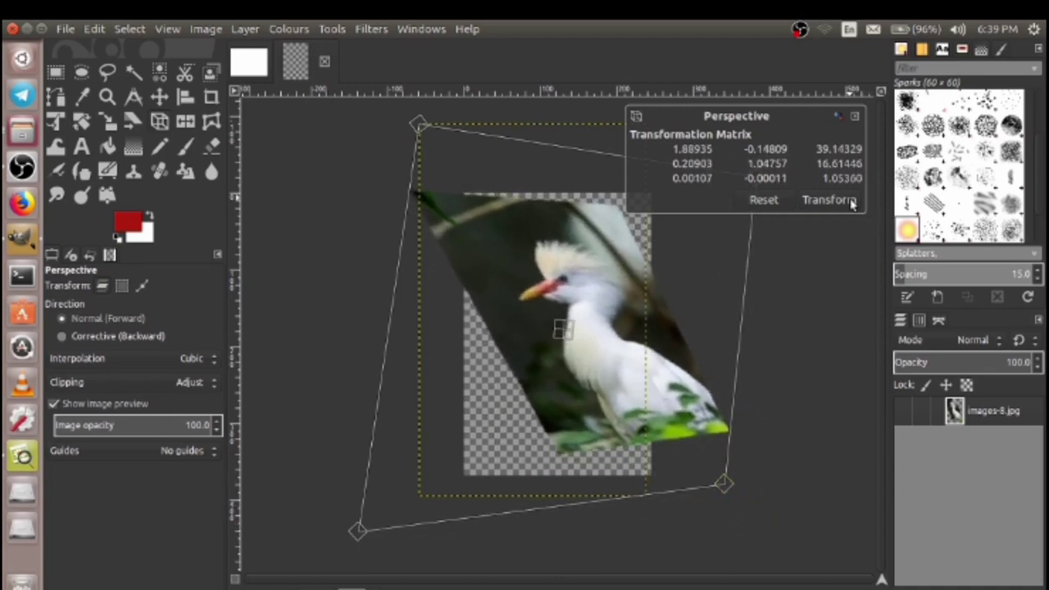
{"action": "left_click", "coordinate": [851, 203]}
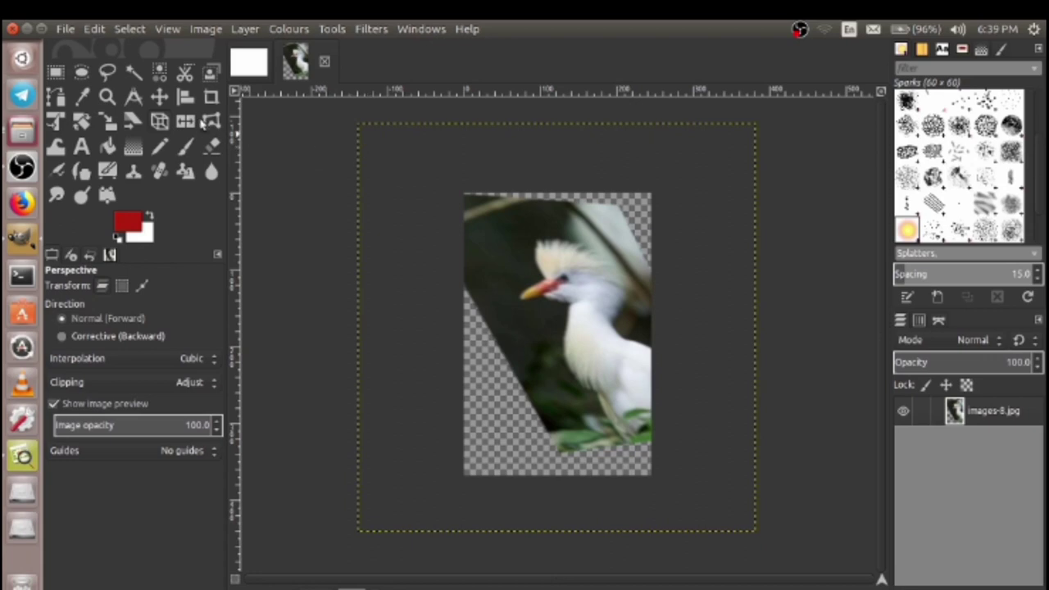
Flip the bird layer horizontally so the bird faces right
{"action": "left_click", "coordinate": [189, 122]}
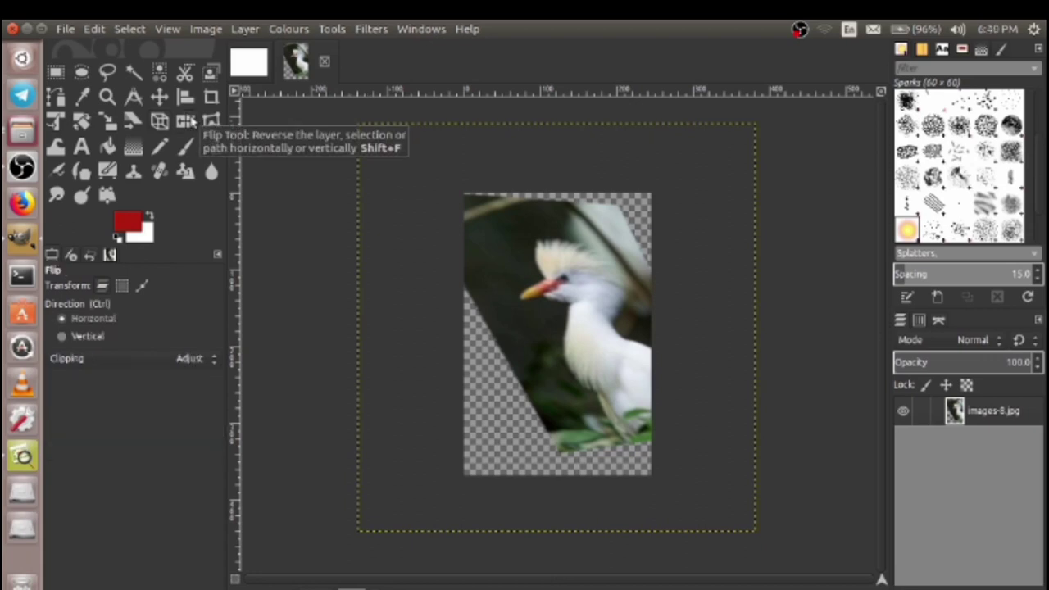
{"action": "left_click", "coordinate": [517, 300]}
{"action": "left_click", "coordinate": [517, 300]}
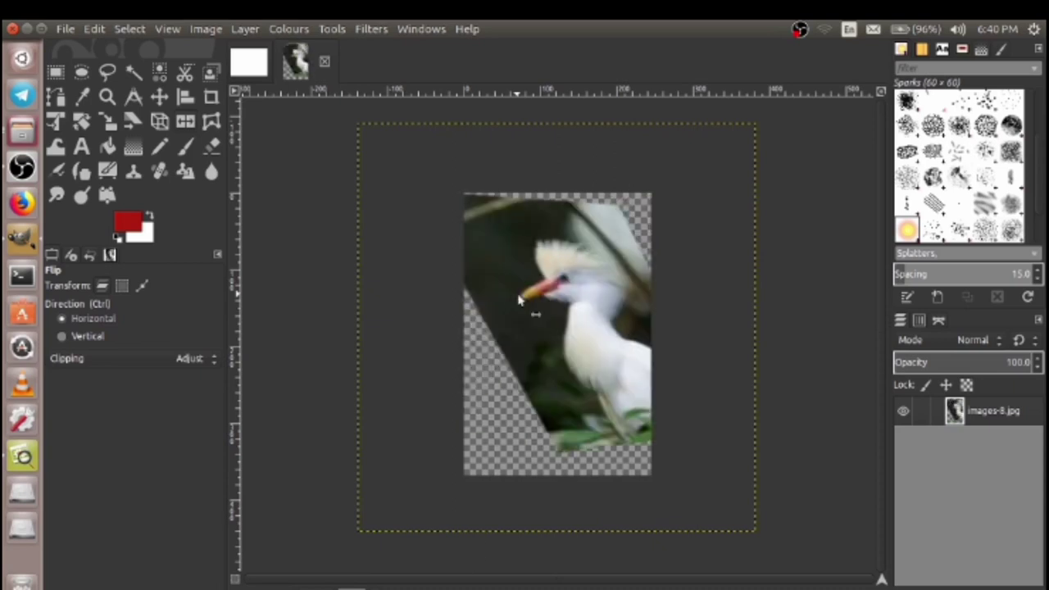
{"action": "left_click", "coordinate": [516, 298]}
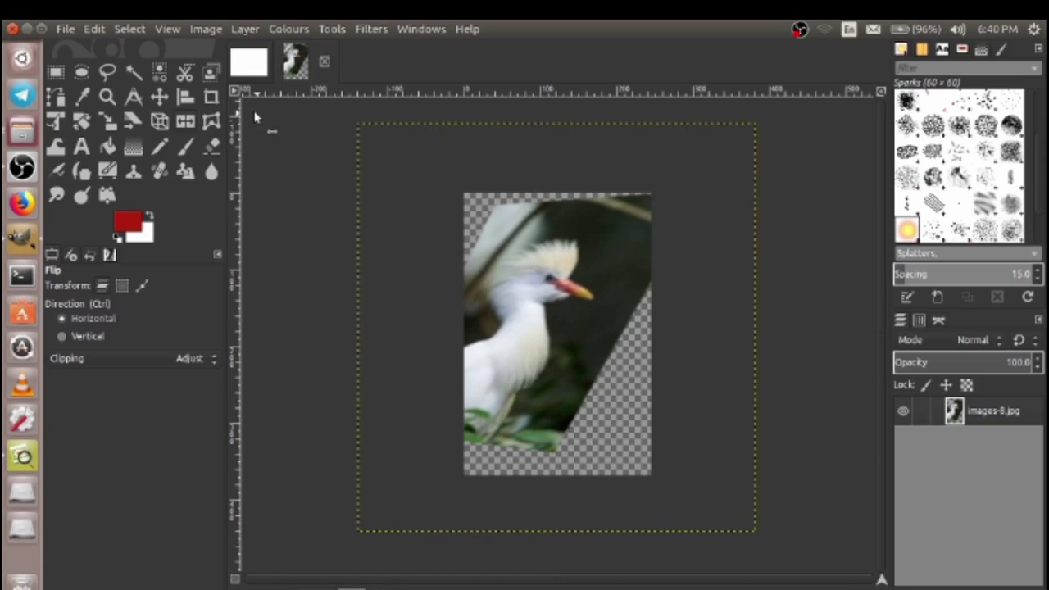
{"action": "left_click", "coordinate": [213, 122]}
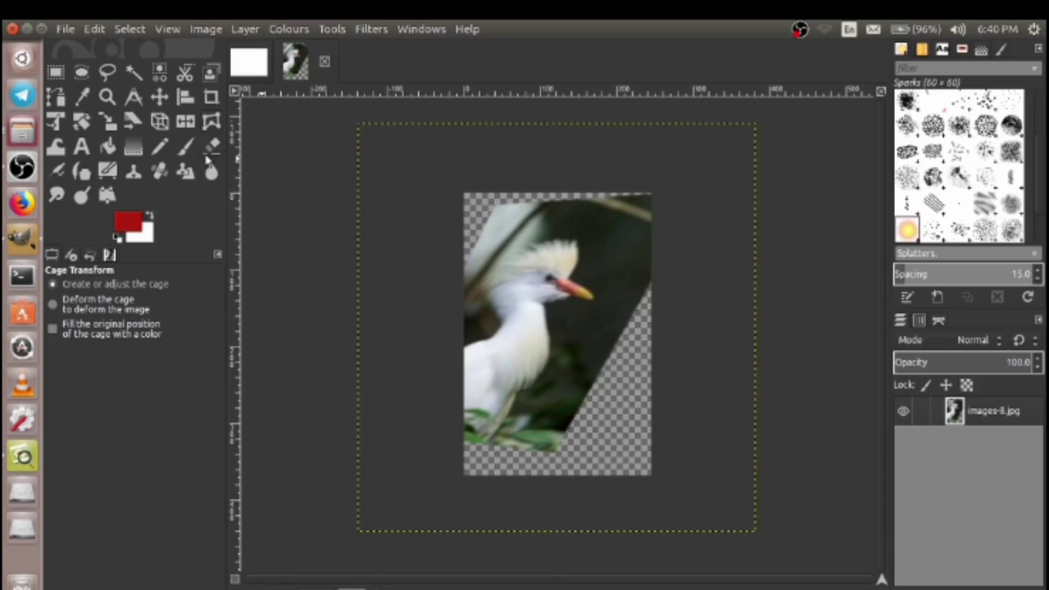
Zoom in on the bird's beak, then undo the earlier layer transformations
{"action": "left_click", "coordinate": [107, 97]}
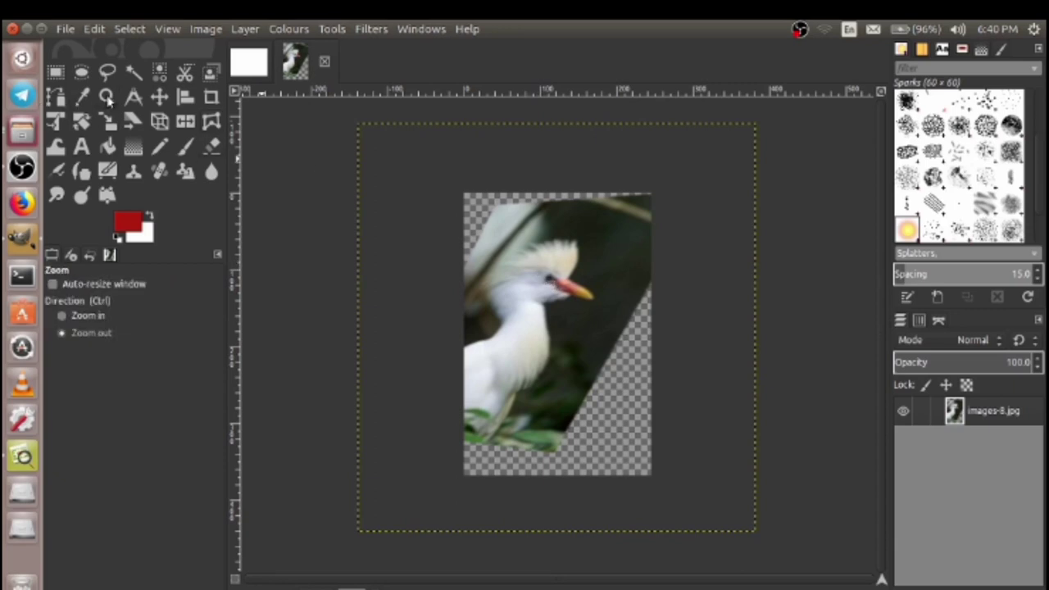
{"action": "left_click", "coordinate": [533, 303]}
{"action": "left_click", "coordinate": [109, 319]}
{"action": "left_click", "coordinate": [509, 312]}
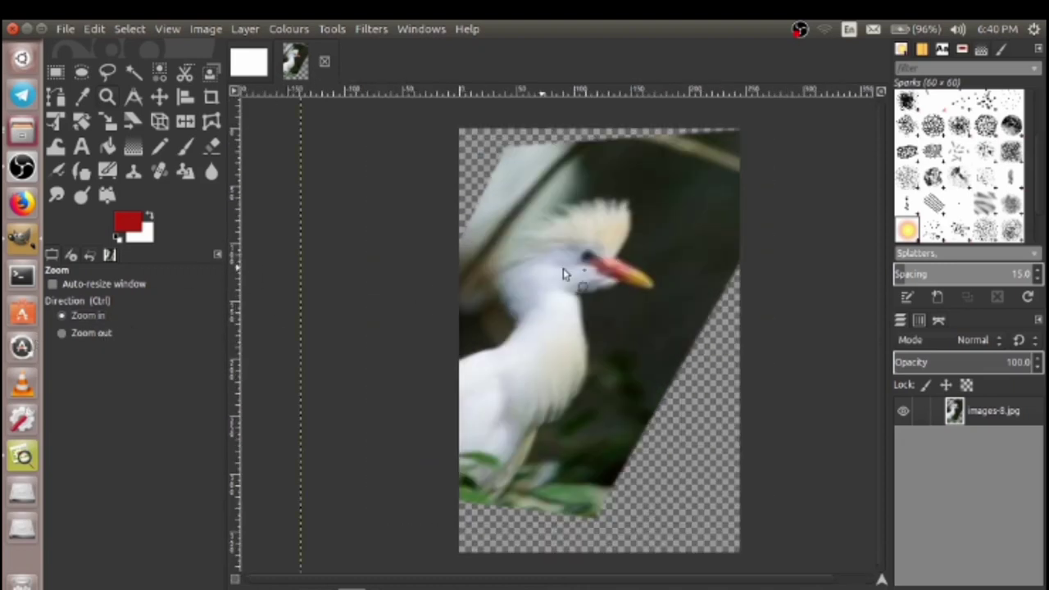
{"action": "left_click", "coordinate": [608, 270]}
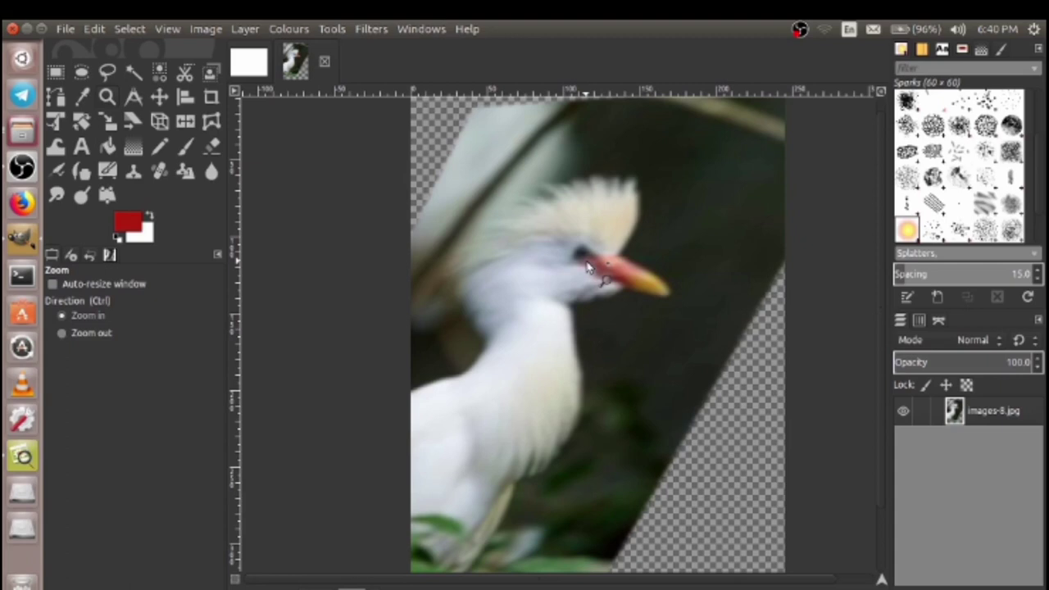
{"action": "key", "text": "ctrl+z"}
{"action": "key", "text": "ctrl+z"}
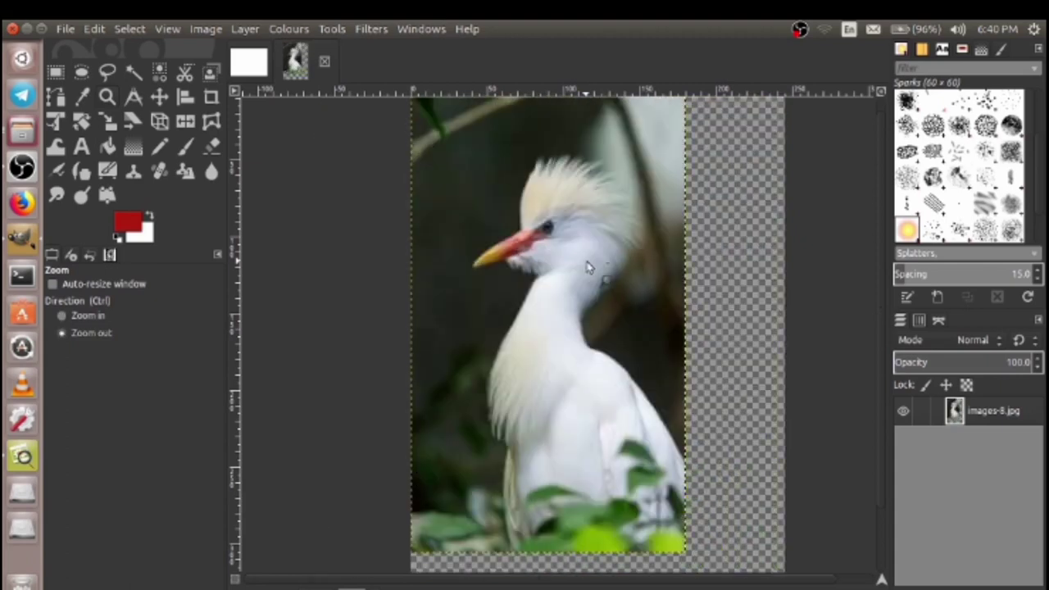
{"action": "key", "text": "ctrl+z"}
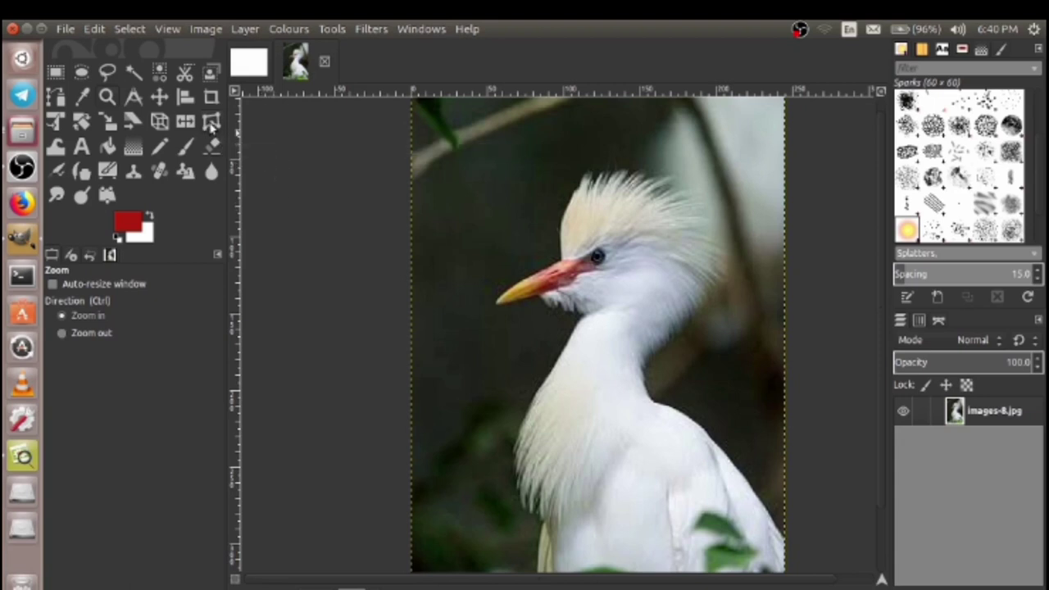
Warp the area around the bird's eye with a four-point cage deformation
{"action": "left_click", "coordinate": [211, 123]}
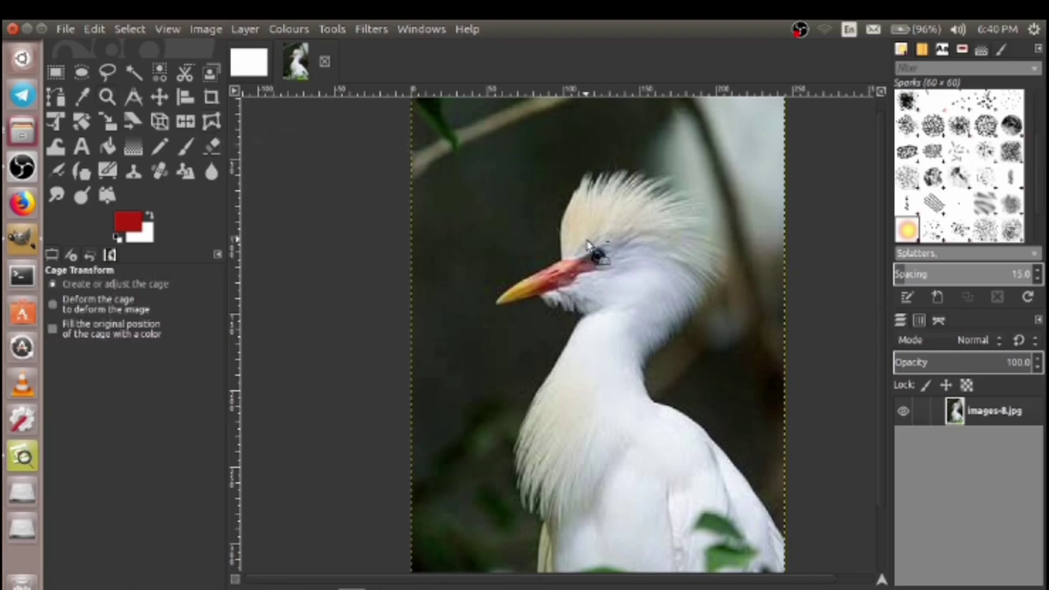
{"action": "left_click", "coordinate": [581, 267]}
{"action": "left_click", "coordinate": [620, 272]}
{"action": "left_click", "coordinate": [621, 238]}
{"action": "left_click", "coordinate": [587, 243]}
{"action": "left_click_drag", "start_coordinate": [621, 236], "coordinate": [646, 222]}
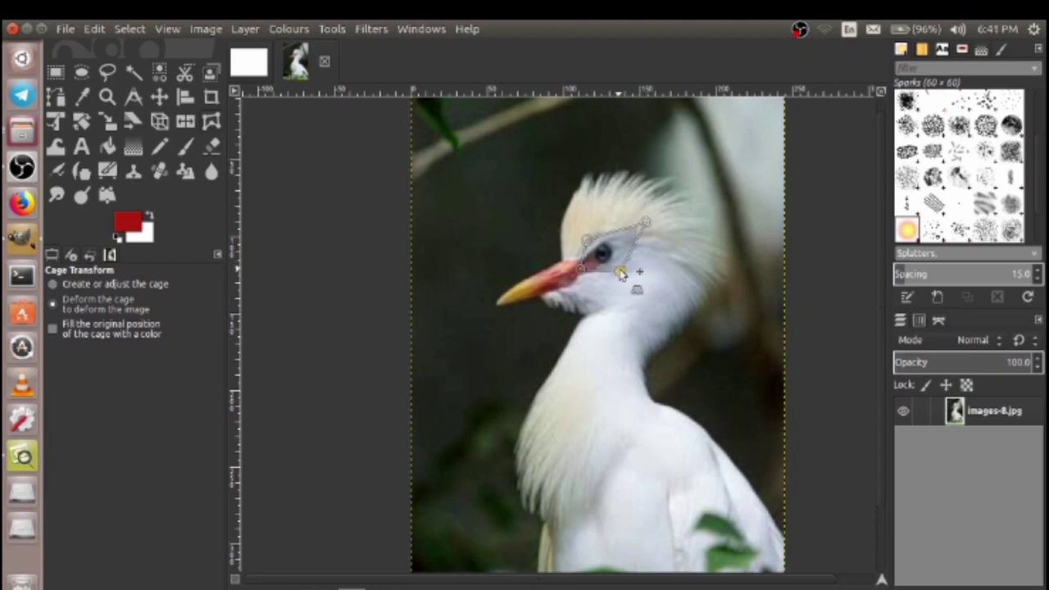
{"action": "left_click_drag", "start_coordinate": [621, 273], "coordinate": [648, 286]}
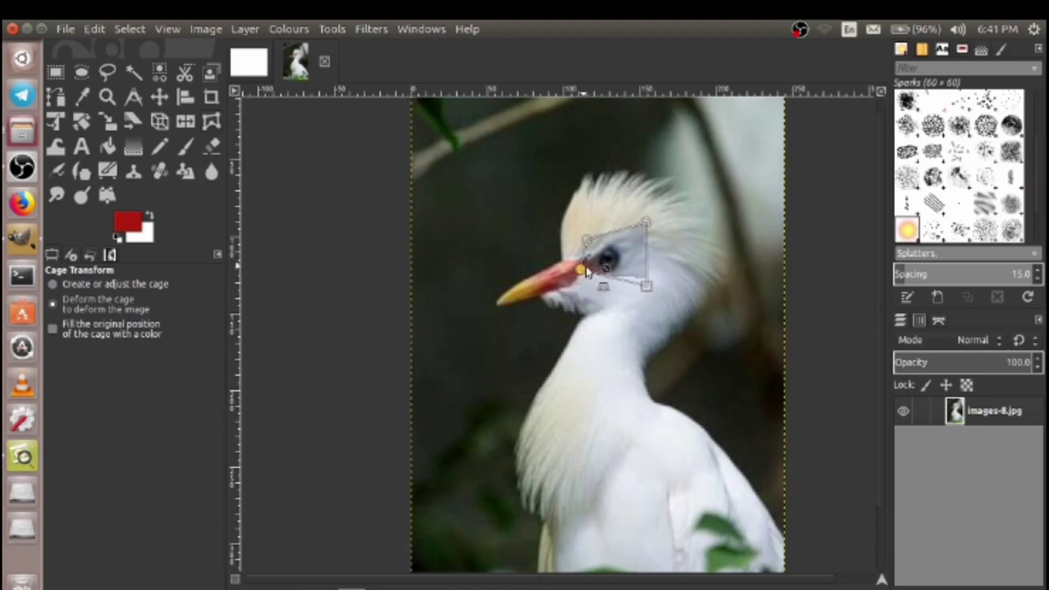
{"action": "left_click_drag", "start_coordinate": [587, 242], "coordinate": [574, 230]}
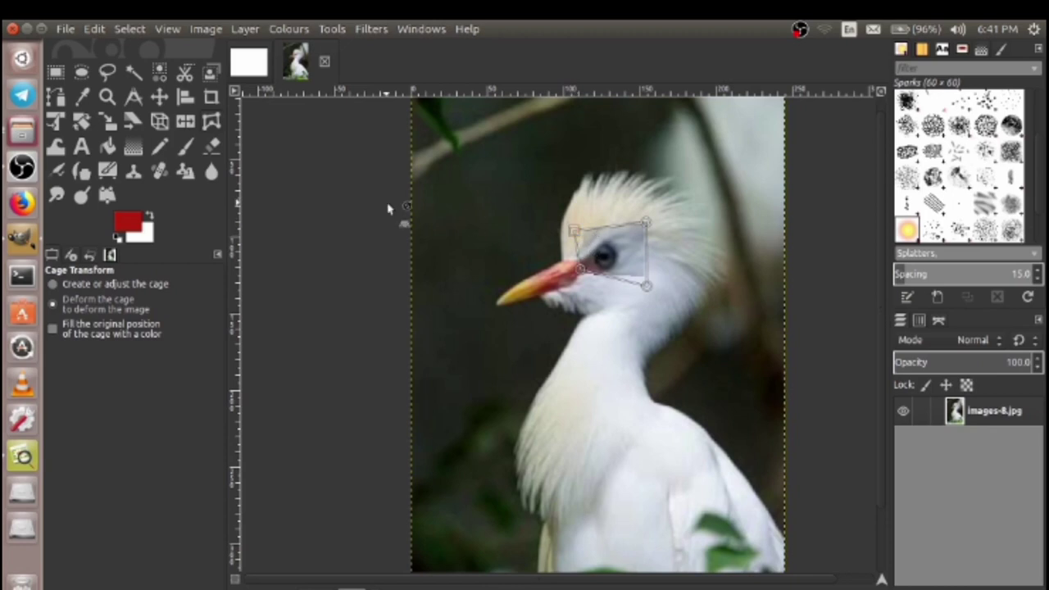
{"action": "key", "text": "Return"}
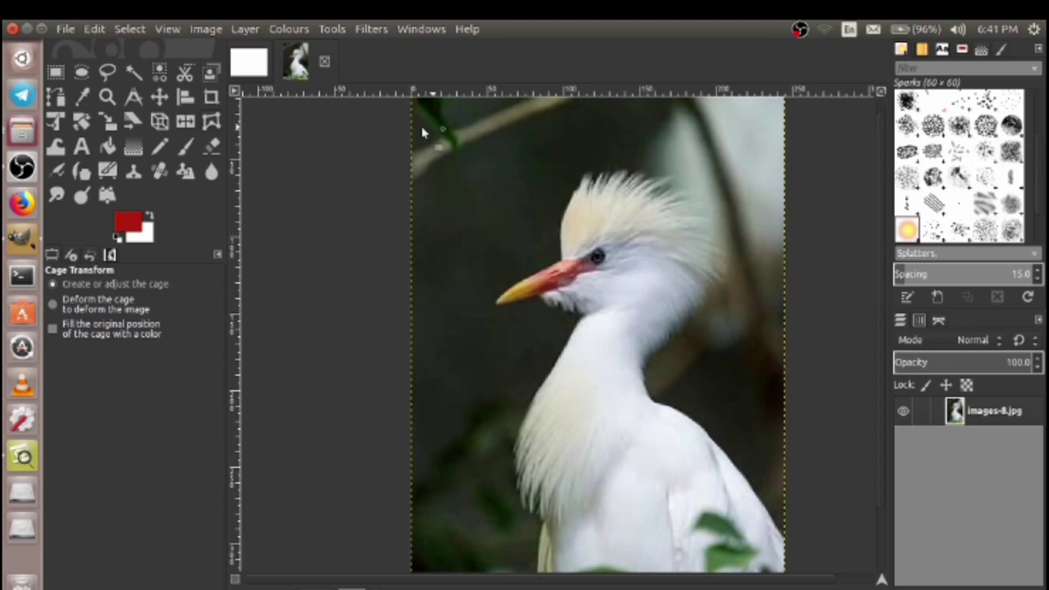
{"action": "left_click", "coordinate": [80, 148]}
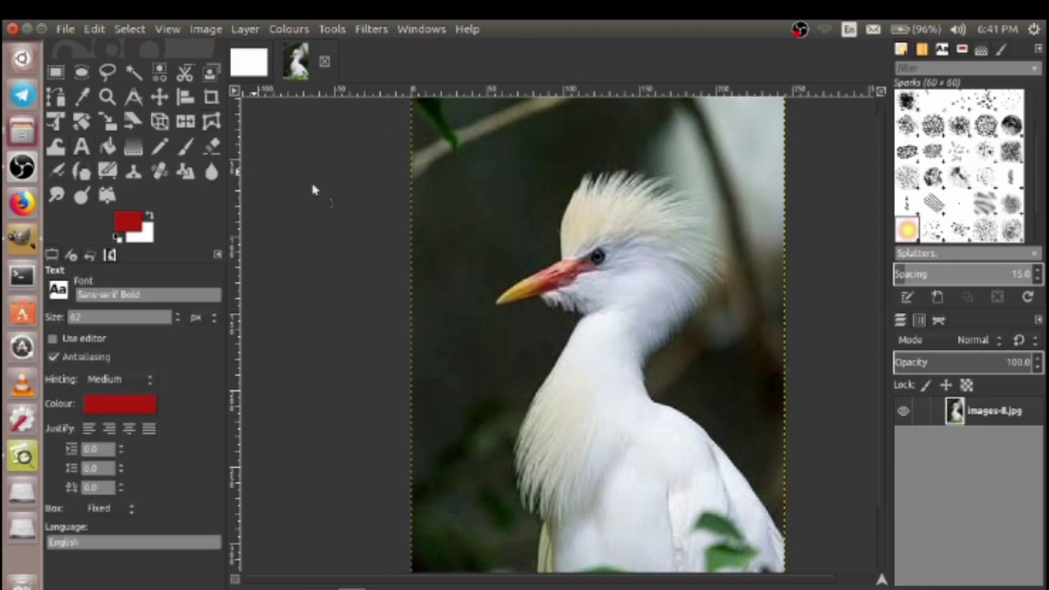
{"action": "left_click", "coordinate": [482, 177]}
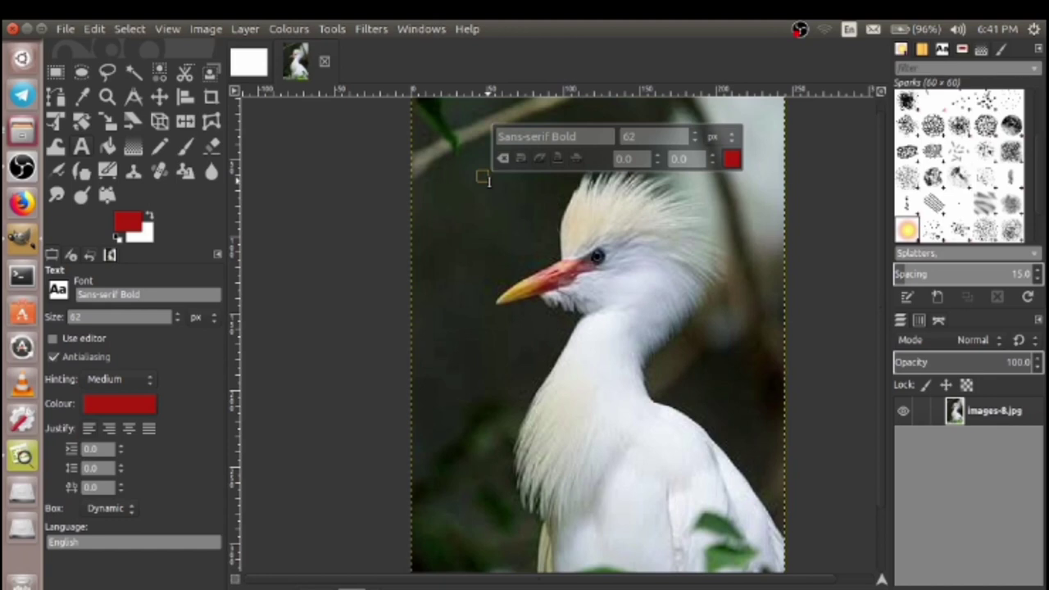
{"action": "type", "text": "BIRD"}
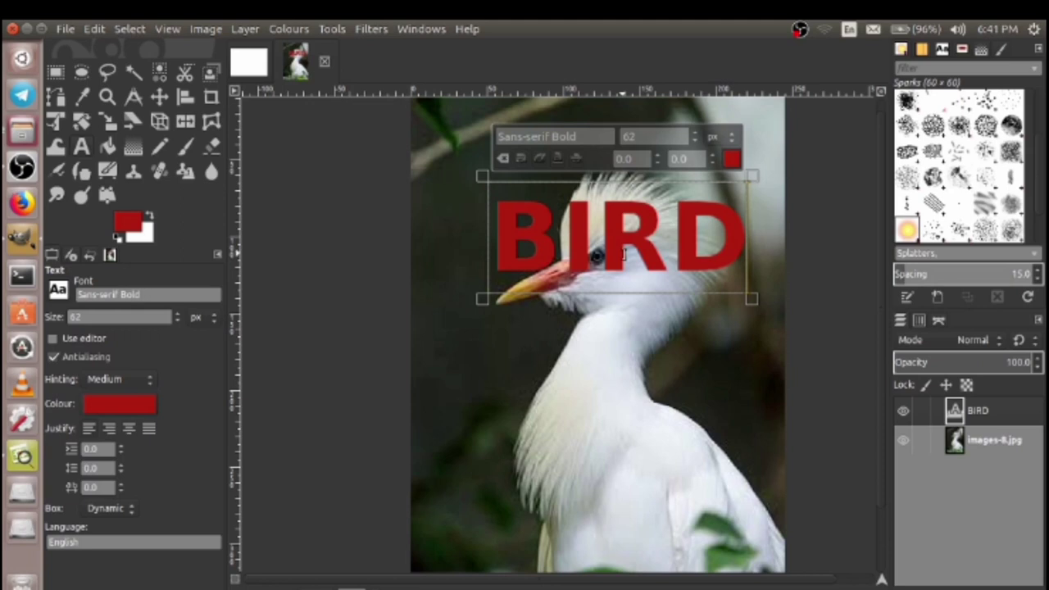
{"action": "key", "text": "BackSpace"}
{"action": "key", "text": "BackSpace"}
{"action": "key", "text": "BackSpace"}
{"action": "key", "text": "BackSpace"}
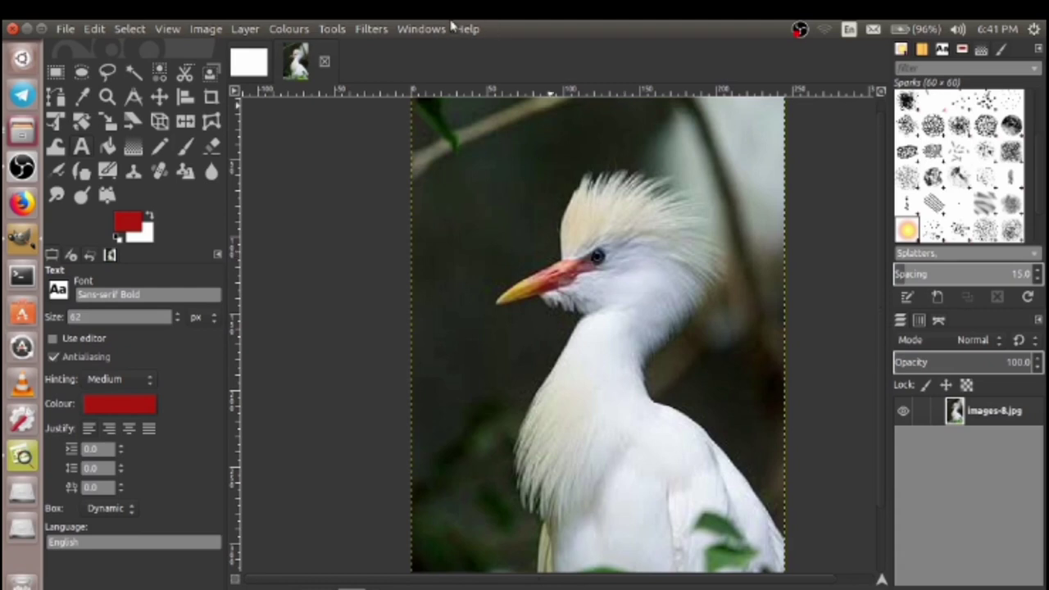
Close the egret image and open the toucan photo images-4.jpg
{"action": "left_click", "coordinate": [324, 64]}
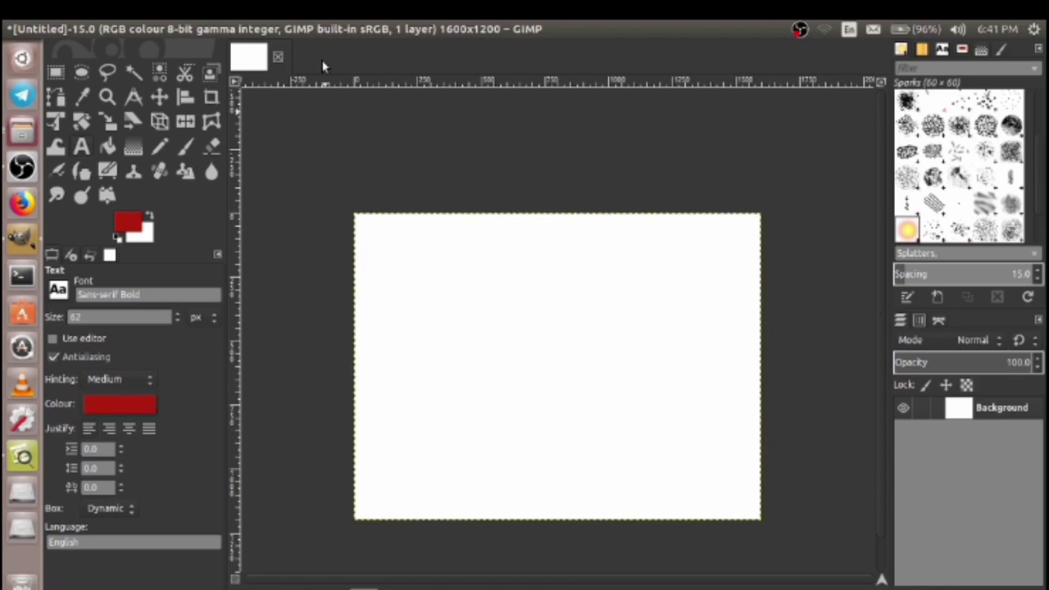
{"action": "key", "text": "ctrl+o"}
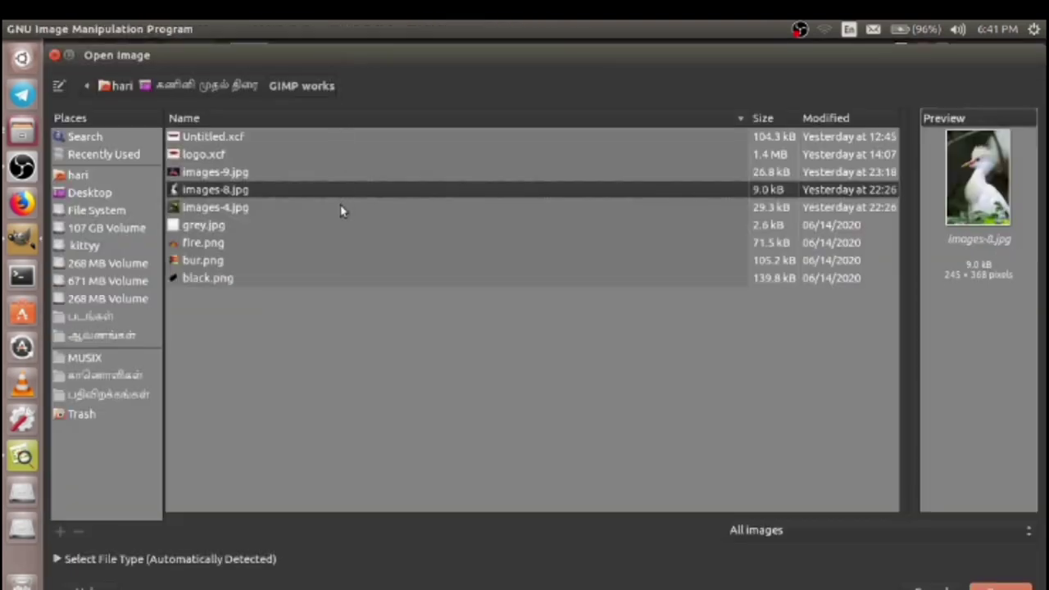
{"action": "double_click", "coordinate": [342, 207]}
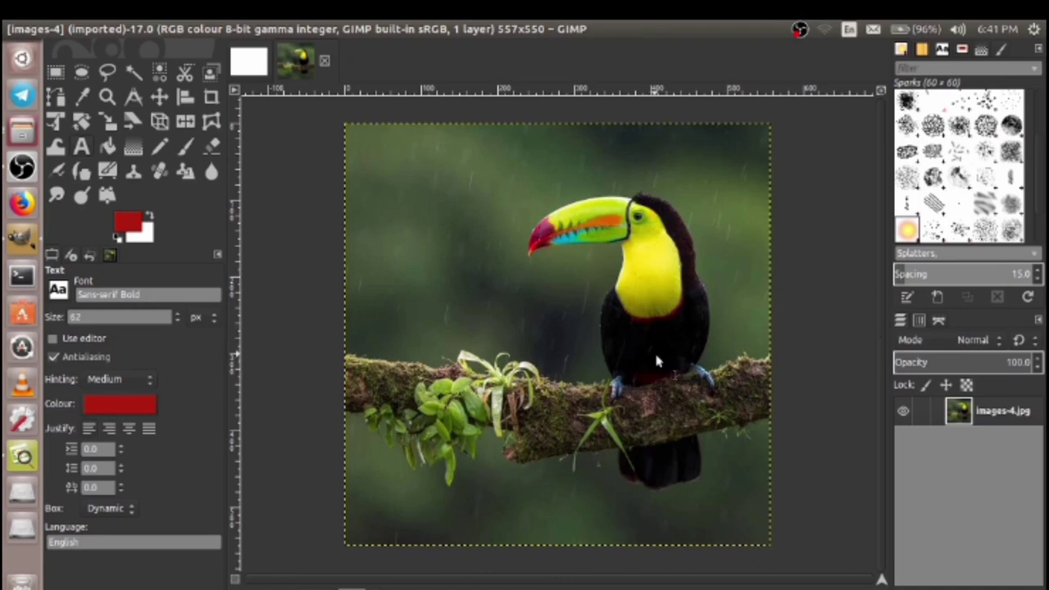
With a smaller Clone brush, clone the toucan's yellow chest onto its dark chest
{"action": "left_click", "coordinate": [134, 171]}
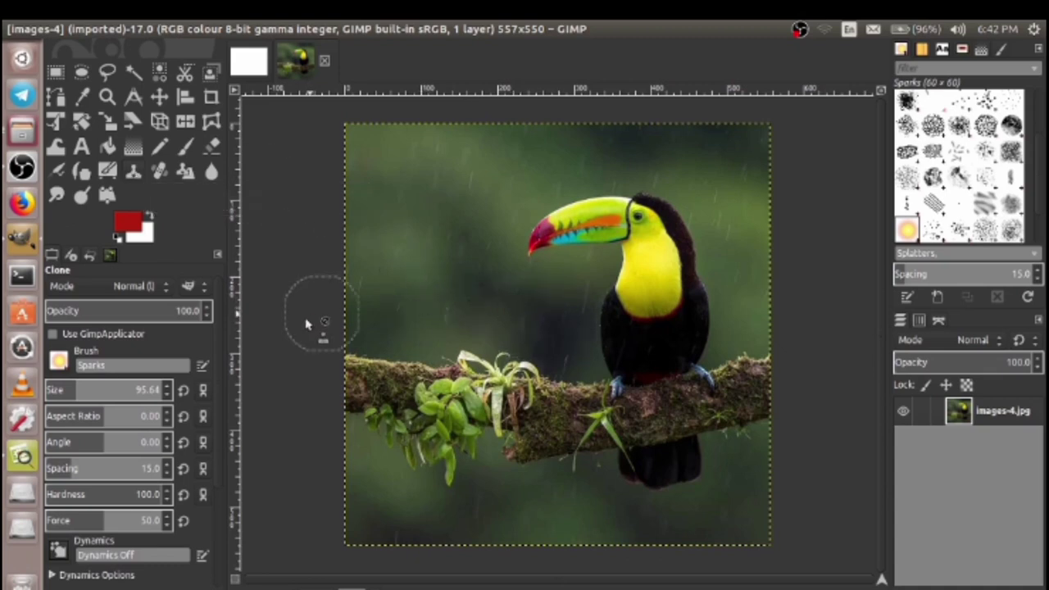
{"action": "left_click_drag", "start_coordinate": [63, 393], "coordinate": [41, 395]}
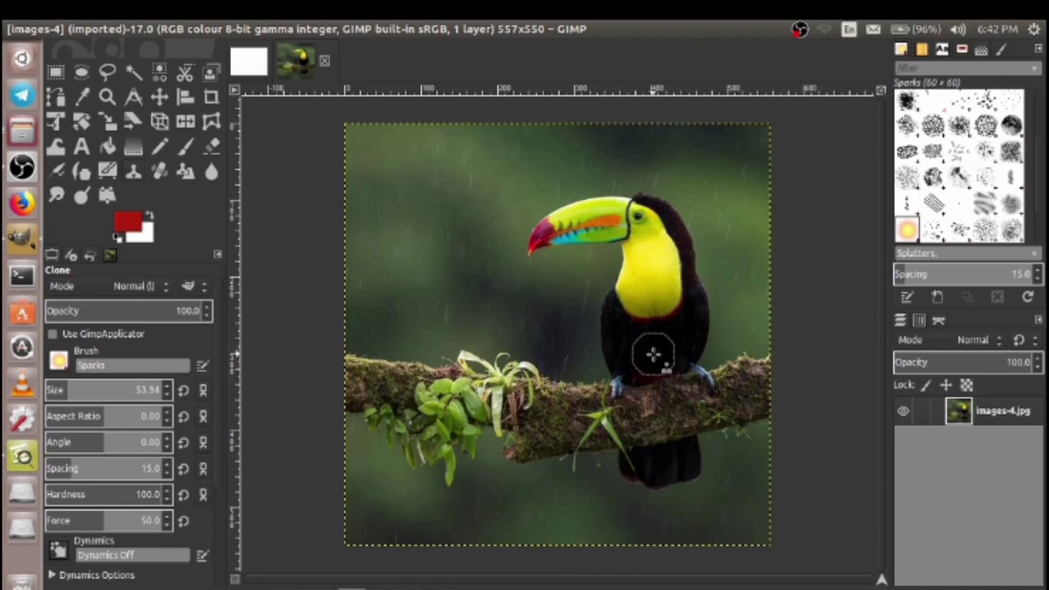
{"action": "left_click", "coordinate": [664, 266], "text": "ctrl"}
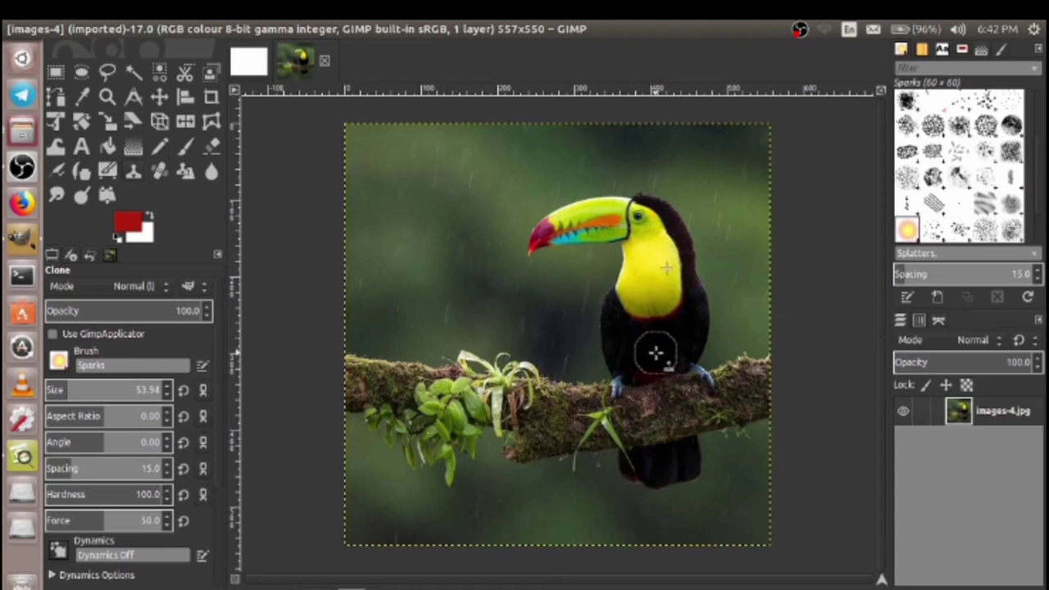
{"action": "mouse_move", "coordinate": [653, 287]}
{"action": "left_mouse_down"}
{"action": "mouse_move", "coordinate": [672, 268]}
{"action": "mouse_move", "coordinate": [645, 285]}
{"action": "mouse_move", "coordinate": [677, 287]}
{"action": "mouse_move", "coordinate": [670, 337]}
{"action": "left_mouse_up"}
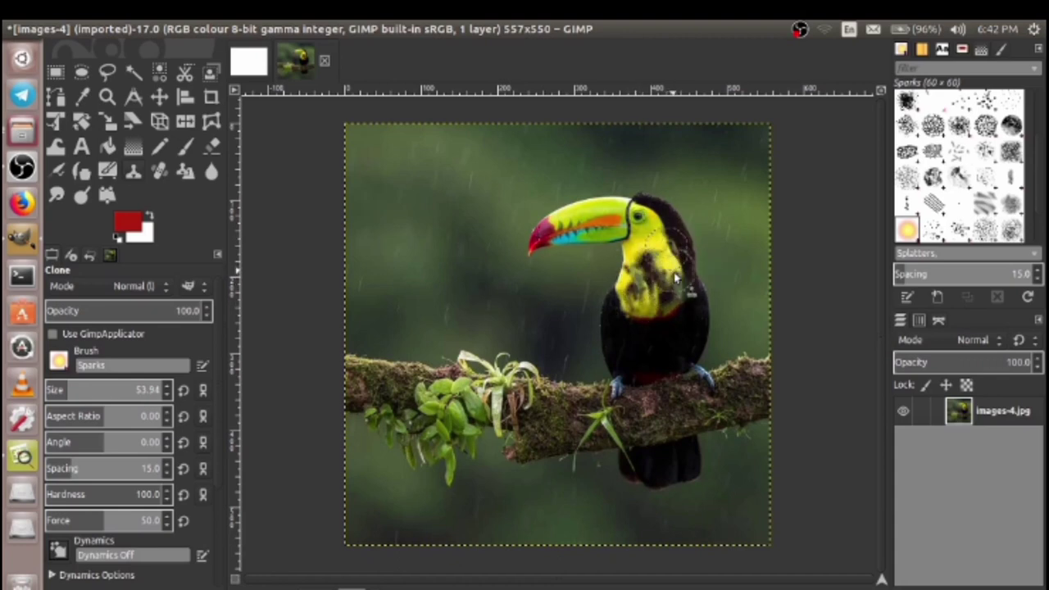
{"action": "mouse_move", "coordinate": [664, 329]}
{"action": "left_mouse_down"}
{"action": "mouse_move", "coordinate": [656, 300]}
{"action": "mouse_move", "coordinate": [687, 370]}
{"action": "mouse_move", "coordinate": [674, 250]}
{"action": "mouse_move", "coordinate": [696, 348]}
{"action": "mouse_move", "coordinate": [665, 348]}
{"action": "mouse_move", "coordinate": [667, 340]}
{"action": "mouse_move", "coordinate": [637, 354]}
{"action": "mouse_move", "coordinate": [636, 325]}
{"action": "left_mouse_up"}
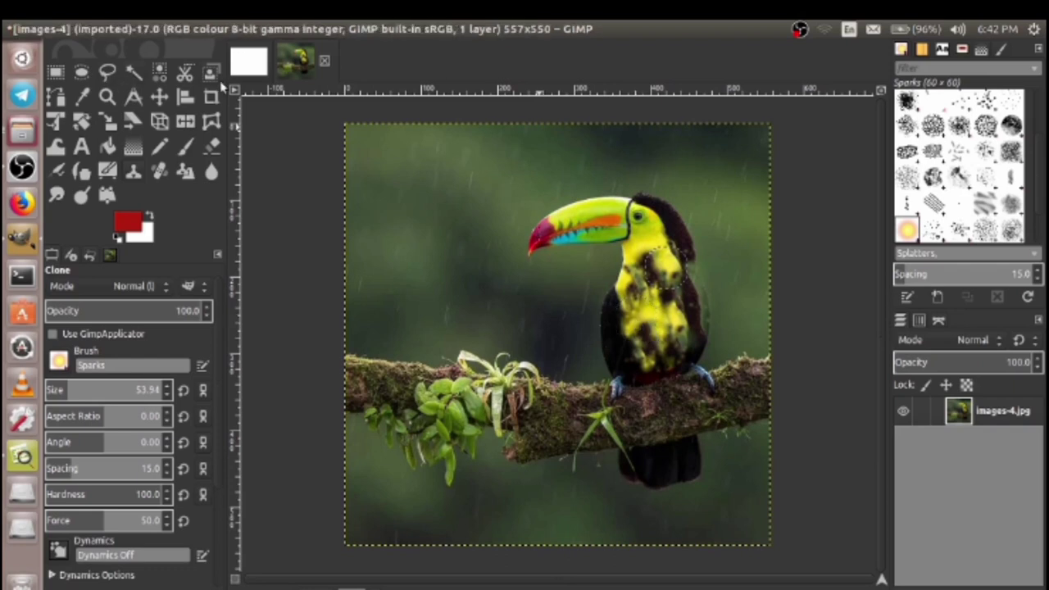
Close the toucan image without saving and open the boxer photo images-9.jpg
{"action": "left_click", "coordinate": [324, 60]}
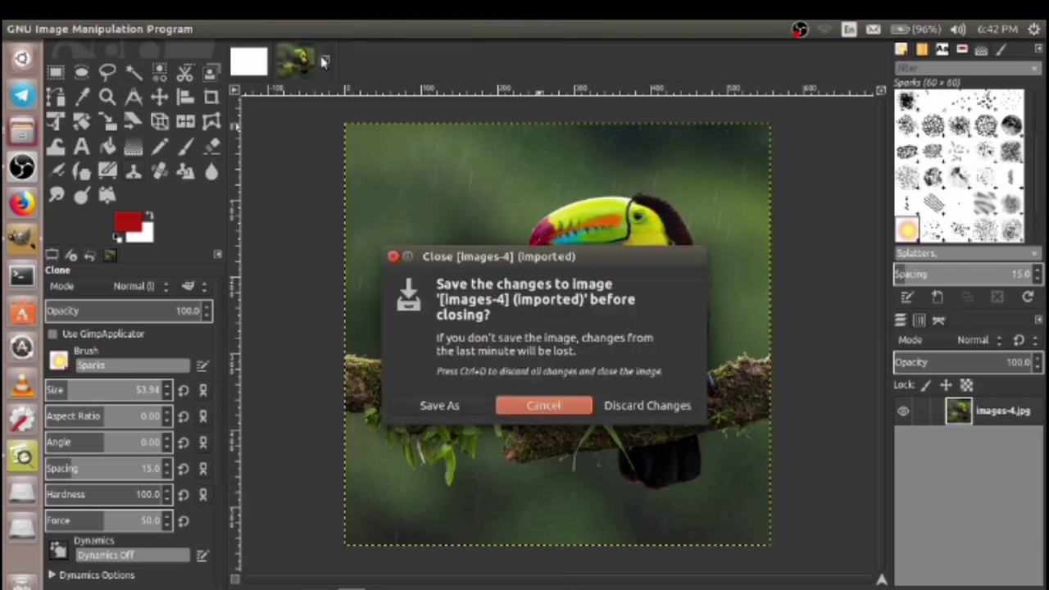
{"action": "left_click", "coordinate": [664, 408]}
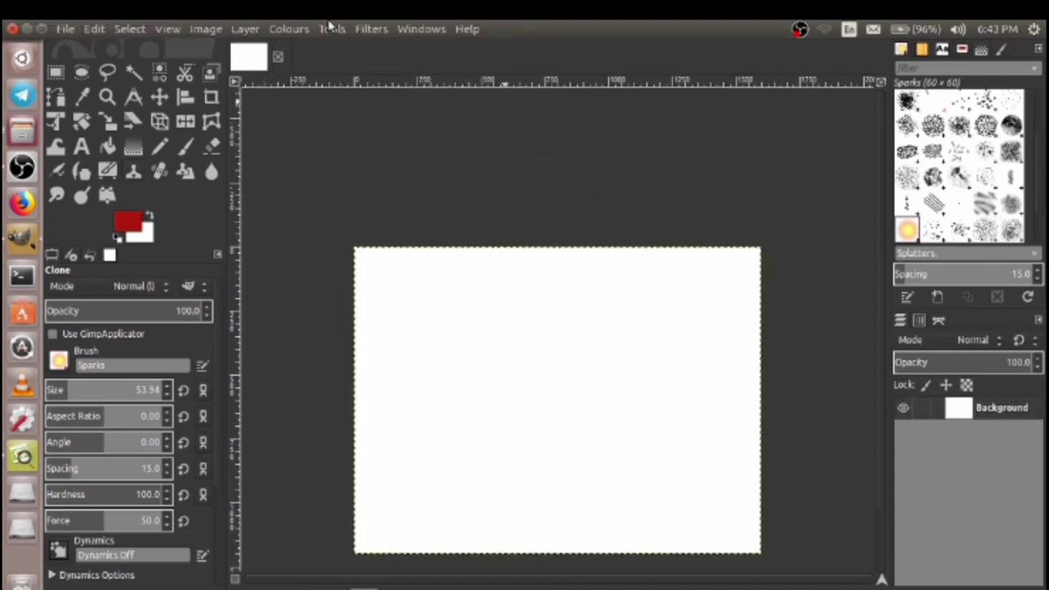
{"action": "key", "text": "ctrl+o"}
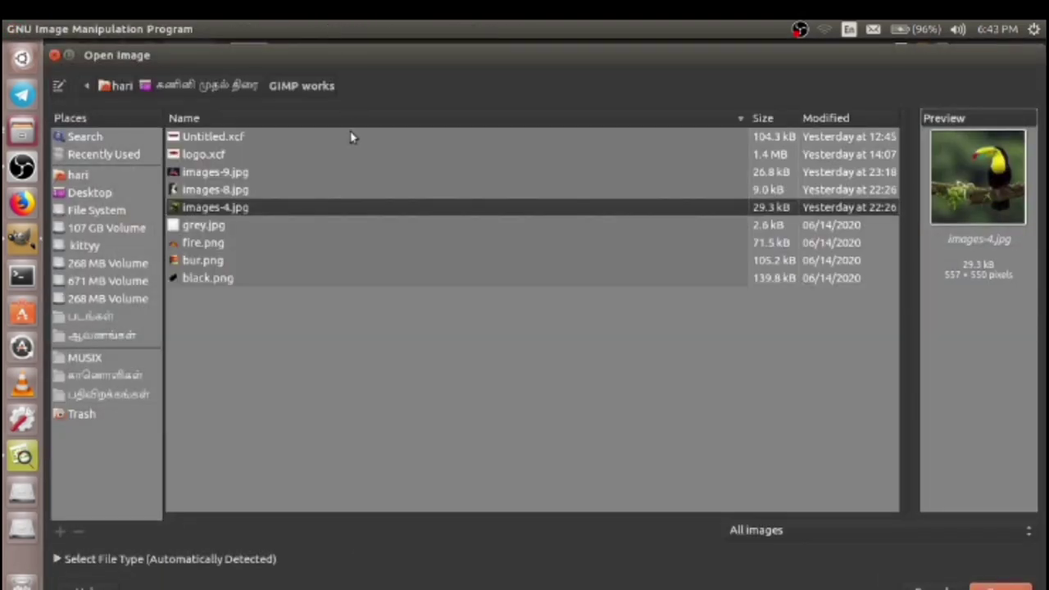
{"action": "left_click", "coordinate": [346, 174]}
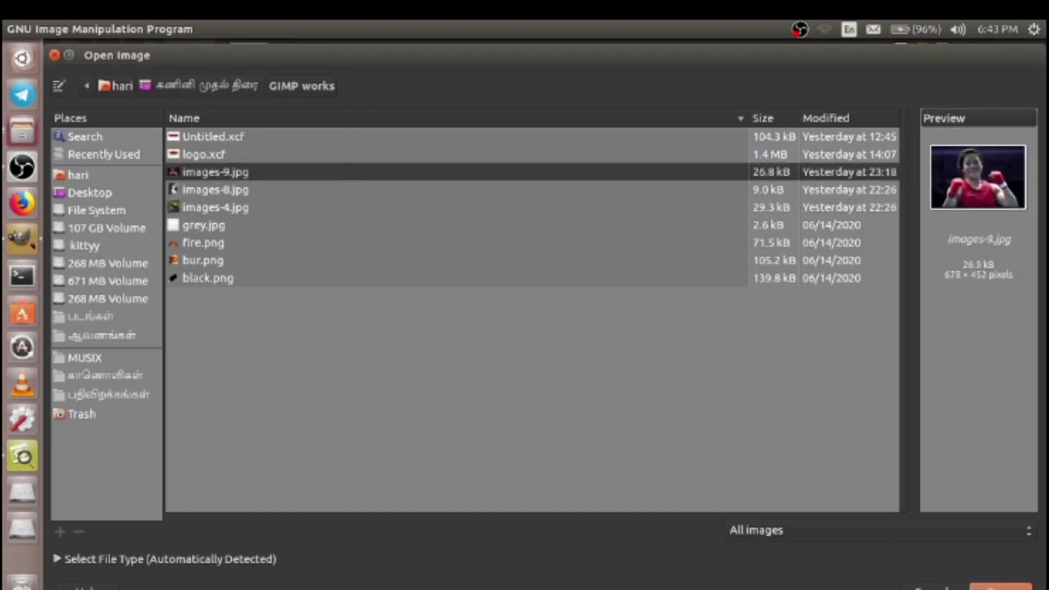
{"action": "key", "text": "Return"}
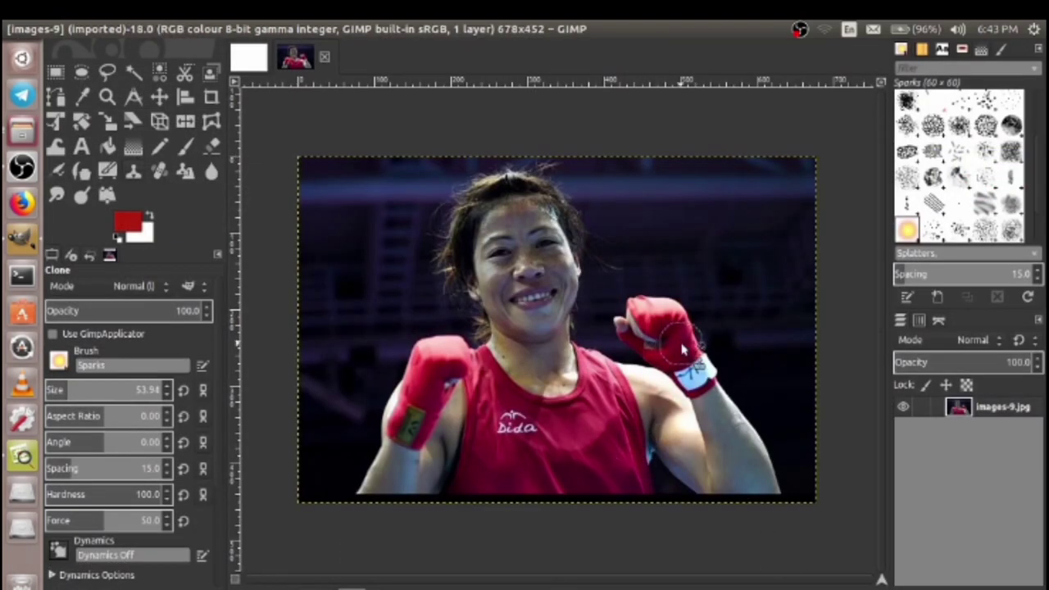
Fuzzy-select the similar-coloured skin areas across the boxer, ready to pick a Bucket Fill colour
{"action": "left_click", "coordinate": [135, 72]}
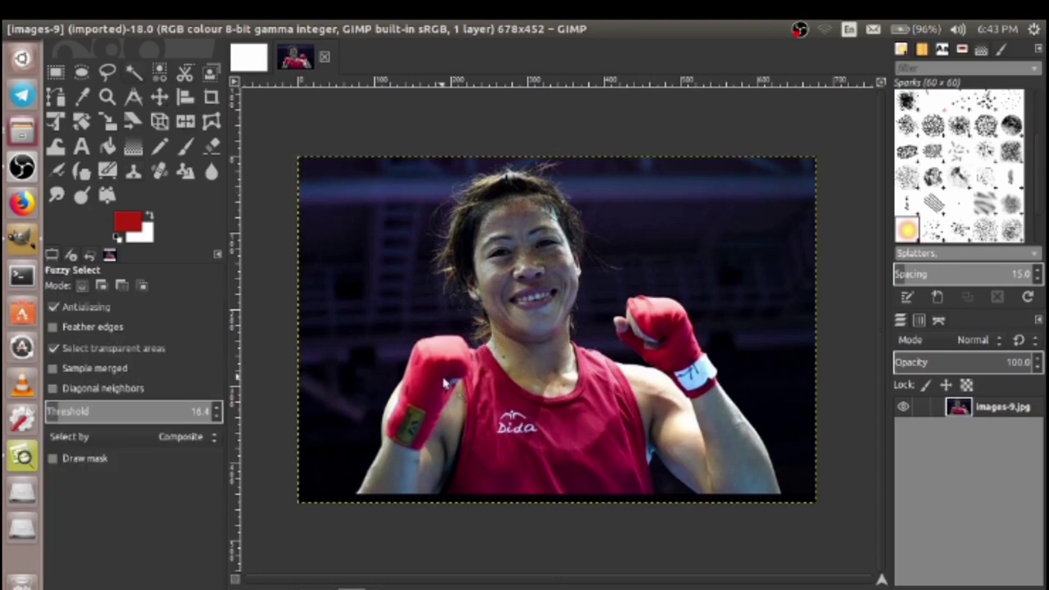
{"action": "left_click_drag", "start_coordinate": [466, 379], "coordinate": [556, 457]}
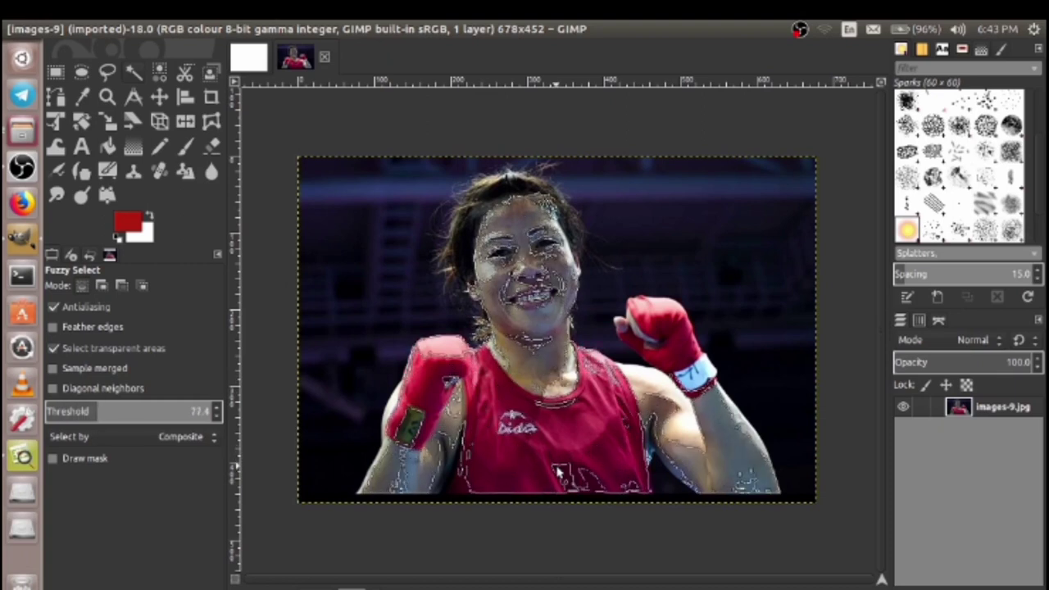
{"action": "left_click_drag", "start_coordinate": [556, 463], "coordinate": [541, 291]}
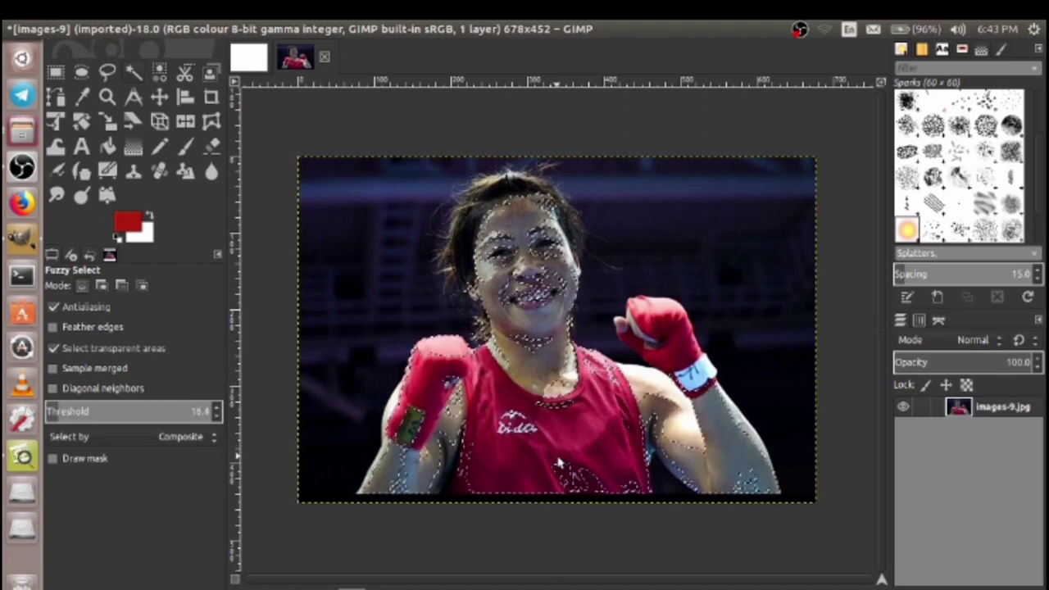
{"action": "left_click", "coordinate": [106, 146]}
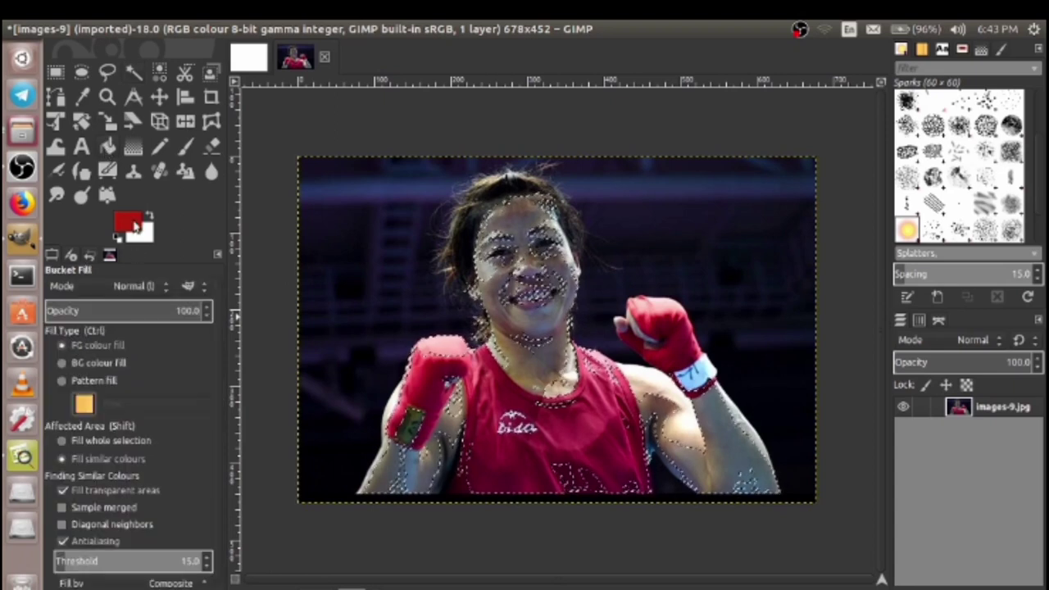
{"action": "left_click", "coordinate": [129, 228]}
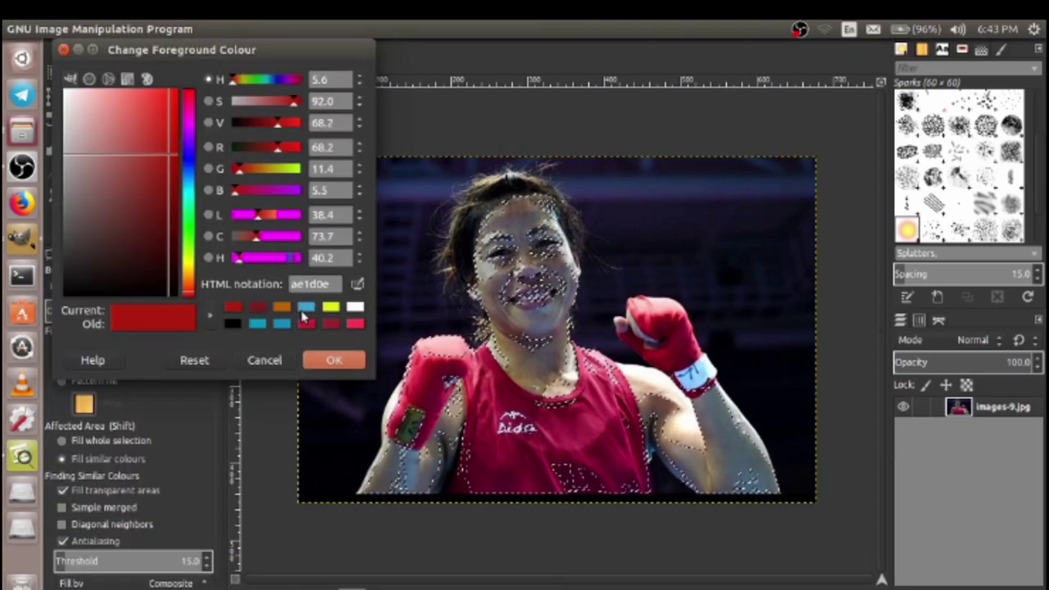
Bucket-fill the red shirt, shoulder strap, left glove and tank-top bottom with light blue 3ca2cc
{"action": "left_click", "coordinate": [306, 308]}
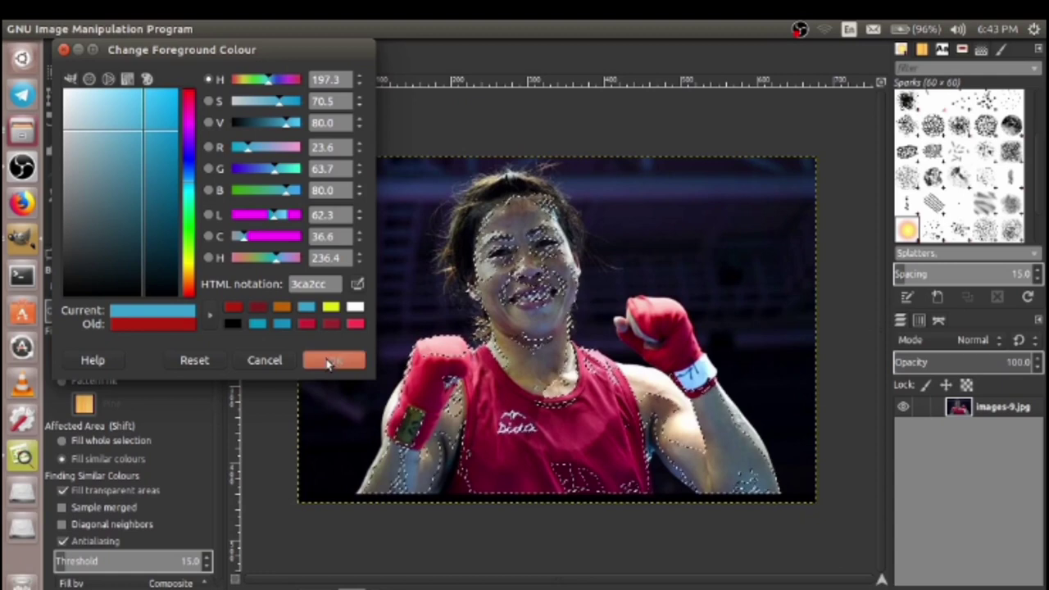
{"action": "left_click", "coordinate": [333, 361]}
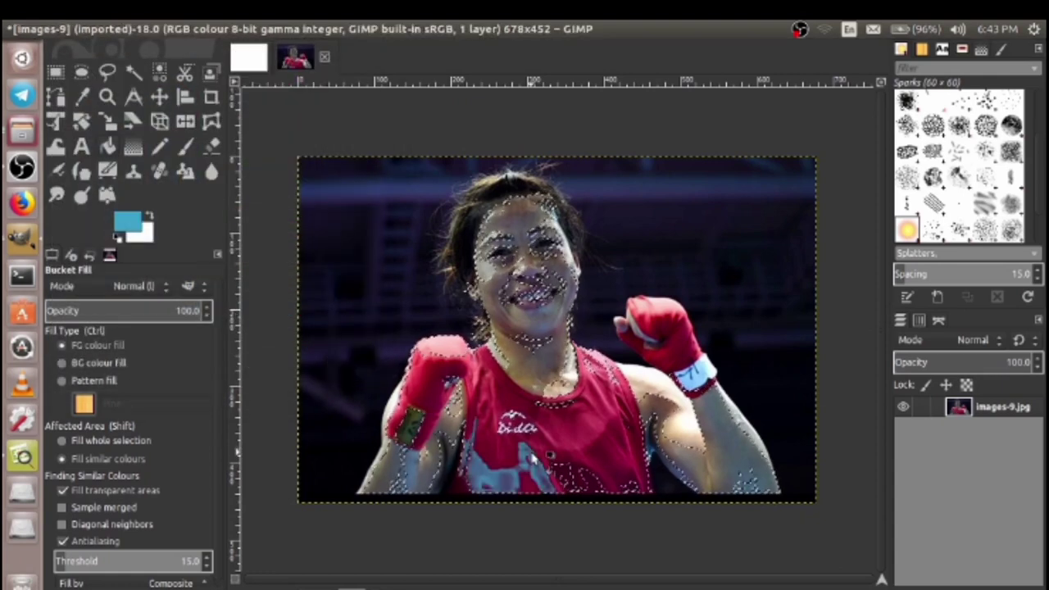
{"action": "left_click", "coordinate": [567, 443]}
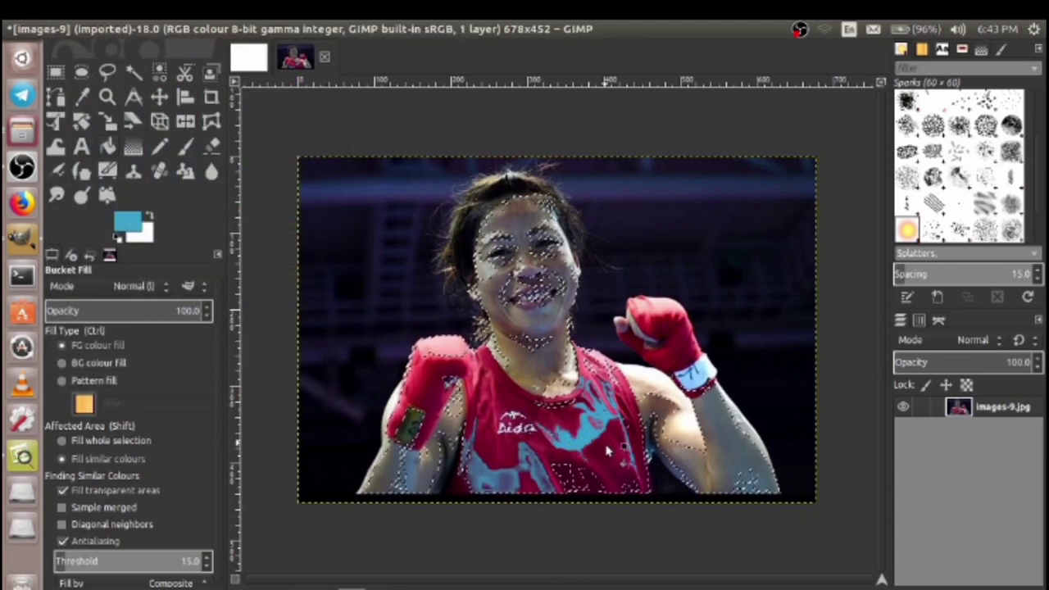
{"action": "left_click", "coordinate": [613, 373]}
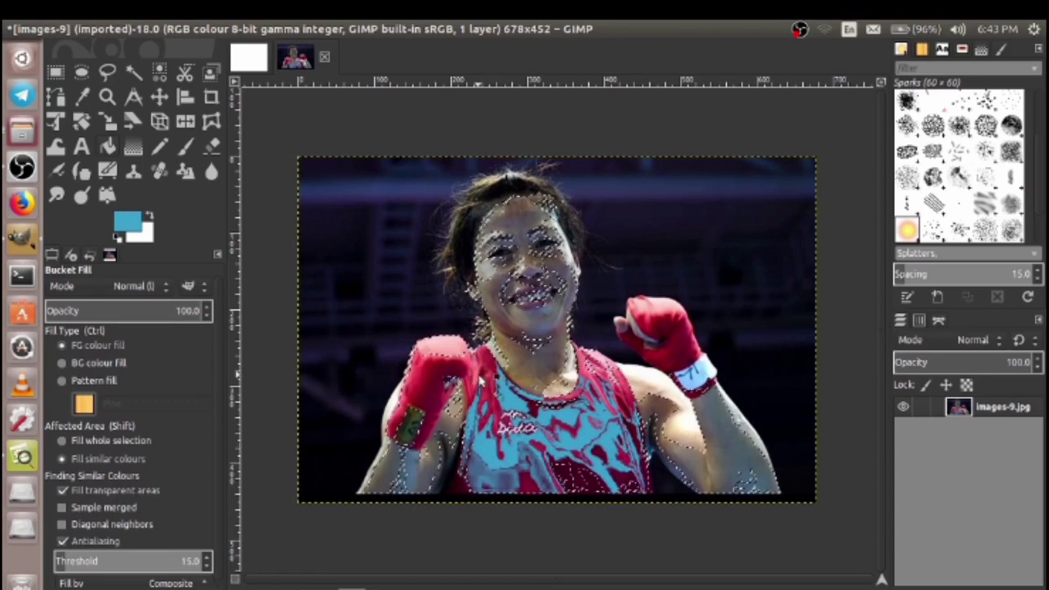
{"action": "left_click", "coordinate": [482, 382]}
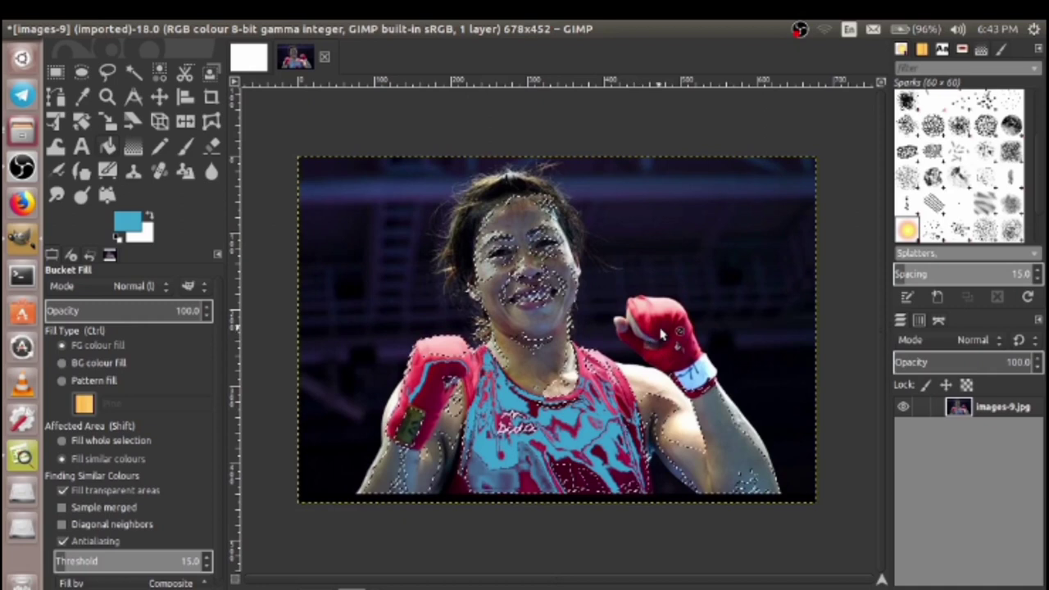
{"action": "left_click", "coordinate": [430, 412]}
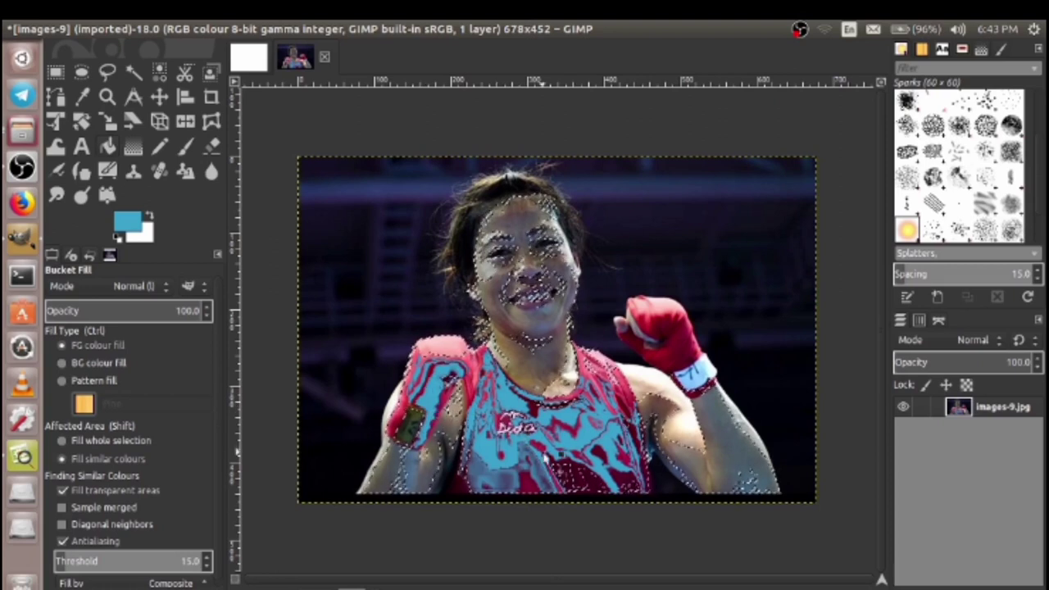
{"action": "left_click", "coordinate": [578, 482]}
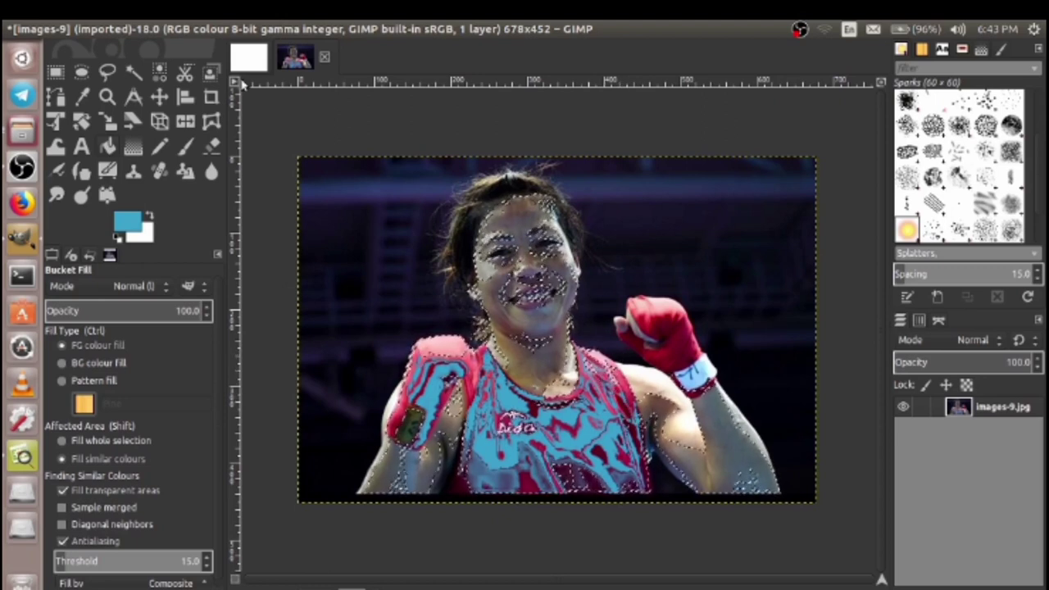
Close the boxer image unsaved and add a transparent layer above Background on the 1600×1200 canvas
{"action": "left_click", "coordinate": [324, 57]}
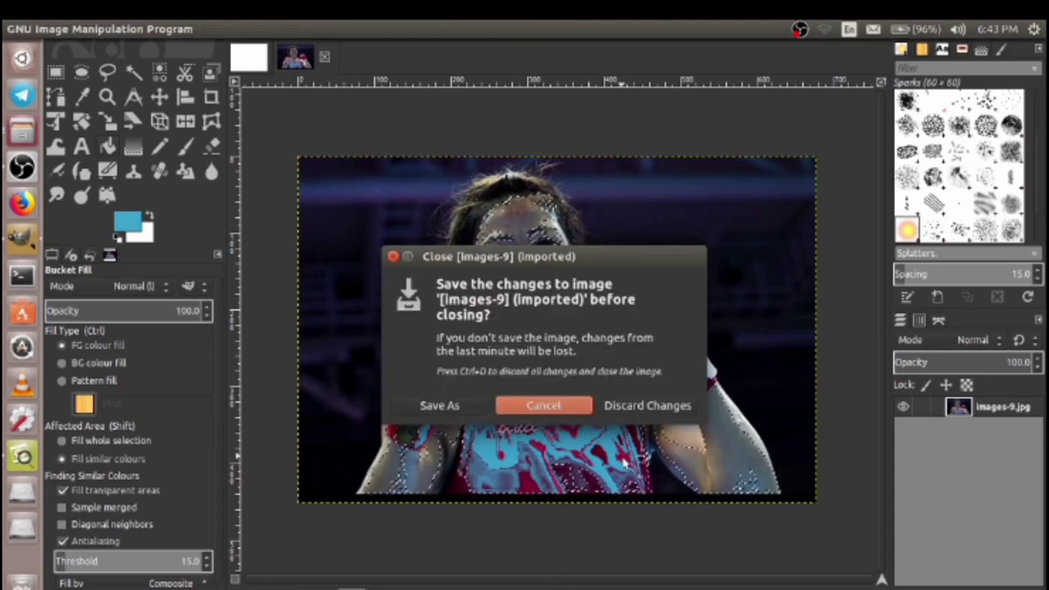
{"action": "left_click", "coordinate": [665, 405]}
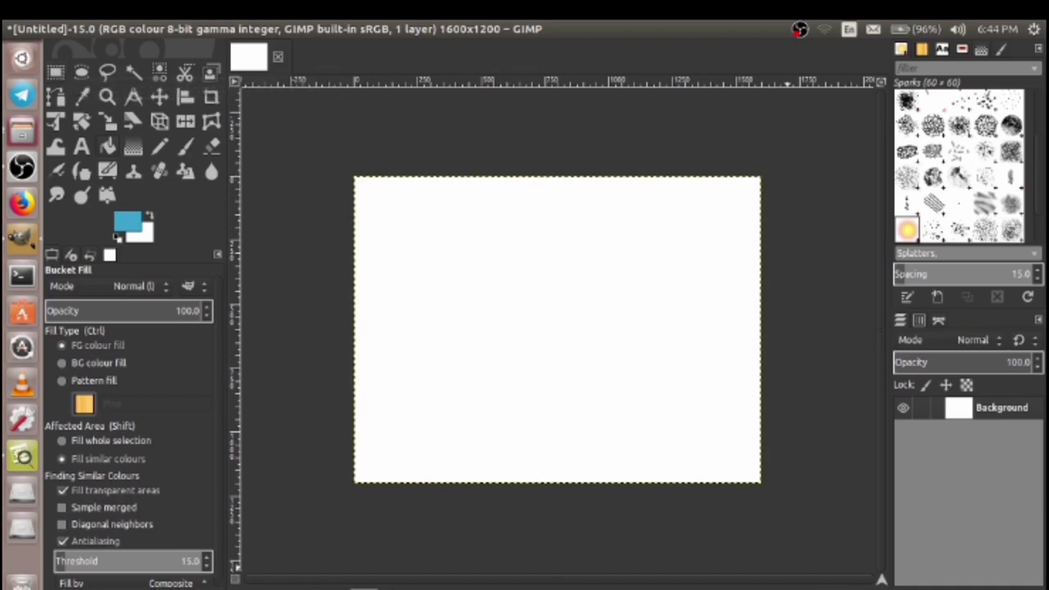
{"action": "key", "text": "ctrl+shift+n"}
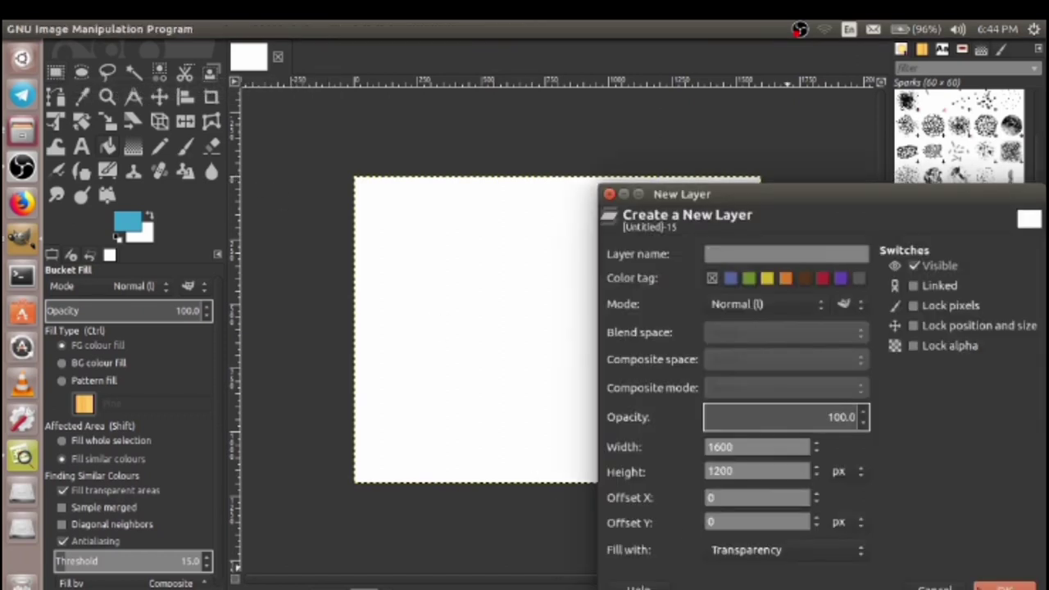
{"action": "left_click", "coordinate": [1004, 587]}
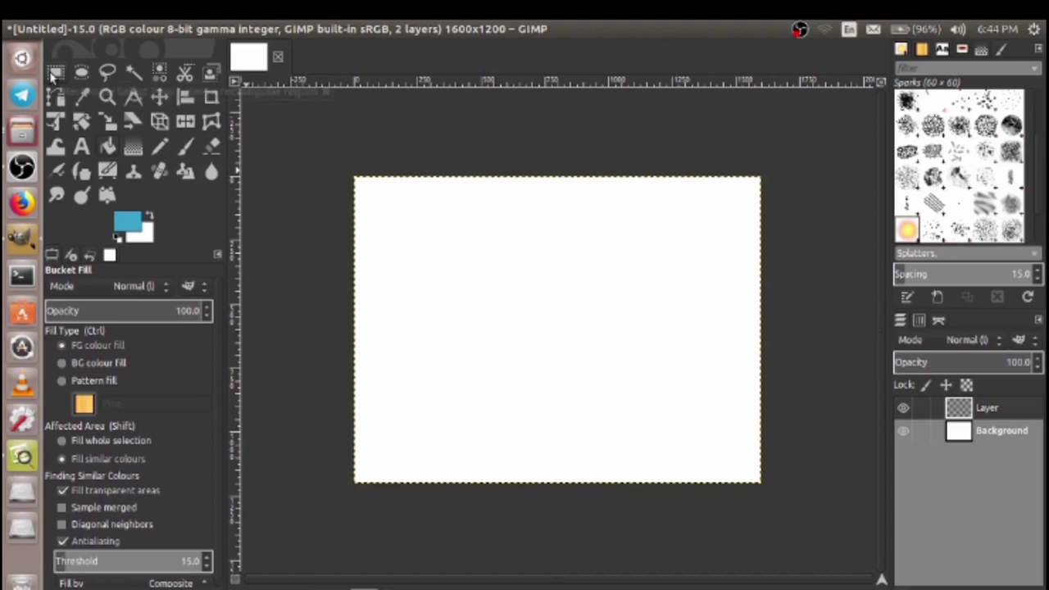
Draw a rectangular selection in the upper canvas, widen it, and stroke its outline
{"action": "left_click", "coordinate": [55, 73]}
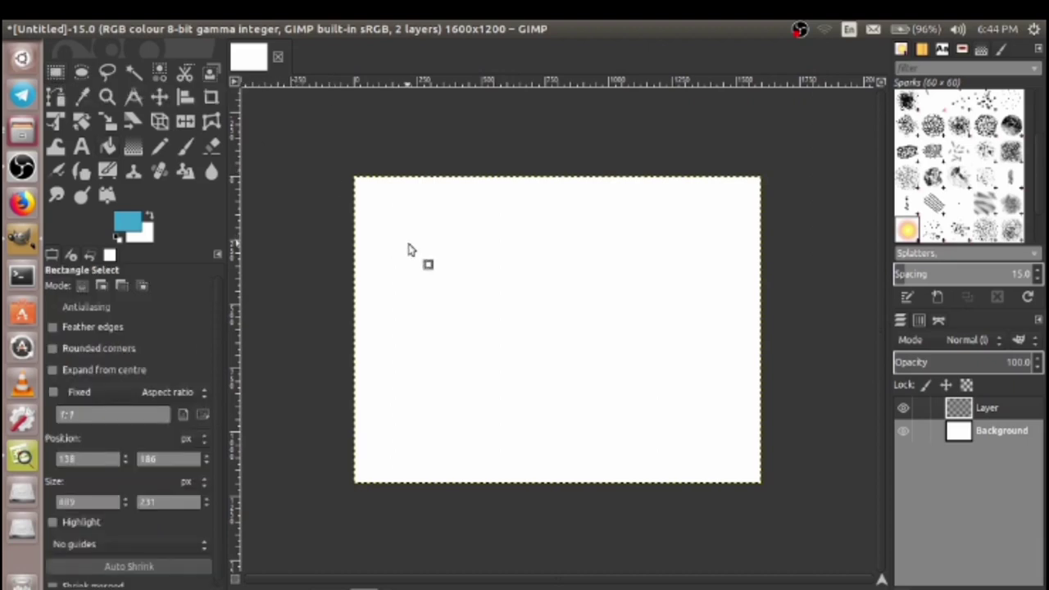
{"action": "left_click_drag", "start_coordinate": [408, 243], "coordinate": [683, 363]}
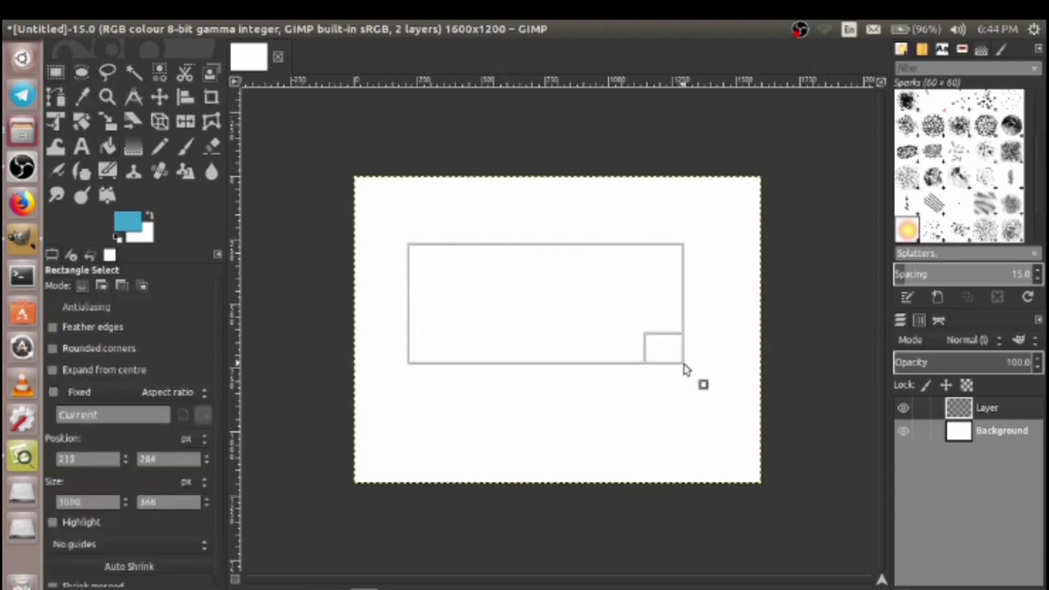
{"action": "left_click_drag", "start_coordinate": [674, 344], "coordinate": [704, 342]}
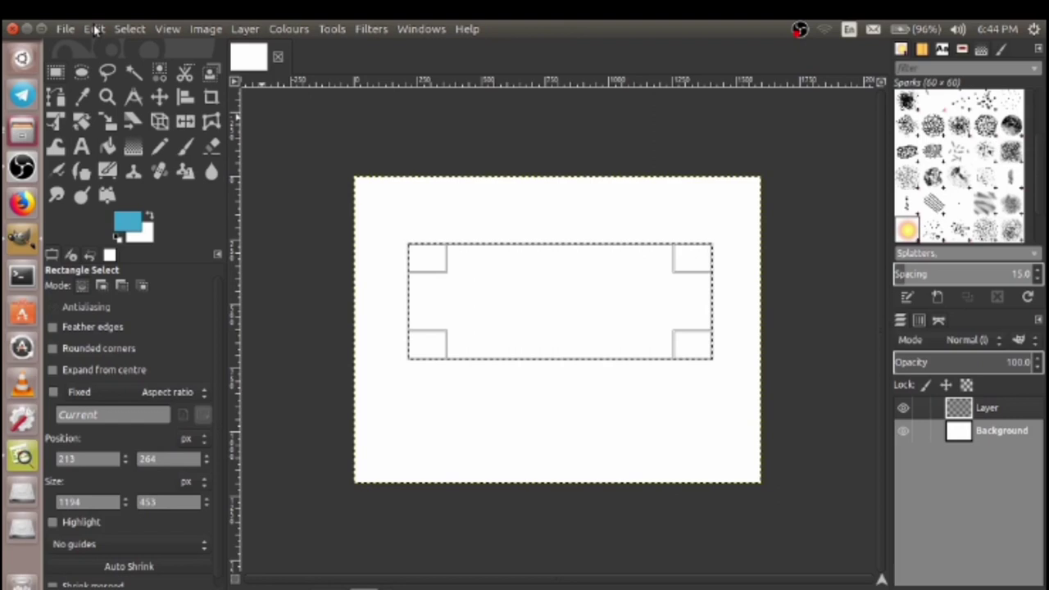
{"action": "left_click", "coordinate": [94, 28]}
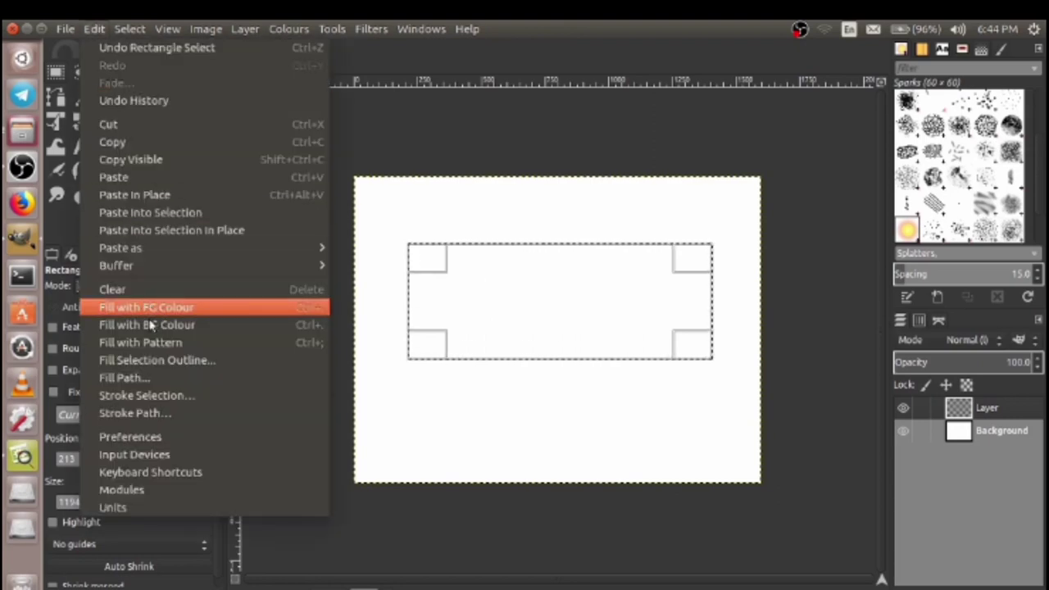
{"action": "left_click", "coordinate": [164, 396]}
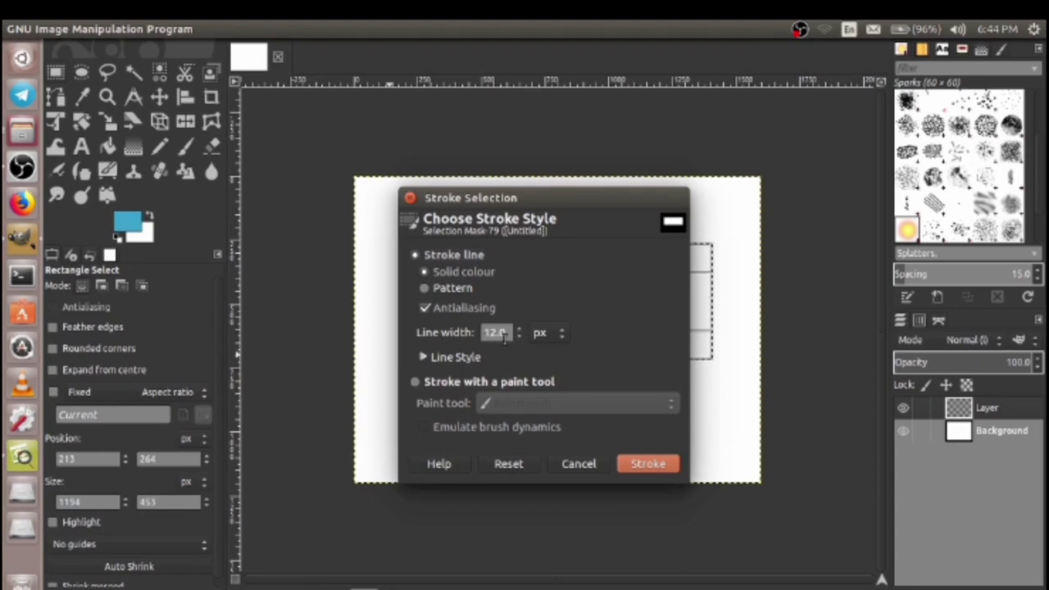
{"action": "left_click", "coordinate": [632, 467]}
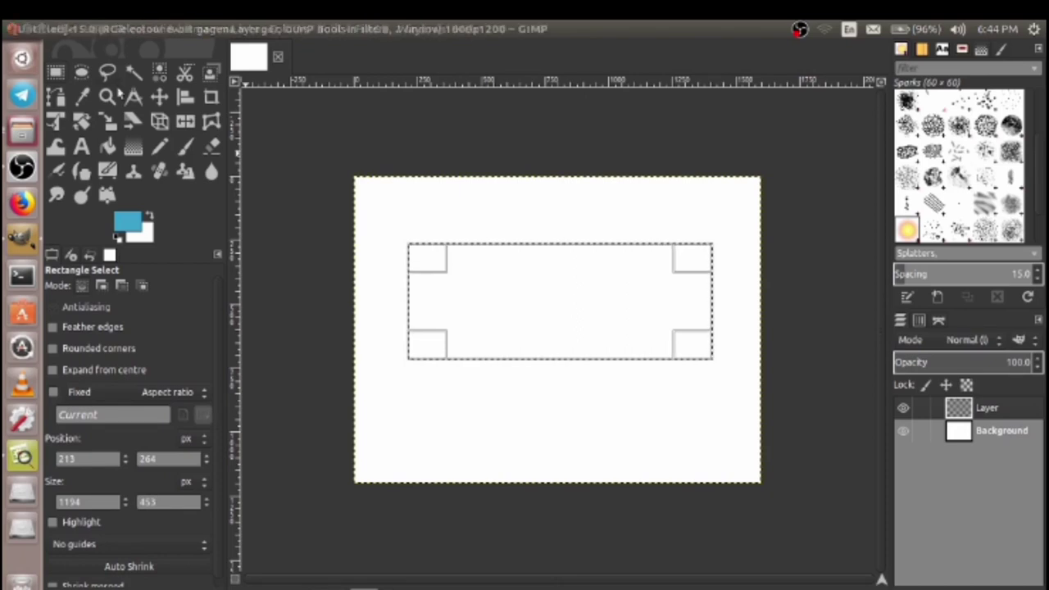
Restroke the rectangle outline at 12 px in dark red 7b1d1d and clear the selection
{"action": "left_click", "coordinate": [134, 226]}
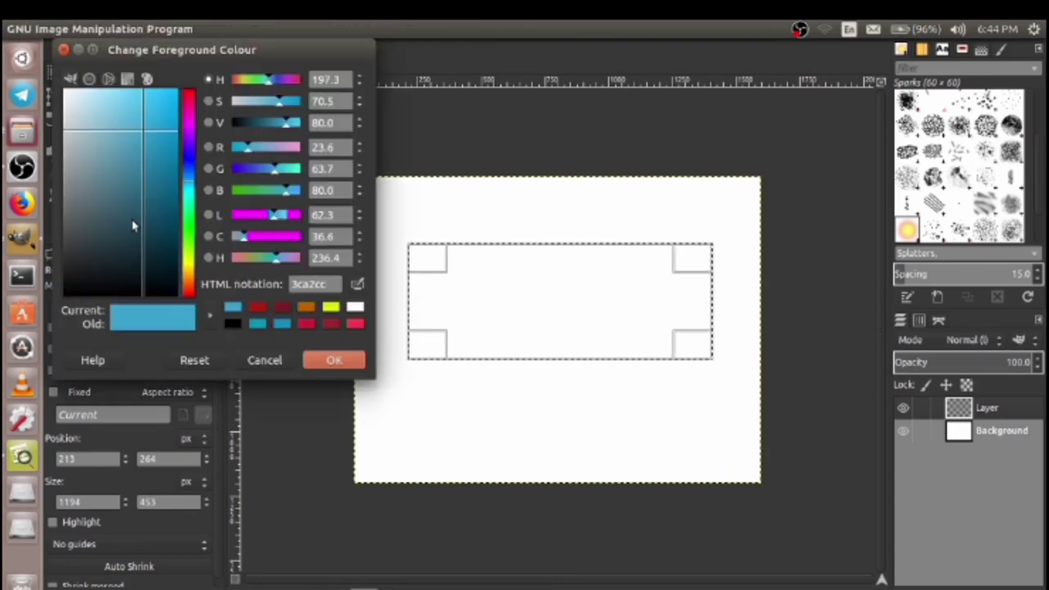
{"action": "left_click", "coordinate": [257, 308]}
{"action": "left_click", "coordinate": [282, 308]}
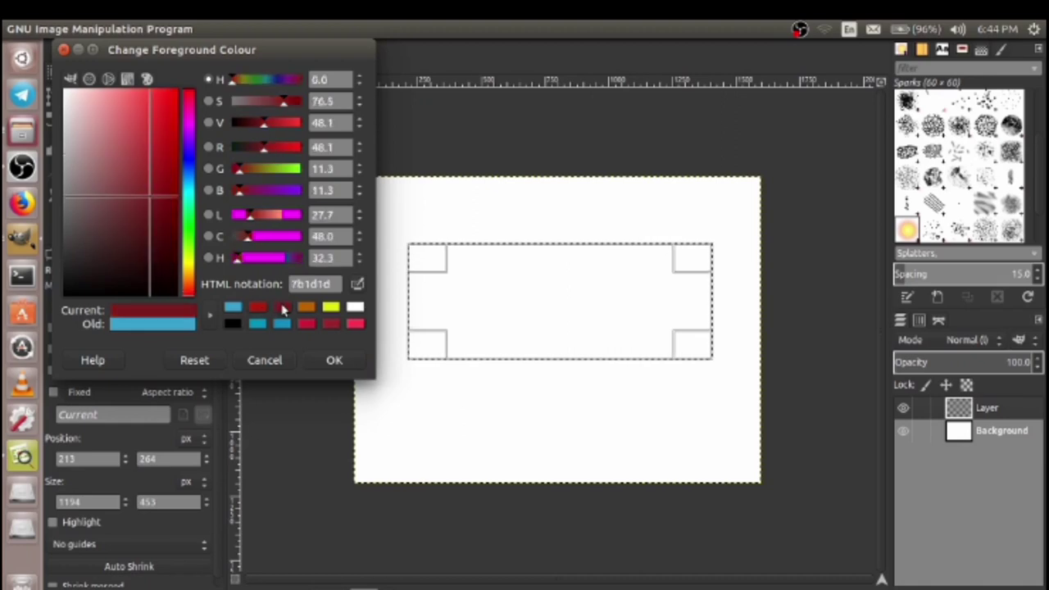
{"action": "left_click", "coordinate": [334, 360]}
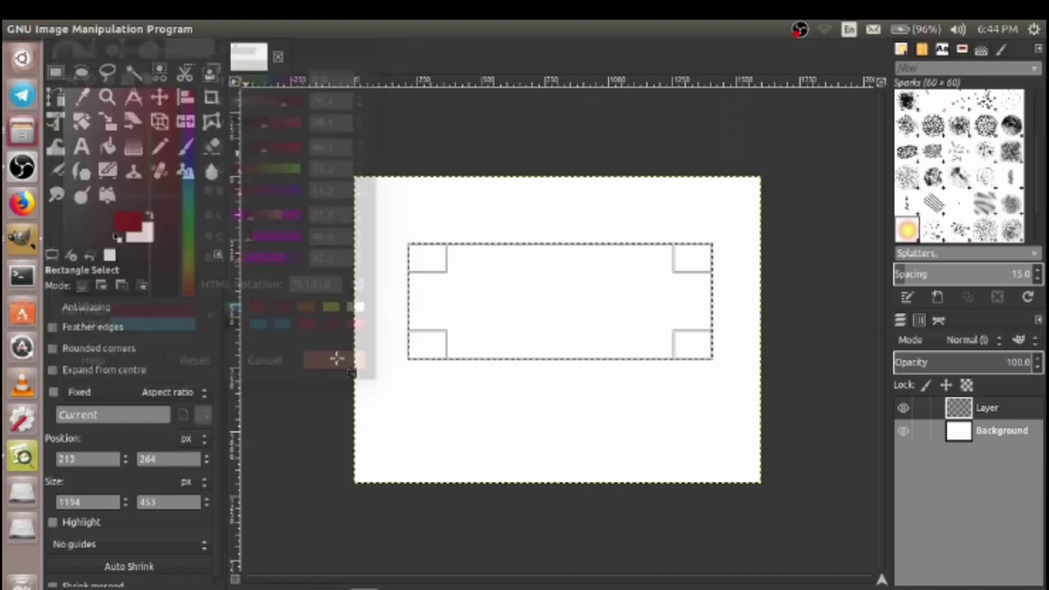
{"action": "left_click", "coordinate": [103, 31]}
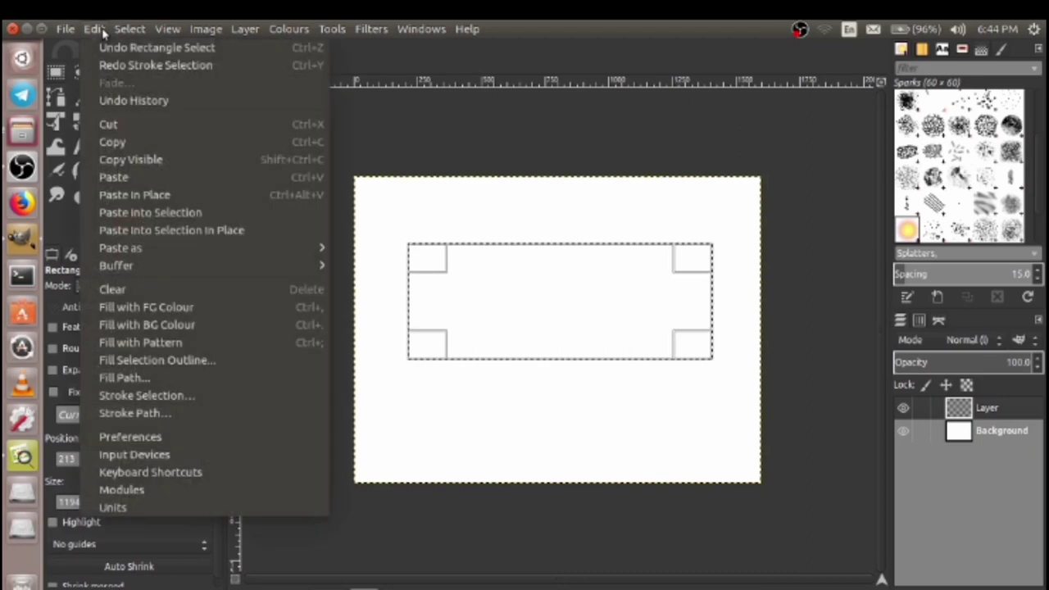
{"action": "left_click", "coordinate": [167, 400]}
{"action": "left_click", "coordinate": [626, 467]}
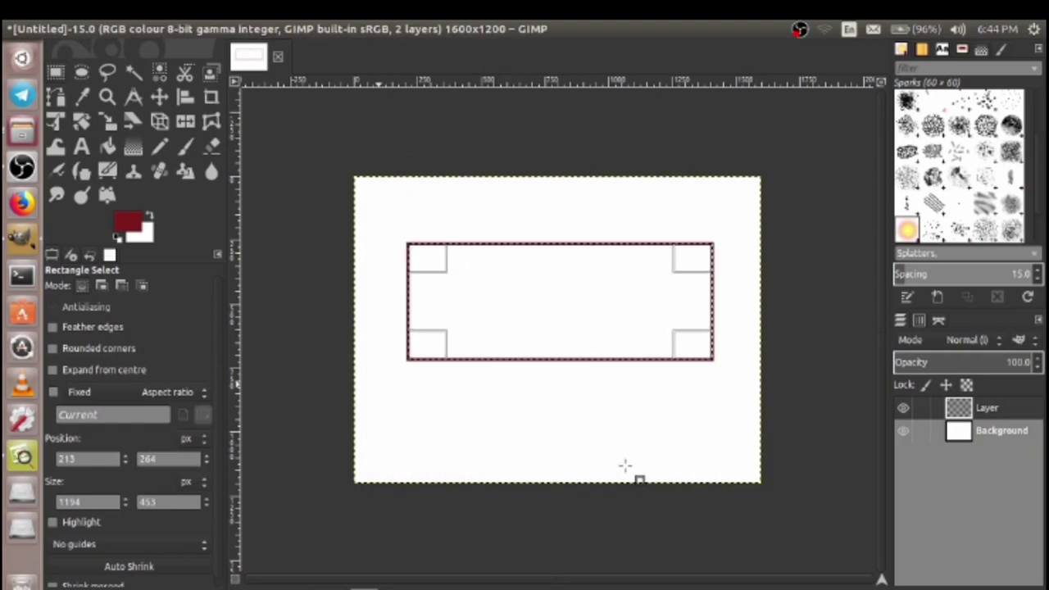
{"action": "left_click", "coordinate": [625, 466]}
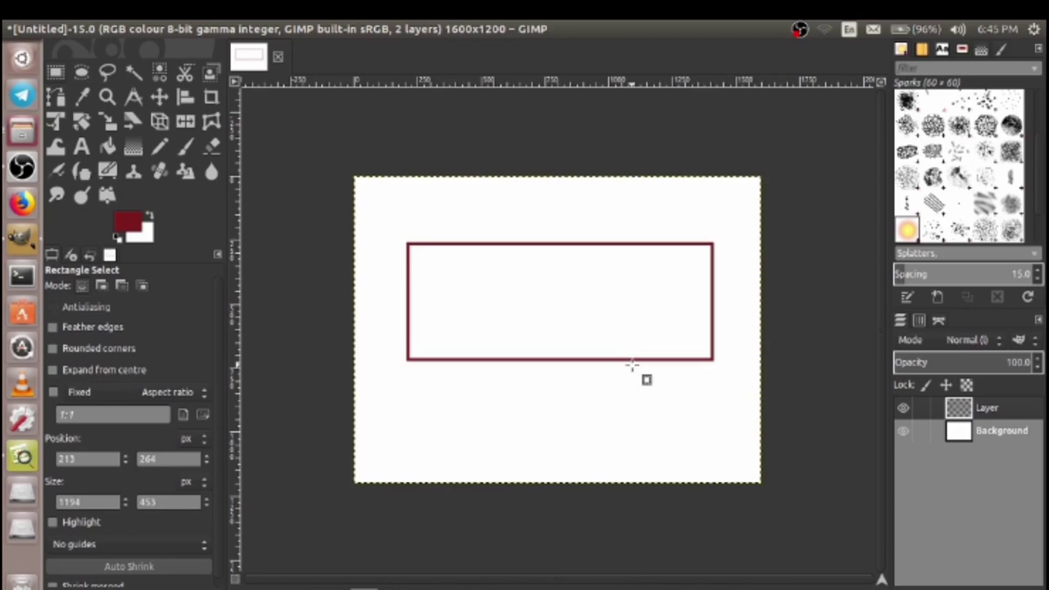
Draw an ellipse selection inside the red rectangle, enlarge it, and stroke it in dark red
{"action": "left_click", "coordinate": [80, 73]}
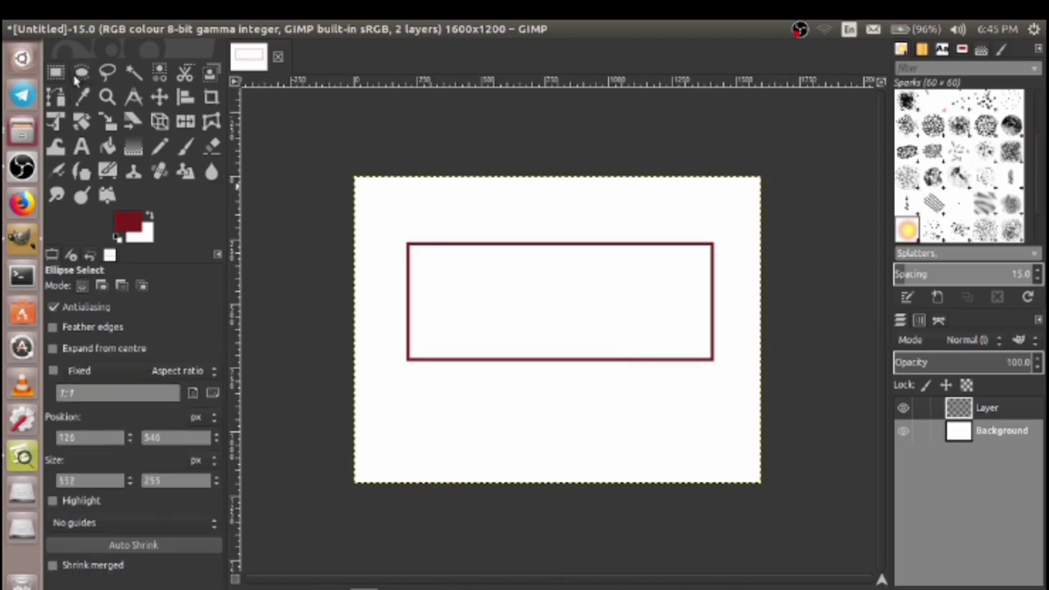
{"action": "mouse_move", "coordinate": [435, 276]}
{"action": "left_mouse_down"}
{"action": "mouse_move", "coordinate": [677, 321]}
{"action": "mouse_move", "coordinate": [690, 349]}
{"action": "left_mouse_up"}
{"action": "left_click_drag", "start_coordinate": [463, 292], "coordinate": [444, 275]}
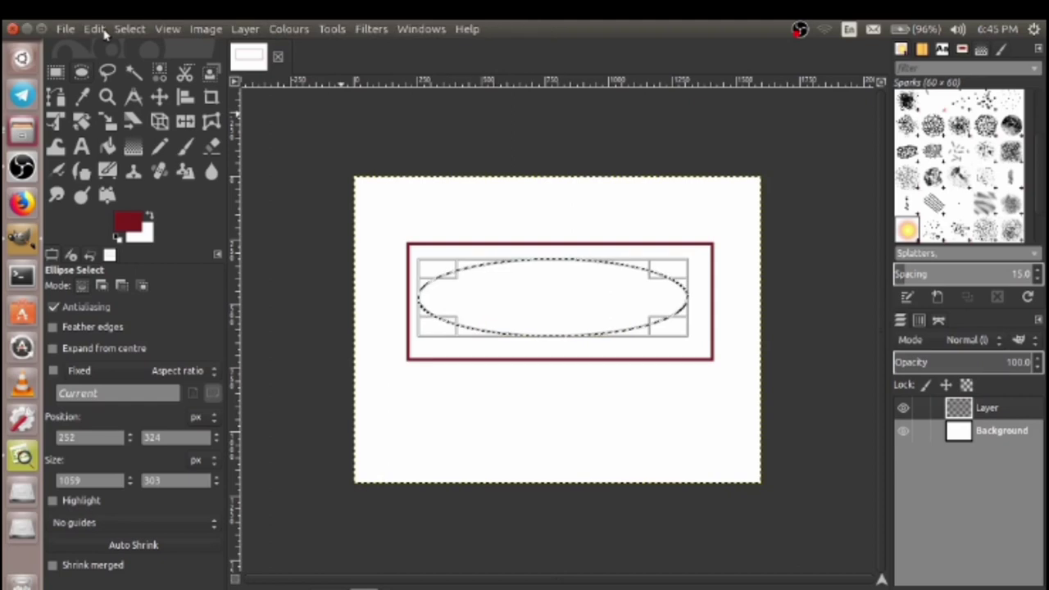
{"action": "left_click", "coordinate": [96, 29]}
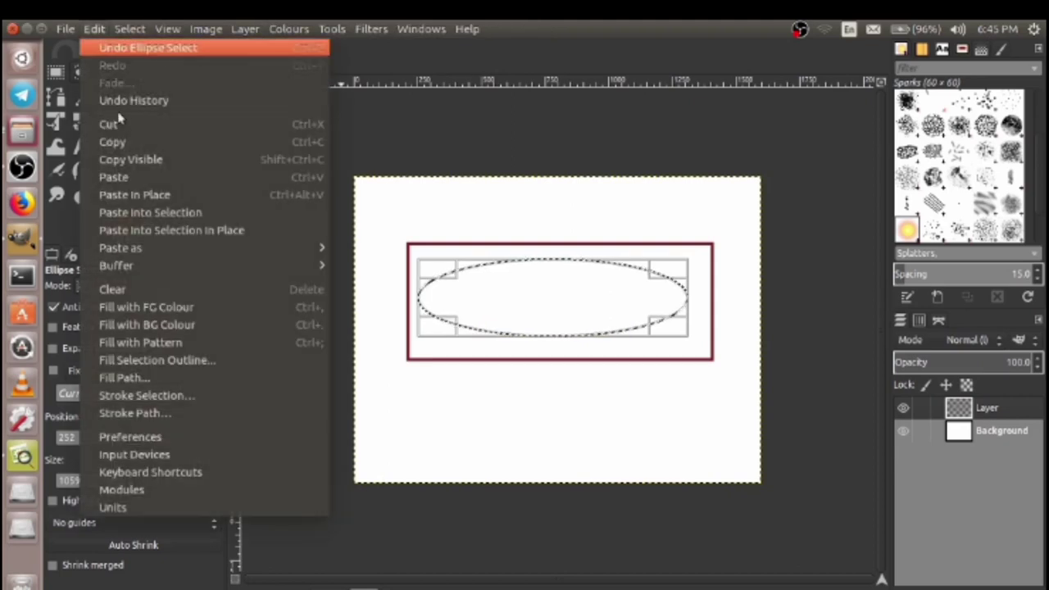
{"action": "left_click", "coordinate": [203, 398]}
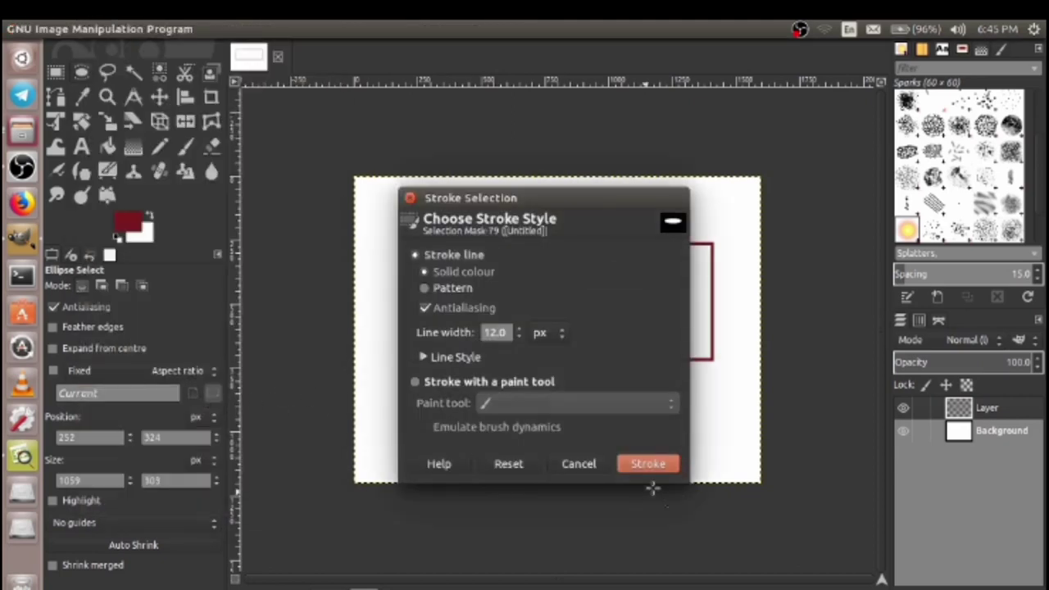
{"action": "left_click", "coordinate": [669, 464]}
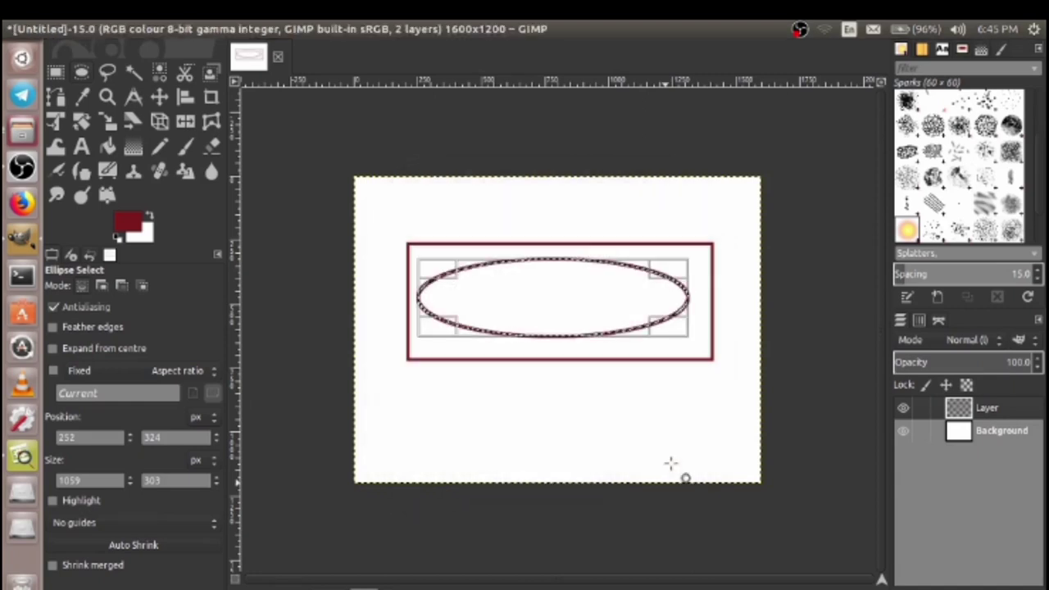
Restroke the ellipse outline in black and clear the selection
{"action": "left_click", "coordinate": [134, 223]}
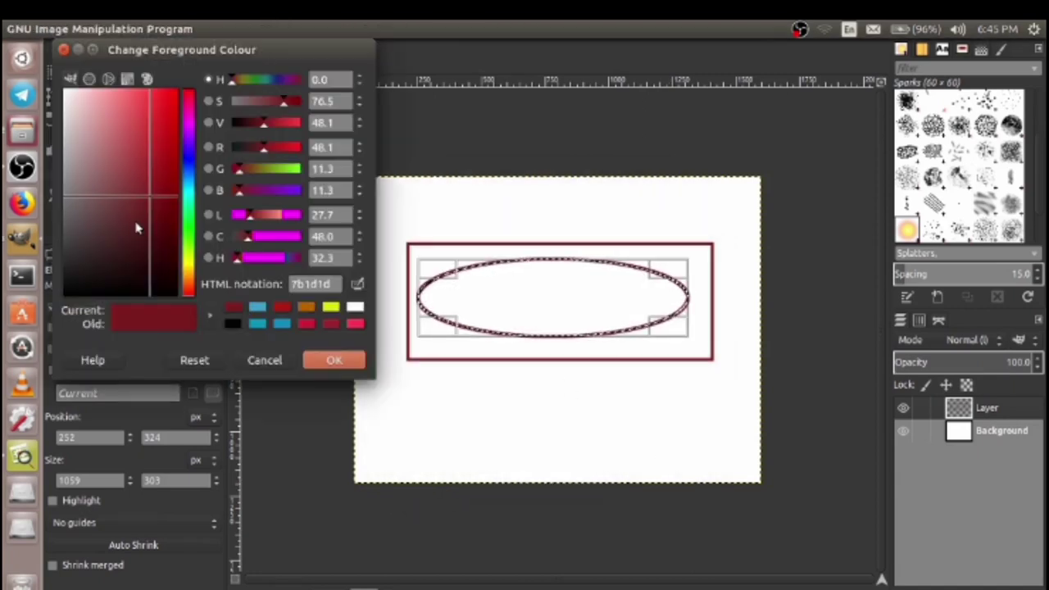
{"action": "left_click", "coordinate": [234, 324]}
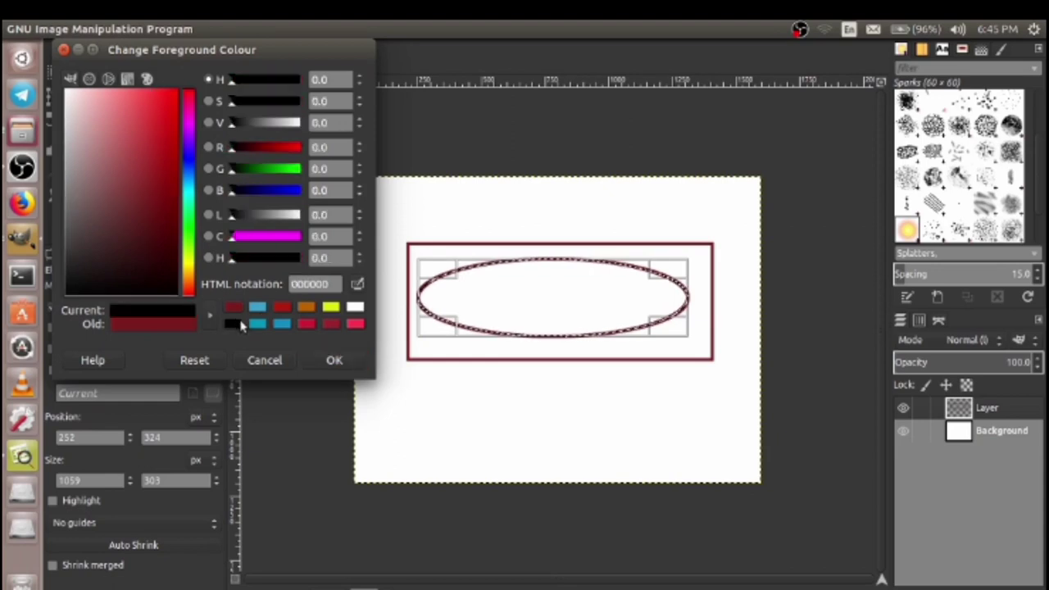
{"action": "left_click", "coordinate": [336, 361]}
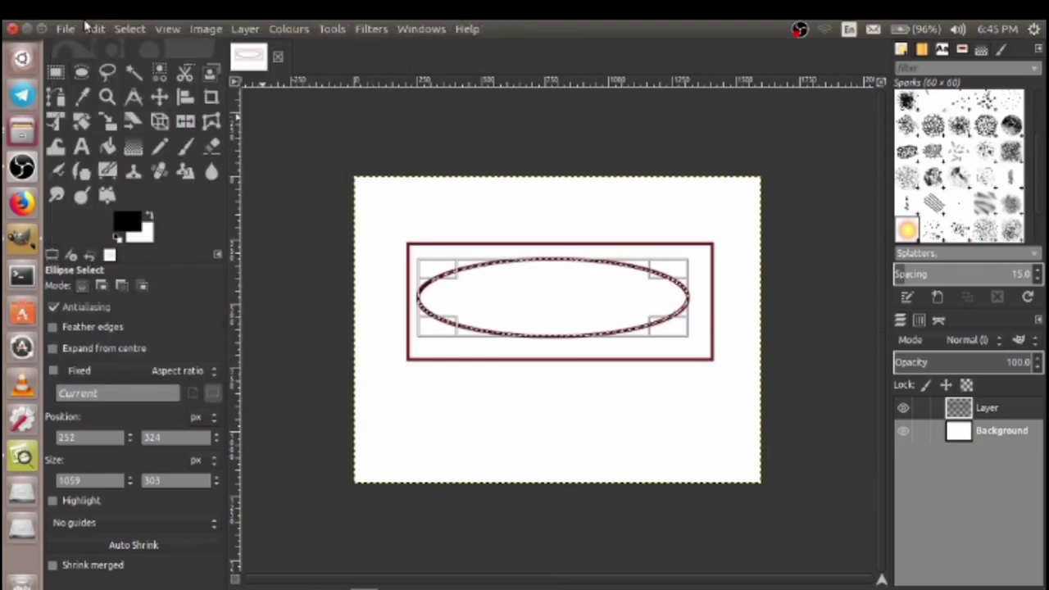
{"action": "left_click", "coordinate": [94, 30]}
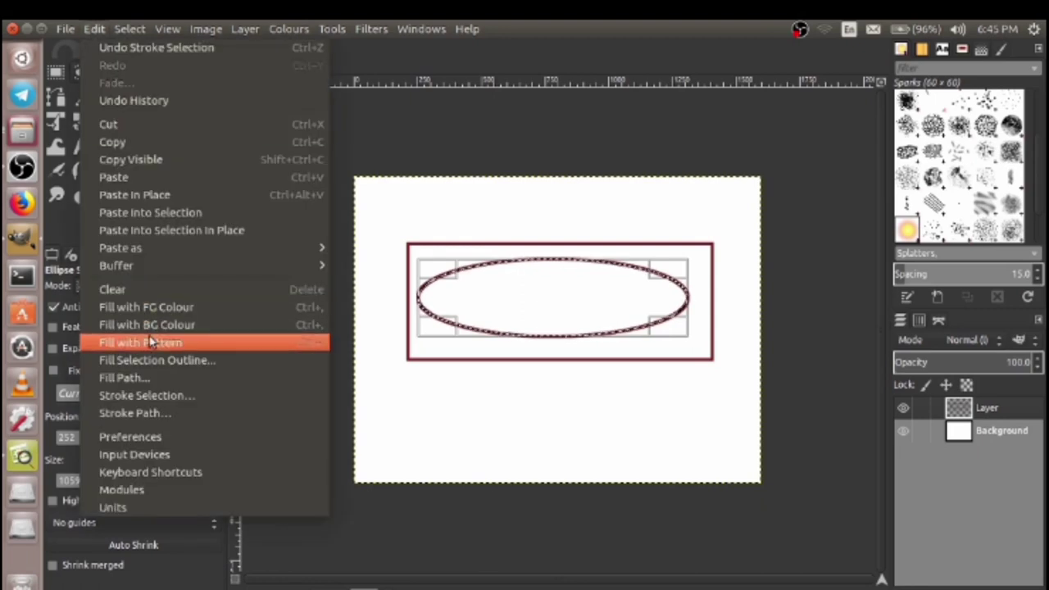
{"action": "left_click", "coordinate": [171, 395]}
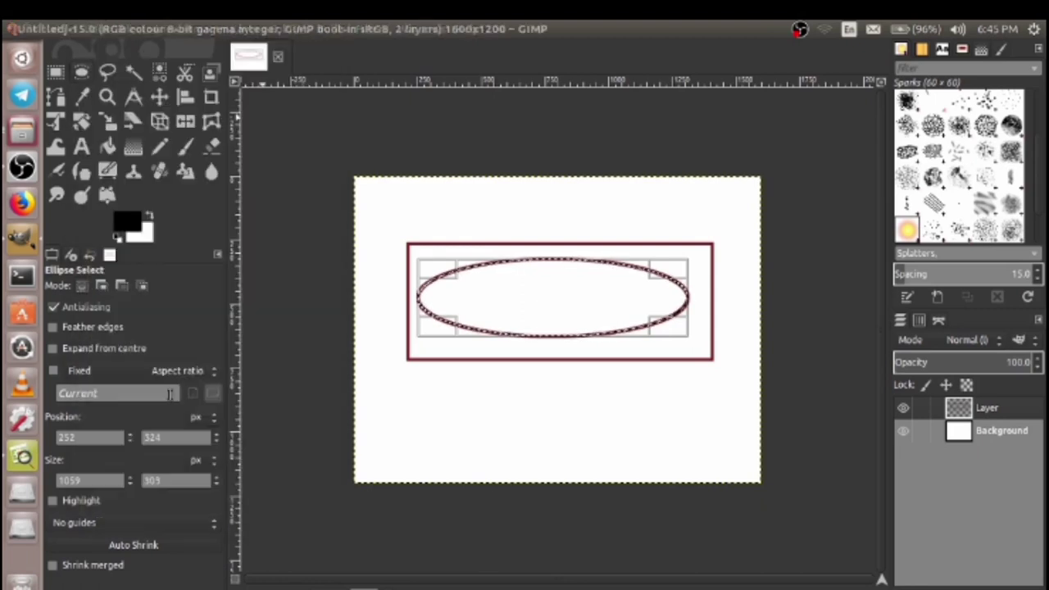
{"action": "left_click", "coordinate": [632, 465]}
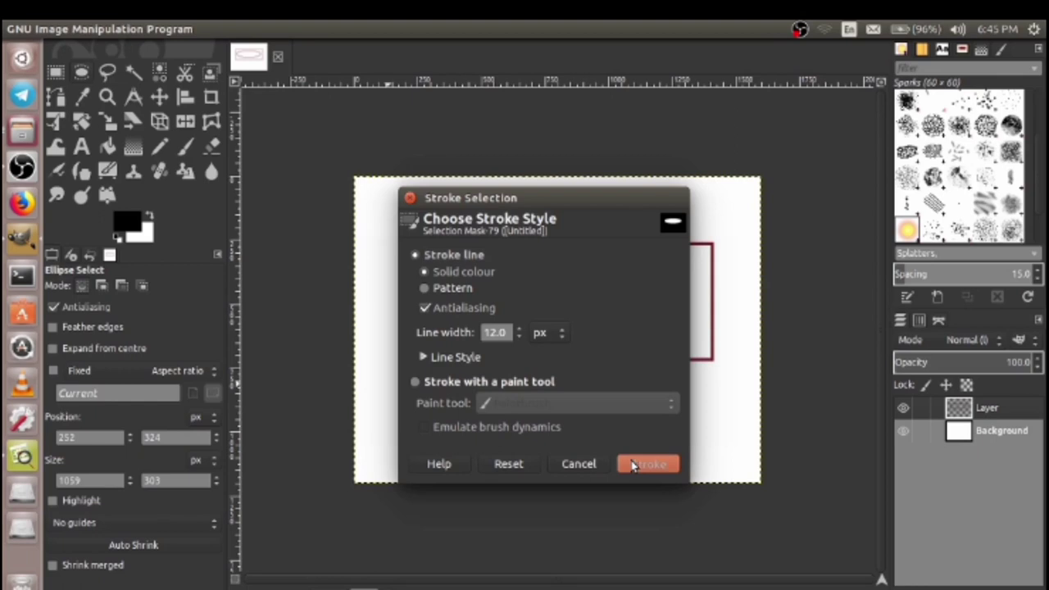
{"action": "left_click", "coordinate": [632, 460]}
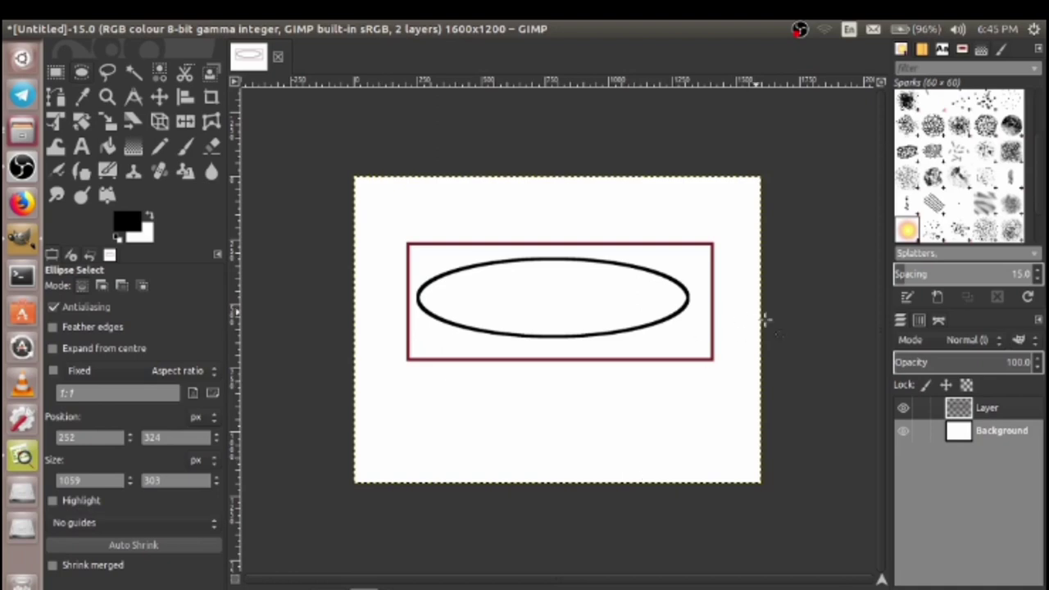
Add a text box inside the ellipse reading VGLUG
{"action": "left_click", "coordinate": [81, 146]}
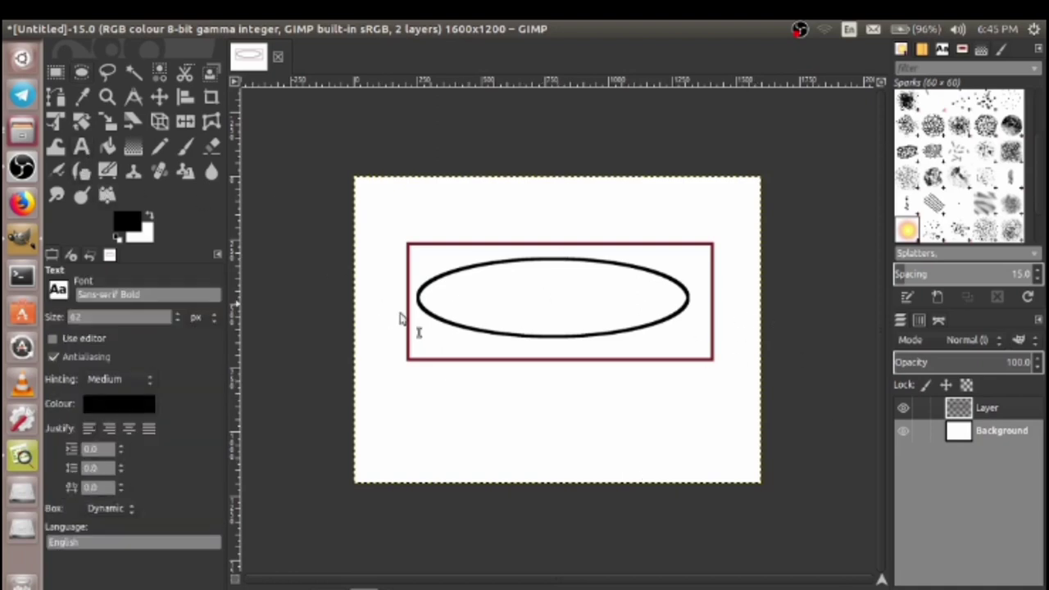
{"action": "left_click", "coordinate": [484, 297]}
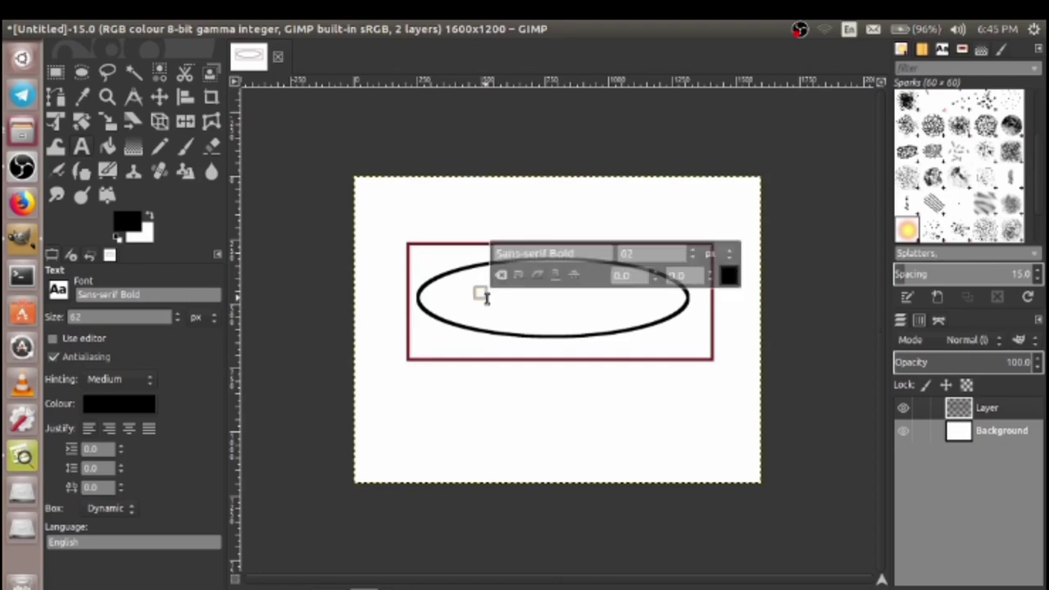
{"action": "type", "text": "vg"}
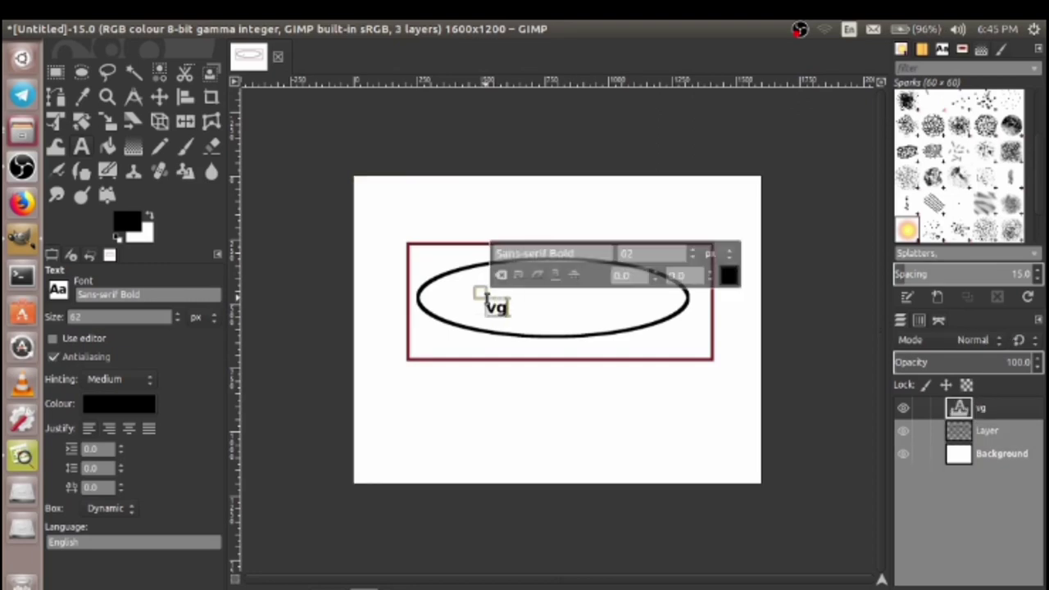
{"action": "key", "text": "BackSpace"}
{"action": "key", "text": "BackSpace"}
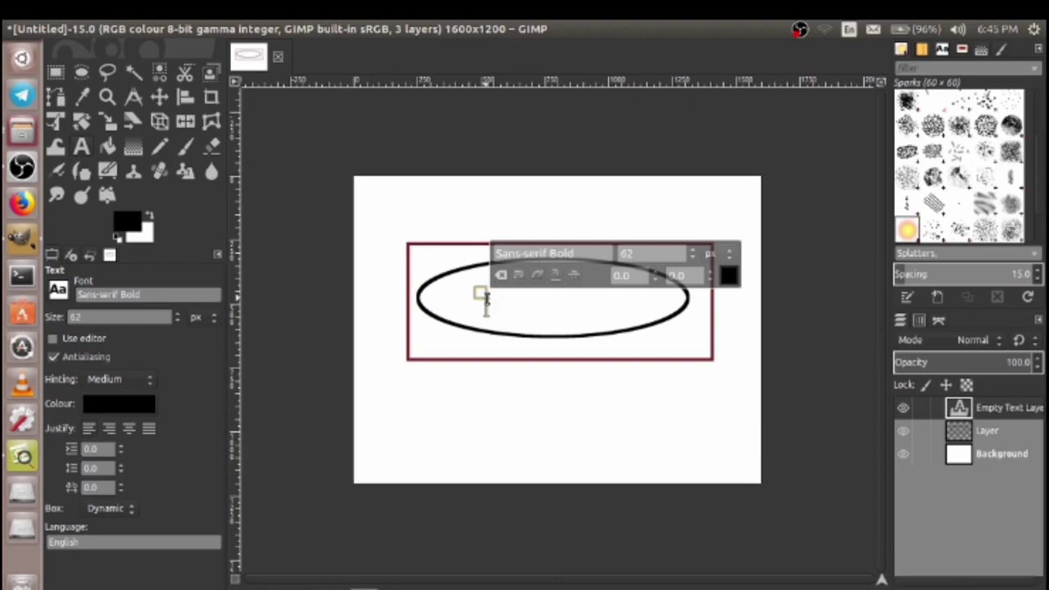
{"action": "type", "text": "V"}
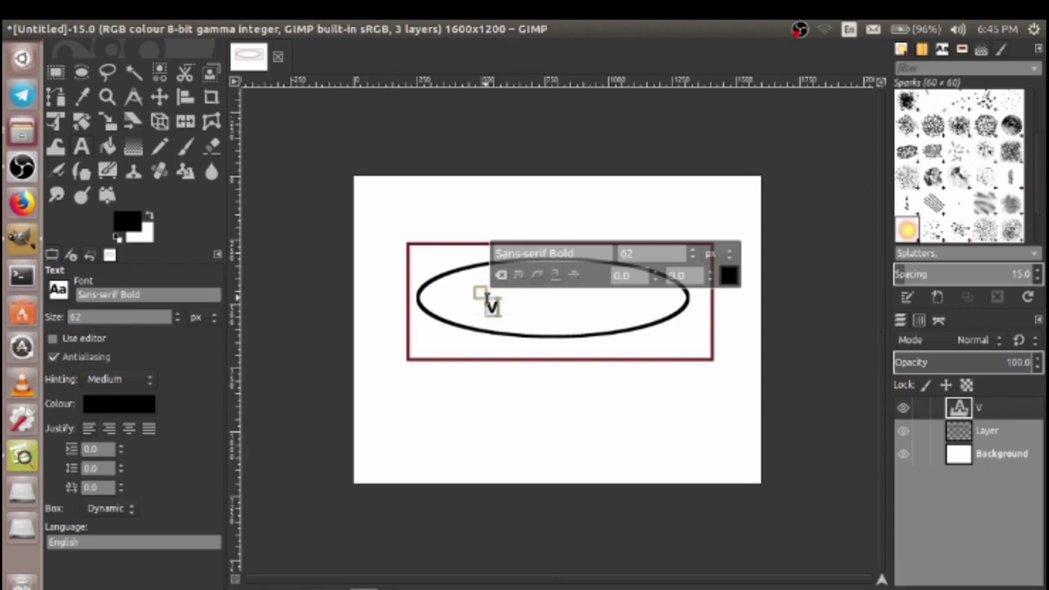
{"action": "type", "text": "GLUG"}
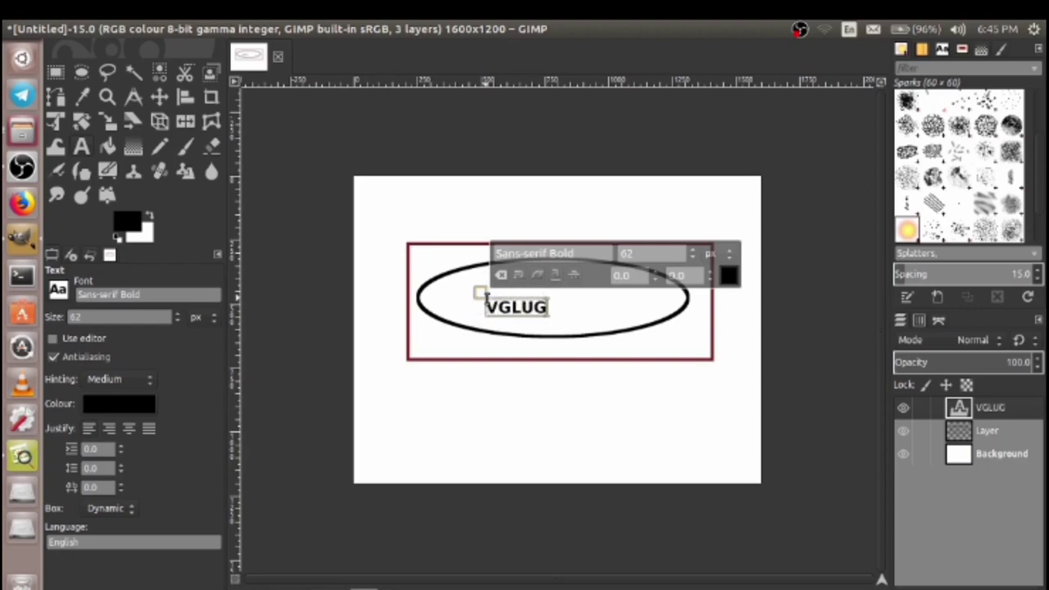
Enlarge the text to 150 px and space the letters out to read V G L U G
{"action": "key", "text": "ctrl+a"}
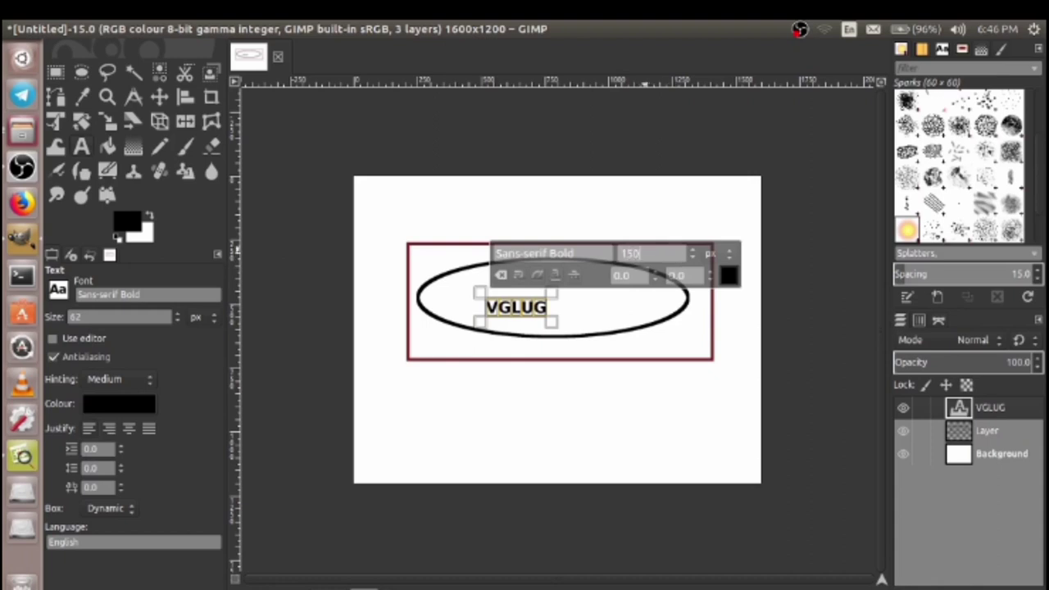
{"action": "key", "text": "Return"}
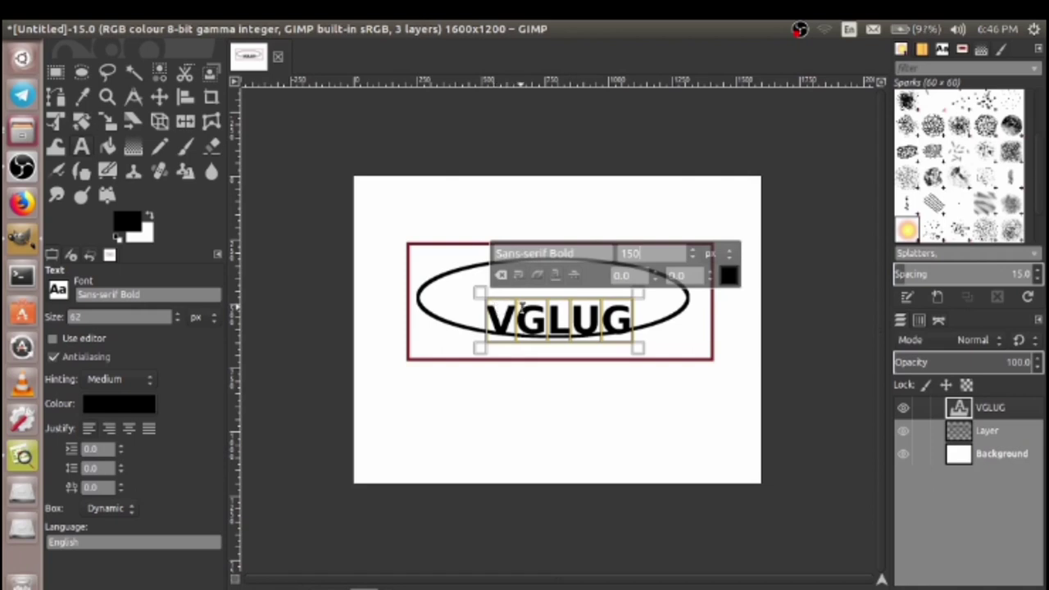
{"action": "left_click", "coordinate": [518, 319]}
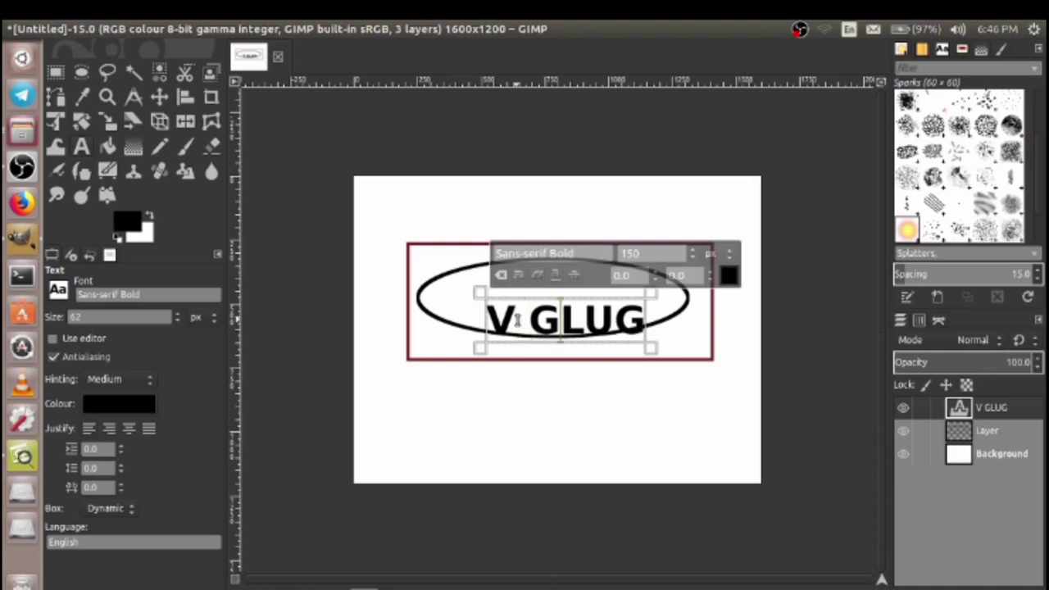
{"action": "key", "text": "Right"}
{"action": "key", "text": "Right"}
{"action": "key", "text": "Right"}
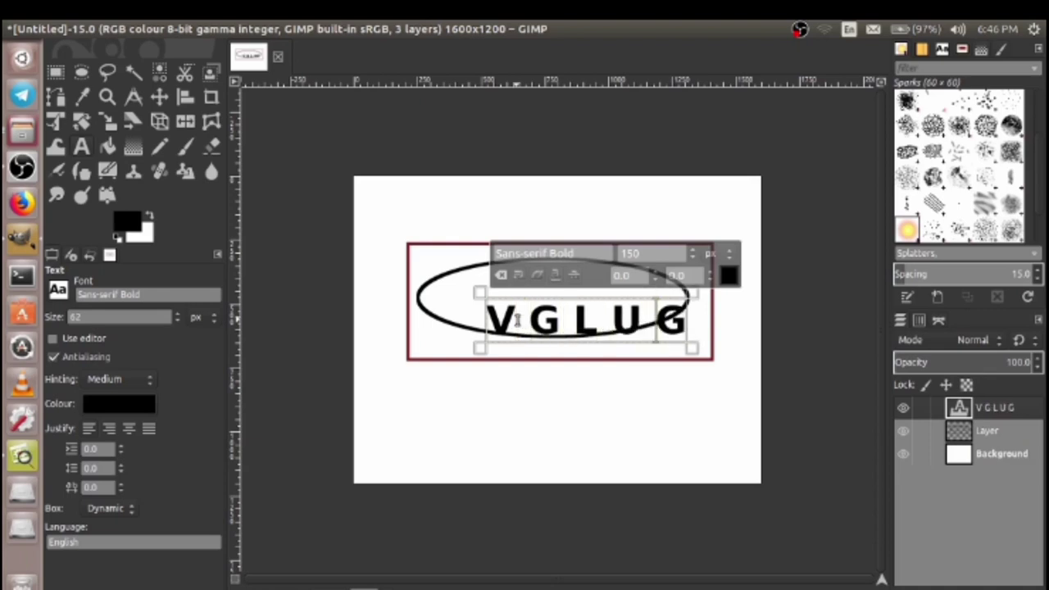
{"action": "key", "text": "Right"}
{"action": "key", "text": "ctrl+a"}
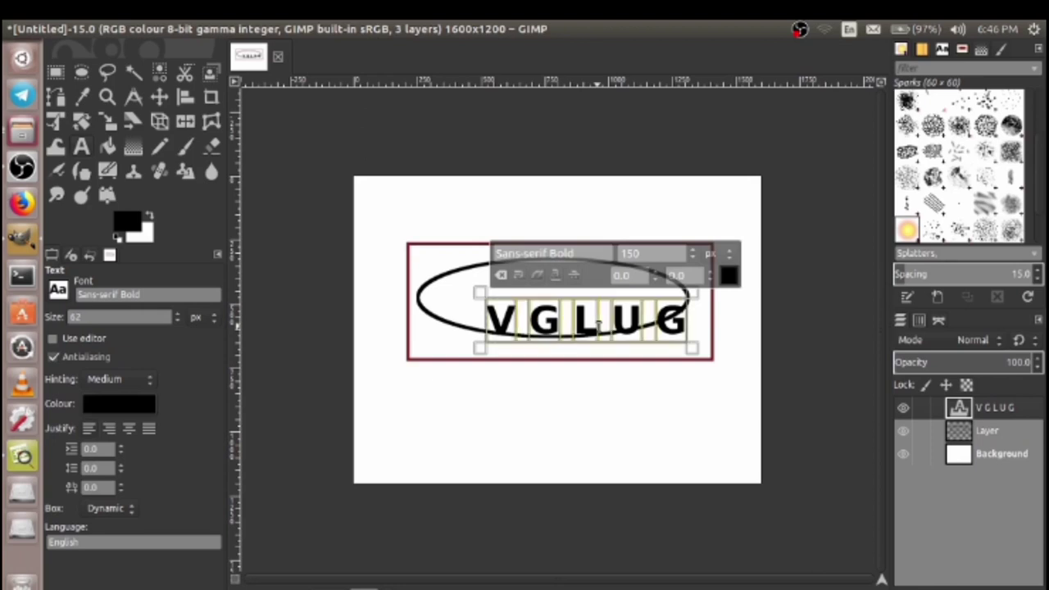
Move the V G L U G text layer up and left to centre it in the ellipse
{"action": "left_click", "coordinate": [159, 97]}
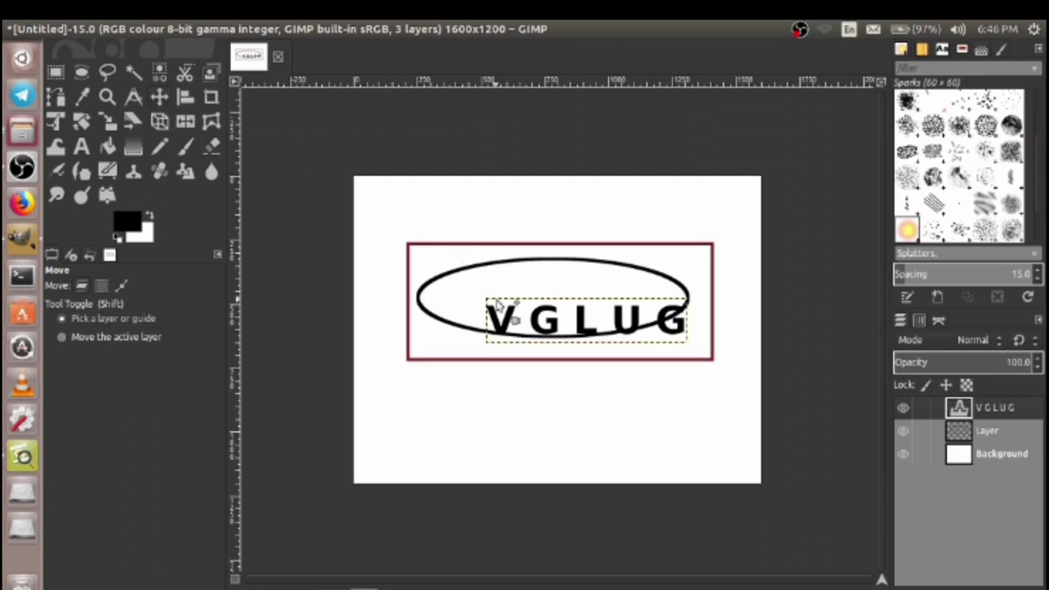
{"action": "left_click", "coordinate": [546, 323]}
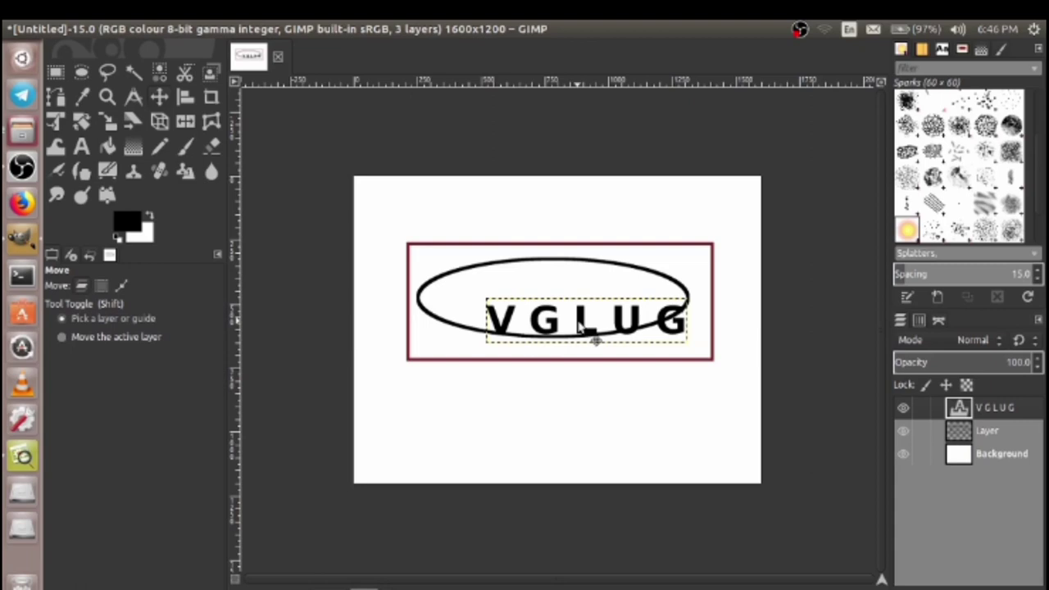
{"action": "left_click_drag", "start_coordinate": [590, 334], "coordinate": [555, 303]}
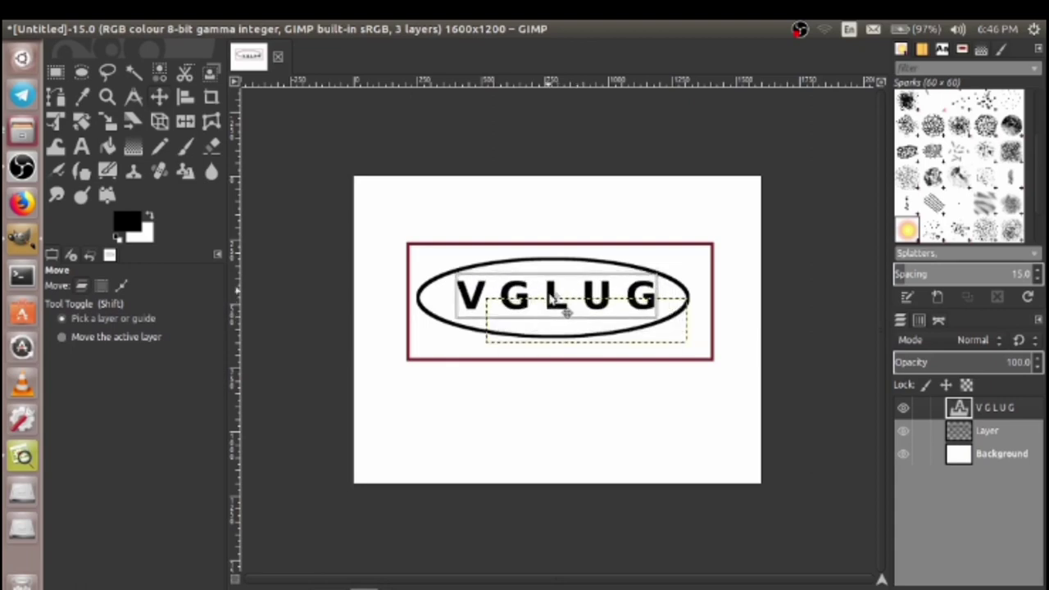
{"action": "left_click_drag", "start_coordinate": [553, 301], "coordinate": [553, 302]}
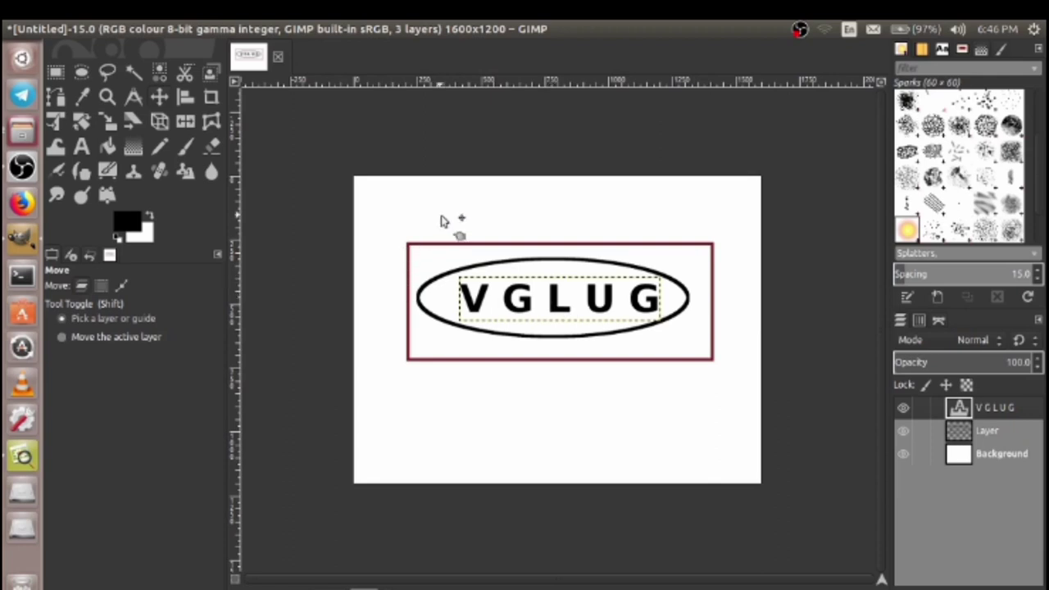
{"action": "left_click", "coordinate": [81, 147]}
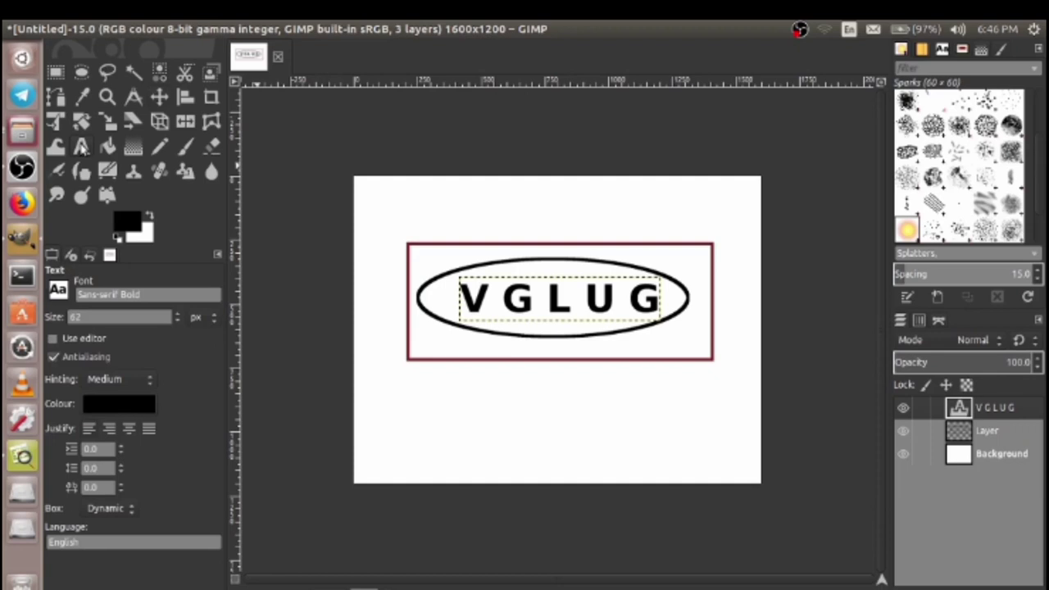
Add an italic FOSS text label just above the frame's top-left corner
{"action": "left_click", "coordinate": [383, 252]}
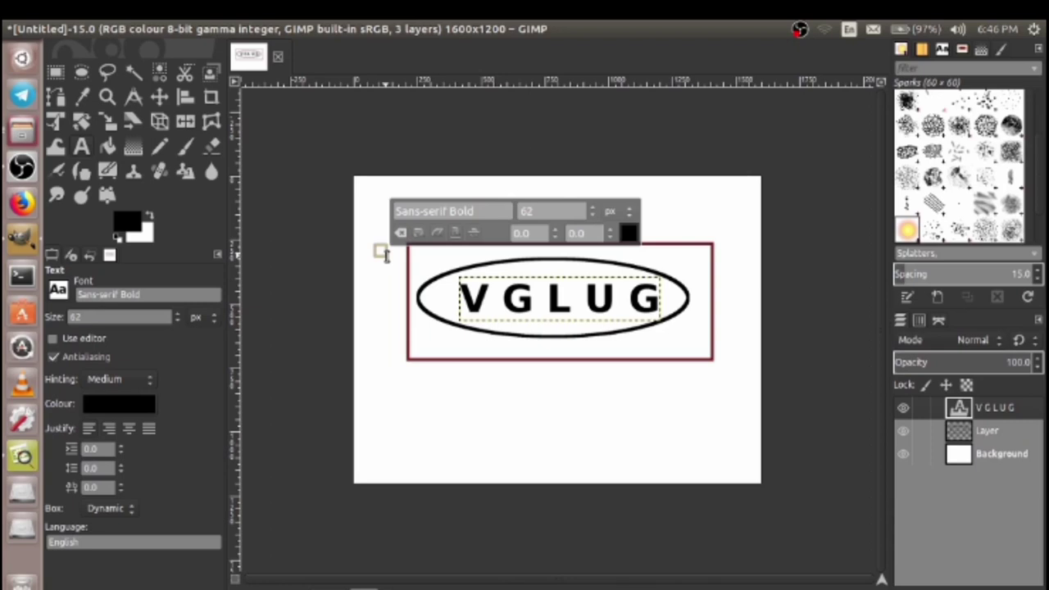
{"action": "type", "text": "FOSS"}
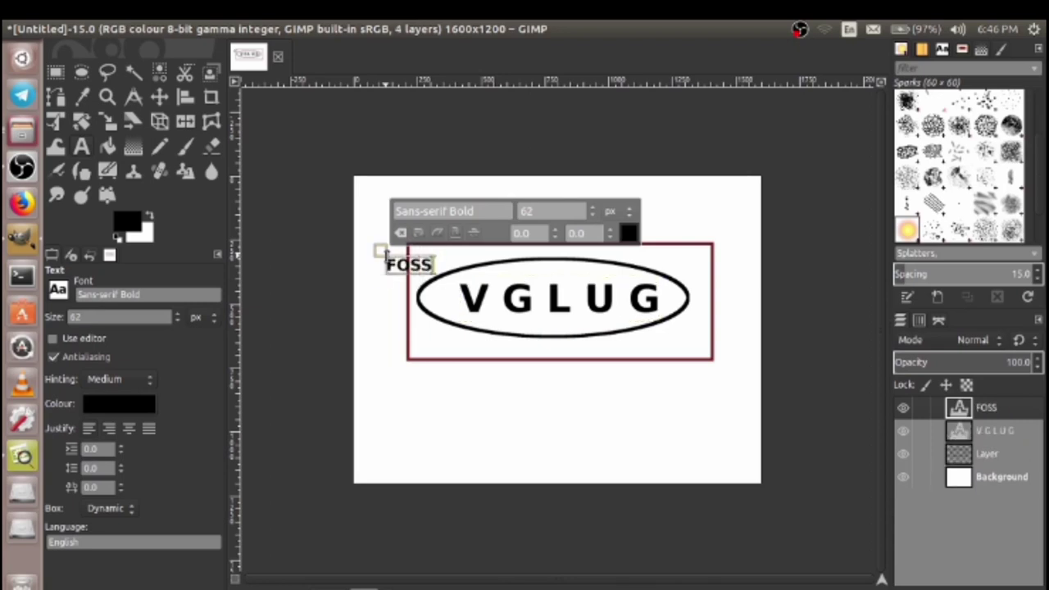
{"action": "key", "text": "ctrl+a"}
{"action": "left_click", "coordinate": [435, 235]}
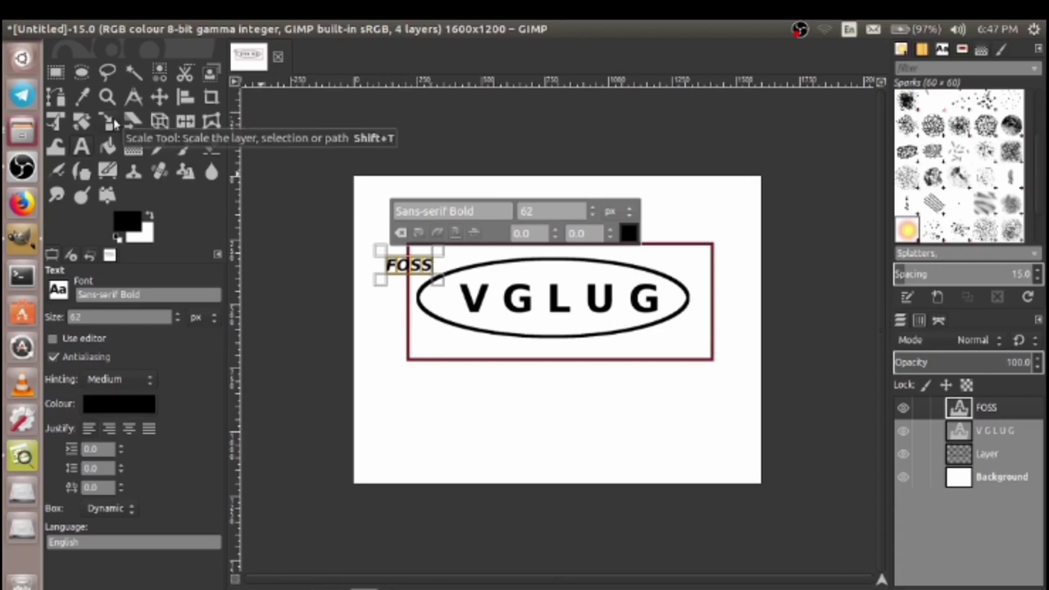
Scale the FOSS text layer up to about 228×145 pixels, taller and wider
{"action": "left_click", "coordinate": [113, 122]}
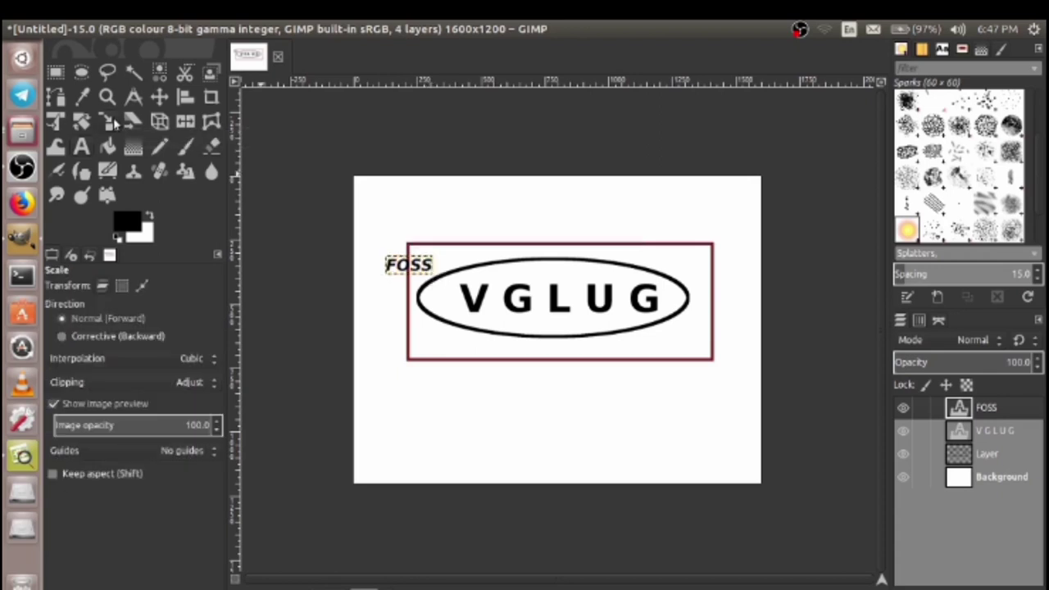
{"action": "left_click", "coordinate": [403, 266]}
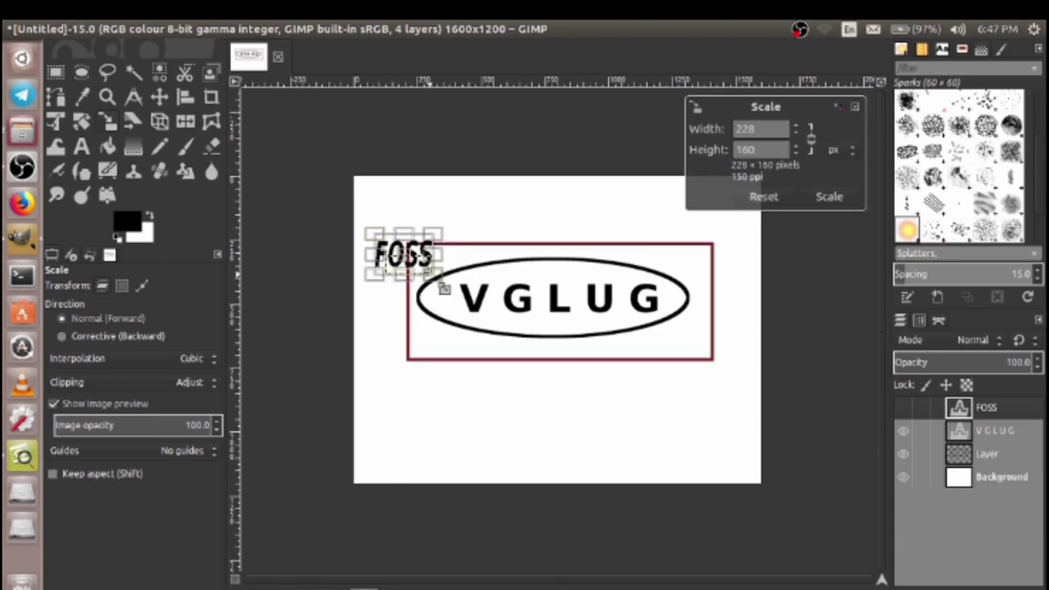
{"action": "left_click_drag", "start_coordinate": [443, 288], "coordinate": [457, 277]}
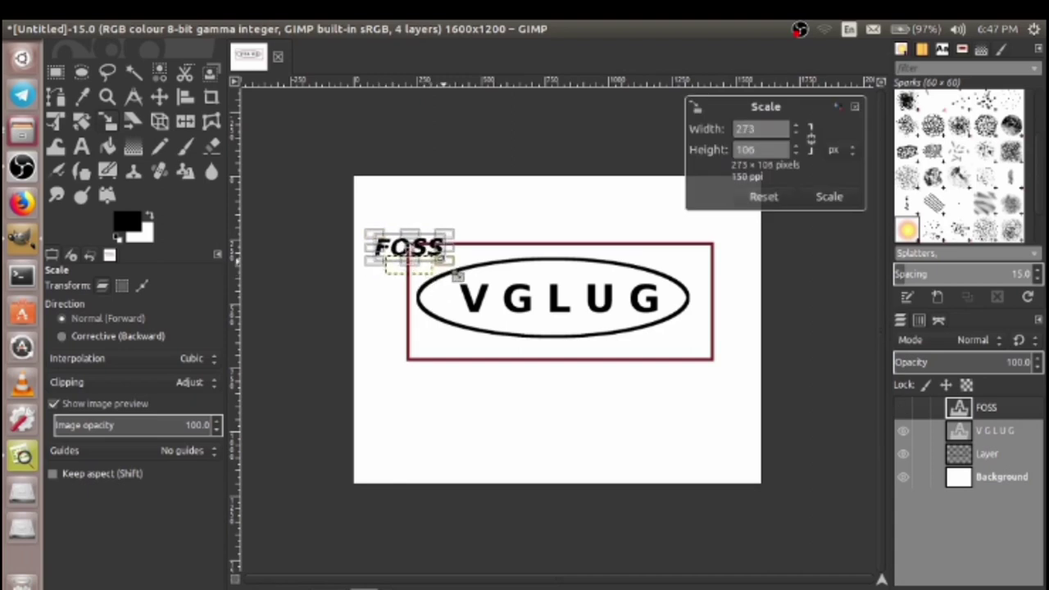
{"action": "left_click_drag", "start_coordinate": [380, 257], "coordinate": [392, 260]}
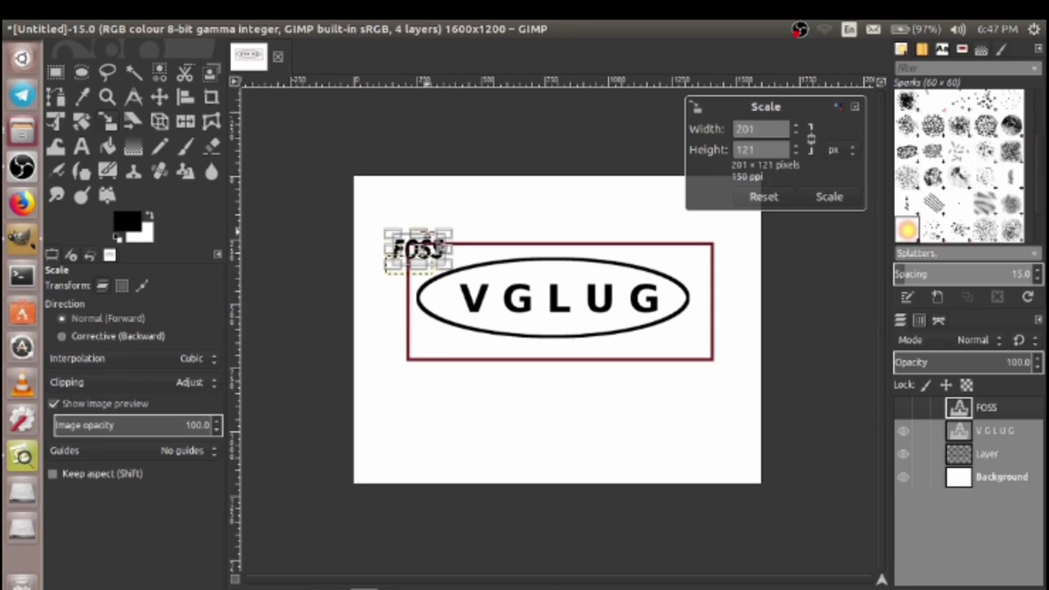
{"action": "left_click_drag", "start_coordinate": [452, 246], "coordinate": [464, 240]}
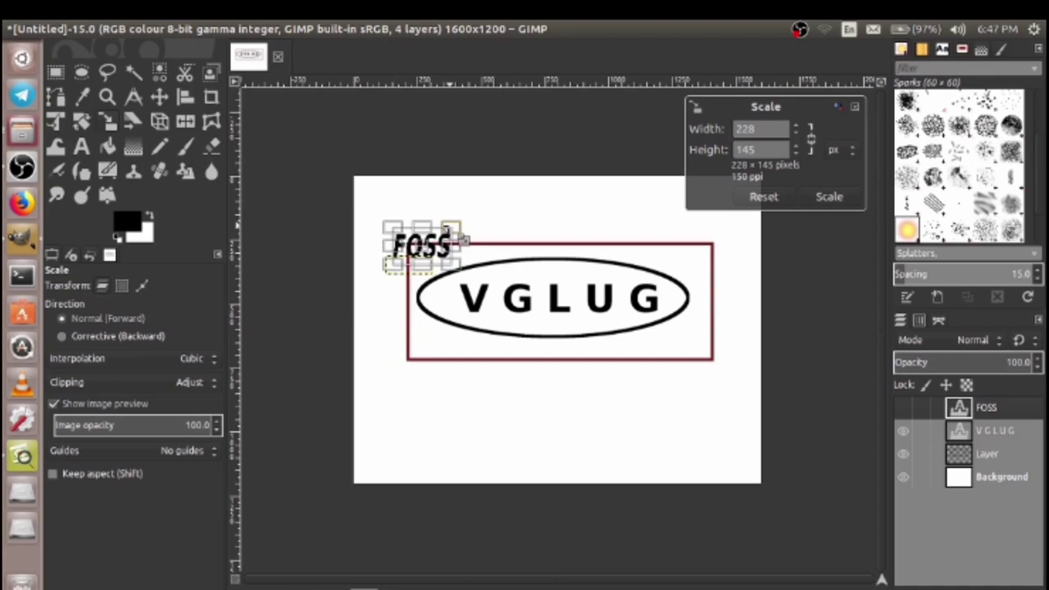
{"action": "left_click", "coordinate": [826, 198]}
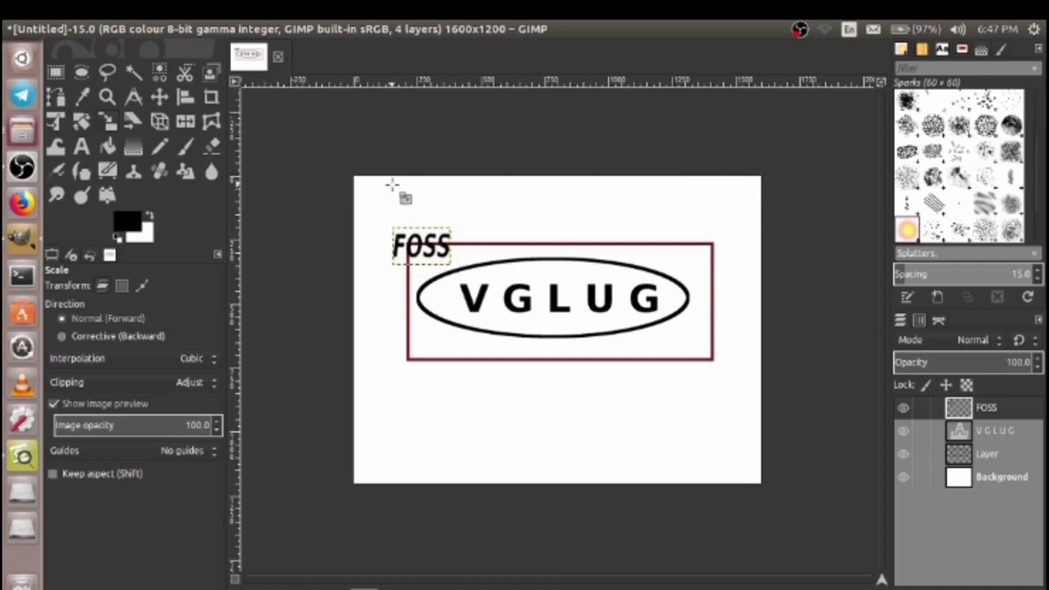
Rotate the FOSS label by about -26.43° and apply the rotation
{"action": "left_click", "coordinate": [81, 121]}
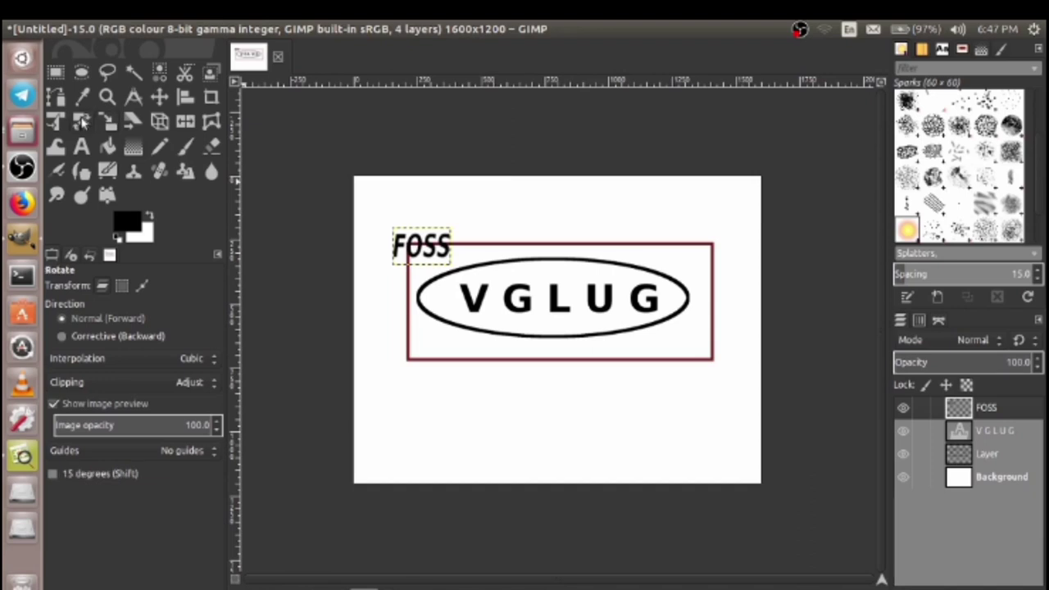
{"action": "left_click", "coordinate": [443, 251]}
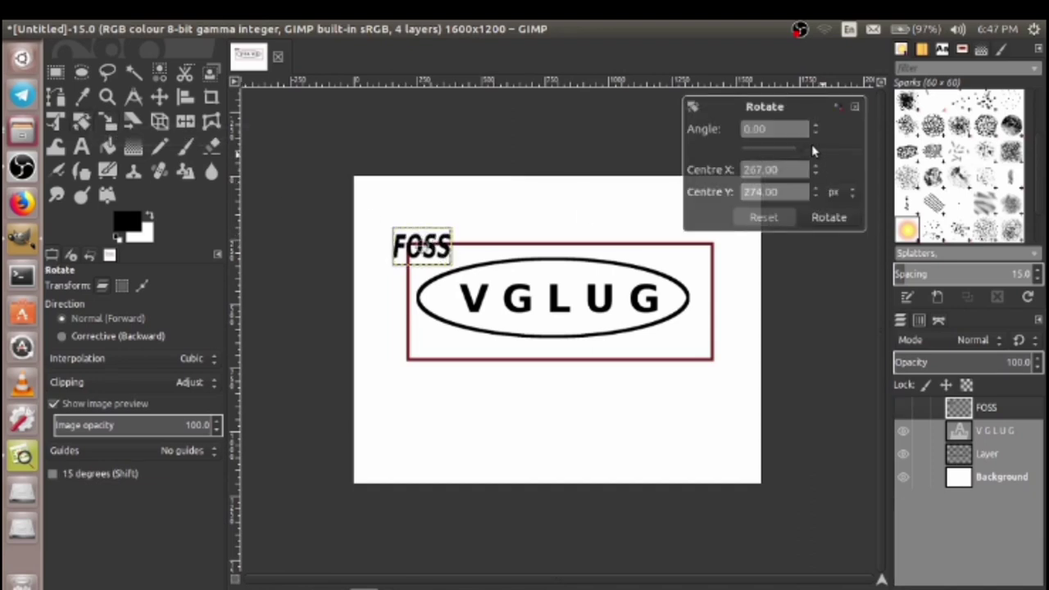
{"action": "left_click_drag", "start_coordinate": [802, 153], "coordinate": [794, 152]}
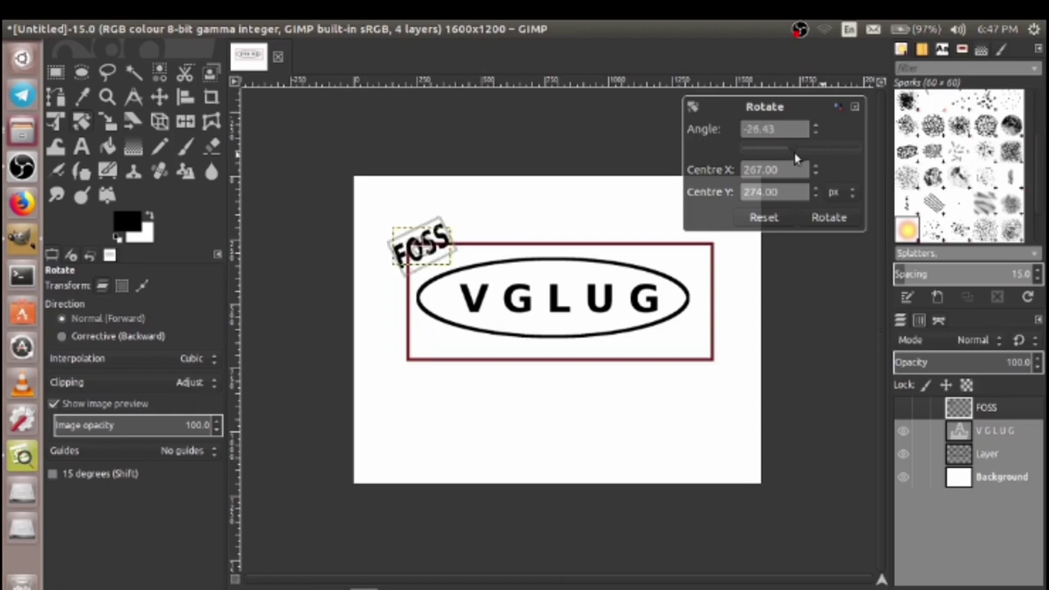
{"action": "left_click", "coordinate": [828, 218]}
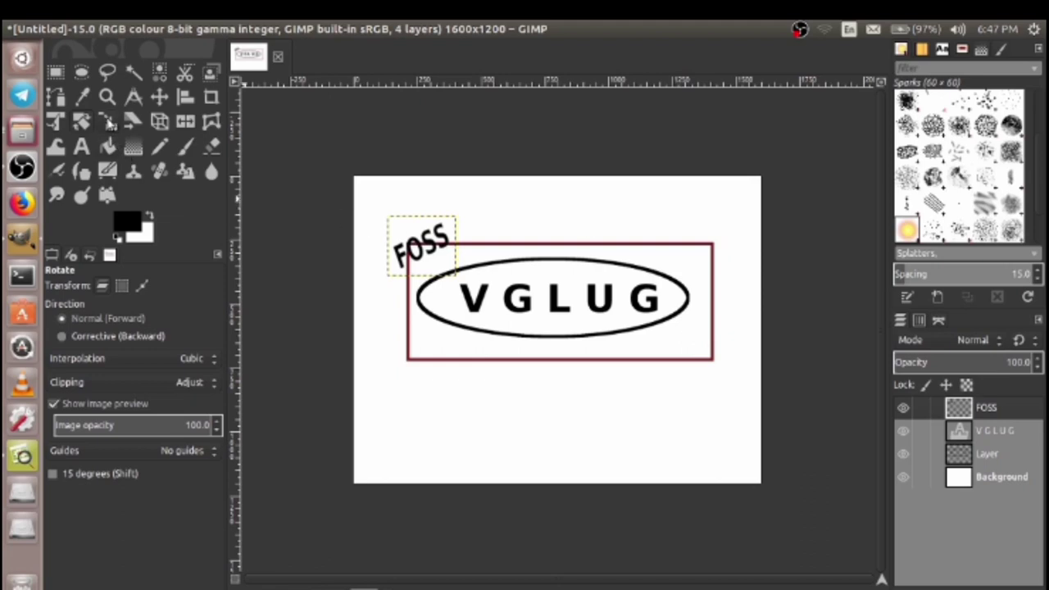
Scale the rotated FOSS layer to 285 × 259 px at the frame's top-left corner
{"action": "left_click", "coordinate": [110, 123]}
{"action": "left_click", "coordinate": [420, 271]}
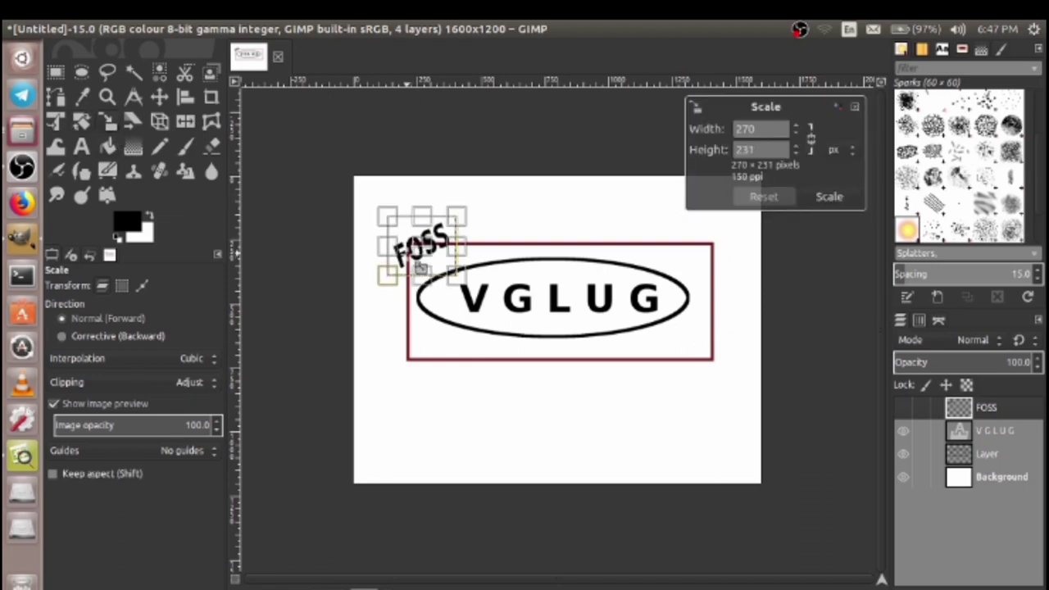
{"action": "mouse_move", "coordinate": [421, 271]}
{"action": "left_mouse_down"}
{"action": "mouse_move", "coordinate": [421, 286]}
{"action": "mouse_move", "coordinate": [425, 237]}
{"action": "left_mouse_up"}
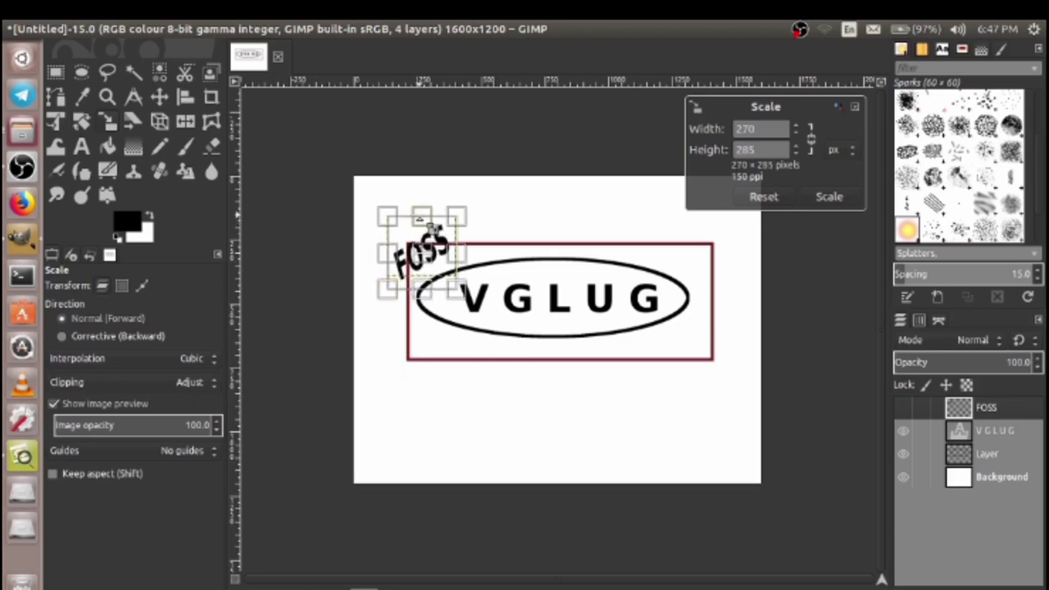
{"action": "left_click_drag", "start_coordinate": [430, 227], "coordinate": [430, 234]}
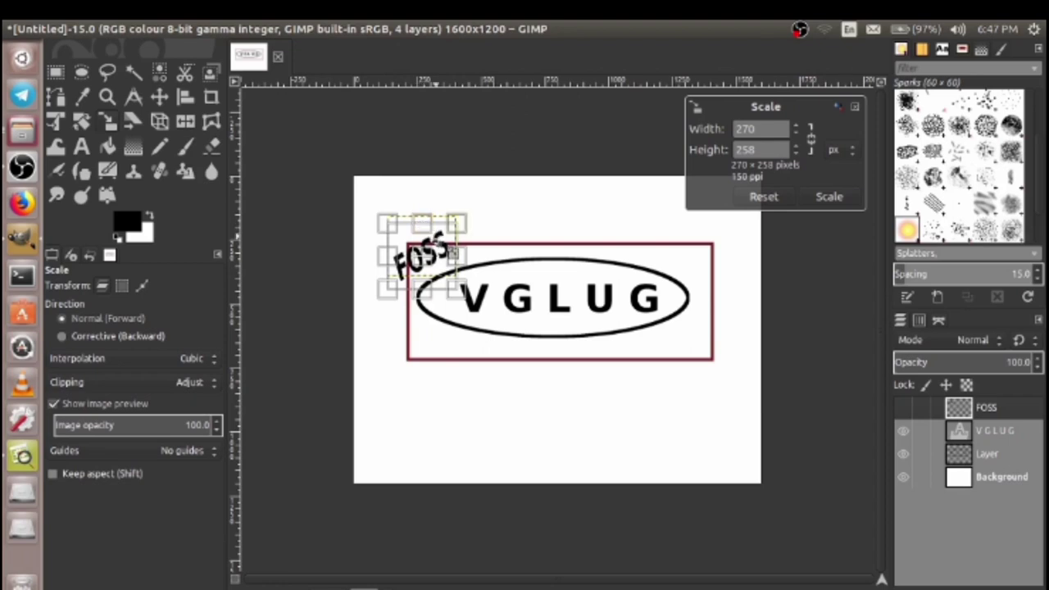
{"action": "mouse_move", "coordinate": [470, 257]}
{"action": "left_mouse_down"}
{"action": "mouse_move", "coordinate": [449, 294]}
{"action": "mouse_move", "coordinate": [448, 282]}
{"action": "left_mouse_up"}
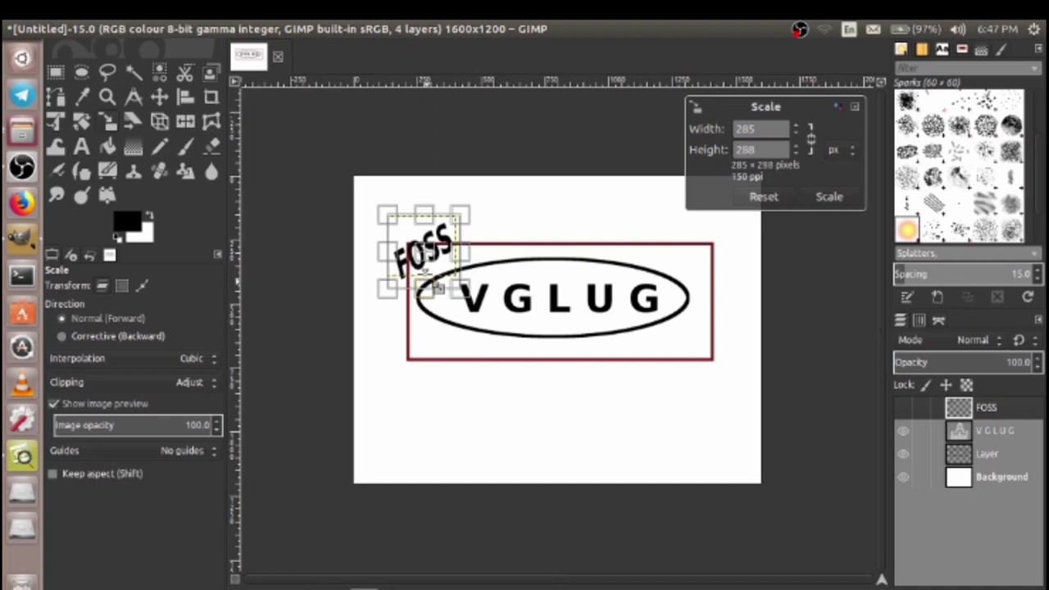
{"action": "left_click", "coordinate": [824, 197]}
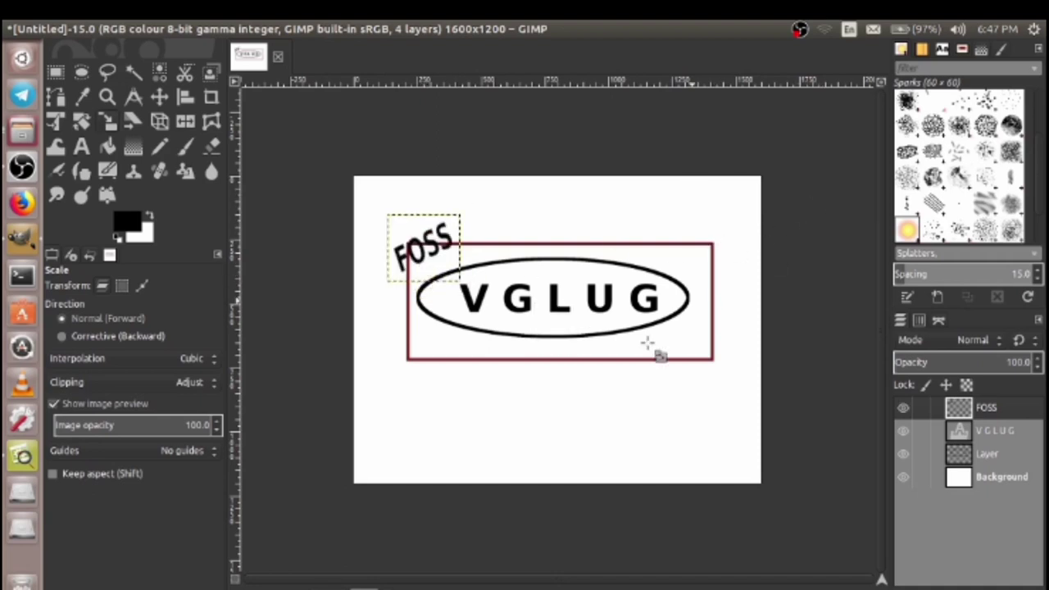
{"action": "left_click", "coordinate": [438, 386]}
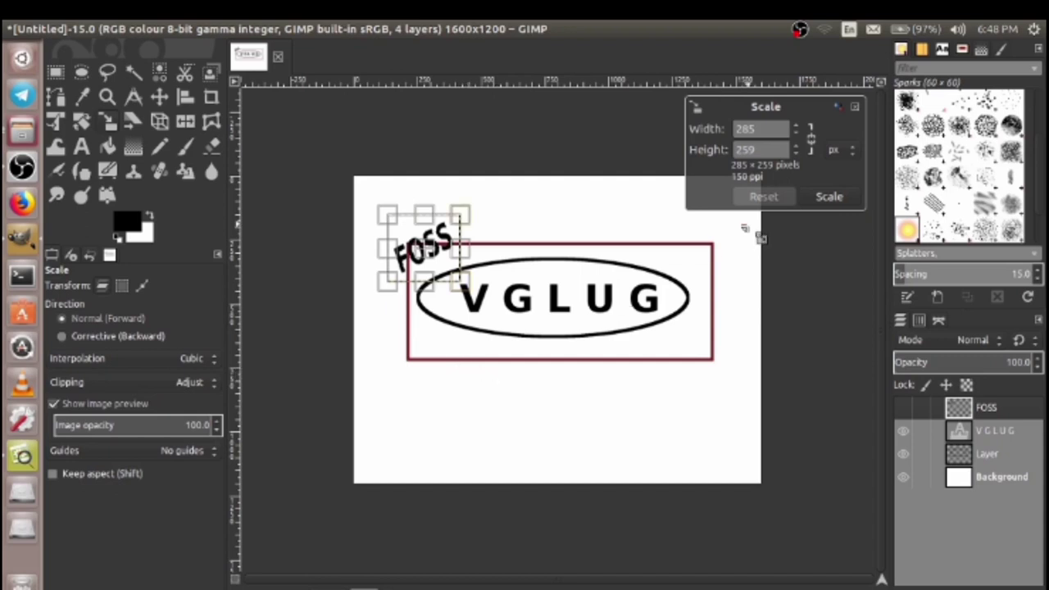
{"action": "left_click", "coordinate": [832, 197]}
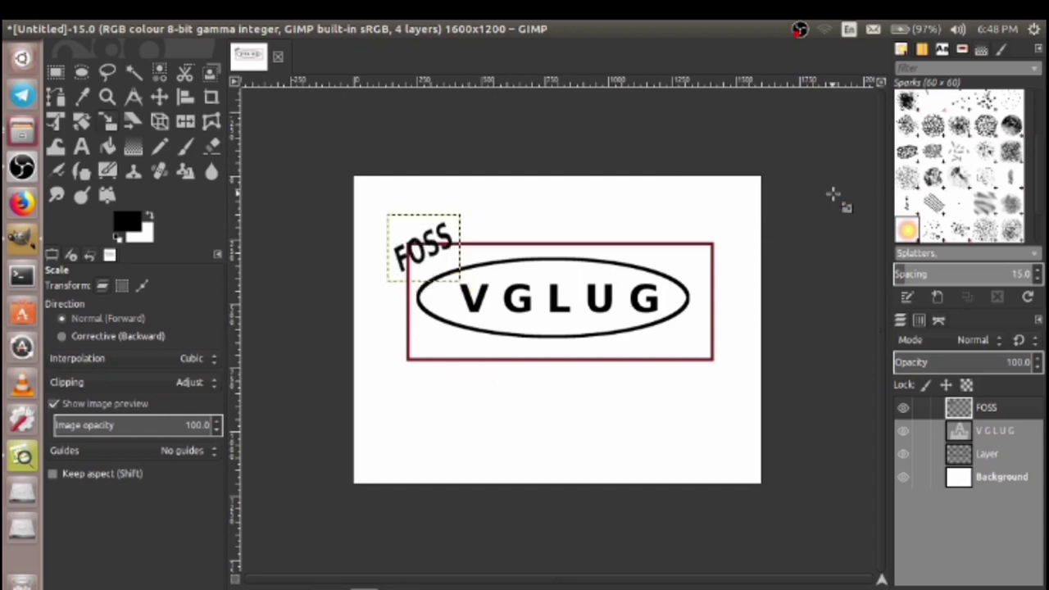
{"action": "left_click", "coordinate": [440, 382]}
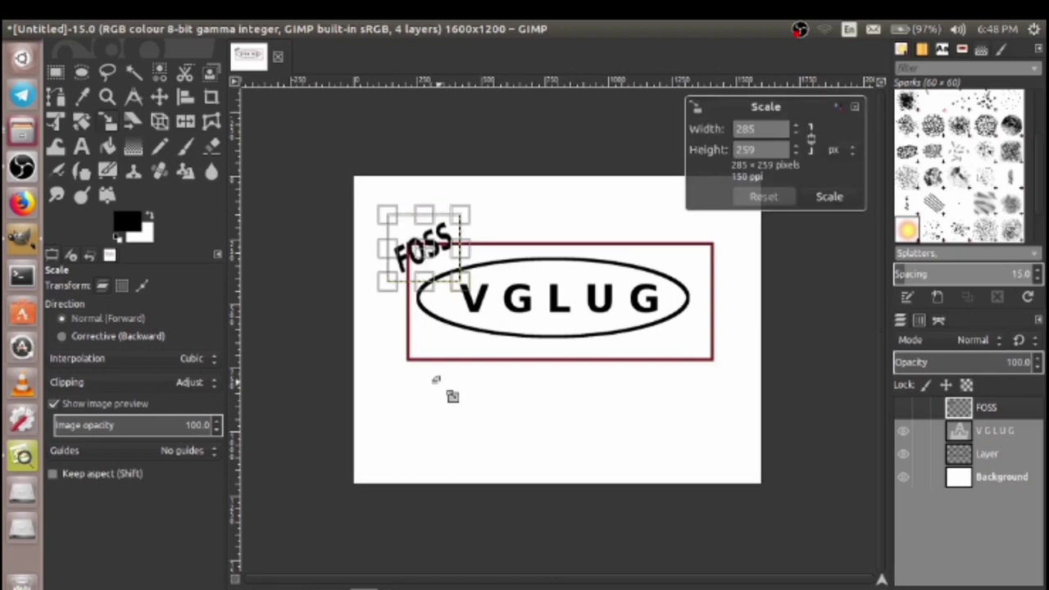
{"action": "left_click", "coordinate": [848, 203]}
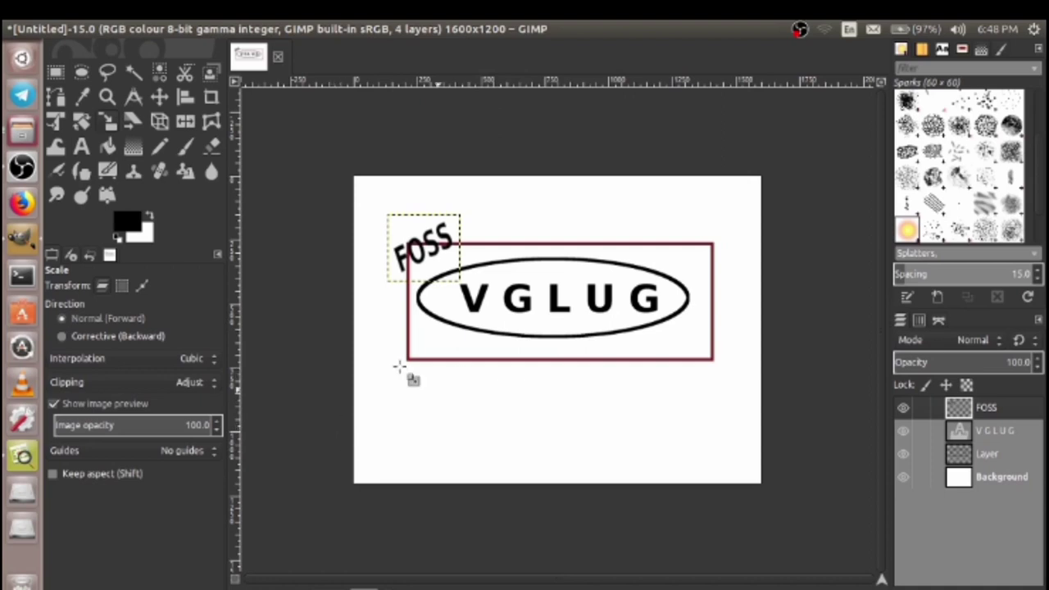
Add a text layer below the frame reading 'SFD_2020 VGLUG_5050', fix the digits, and select it all
{"action": "left_click", "coordinate": [80, 152]}
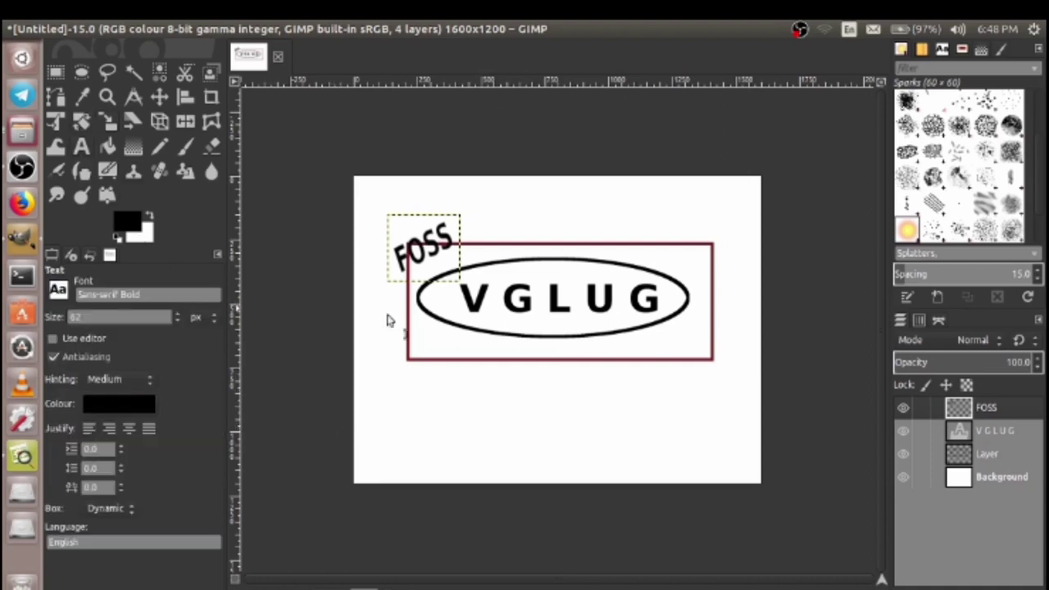
{"action": "left_click", "coordinate": [434, 367]}
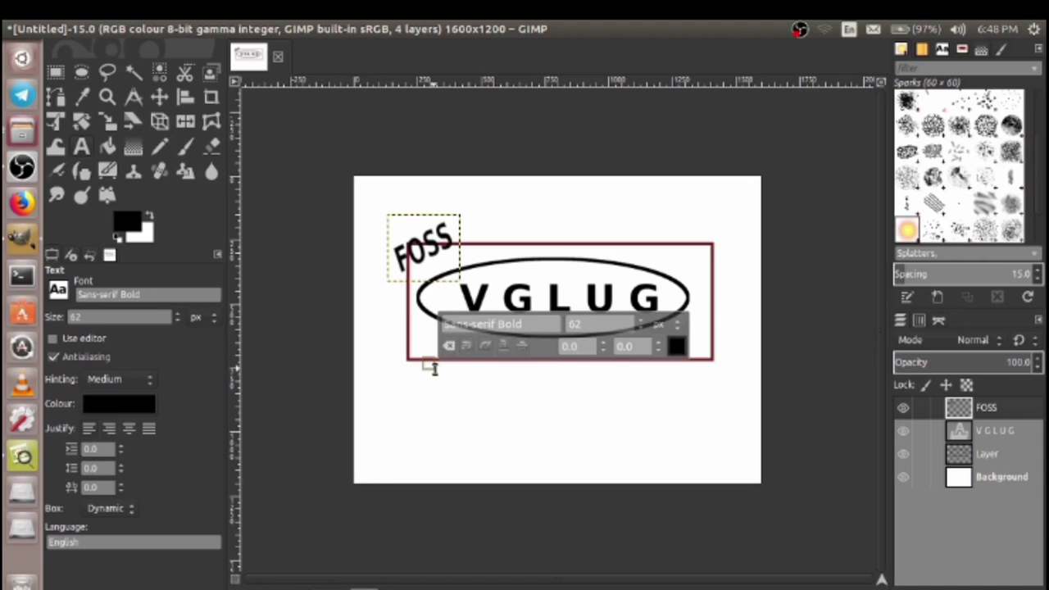
{"action": "type", "text": "S"}
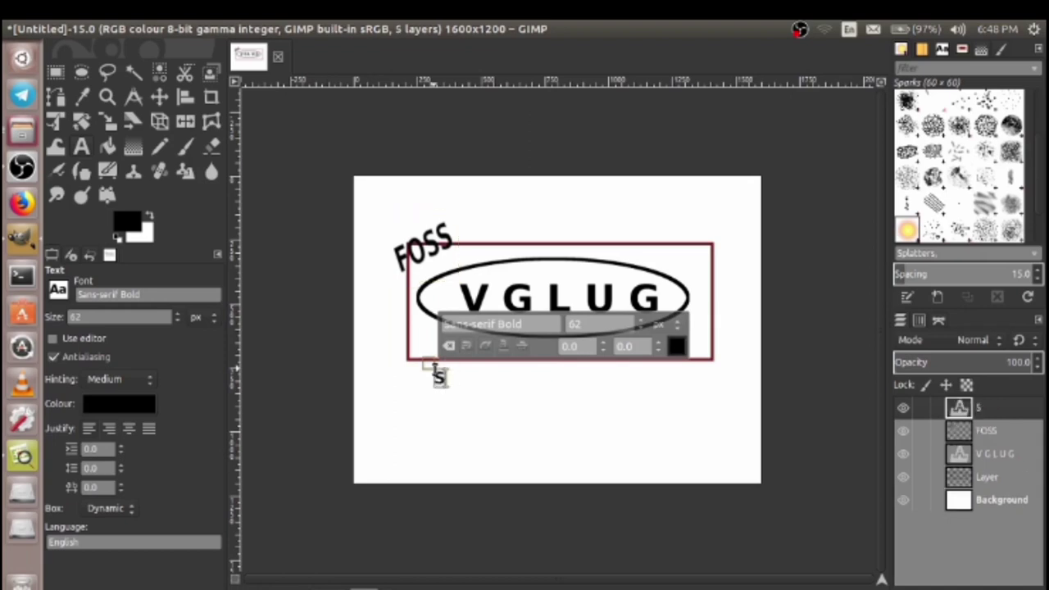
{"action": "type", "text": "FD_2020 VG"}
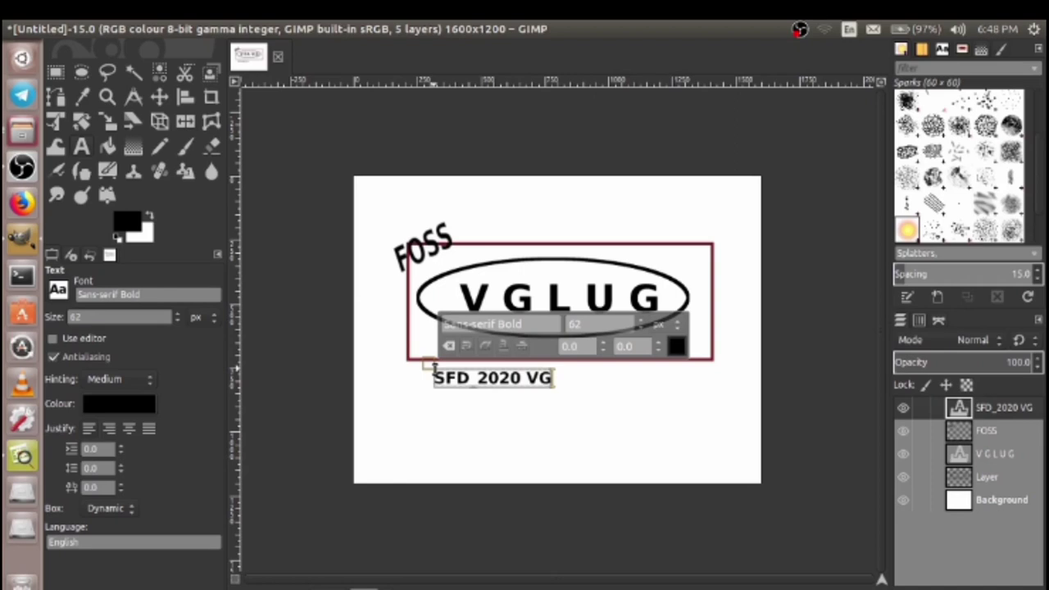
{"action": "type", "text": "LUG50505"}
{"action": "key", "text": "BackSpace"}
{"action": "key", "text": "BackSpace"}
{"action": "key", "text": "BackSpace"}
{"action": "key", "text": "BackSpace"}
{"action": "key", "text": "BackSpace"}
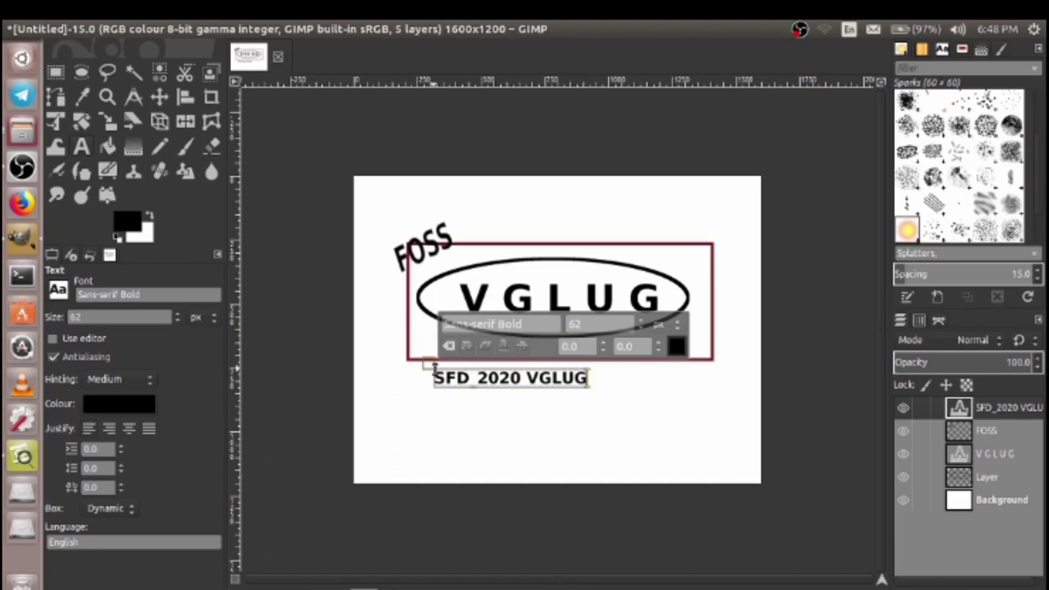
{"action": "type", "text": "5050"}
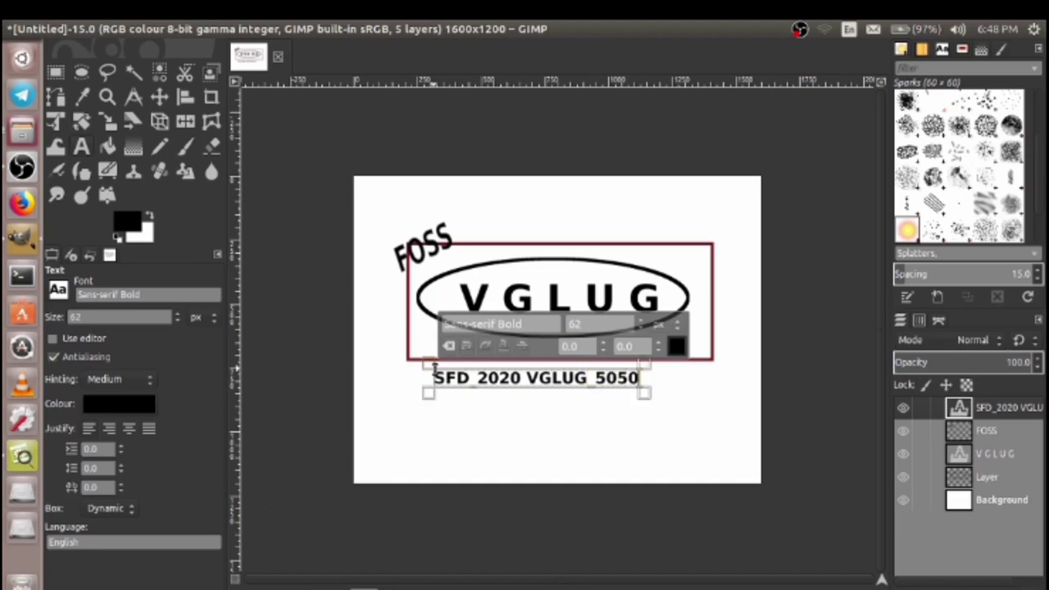
{"action": "key", "text": "BackSpace"}
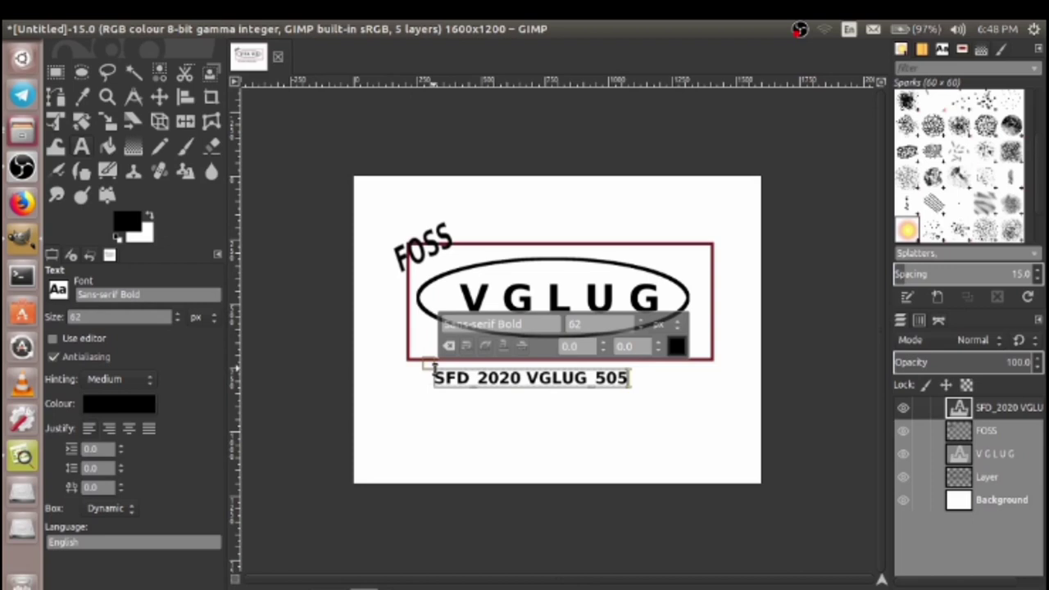
{"action": "type", "text": "0"}
{"action": "key", "text": "ctrl+a"}
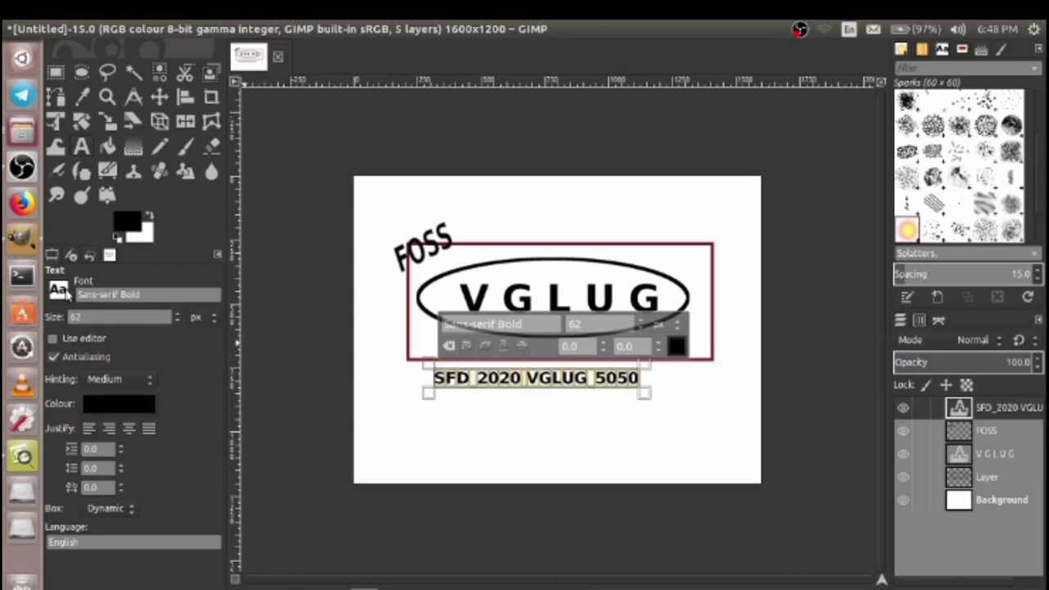
Change the caption's font to Sans-serif Bold Italic
{"action": "left_click", "coordinate": [59, 291]}
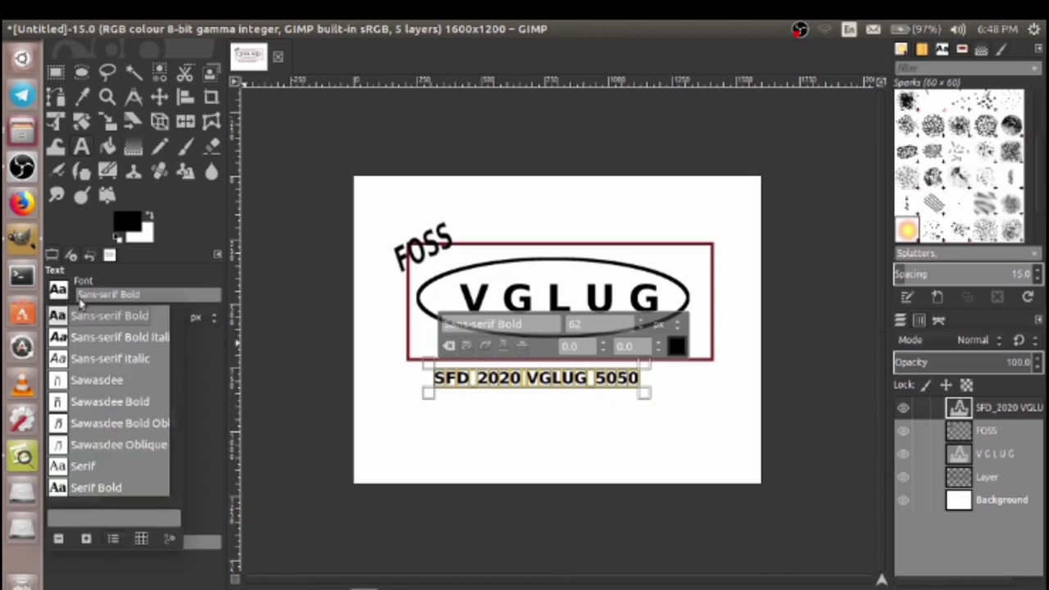
{"action": "left_click", "coordinate": [119, 337]}
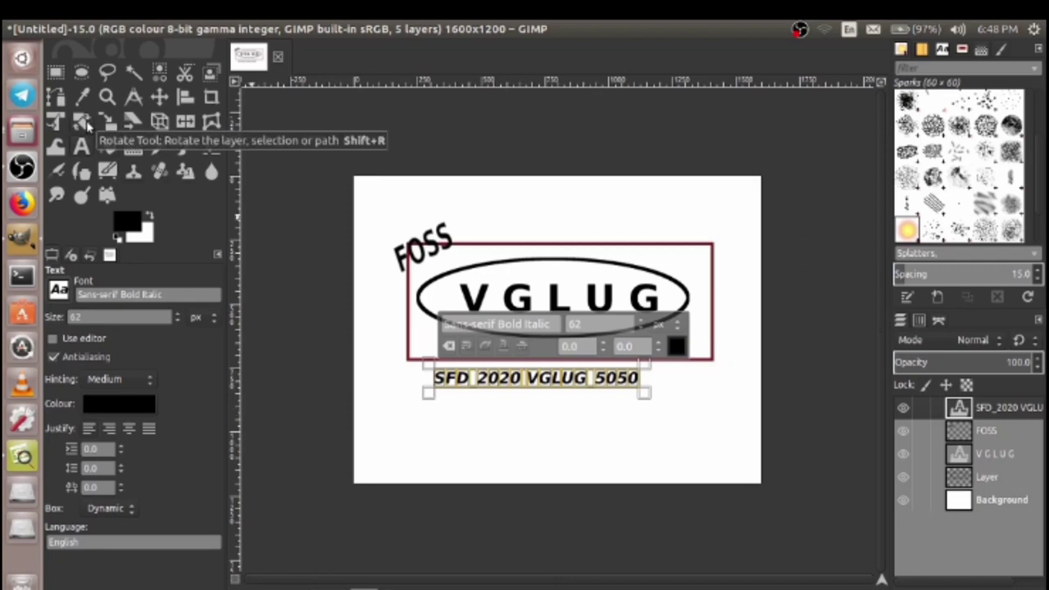
{"action": "left_click", "coordinate": [86, 124]}
Stretch the italic caption to 1098 × 59 px so it spans the frame's width
{"action": "left_click", "coordinate": [107, 124]}
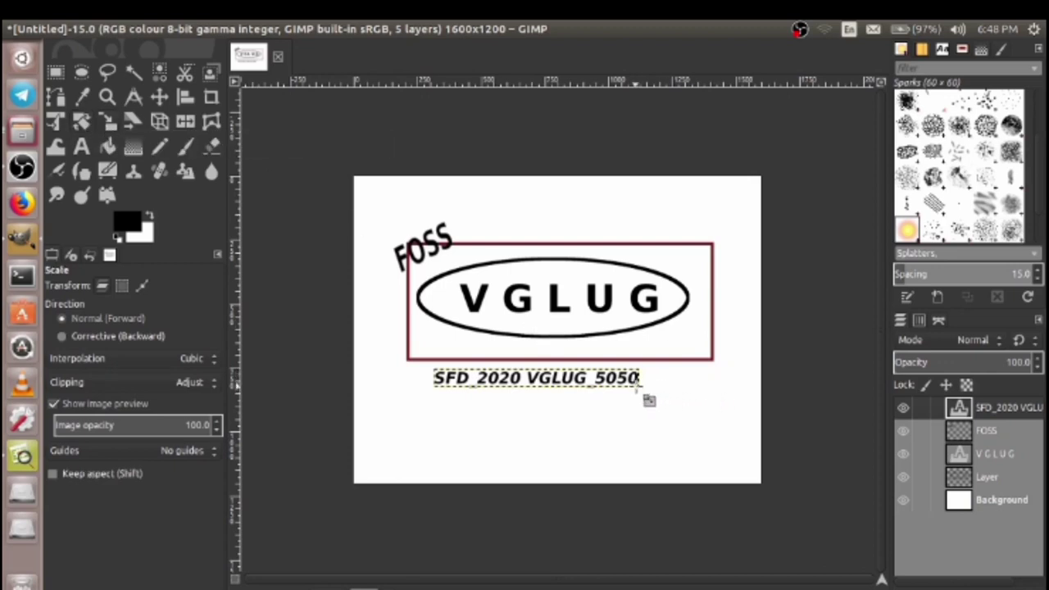
{"action": "left_click_drag", "start_coordinate": [651, 397], "coordinate": [712, 398]}
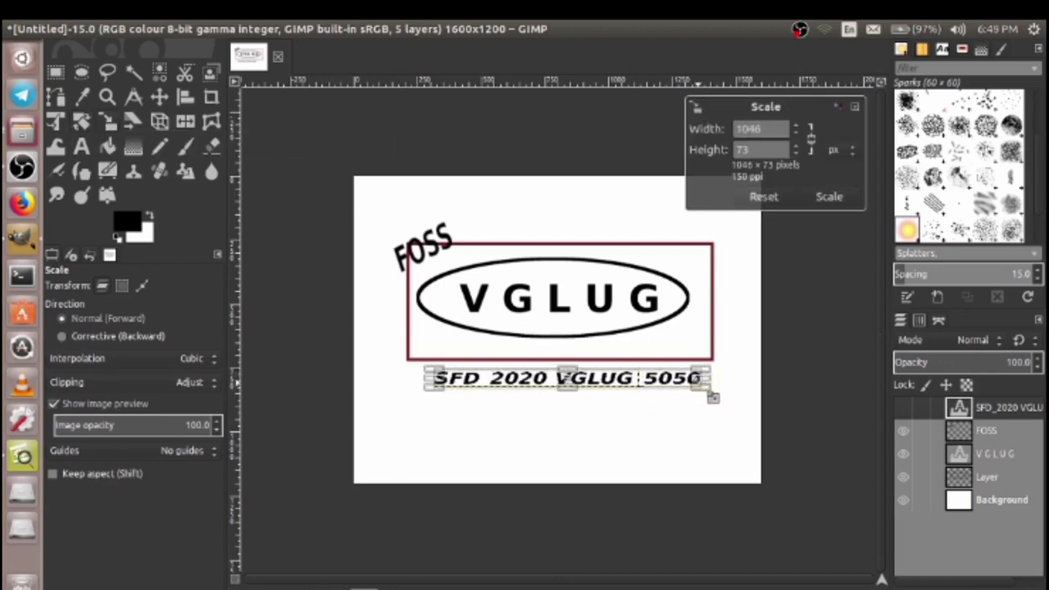
{"action": "left_click_drag", "start_coordinate": [437, 381], "coordinate": [419, 377]}
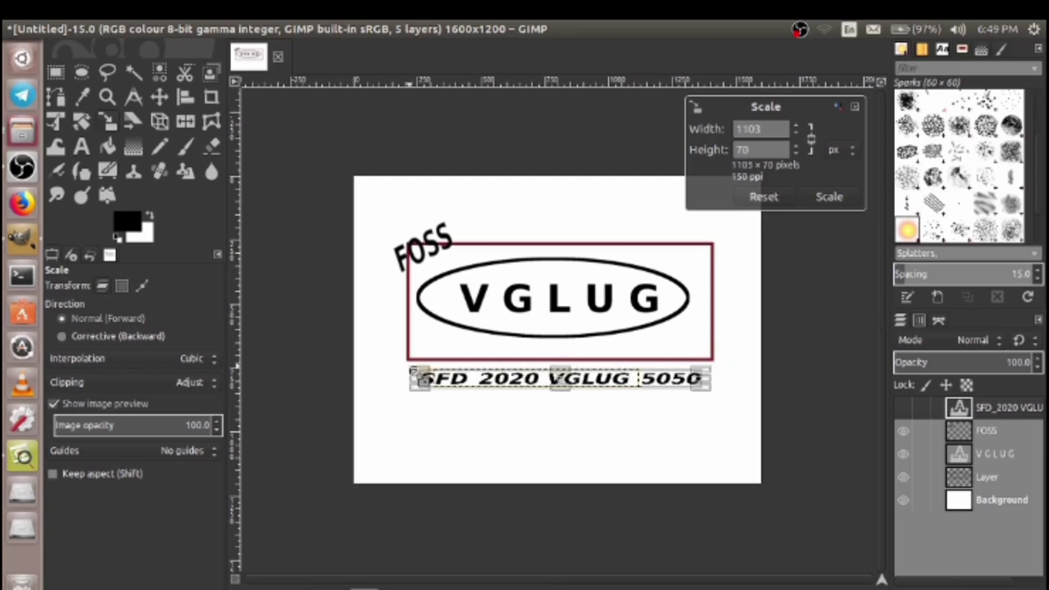
{"action": "left_click_drag", "start_coordinate": [713, 396], "coordinate": [727, 393]}
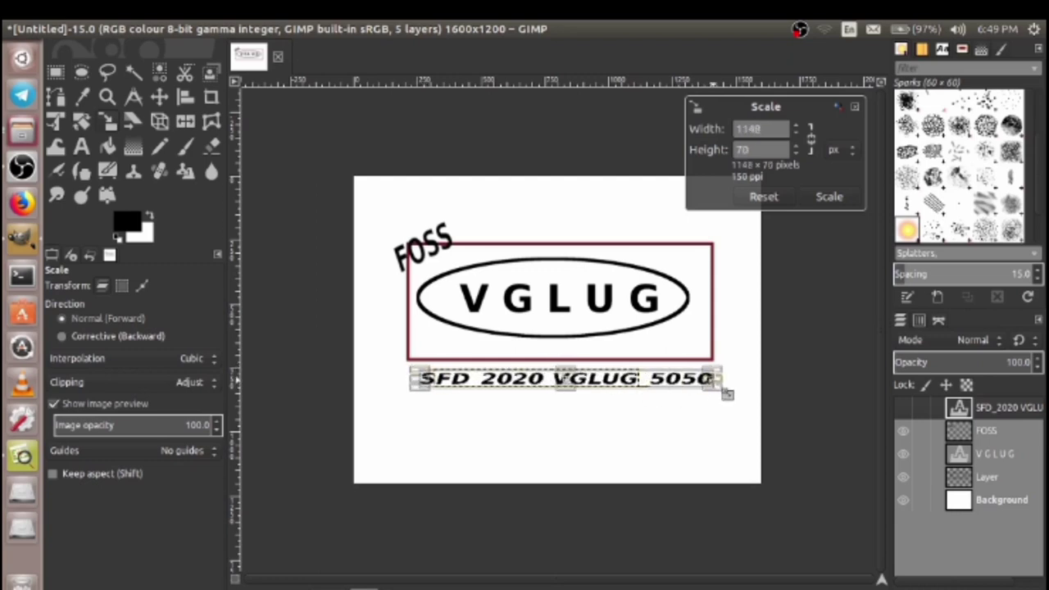
{"action": "left_click", "coordinate": [828, 196]}
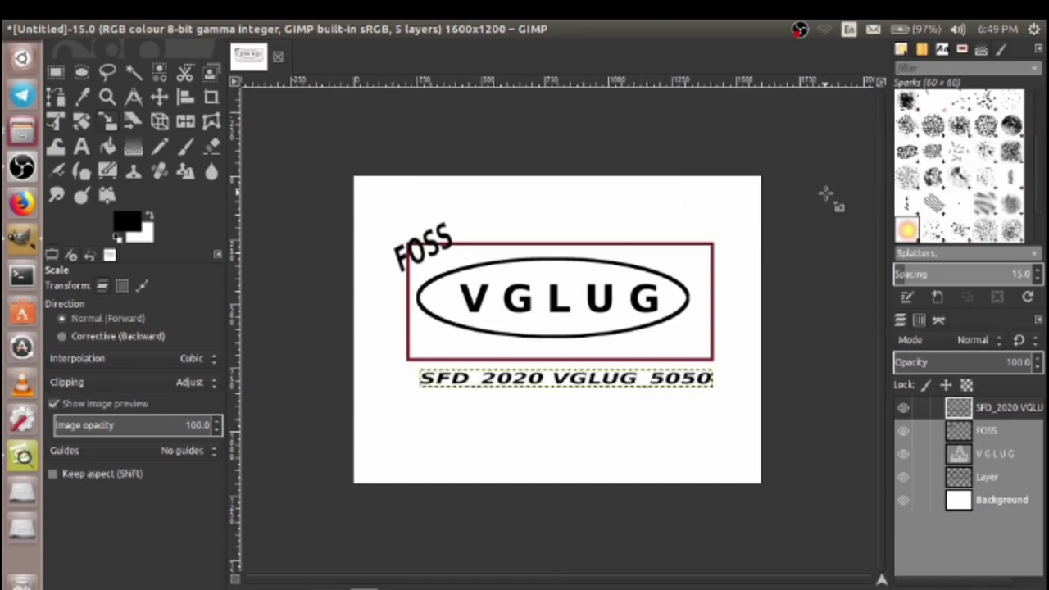
{"action": "left_click", "coordinate": [713, 394]}
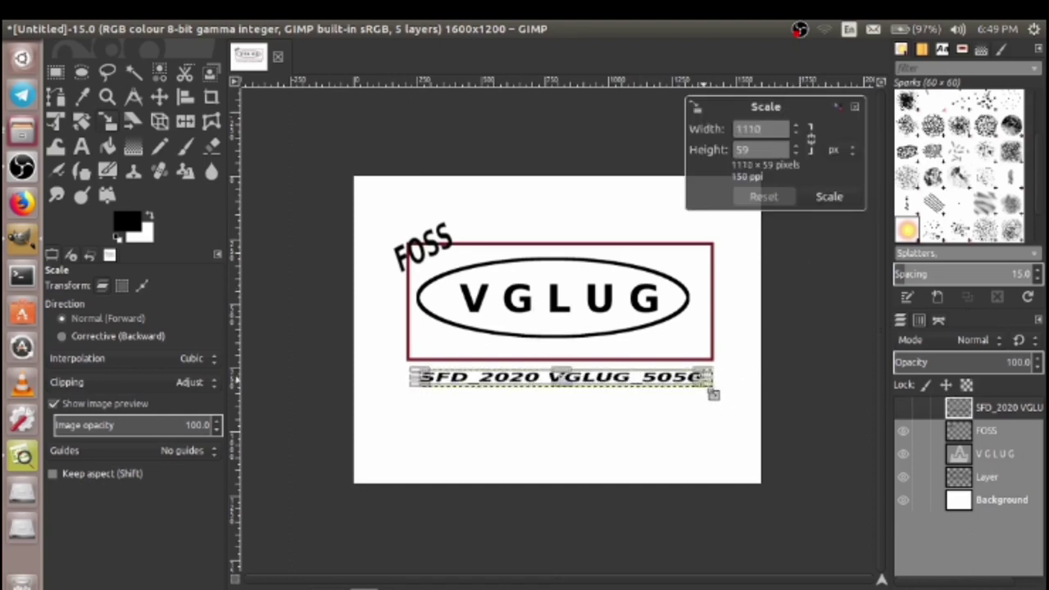
{"action": "left_click_drag", "start_coordinate": [713, 395], "coordinate": [710, 394]}
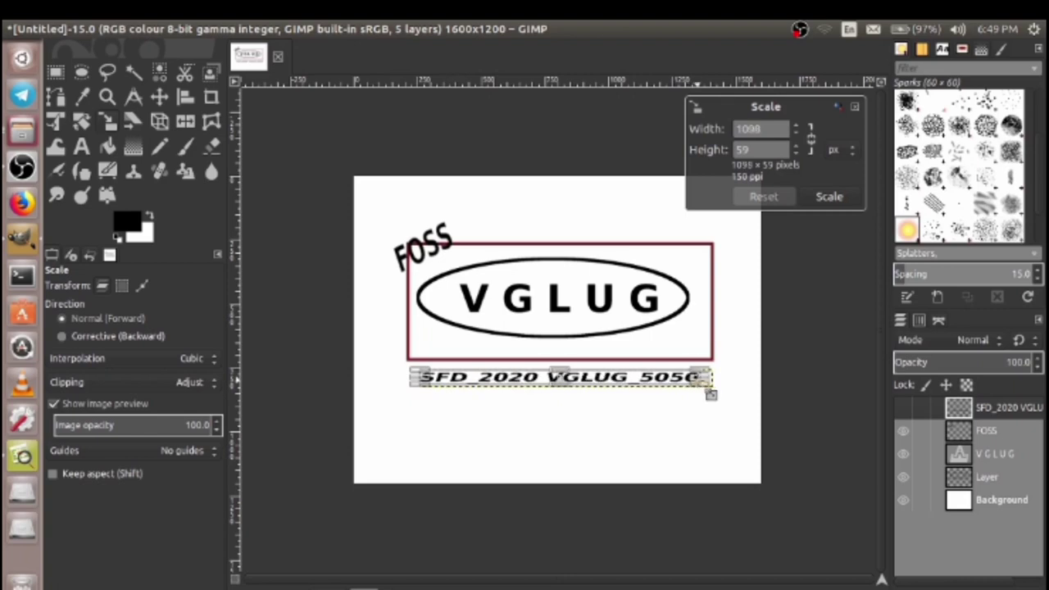
{"action": "left_click", "coordinate": [827, 197]}
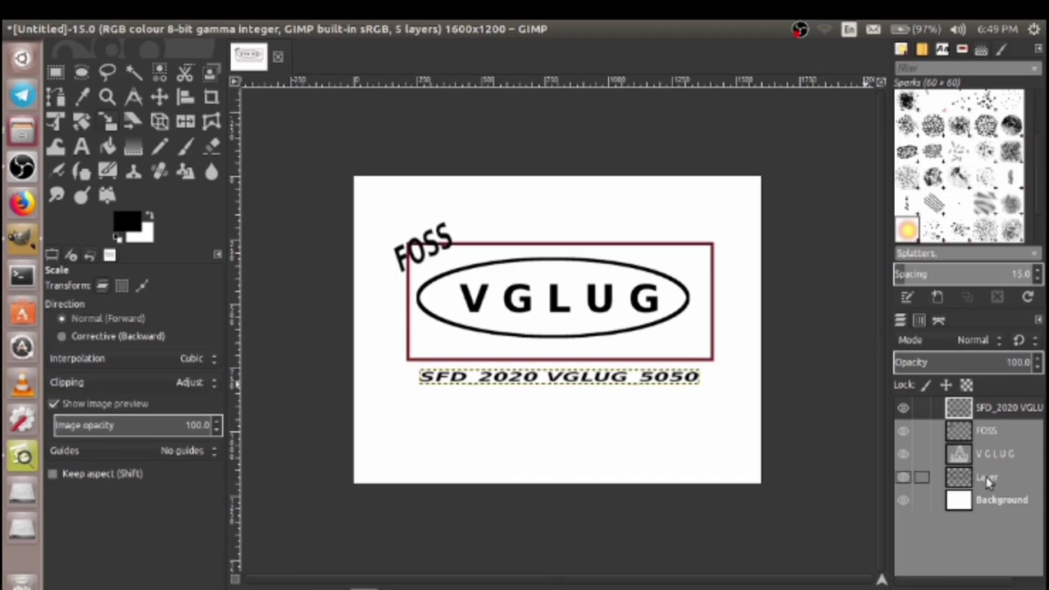
{"action": "left_click", "coordinate": [987, 481]}
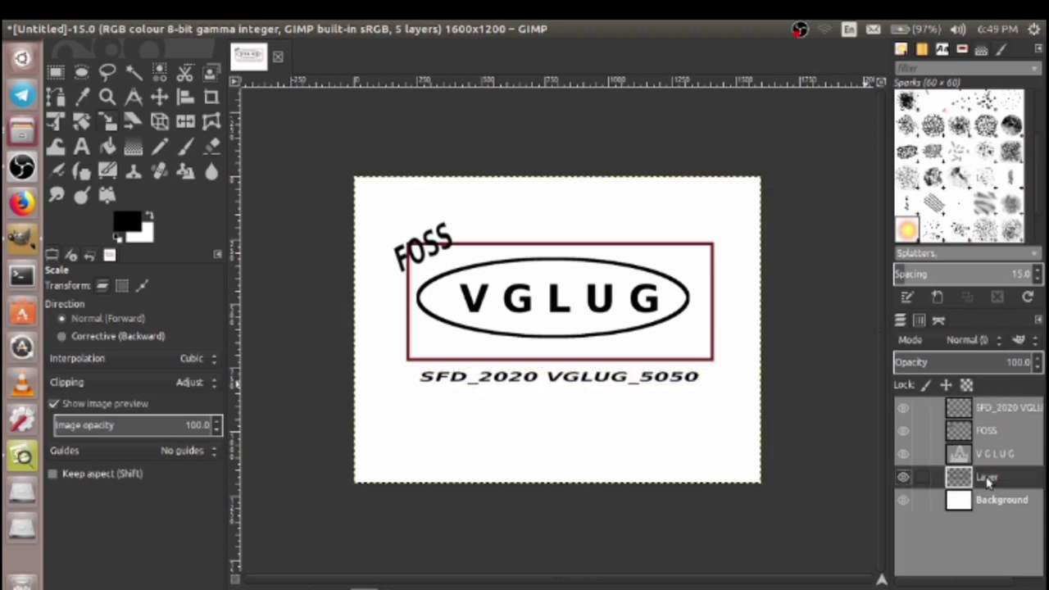
{"action": "left_click", "coordinate": [56, 73]}
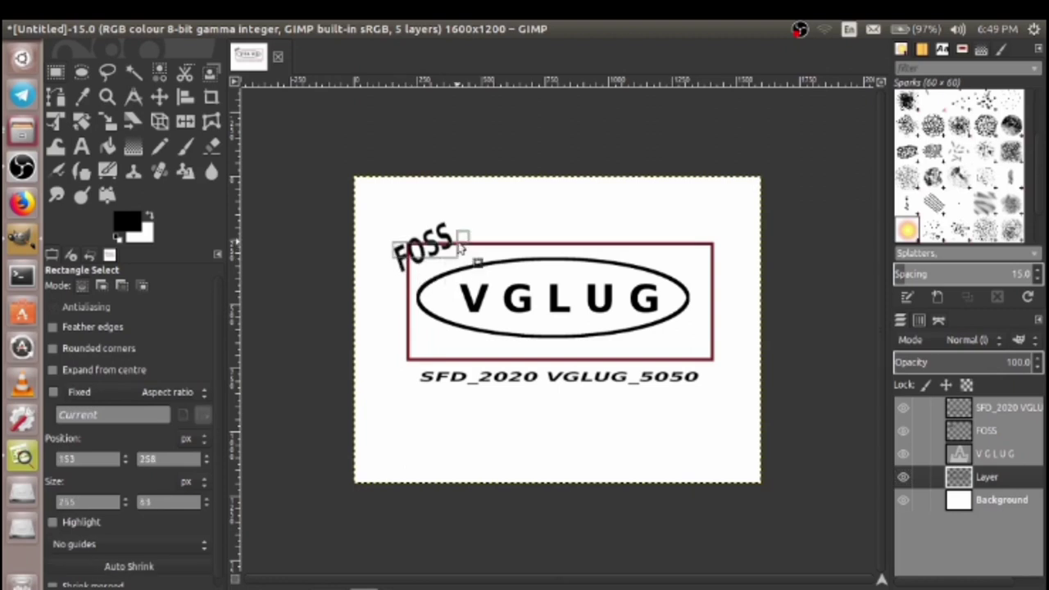
{"action": "left_click_drag", "start_coordinate": [409, 264], "coordinate": [455, 237]}
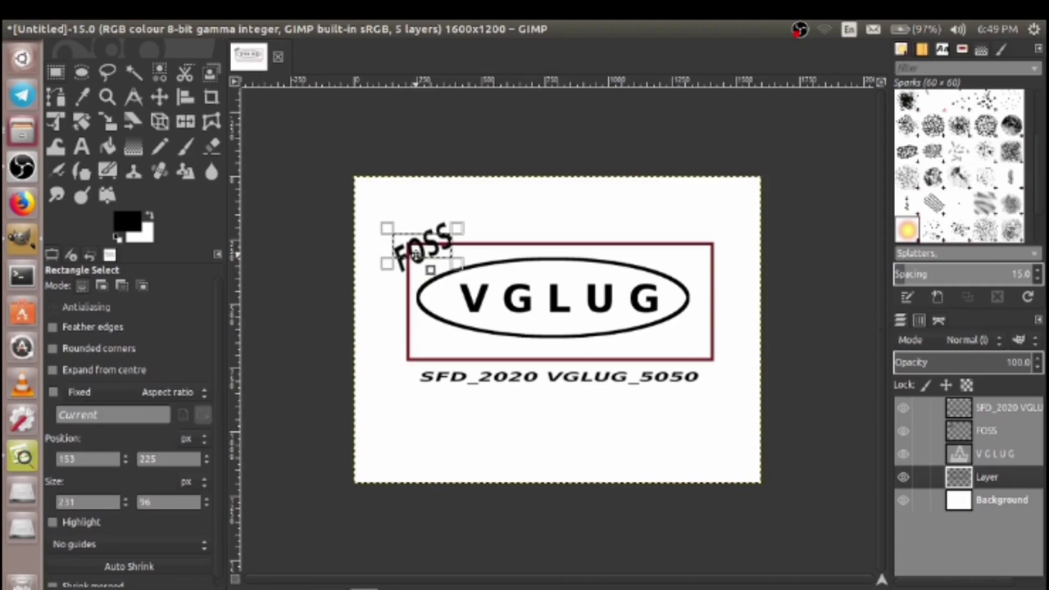
{"action": "left_click_drag", "start_coordinate": [430, 272], "coordinate": [430, 280]}
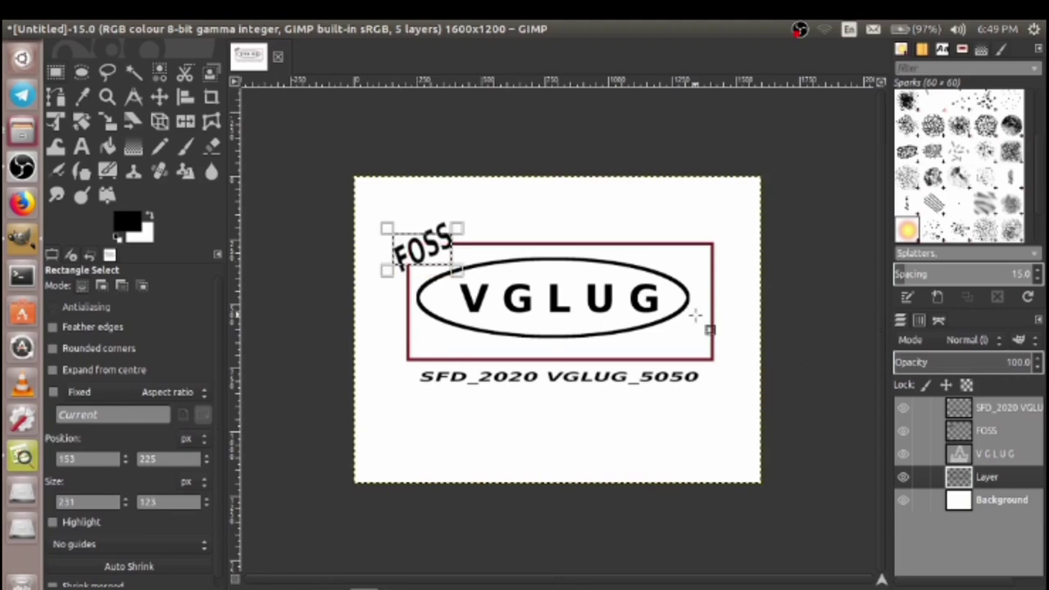
{"action": "left_click", "coordinate": [832, 297]}
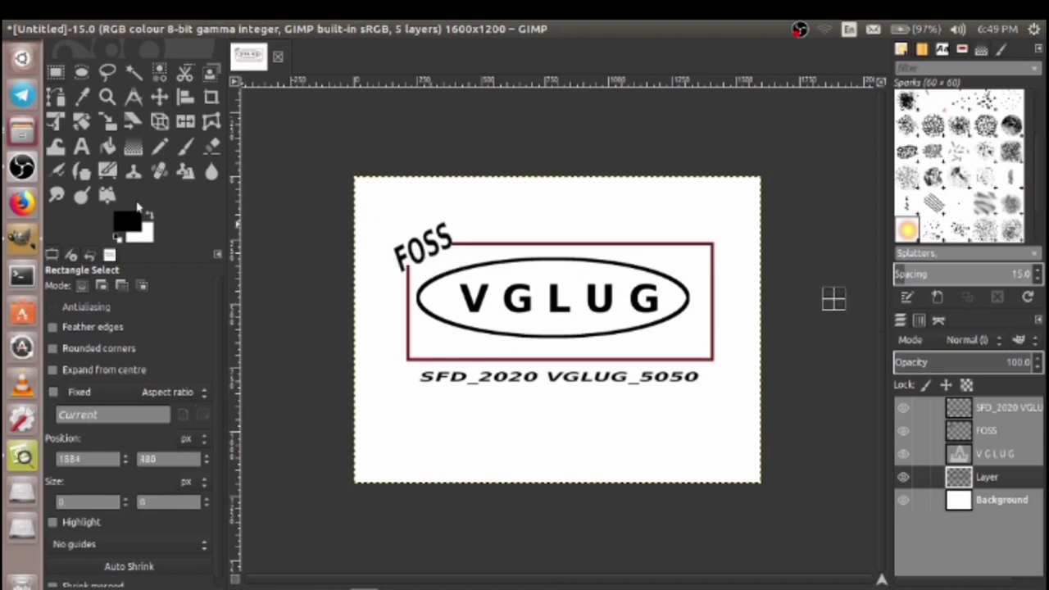
Preview a -16.36° tilt of the frame-and-ellipse layer, then reset the angle to 0.00
{"action": "left_click", "coordinate": [81, 122]}
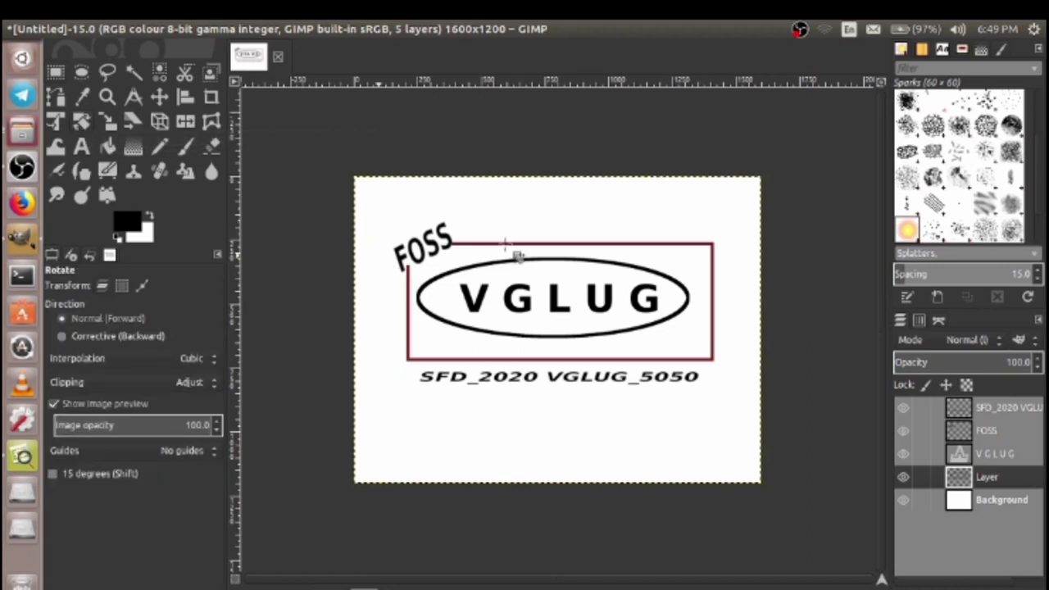
{"action": "left_click", "coordinate": [422, 219]}
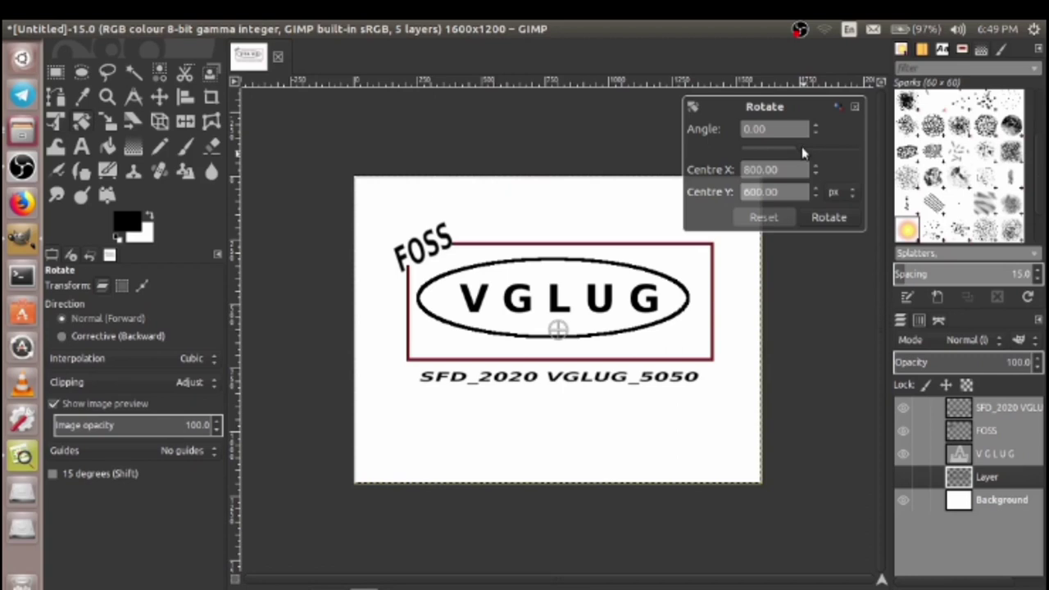
{"action": "left_click_drag", "start_coordinate": [802, 152], "coordinate": [804, 152]}
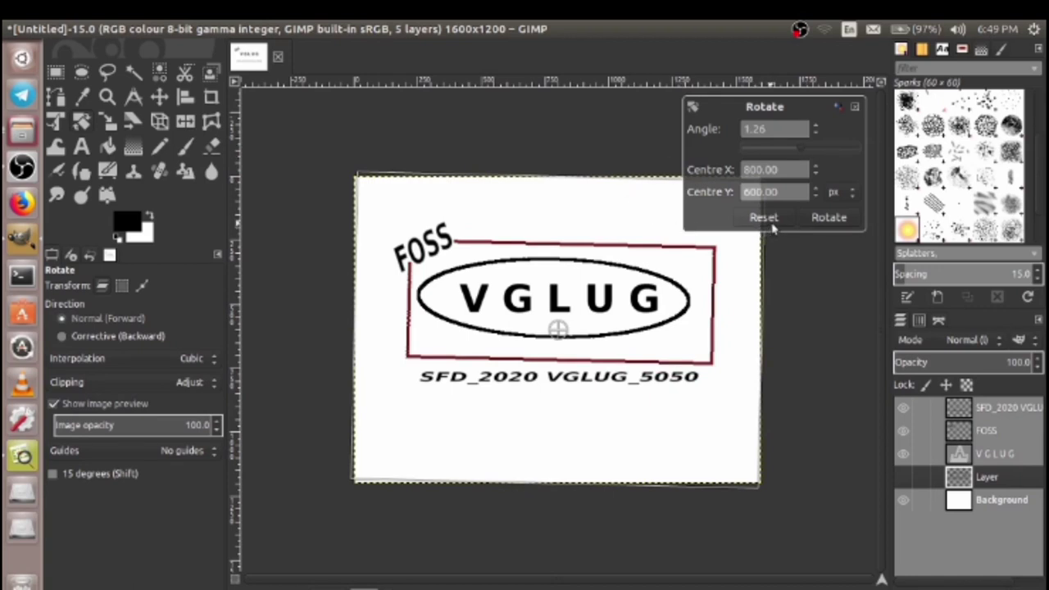
{"action": "type", "text": "-"}
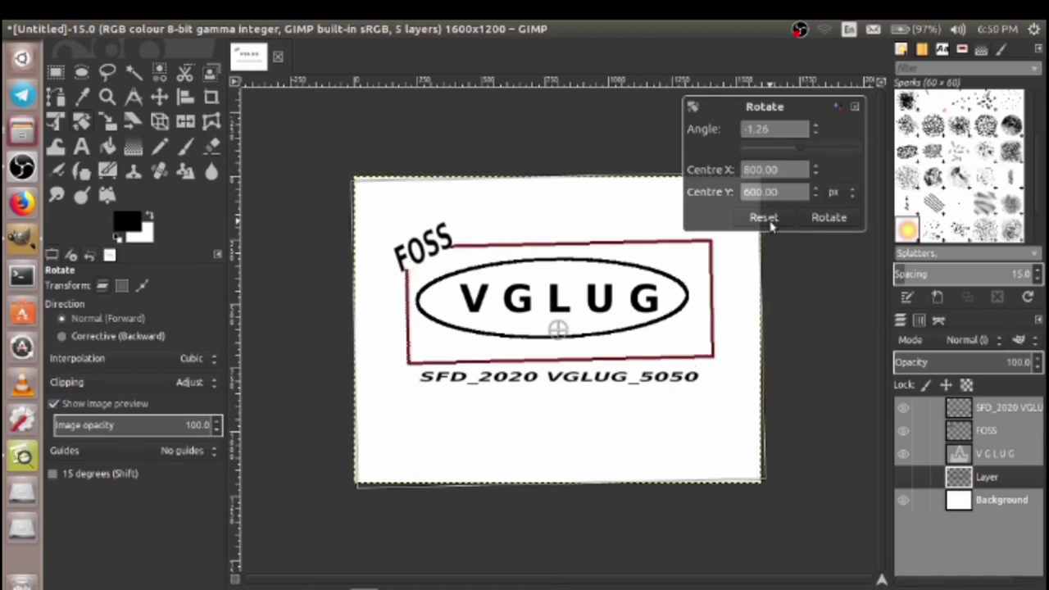
{"action": "type", "text": "-6.29"}
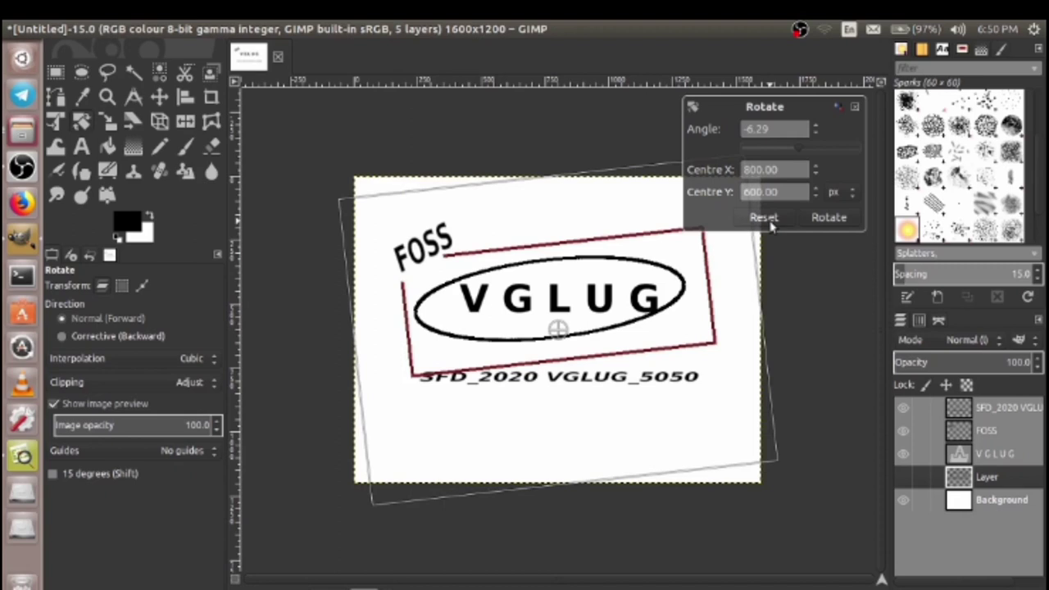
{"action": "key", "text": "Down"}
{"action": "key", "text": "Down"}
{"action": "key", "text": "Down"}
{"action": "key", "text": "Down"}
{"action": "key", "text": "Down"}
{"action": "key", "text": "Down"}
{"action": "key", "text": "Down"}
{"action": "key", "text": "Down"}
{"action": "key", "text": "Down"}
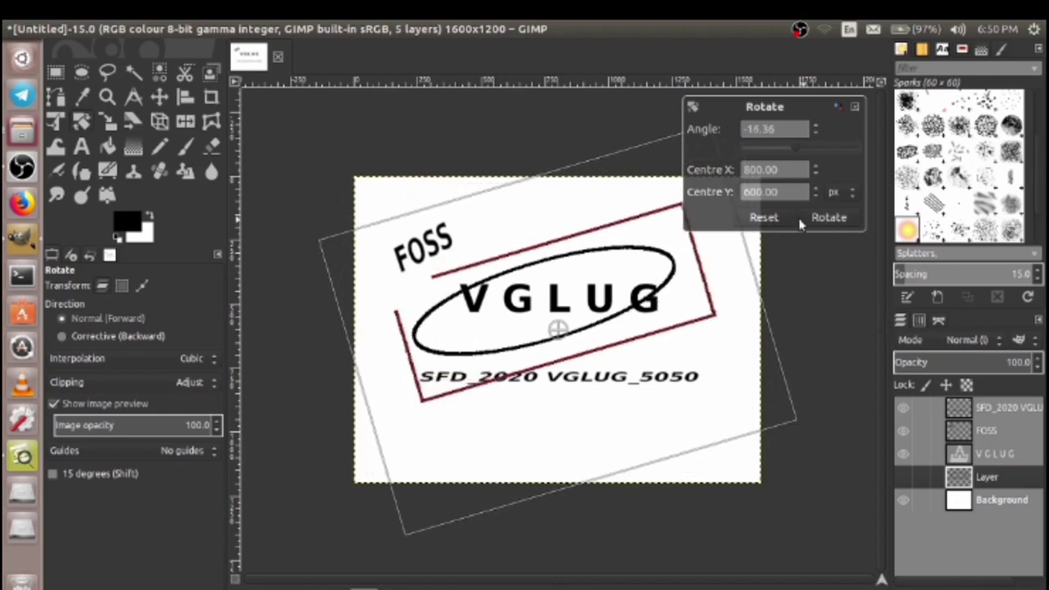
{"action": "left_click", "coordinate": [775, 220]}
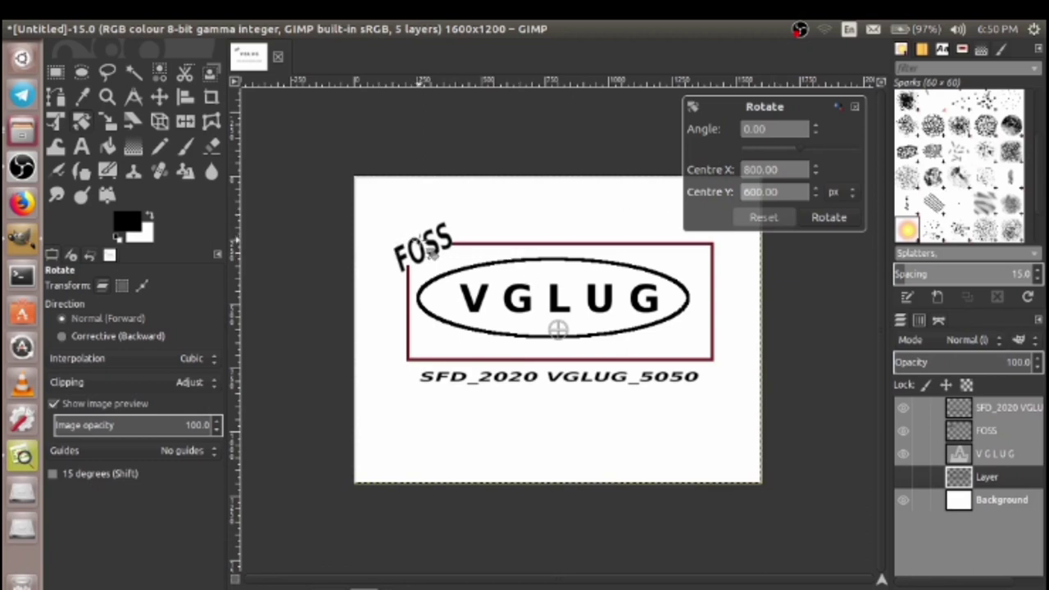
Rotate the FOSS label a further -3.78° and apply it
{"action": "left_click", "coordinate": [1030, 435]}
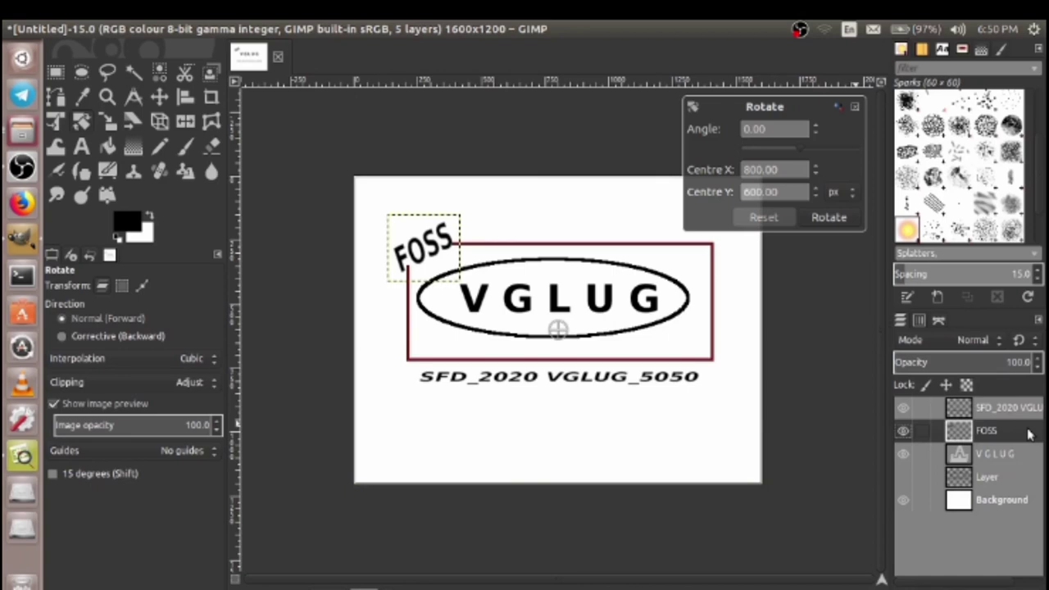
{"action": "left_click", "coordinate": [422, 251]}
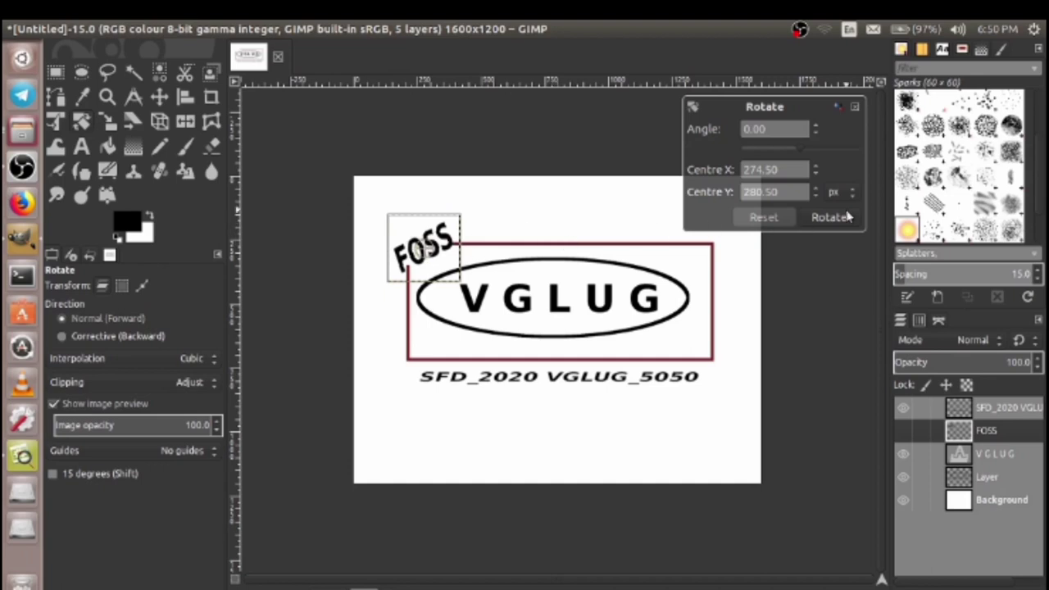
{"action": "left_click_drag", "start_coordinate": [800, 150], "coordinate": [799, 156]}
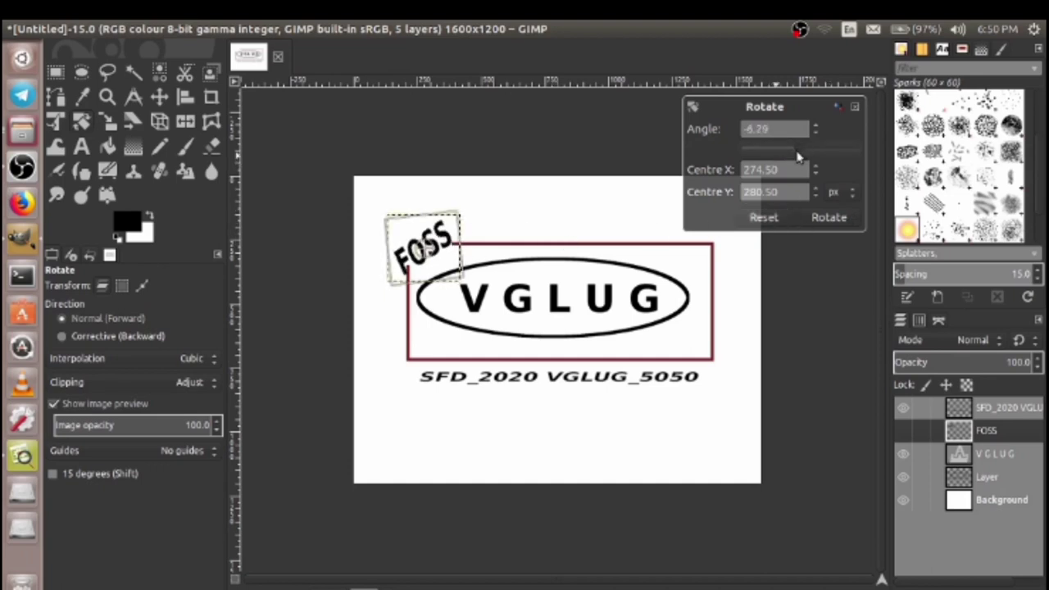
{"action": "left_click_drag", "start_coordinate": [799, 156], "coordinate": [802, 155]}
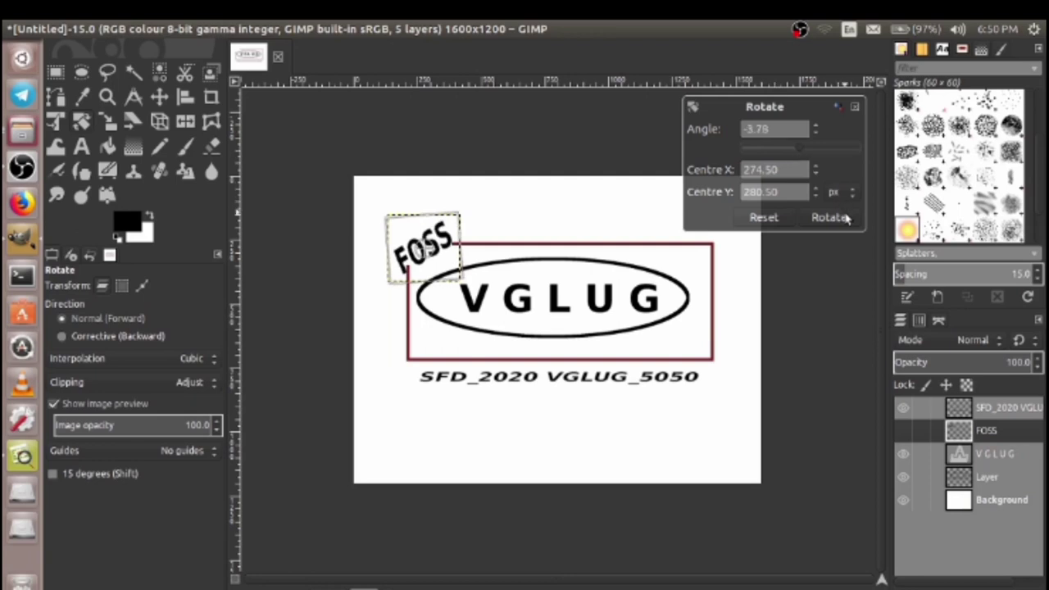
{"action": "left_click", "coordinate": [831, 217]}
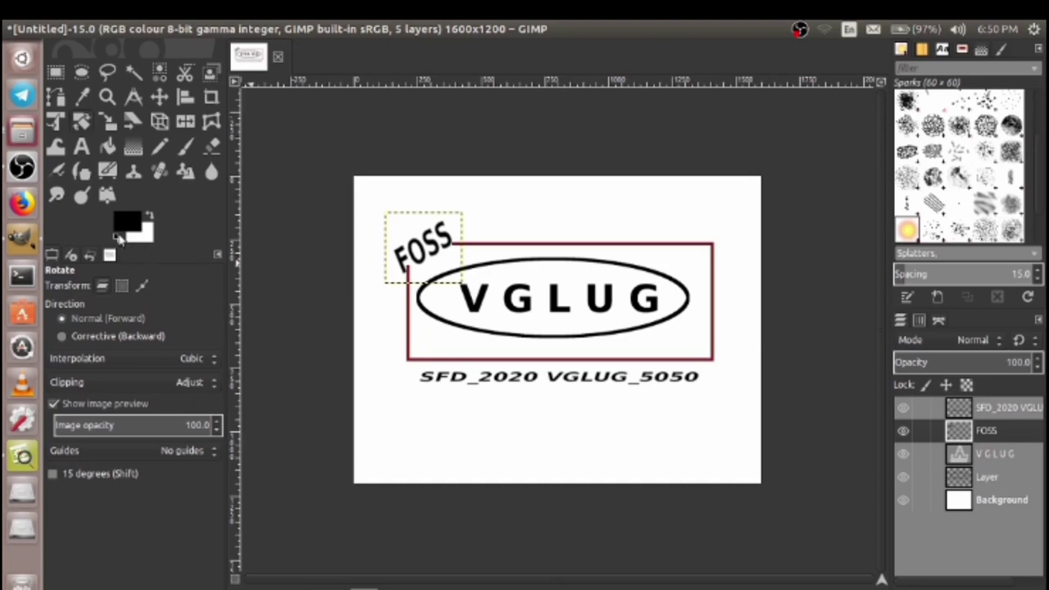
On the VGLUG layer, set the foreground colour to dark red 7b1d1d
{"action": "left_click", "coordinate": [1000, 462]}
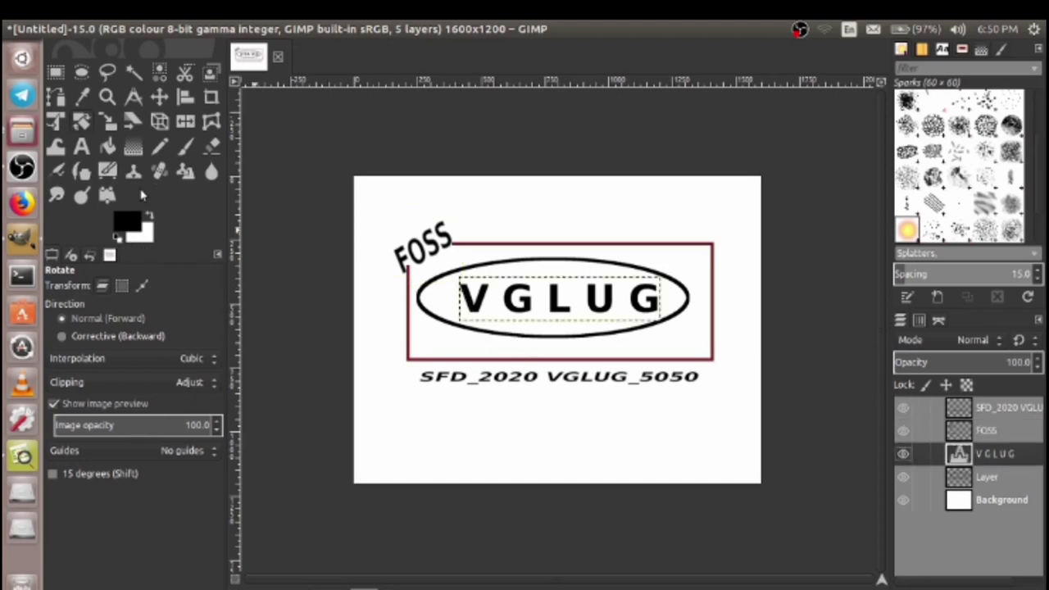
{"action": "left_click", "coordinate": [133, 223]}
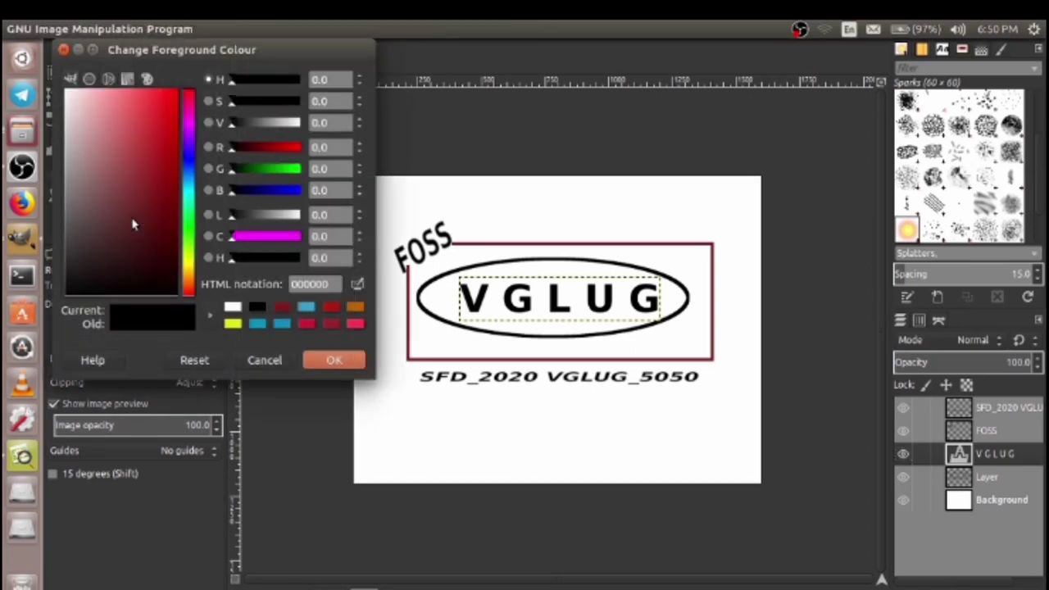
{"action": "left_click", "coordinate": [284, 308]}
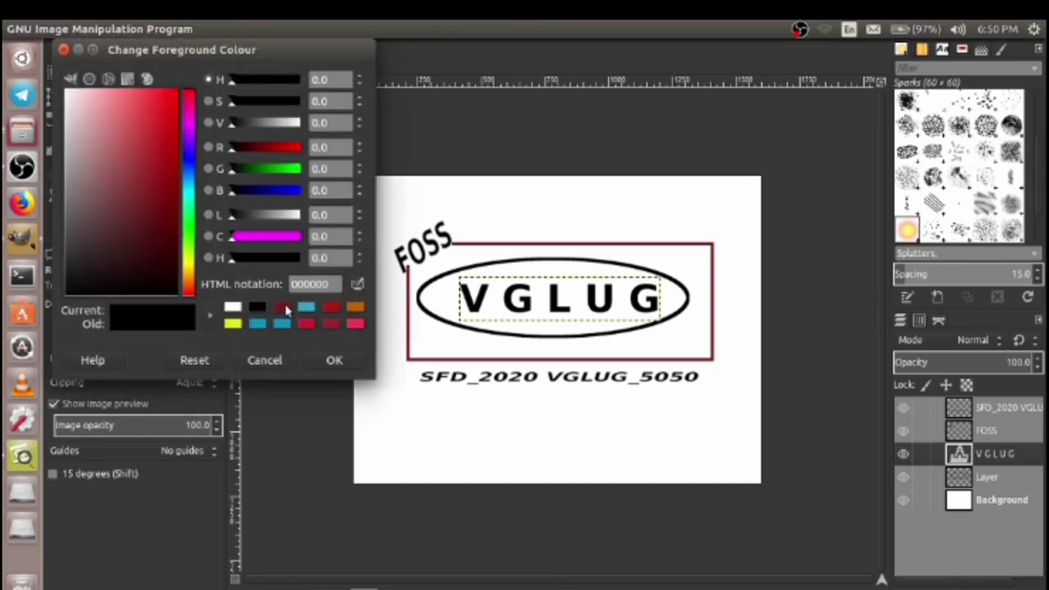
{"action": "left_click", "coordinate": [350, 365]}
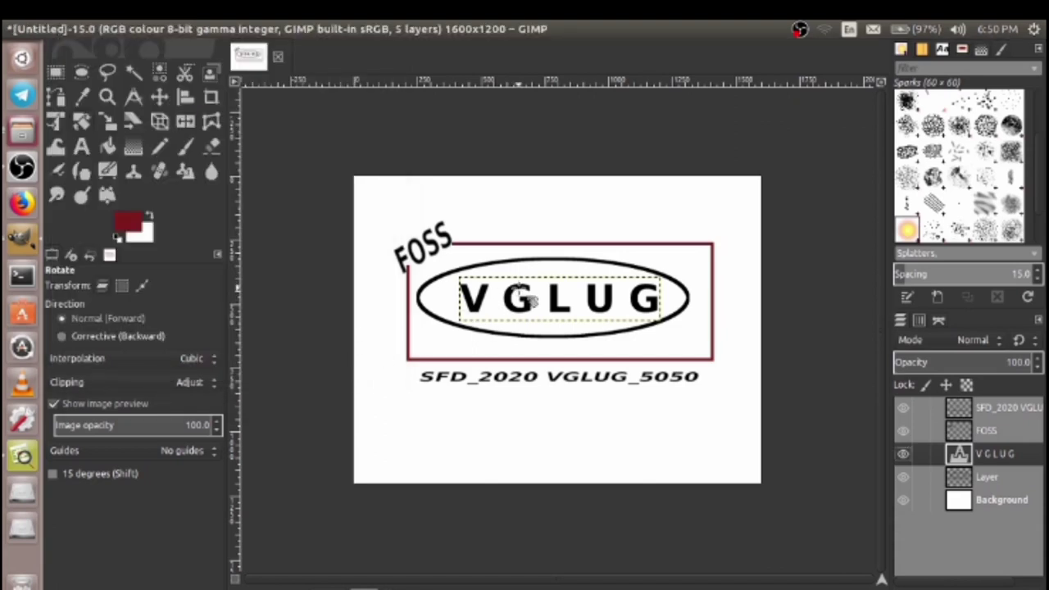
Bucket-fill the text area and the ellipse interior with dark red
{"action": "left_click", "coordinate": [107, 146]}
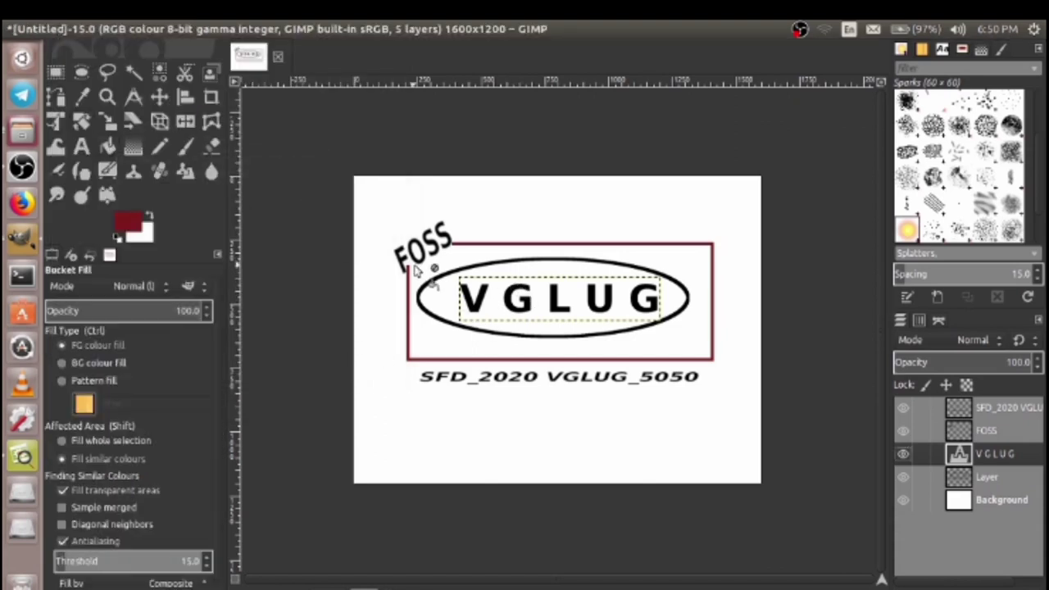
{"action": "left_click", "coordinate": [522, 307]}
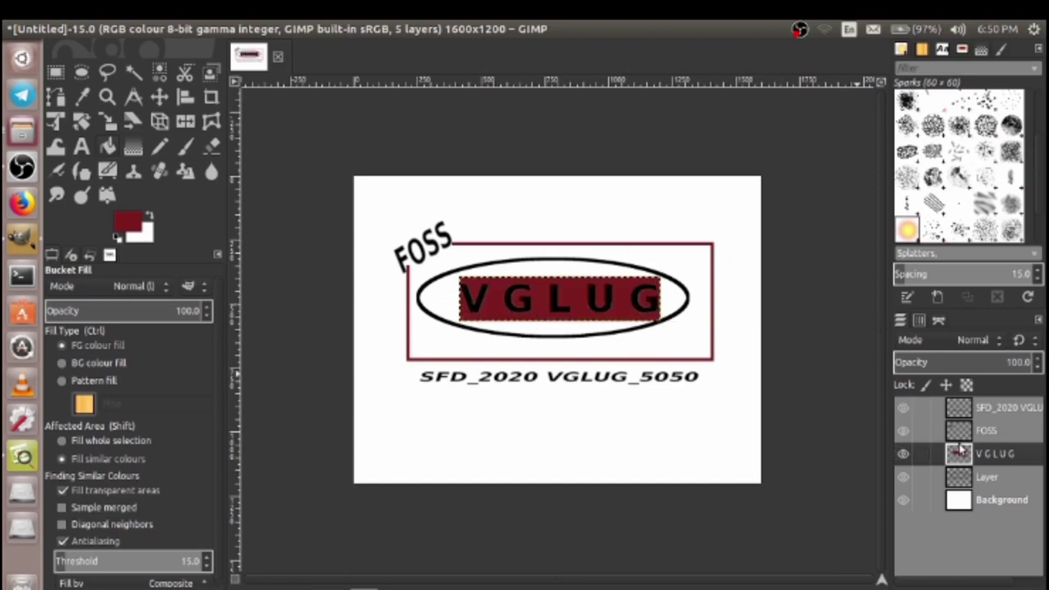
{"action": "left_click", "coordinate": [997, 478]}
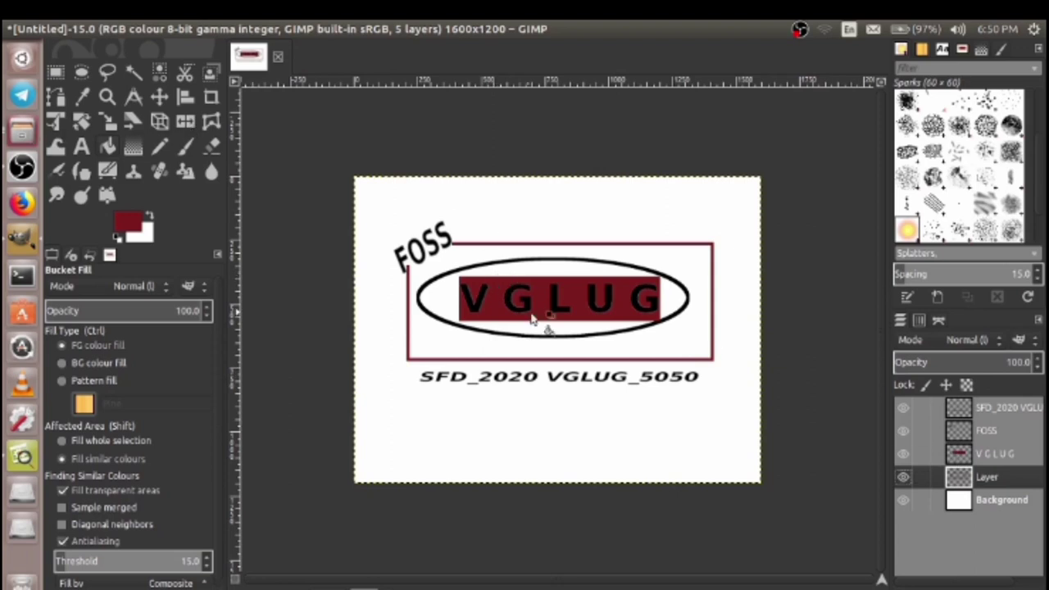
{"action": "left_click", "coordinate": [553, 316]}
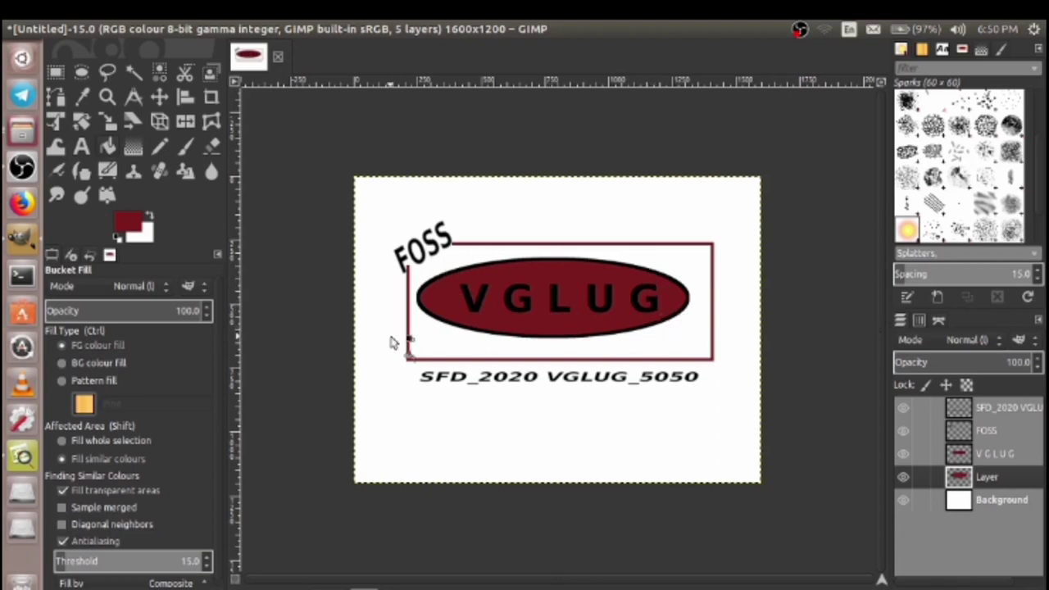
Set up the Paintbrush with the Sparks brush at size 127.15
{"action": "left_click", "coordinate": [184, 148]}
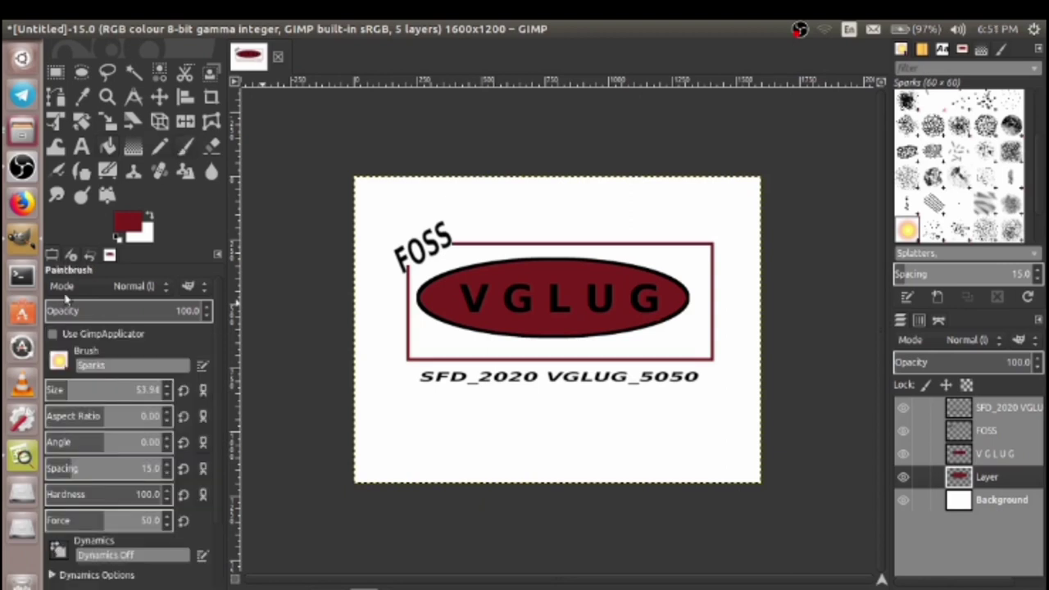
{"action": "left_click", "coordinate": [58, 362]}
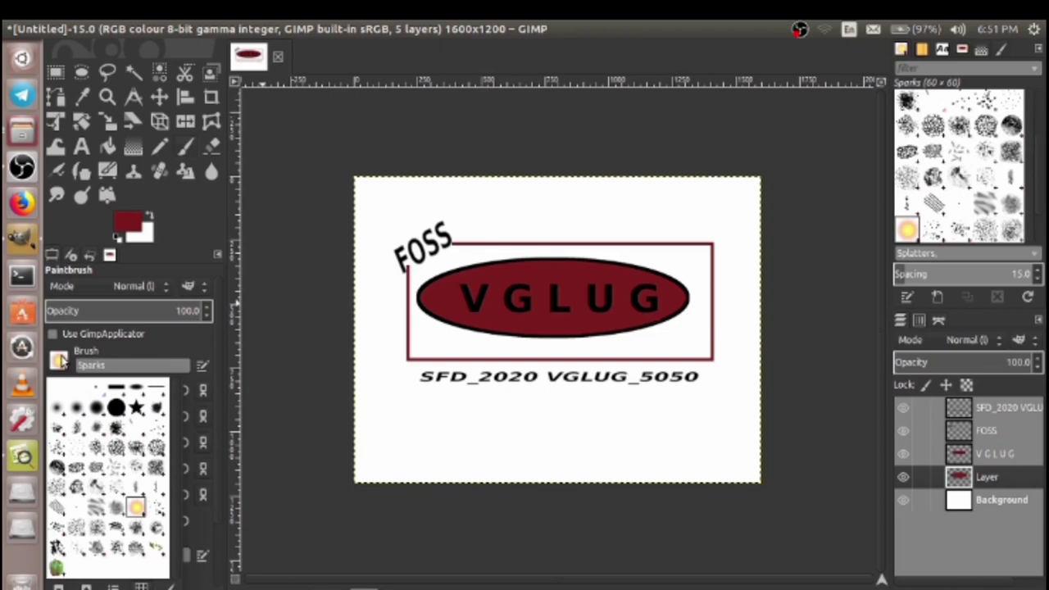
{"action": "left_click", "coordinate": [59, 360]}
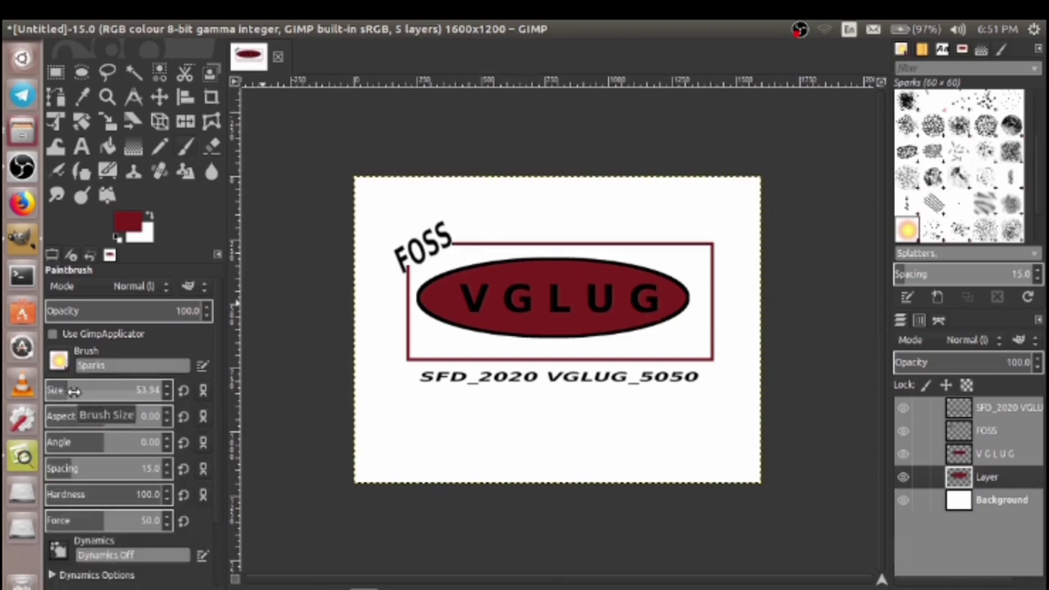
{"action": "left_click_drag", "start_coordinate": [64, 390], "coordinate": [82, 390]}
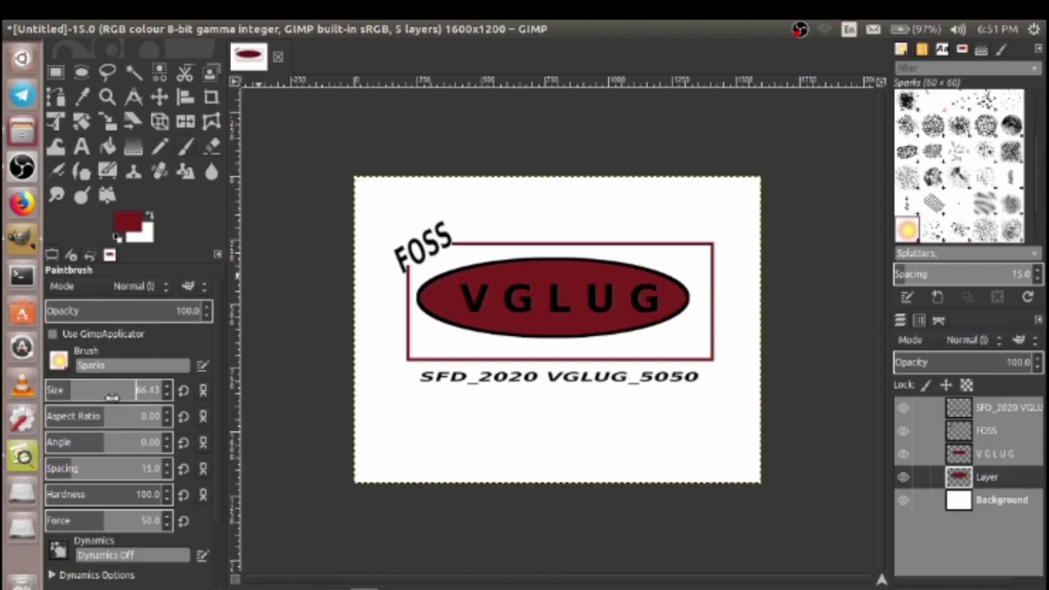
{"action": "left_click_drag", "start_coordinate": [86, 393], "coordinate": [97, 392]}
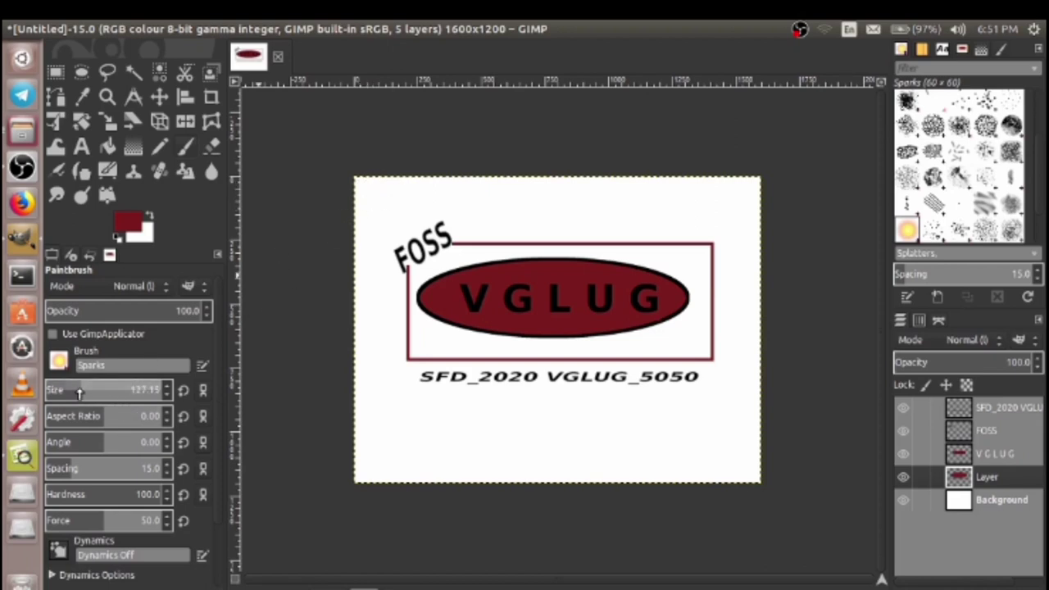
Paint yellow spark strokes along the canvas edges
{"action": "left_click_drag", "start_coordinate": [364, 189], "coordinate": [542, 190]}
{"action": "mouse_move", "coordinate": [549, 187]}
{"action": "left_mouse_down"}
{"action": "mouse_move", "coordinate": [754, 220]}
{"action": "mouse_move", "coordinate": [760, 473]}
{"action": "mouse_move", "coordinate": [367, 472]}
{"action": "left_mouse_up"}
{"action": "mouse_move", "coordinate": [370, 203]}
{"action": "left_mouse_down"}
{"action": "mouse_move", "coordinate": [382, 440]}
{"action": "mouse_move", "coordinate": [368, 461]}
{"action": "mouse_move", "coordinate": [386, 440]}
{"action": "mouse_move", "coordinate": [363, 352]}
{"action": "mouse_move", "coordinate": [368, 269]}
{"action": "mouse_move", "coordinate": [363, 461]}
{"action": "mouse_move", "coordinate": [468, 461]}
{"action": "mouse_move", "coordinate": [599, 483]}
{"action": "mouse_move", "coordinate": [664, 466]}
{"action": "mouse_move", "coordinate": [750, 469]}
{"action": "mouse_move", "coordinate": [740, 205]}
{"action": "mouse_move", "coordinate": [694, 194]}
{"action": "mouse_move", "coordinate": [368, 201]}
{"action": "left_mouse_up"}
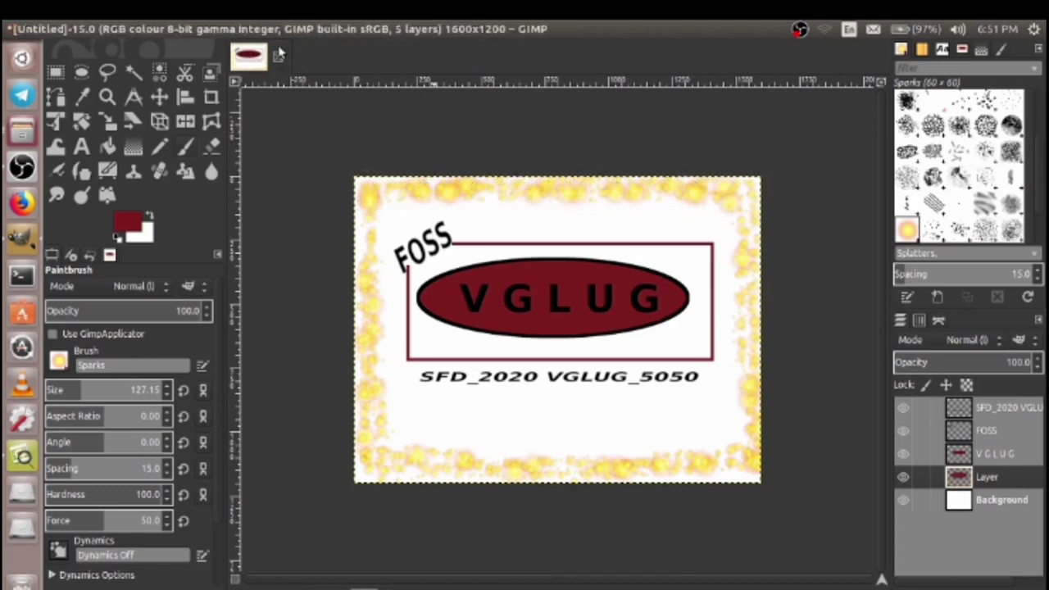
Create a new image from the A4 (300ppi) template, 2480×3508 px
{"action": "left_click", "coordinate": [65, 29]}
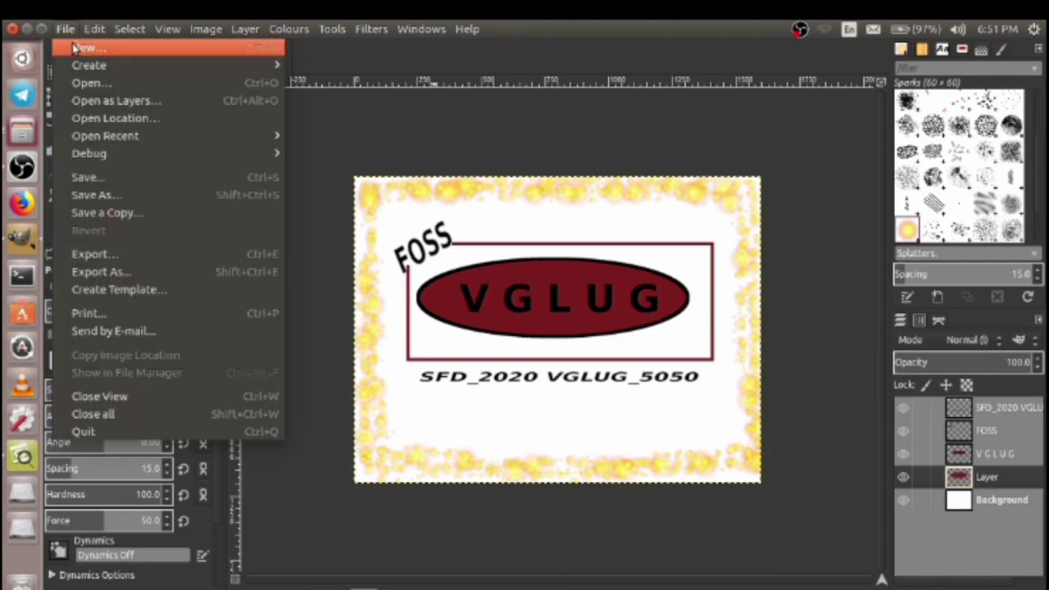
{"action": "left_click", "coordinate": [75, 51]}
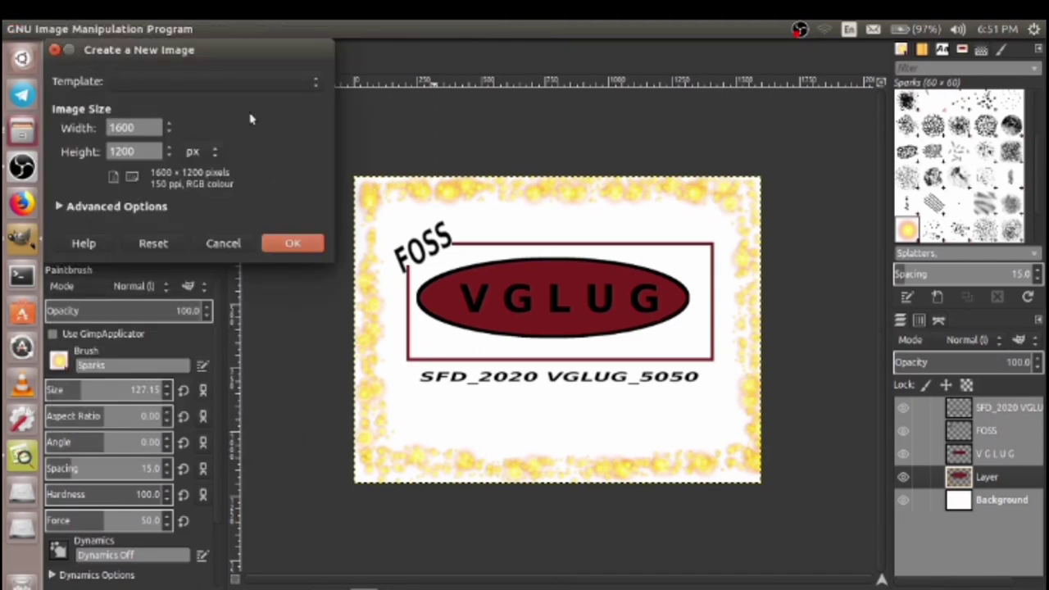
{"action": "left_click", "coordinate": [316, 85]}
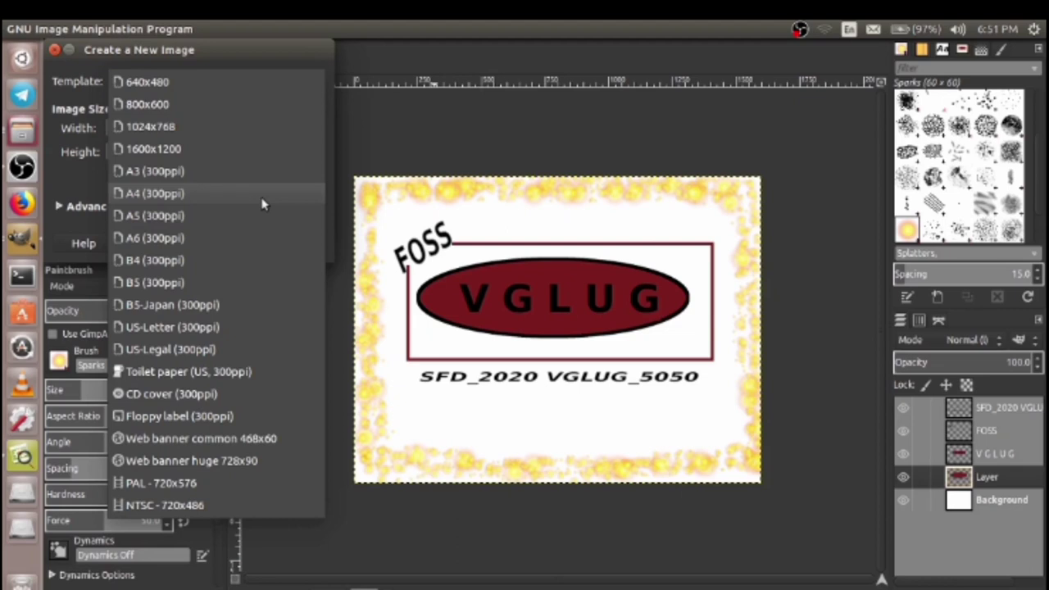
{"action": "left_click", "coordinate": [263, 193]}
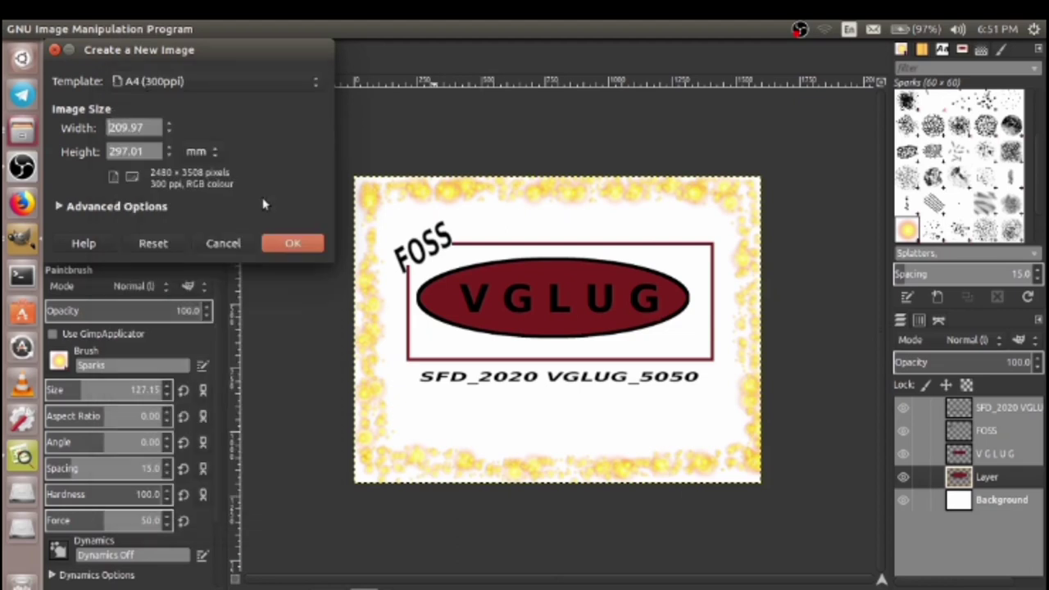
{"action": "left_click", "coordinate": [286, 245]}
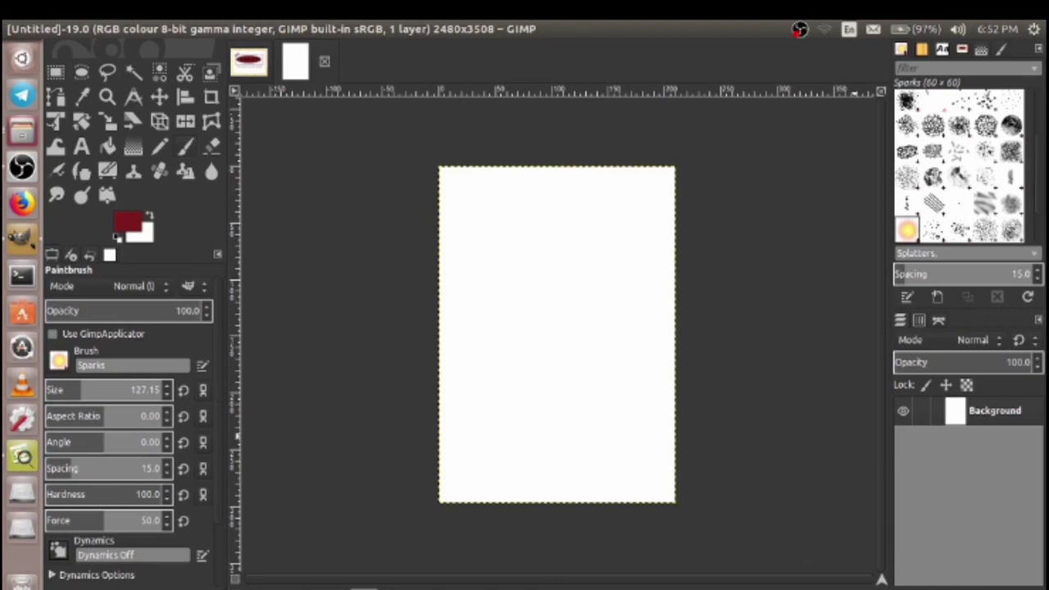
Add an empty transparent layer, then bring grey.jpg from the GIMP works folder in as a third layer
{"action": "key", "text": "ctrl+shift+n"}
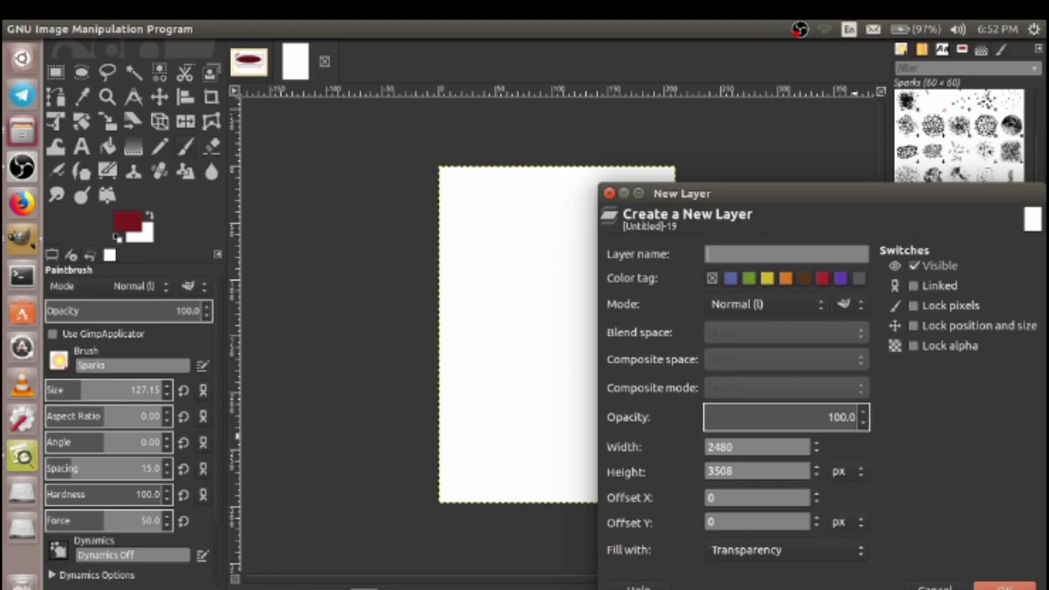
{"action": "key", "text": "Return"}
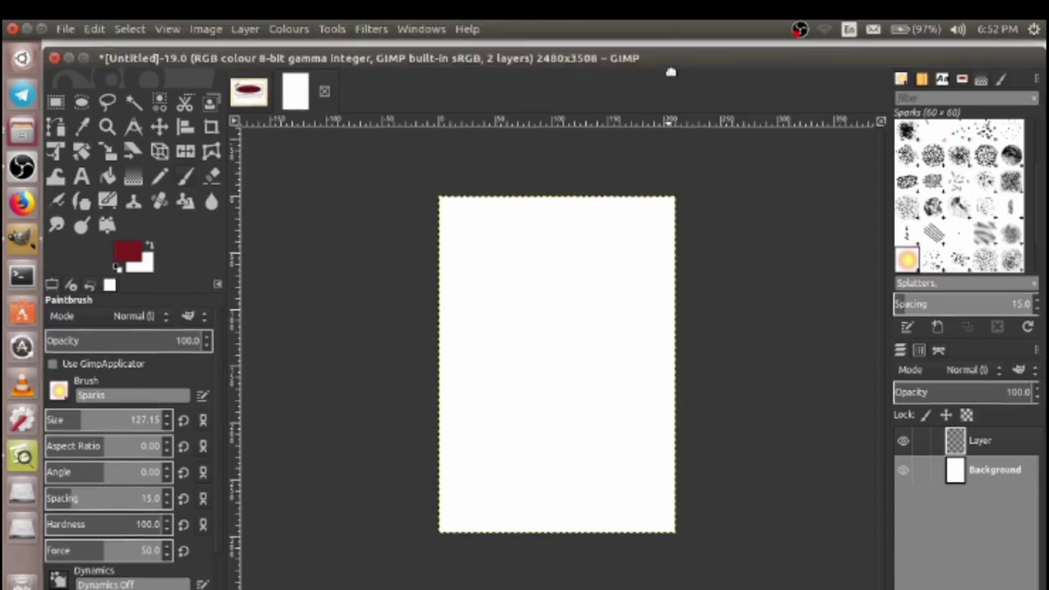
{"action": "left_click_drag", "start_coordinate": [672, 35], "coordinate": [672, 179]}
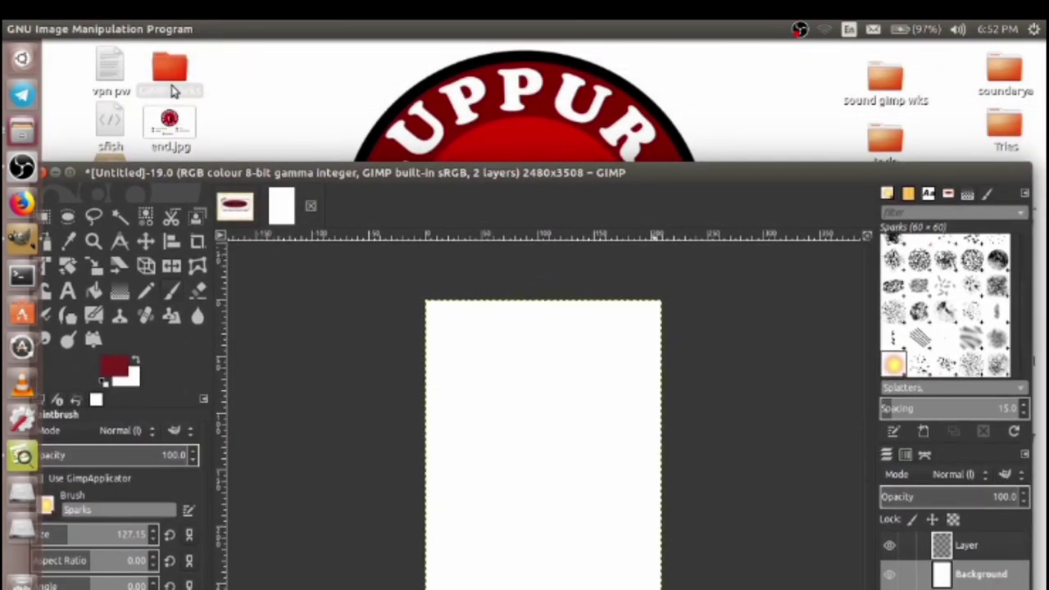
{"action": "left_click", "coordinate": [172, 87]}
{"action": "double_click", "coordinate": [172, 84]}
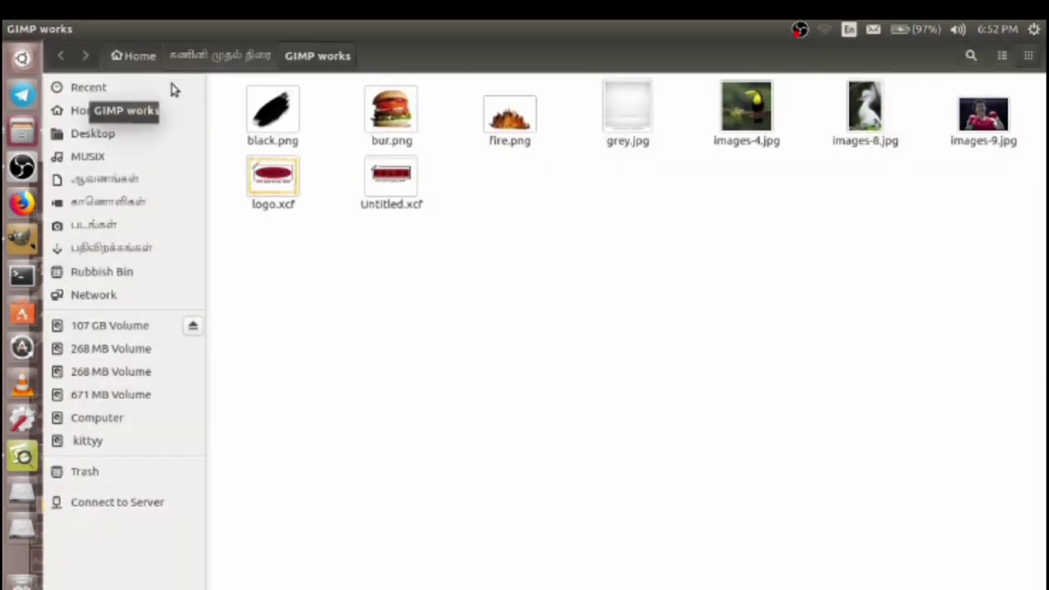
{"action": "mouse_move", "coordinate": [77, 40]}
{"action": "left_click", "coordinate": [41, 28]}
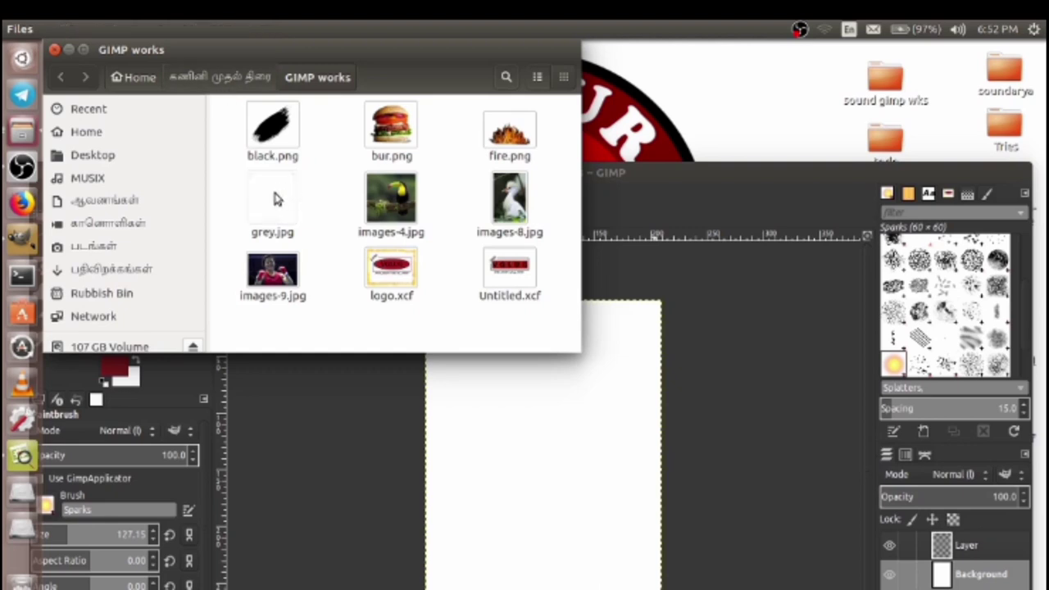
{"action": "left_click_drag", "start_coordinate": [276, 199], "coordinate": [504, 483]}
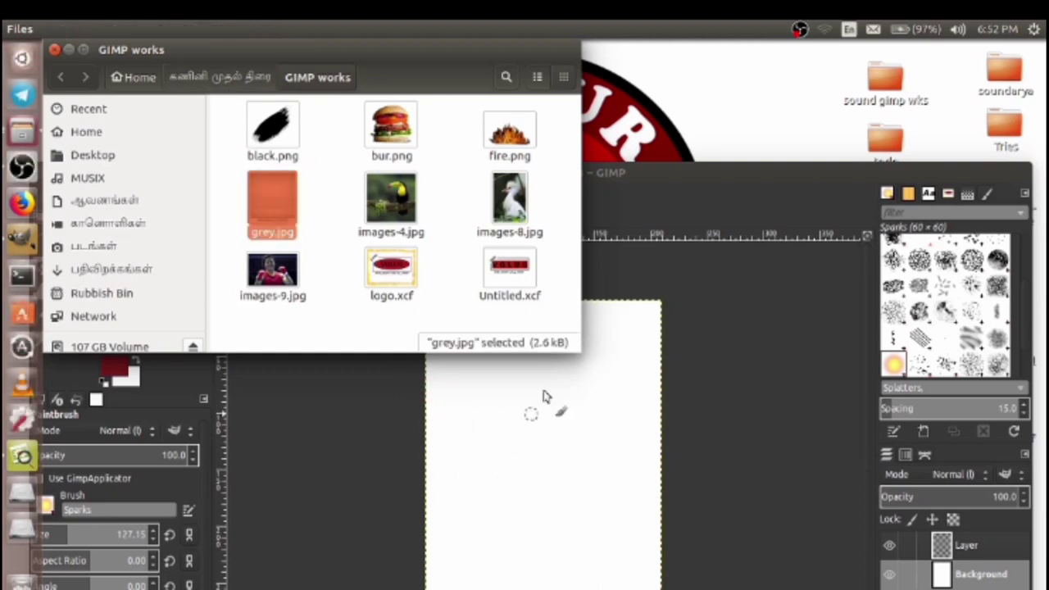
{"action": "left_click", "coordinate": [681, 180]}
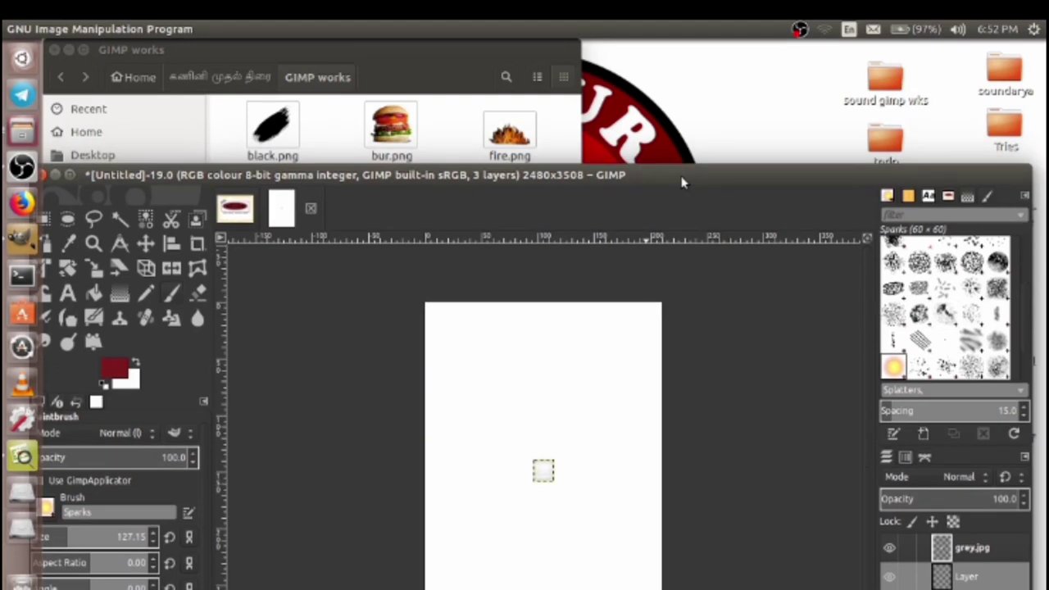
{"action": "double_click", "coordinate": [679, 186]}
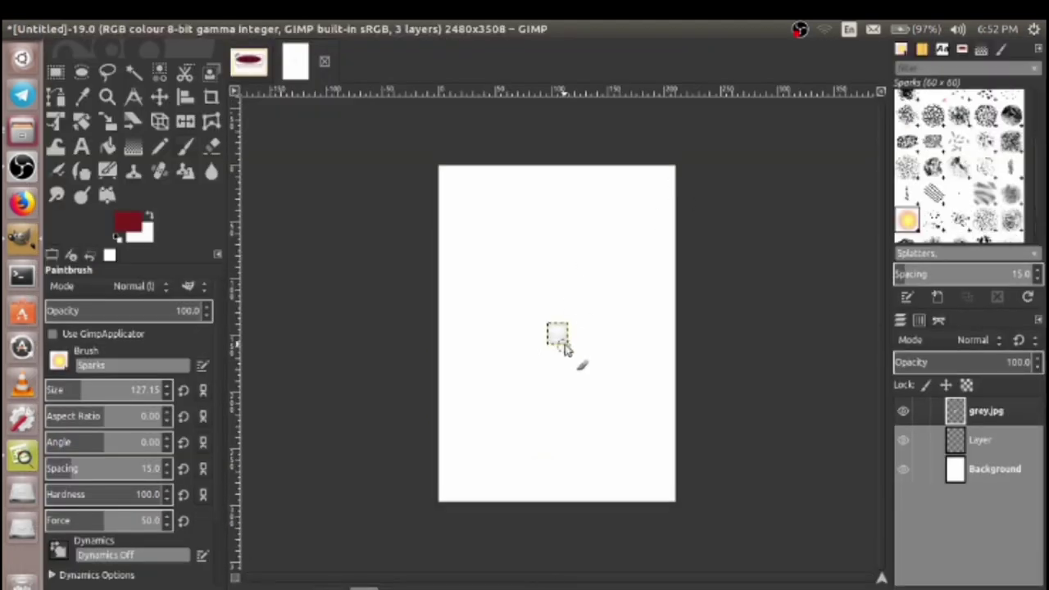
Scale the grey.jpg layer to about 2712 × 3841 px so it covers the whole page
{"action": "left_click", "coordinate": [108, 122]}
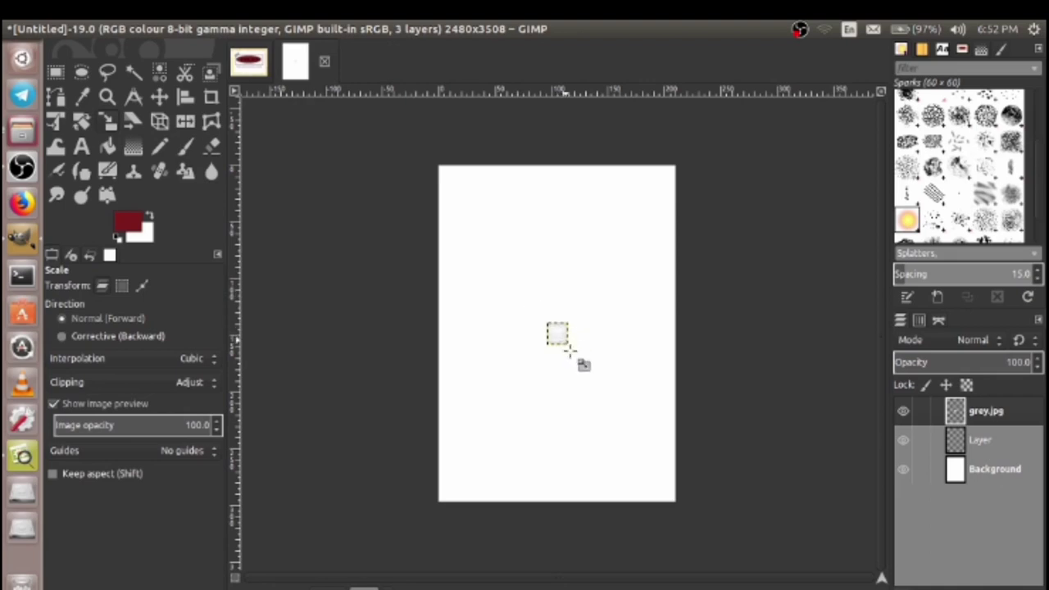
{"action": "left_click_drag", "start_coordinate": [571, 351], "coordinate": [666, 511]}
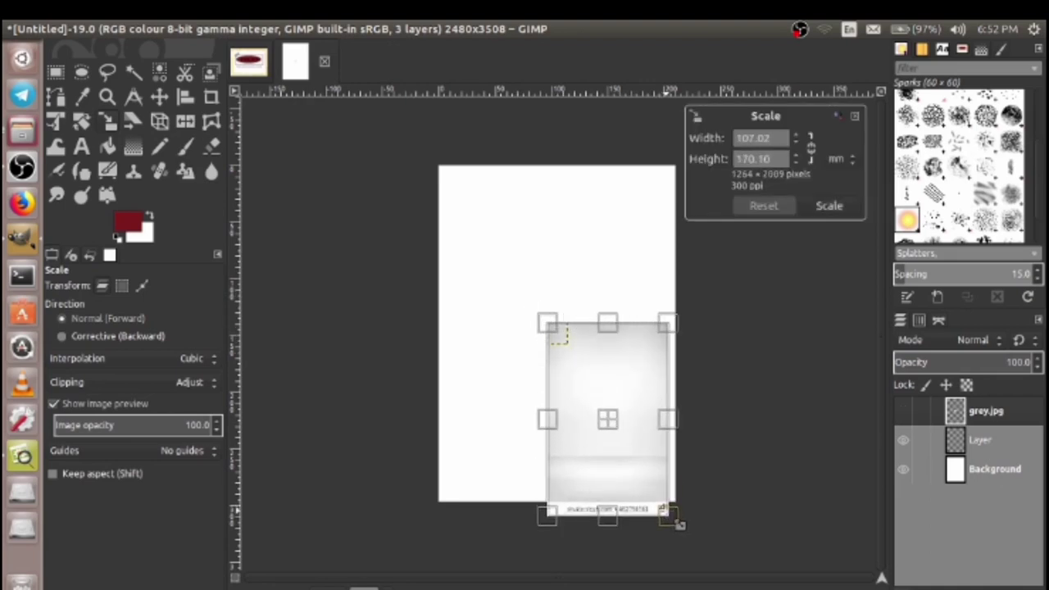
{"action": "left_click_drag", "start_coordinate": [549, 326], "coordinate": [443, 166]}
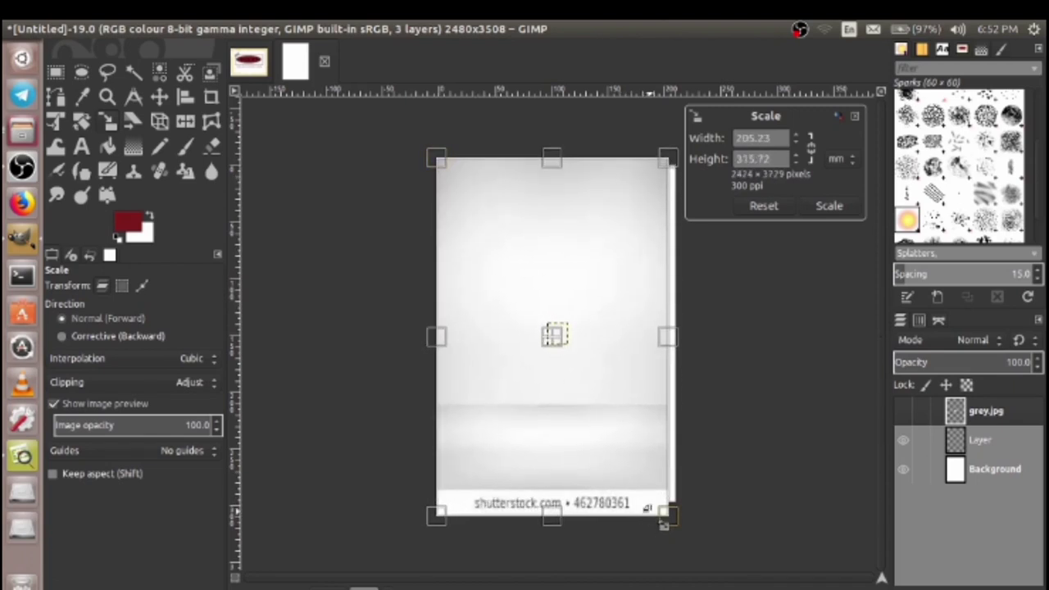
{"action": "left_click_drag", "start_coordinate": [657, 509], "coordinate": [677, 514]}
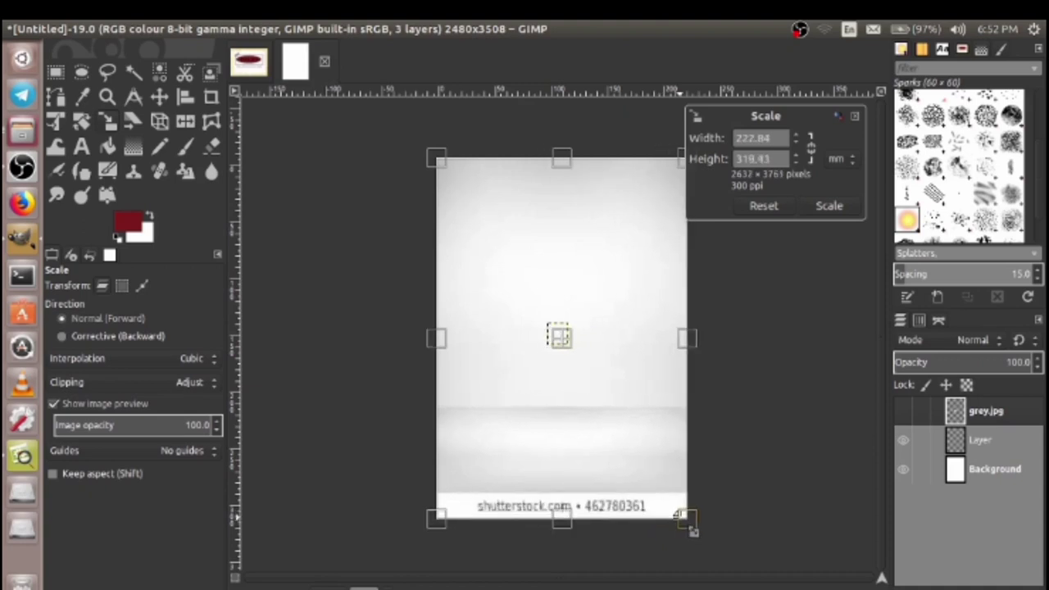
{"action": "left_click_drag", "start_coordinate": [689, 522], "coordinate": [708, 533]}
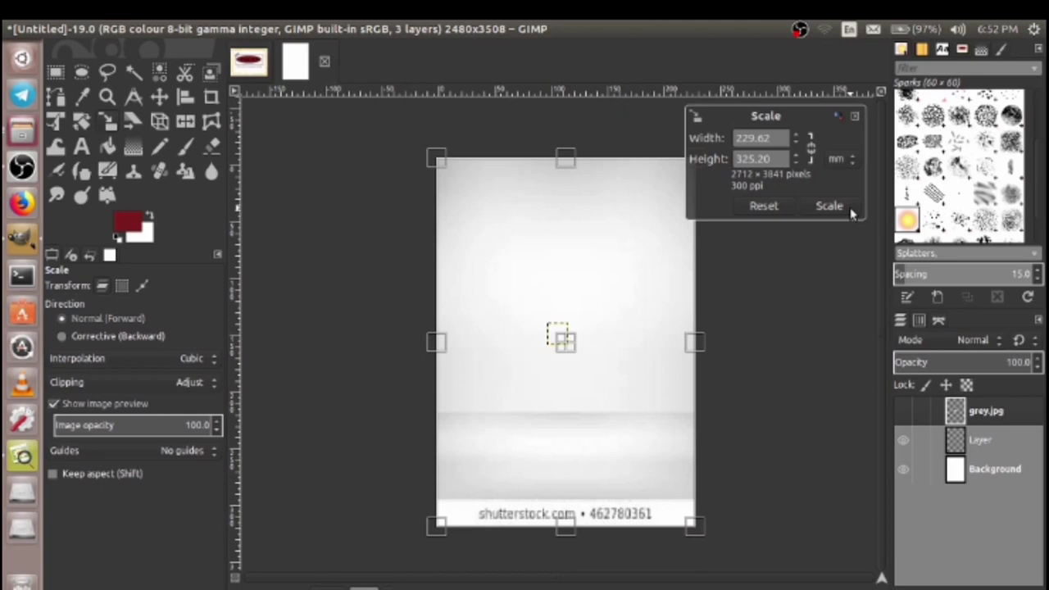
{"action": "left_click", "coordinate": [844, 207]}
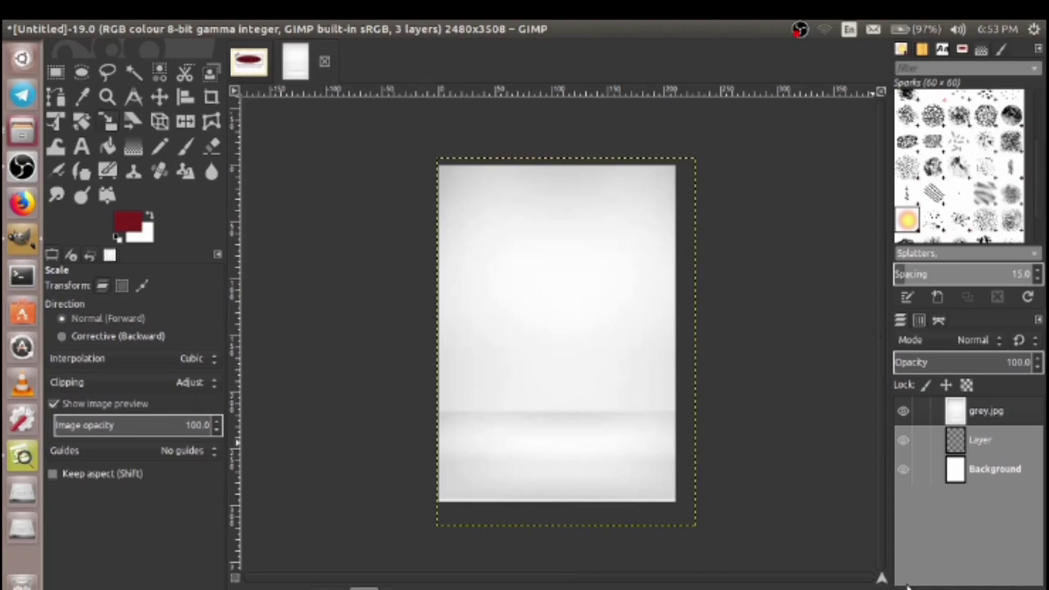
Add an empty layer named BG and set the foreground colour to dark red ae1d0e
{"action": "key", "text": "ctrl+shift+n"}
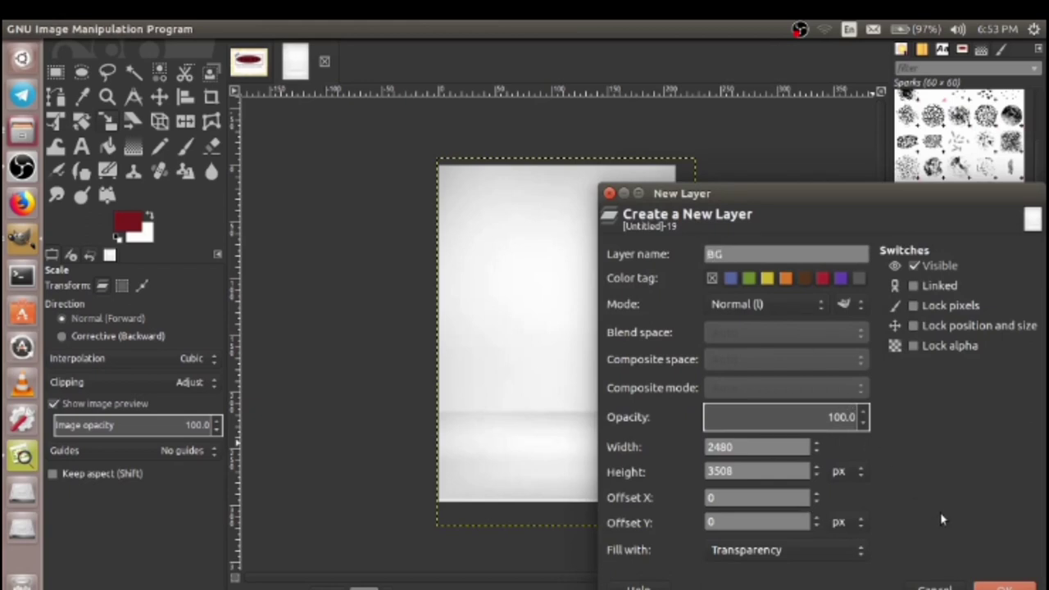
{"action": "left_click", "coordinate": [1004, 587]}
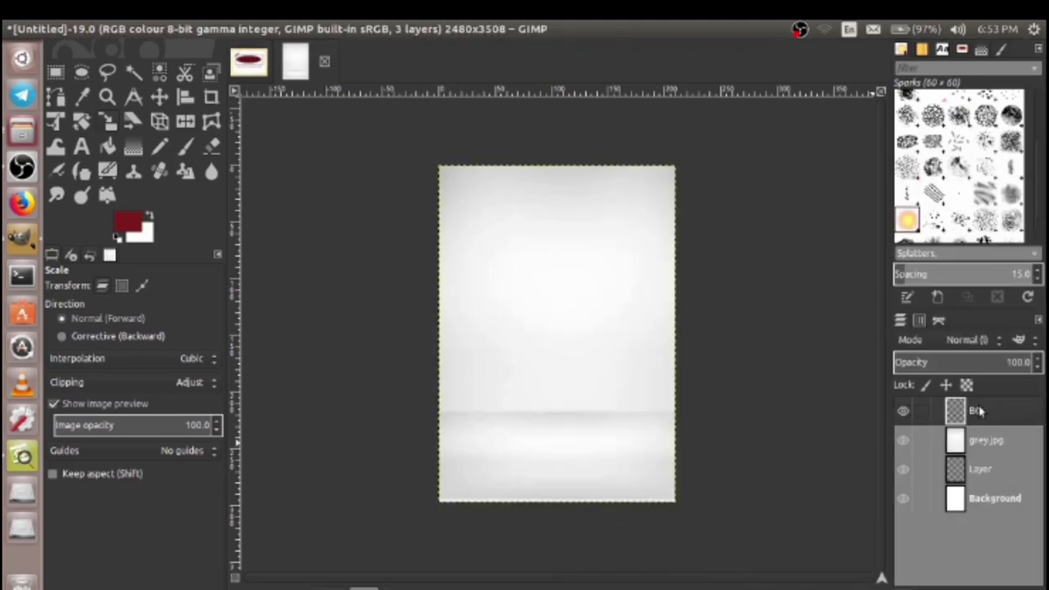
{"action": "left_click", "coordinate": [129, 230]}
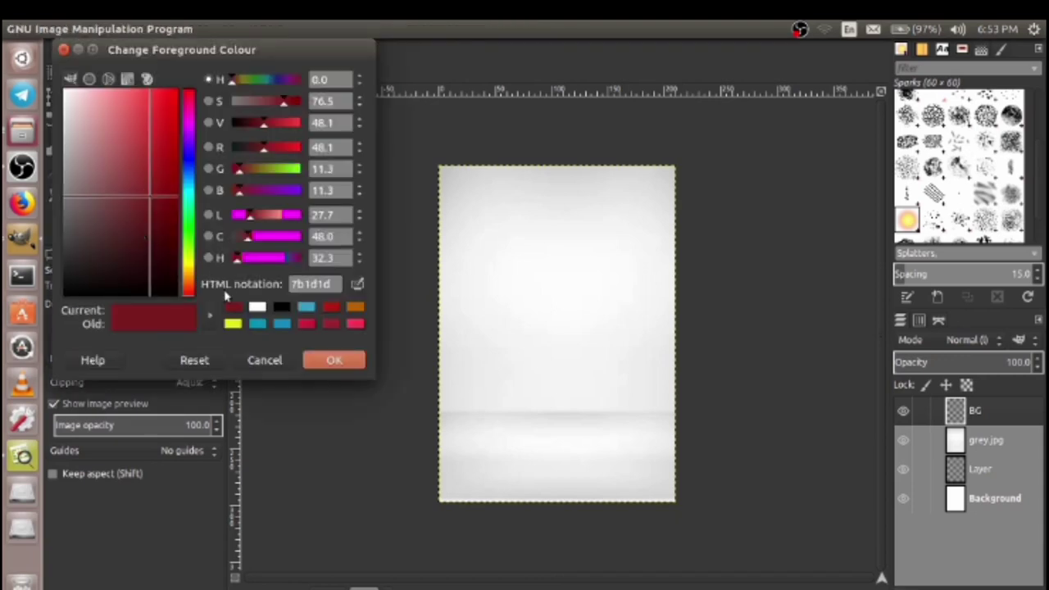
{"action": "left_click", "coordinate": [309, 327]}
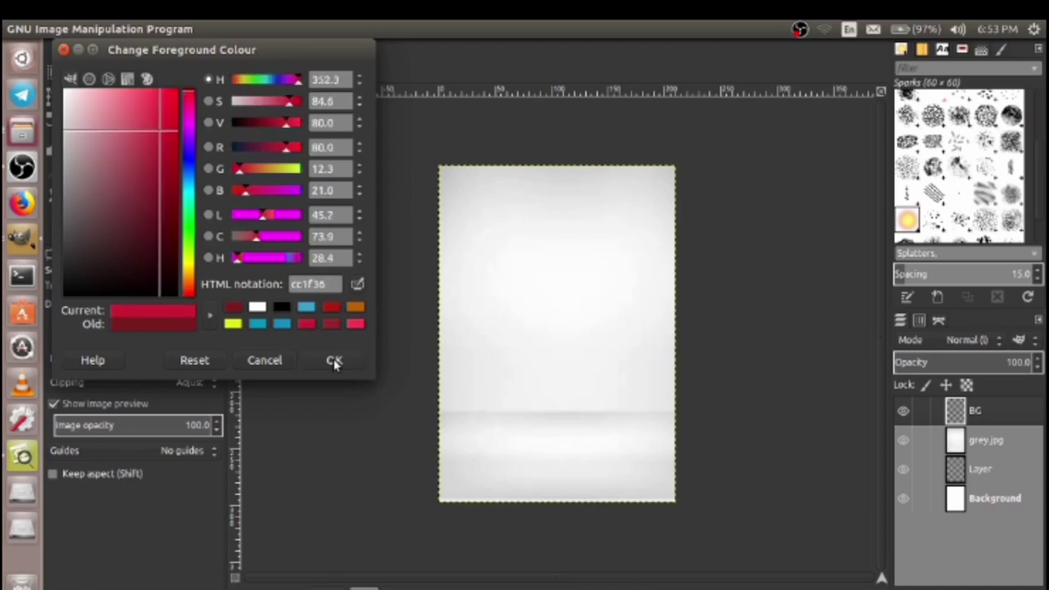
{"action": "mouse_move", "coordinate": [161, 137]}
{"action": "left_mouse_down"}
{"action": "mouse_move", "coordinate": [163, 103]}
{"action": "mouse_move", "coordinate": [168, 112]}
{"action": "left_mouse_up"}
{"action": "left_click", "coordinate": [166, 102]}
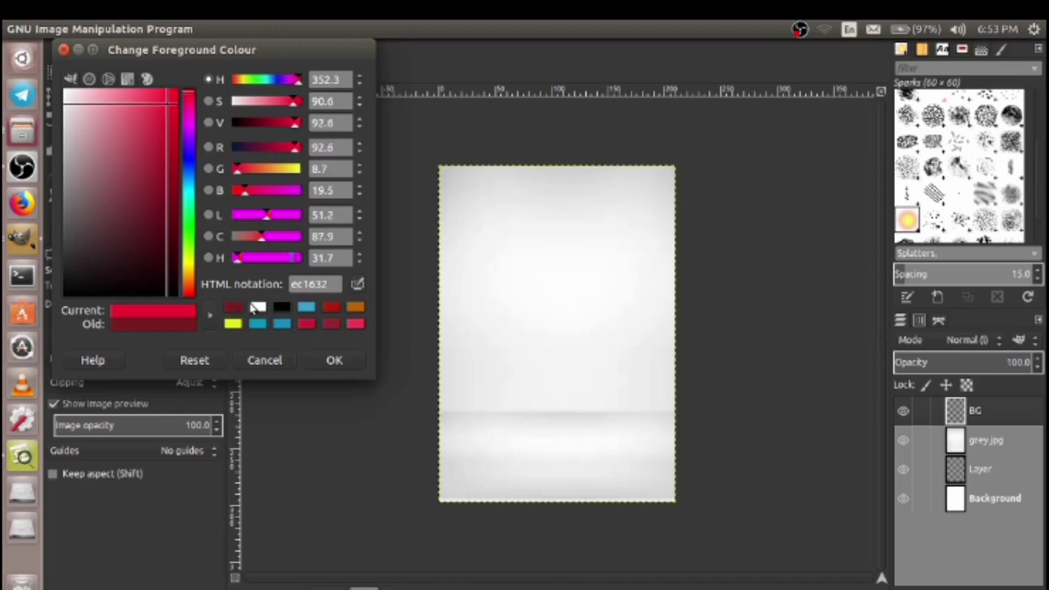
{"action": "left_click", "coordinate": [332, 308]}
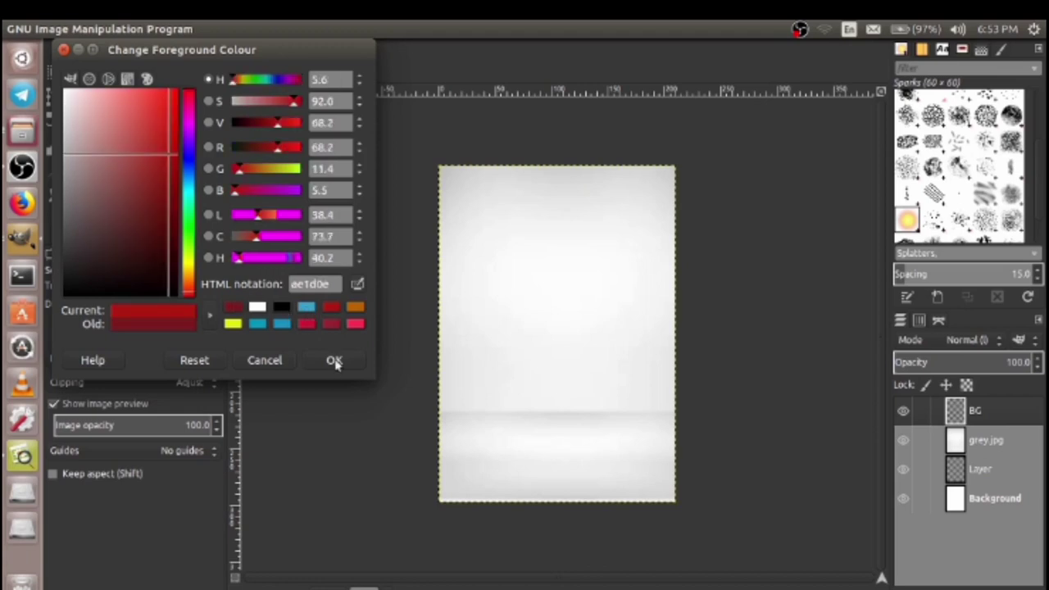
{"action": "left_click", "coordinate": [336, 362]}
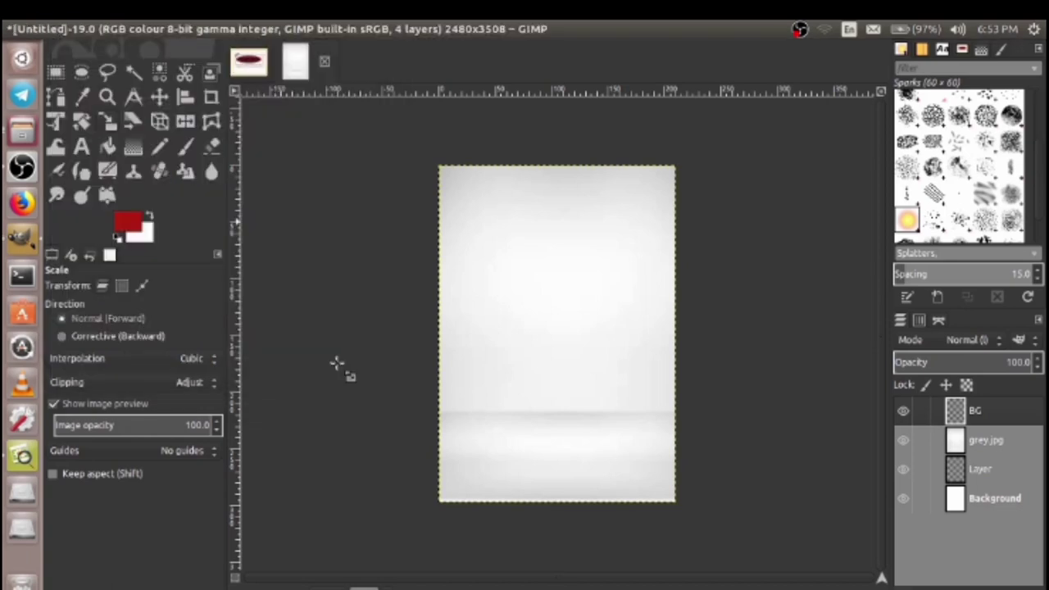
Fill the BG layer with the dark red, adjust its opacity, and set its mode to Burn
{"action": "left_click", "coordinate": [108, 147]}
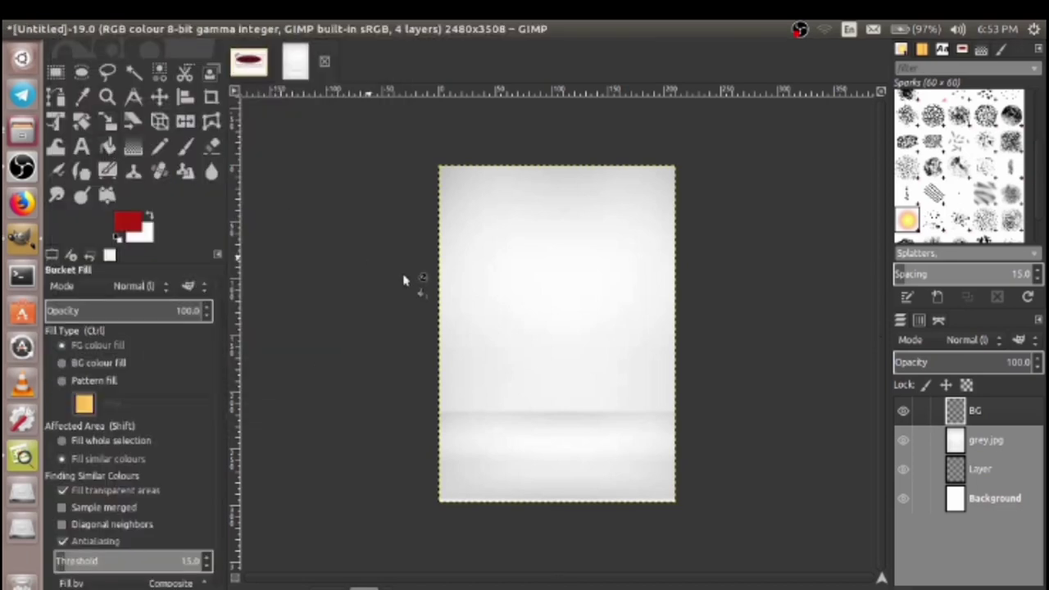
{"action": "left_click", "coordinate": [474, 300]}
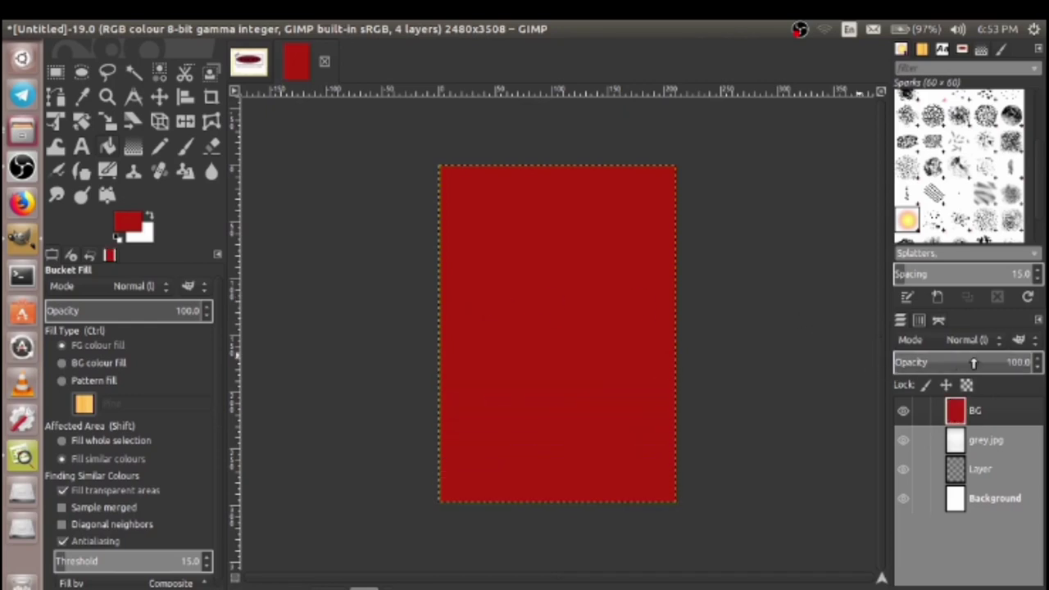
{"action": "left_click_drag", "start_coordinate": [1003, 348], "coordinate": [1007, 349]}
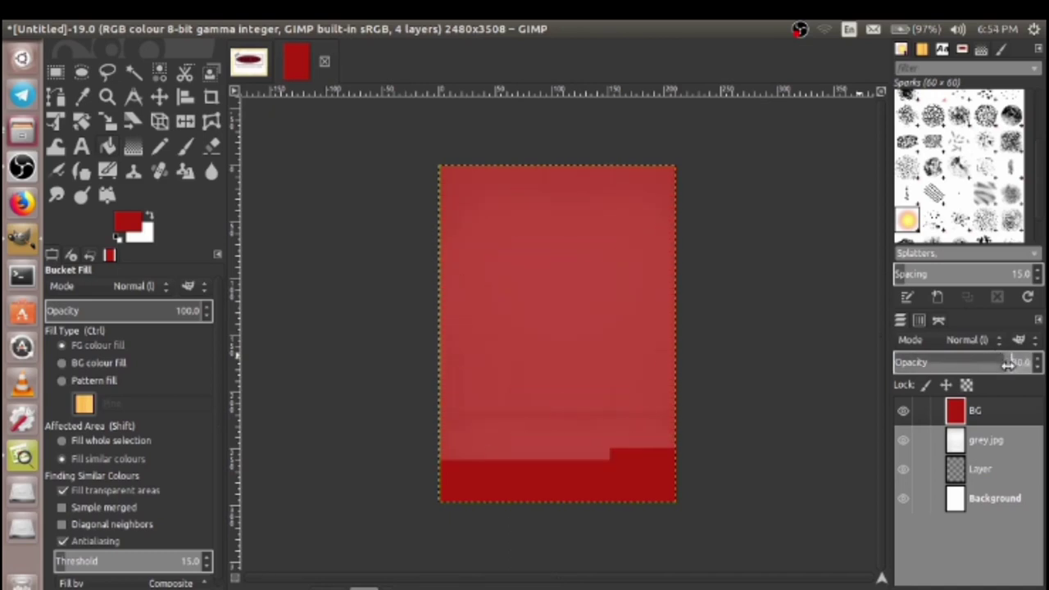
{"action": "mouse_move", "coordinate": [1012, 363]}
{"action": "left_mouse_down"}
{"action": "mouse_move", "coordinate": [973, 363]}
{"action": "mouse_move", "coordinate": [1034, 361]}
{"action": "left_mouse_up"}
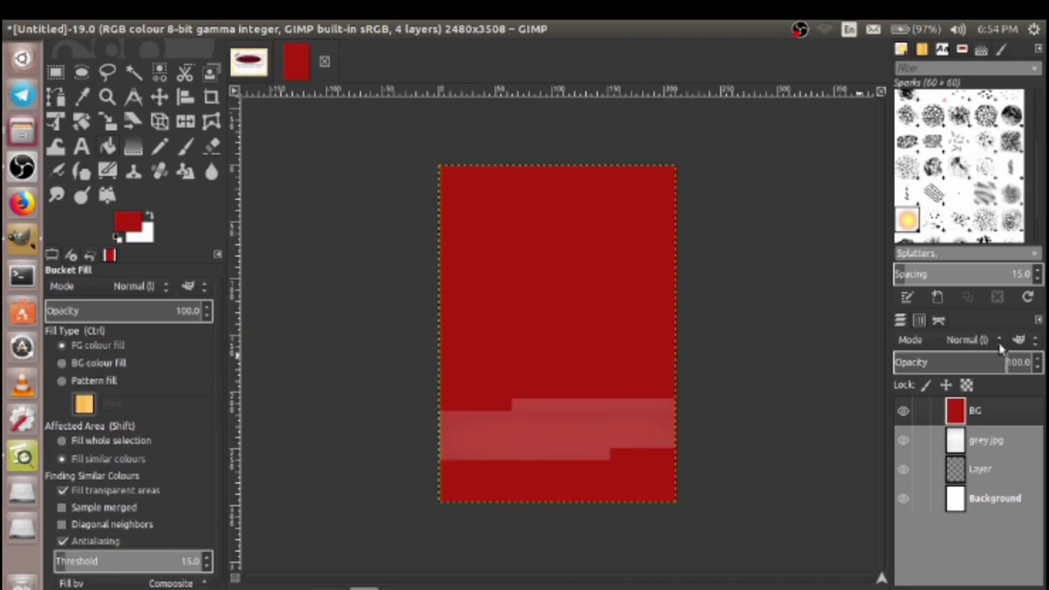
{"action": "left_click", "coordinate": [1000, 347]}
{"action": "scroll", "coordinate": [992, 508], "scroll_direction": "down", "scroll_amount": 1}
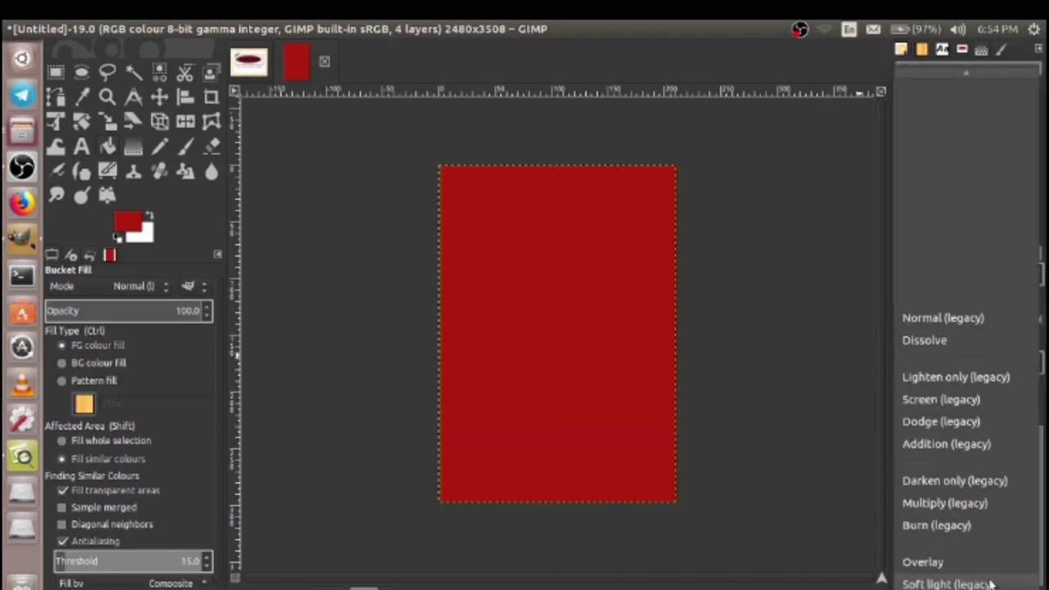
{"action": "left_click", "coordinate": [993, 529]}
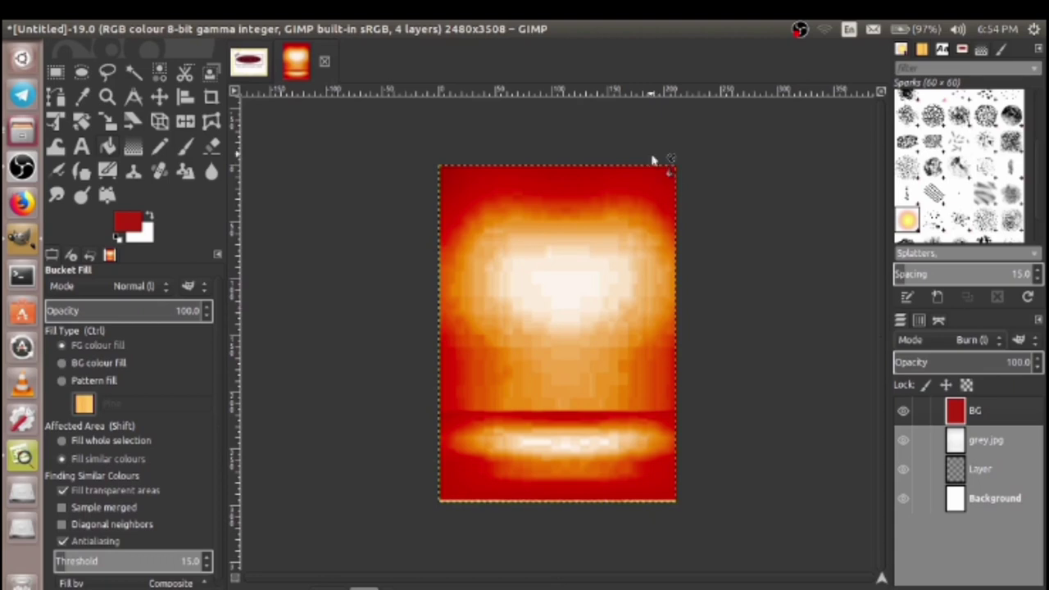
Drag bur.png from the file manager onto the poster as a new layer
{"action": "double_click", "coordinate": [683, 34]}
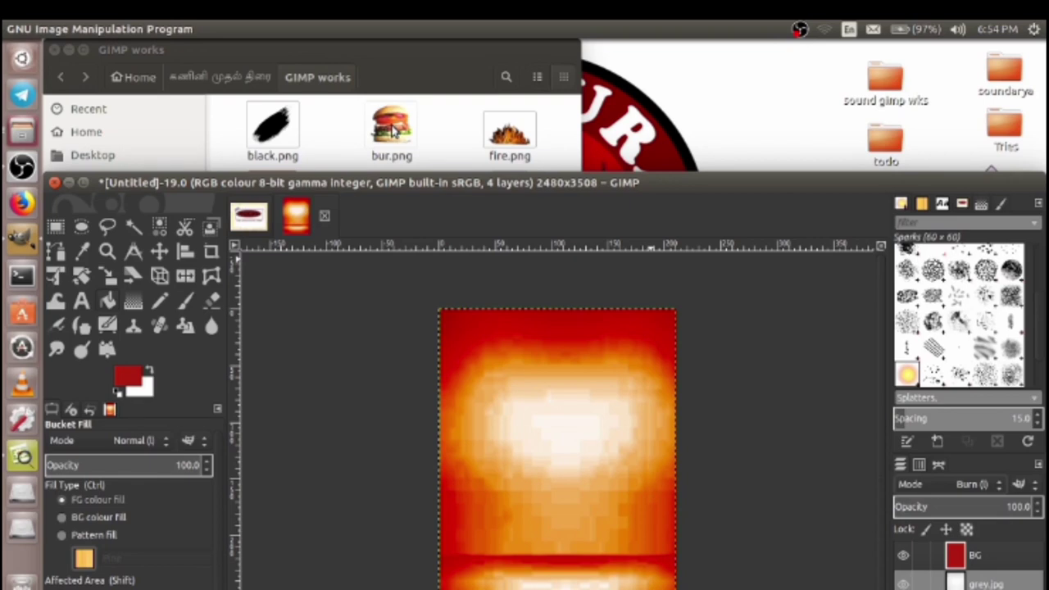
{"action": "left_click_drag", "start_coordinate": [393, 129], "coordinate": [611, 399]}
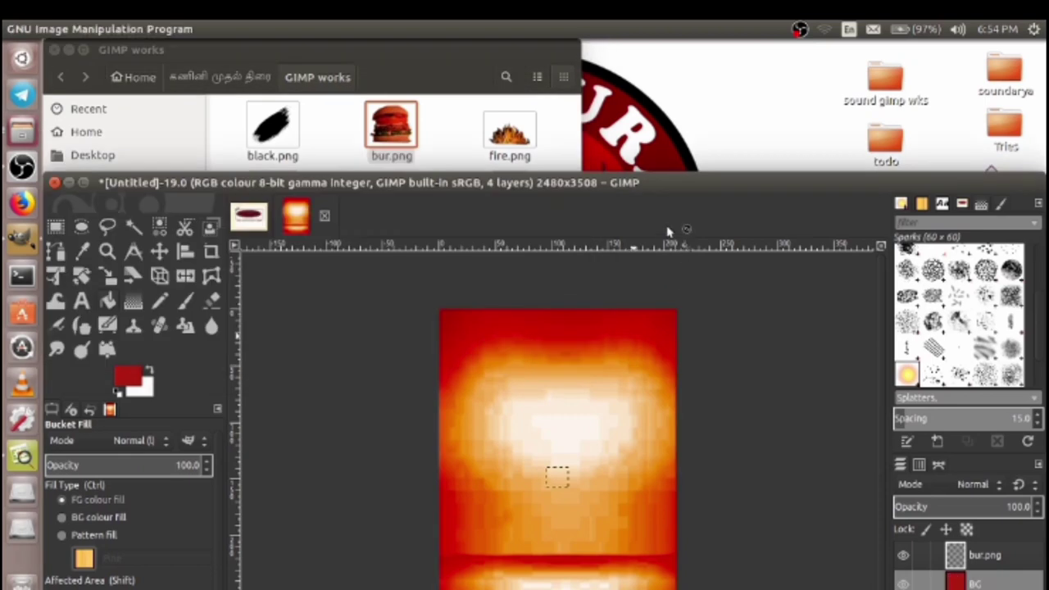
{"action": "double_click", "coordinate": [687, 189]}
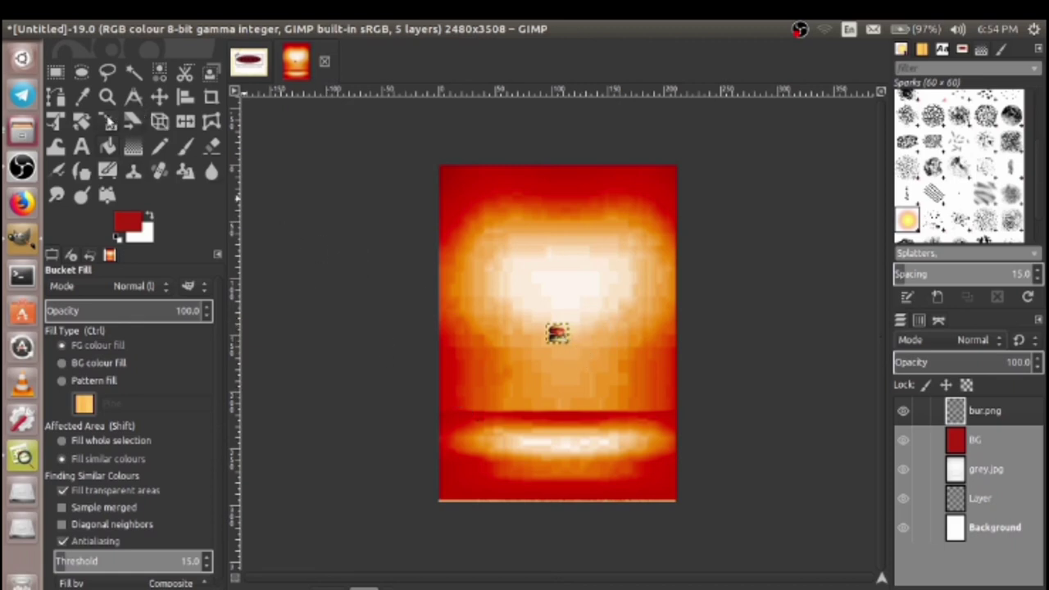
Scale the burger layer up to about 1943 × 1963 px over the glowing centre
{"action": "left_click", "coordinate": [110, 121]}
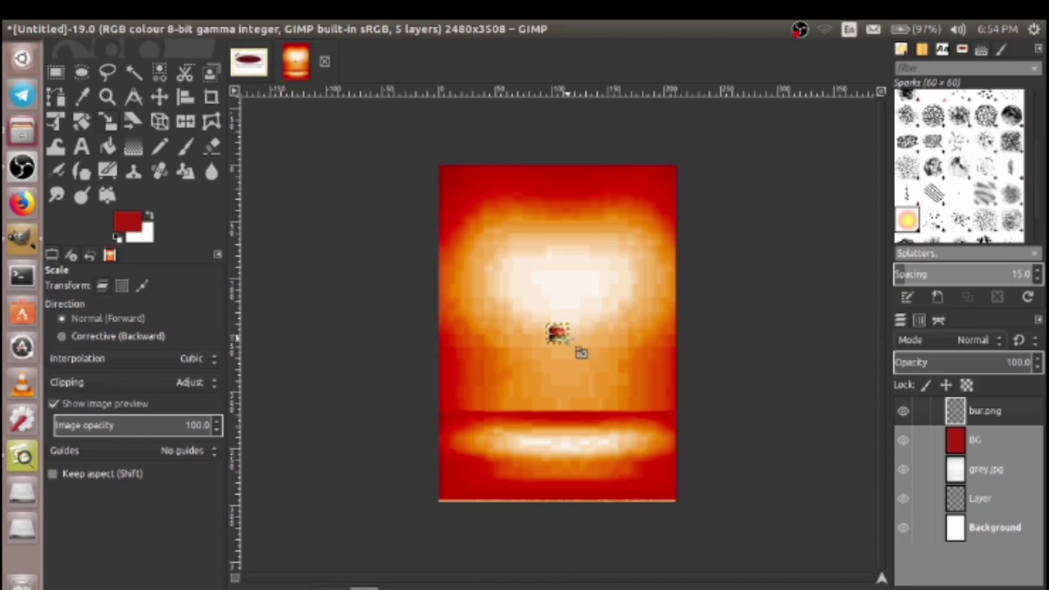
{"action": "left_click_drag", "start_coordinate": [581, 352], "coordinate": [637, 445]}
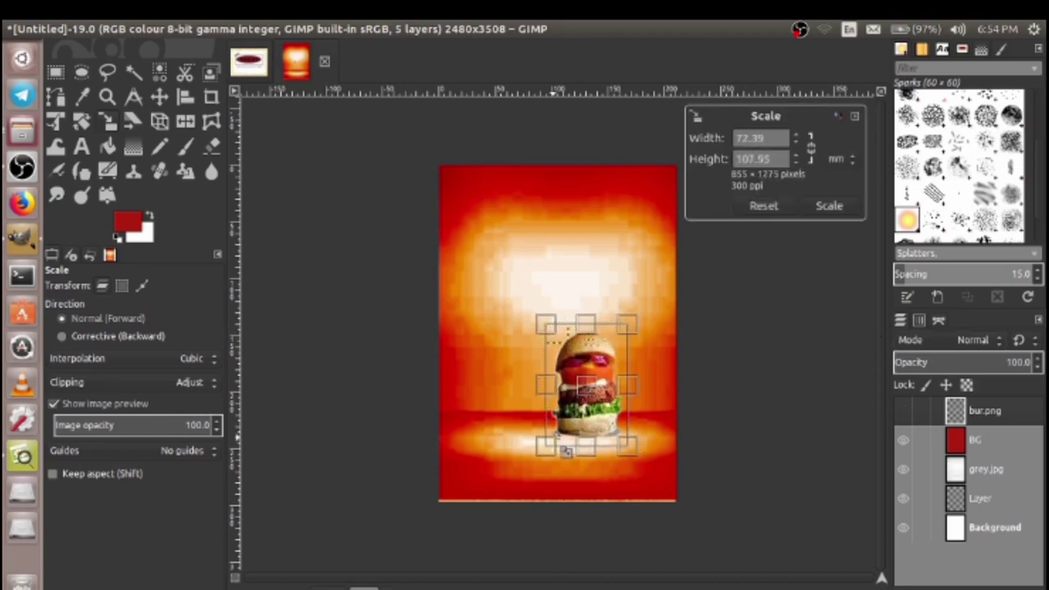
{"action": "left_click_drag", "start_coordinate": [543, 445], "coordinate": [499, 457]}
{"action": "left_click_drag", "start_coordinate": [577, 330], "coordinate": [559, 260]}
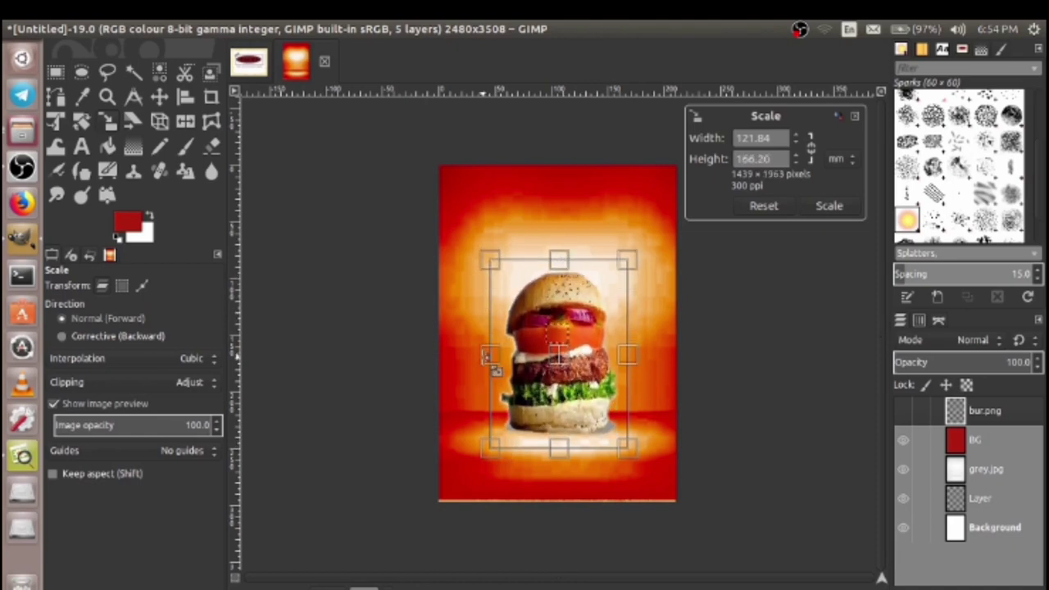
{"action": "left_click_drag", "start_coordinate": [486, 354], "coordinate": [465, 354]}
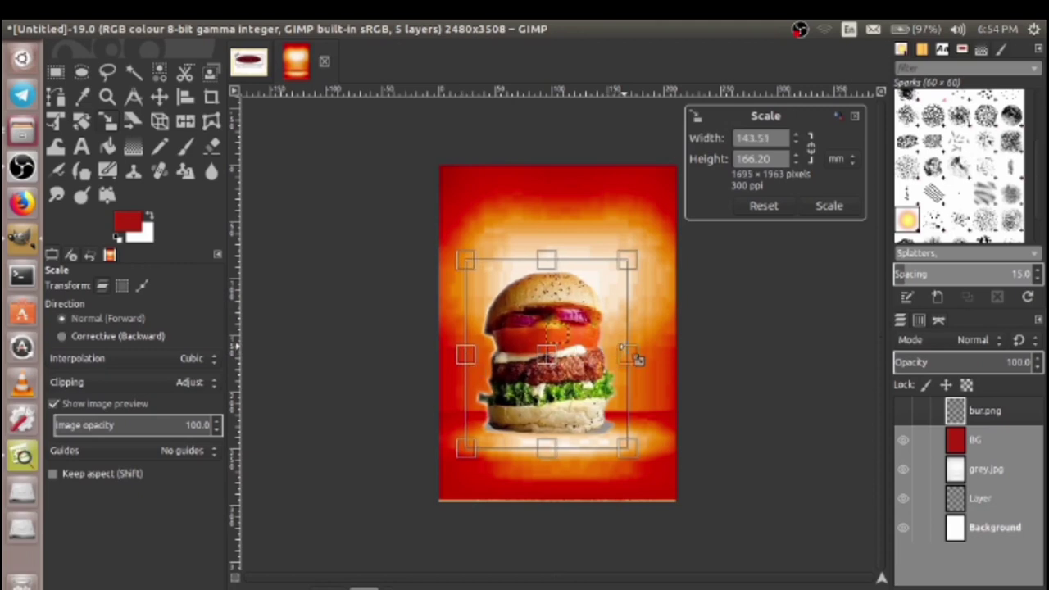
{"action": "left_click_drag", "start_coordinate": [630, 353], "coordinate": [650, 353]}
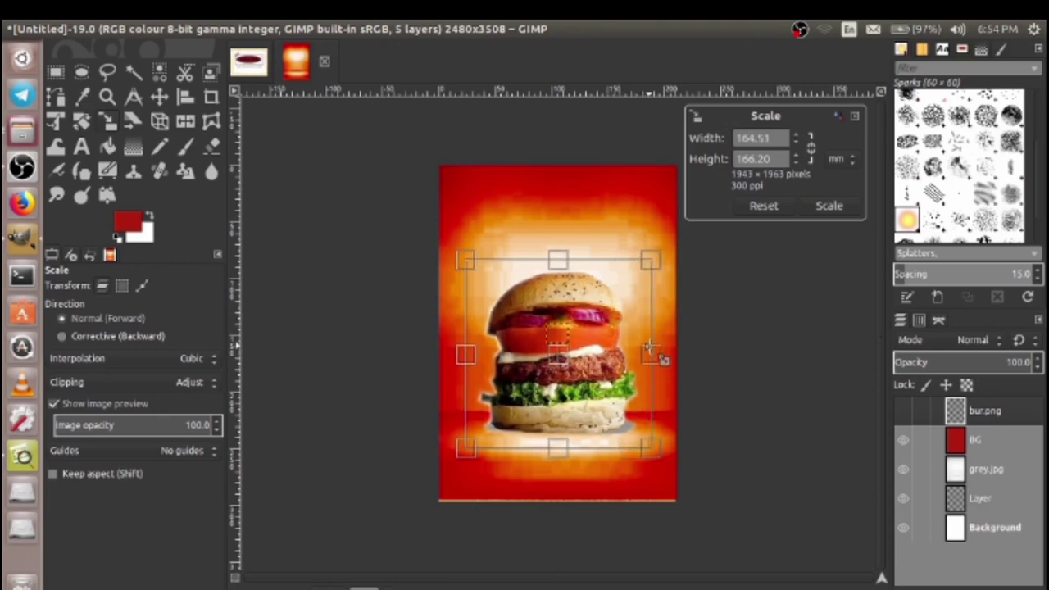
{"action": "left_click", "coordinate": [830, 206]}
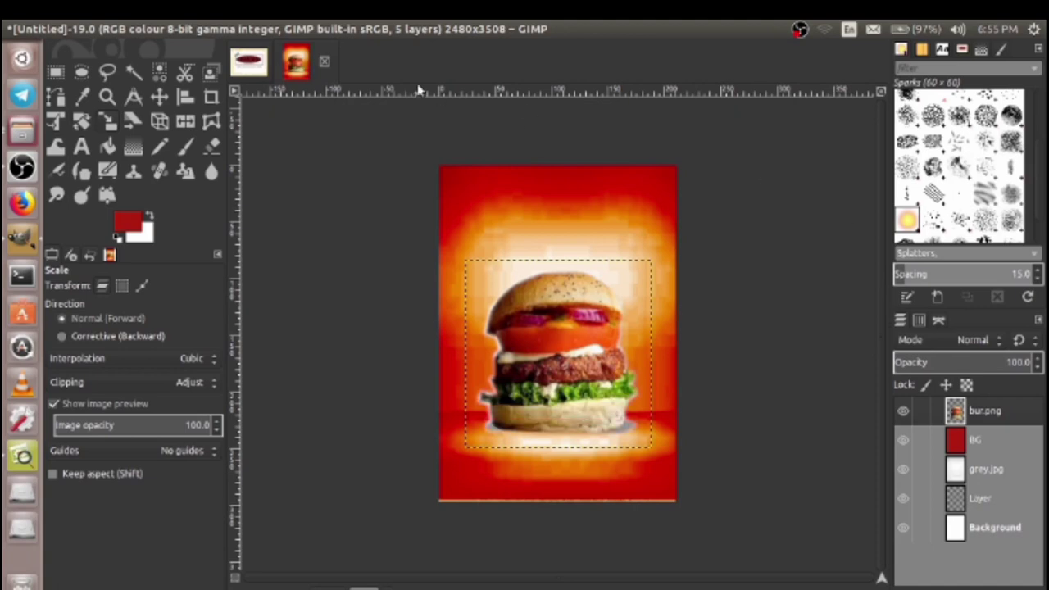
Apply Levels to the burger layer with the black input level raised to 60
{"action": "left_click", "coordinate": [244, 29]}
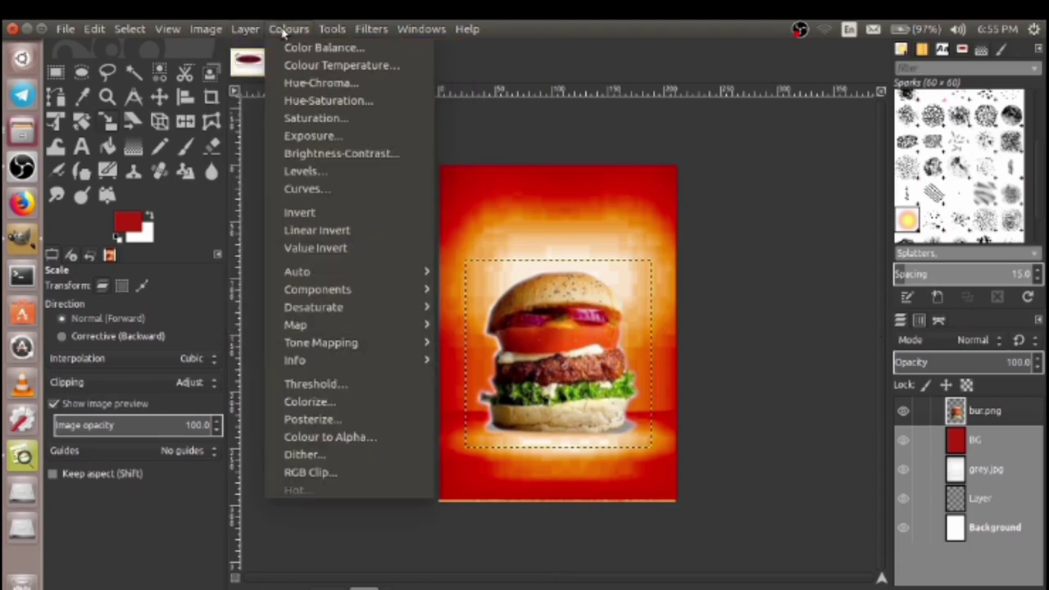
{"action": "left_click", "coordinate": [326, 176]}
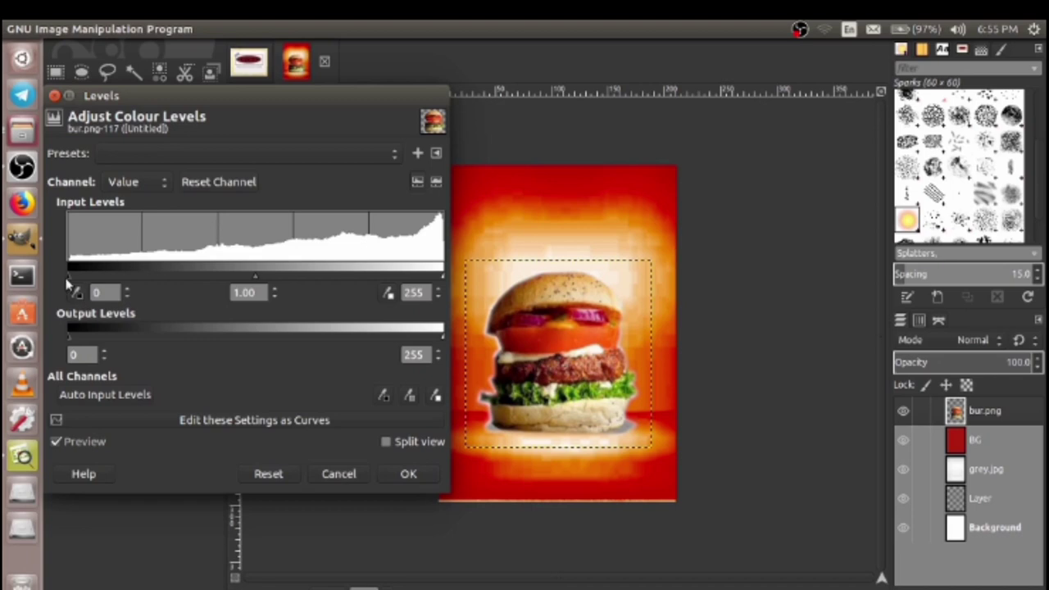
{"action": "left_click_drag", "start_coordinate": [81, 280], "coordinate": [157, 301]}
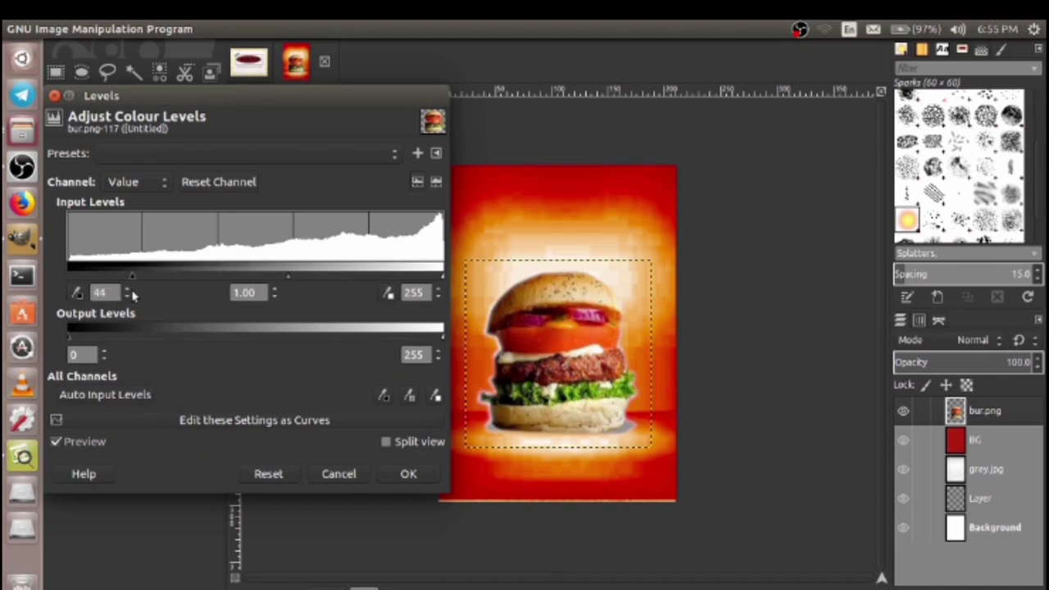
{"action": "left_click", "coordinate": [423, 479]}
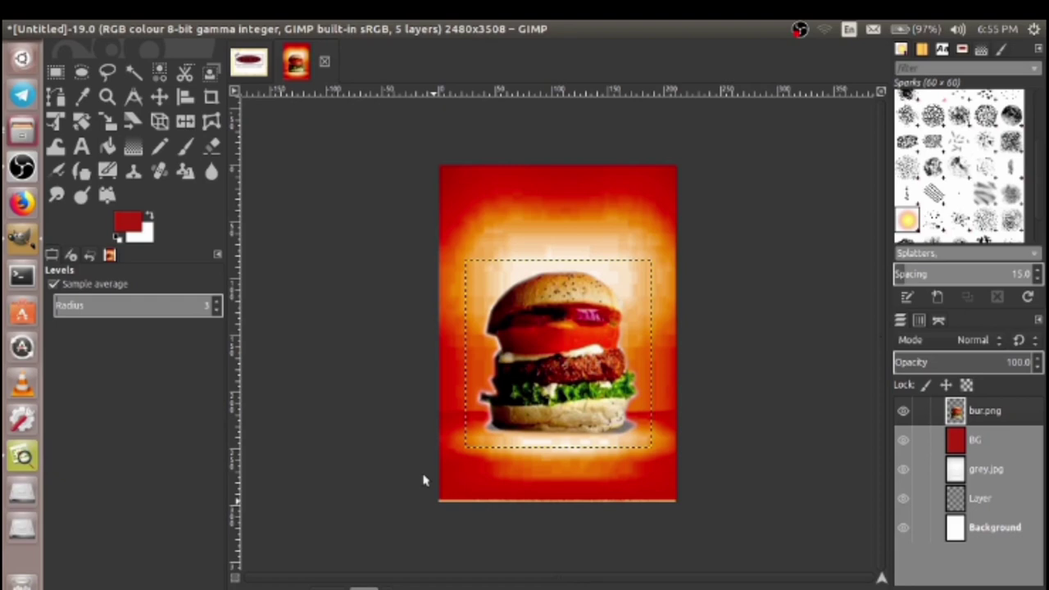
Drag fire.png from the file manager onto the poster as a new layer
{"action": "double_click", "coordinate": [613, 29]}
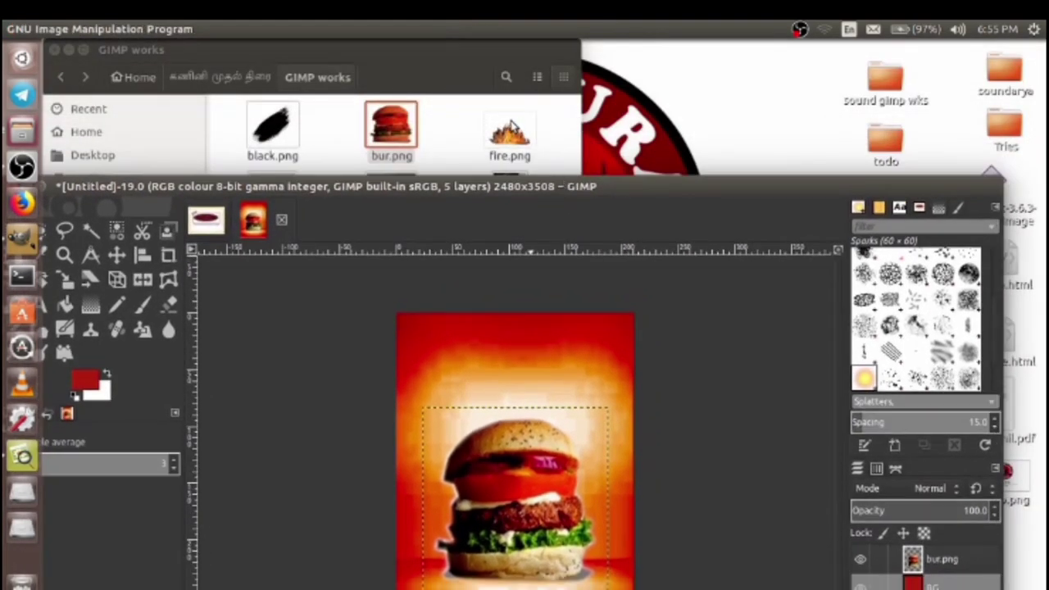
{"action": "left_click_drag", "start_coordinate": [510, 125], "coordinate": [522, 391]}
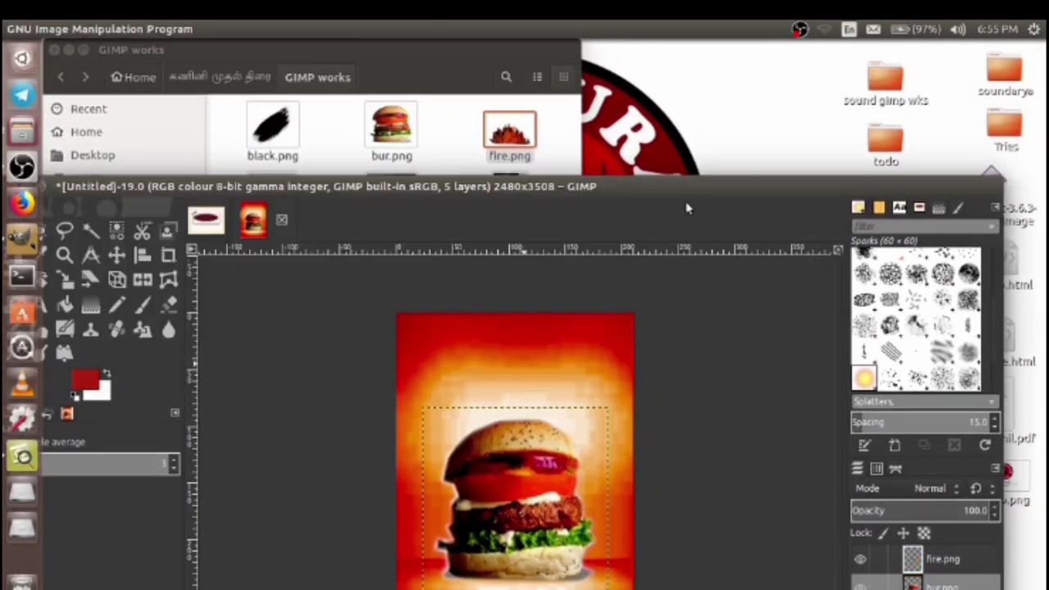
{"action": "double_click", "coordinate": [691, 190]}
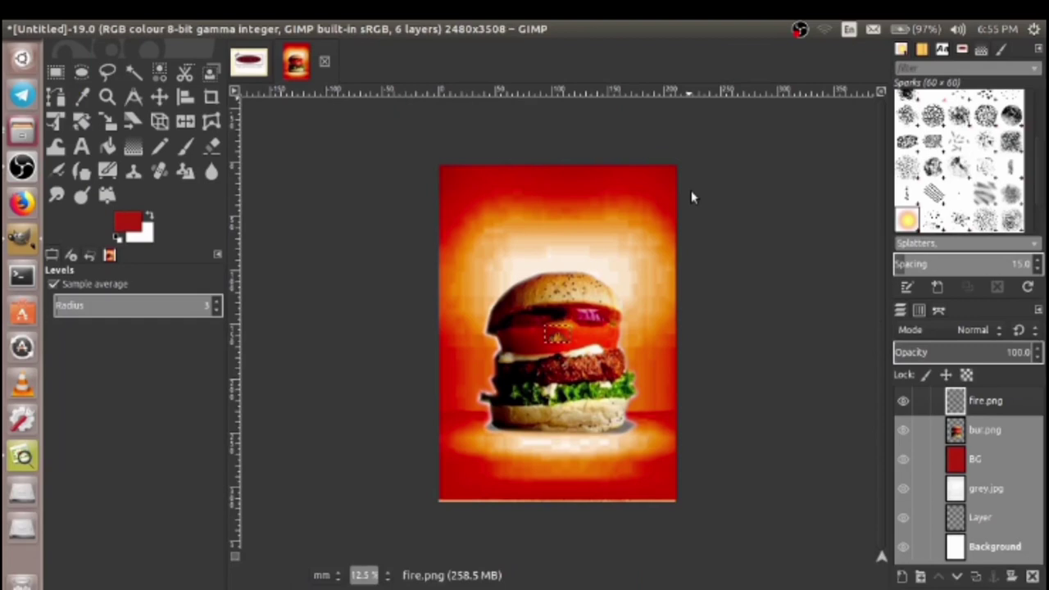
Scale the fire layer to about 3112 × 1883 px, spreading the flames past the poster edges
{"action": "left_click", "coordinate": [107, 121]}
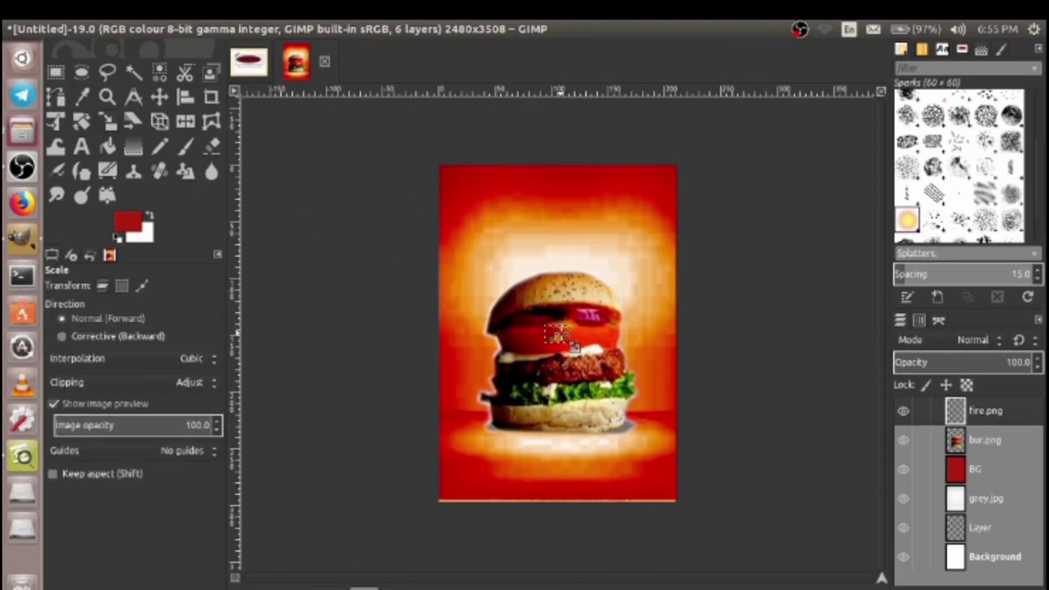
{"action": "left_click_drag", "start_coordinate": [578, 342], "coordinate": [630, 260]}
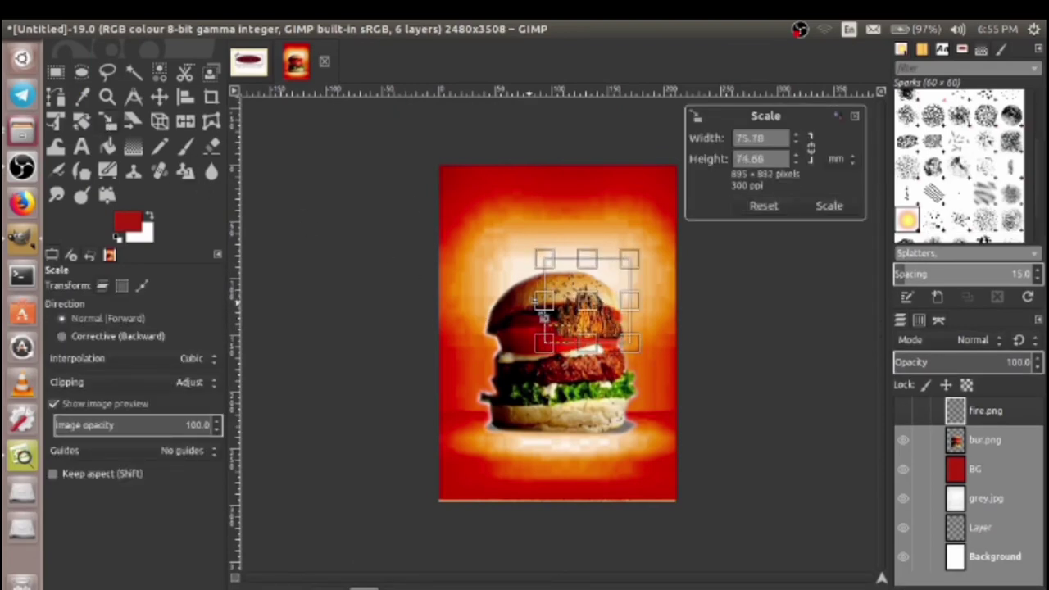
{"action": "left_click_drag", "start_coordinate": [556, 305], "coordinate": [459, 301]}
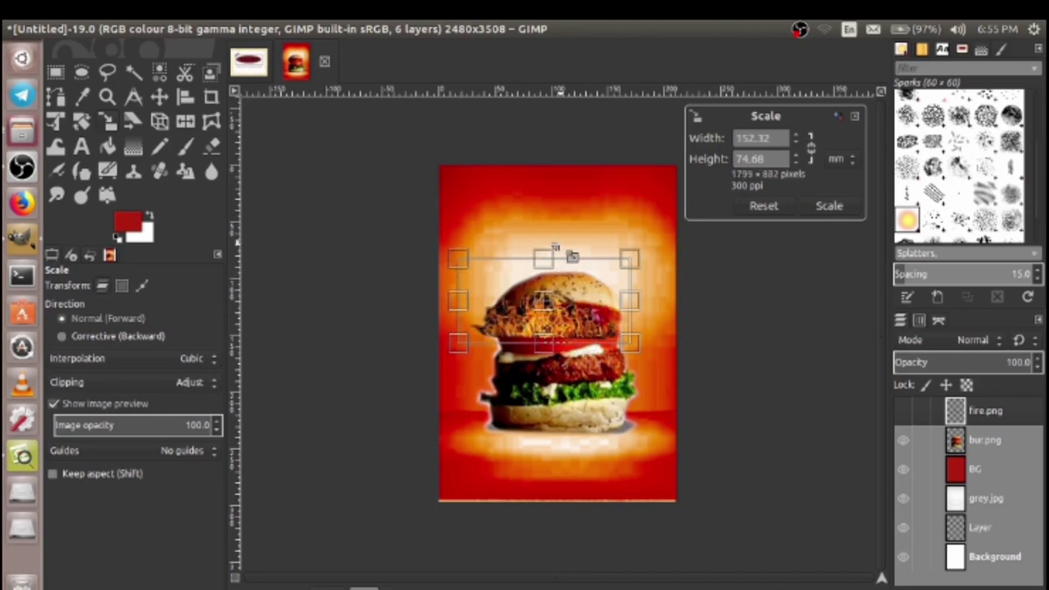
{"action": "left_click_drag", "start_coordinate": [556, 267], "coordinate": [578, 172]}
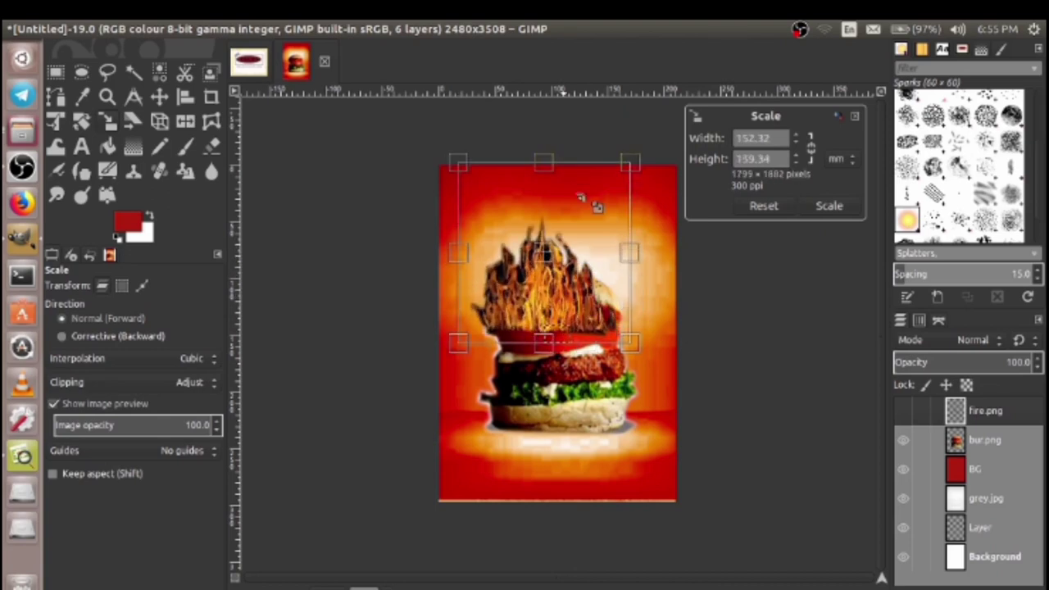
{"action": "left_click_drag", "start_coordinate": [632, 254], "coordinate": [710, 283]}
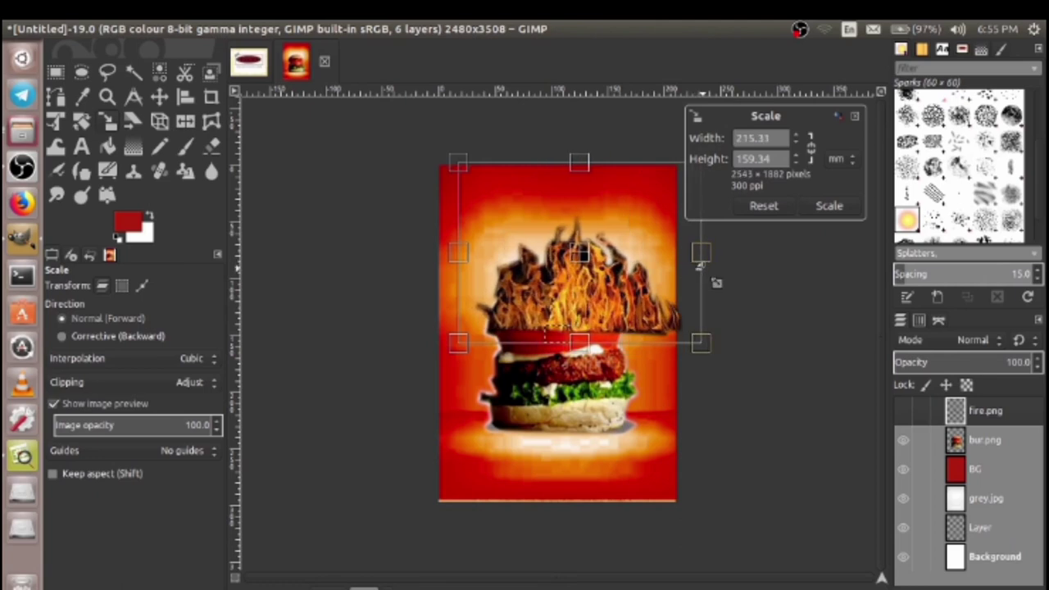
{"action": "left_click_drag", "start_coordinate": [460, 260], "coordinate": [403, 259]}
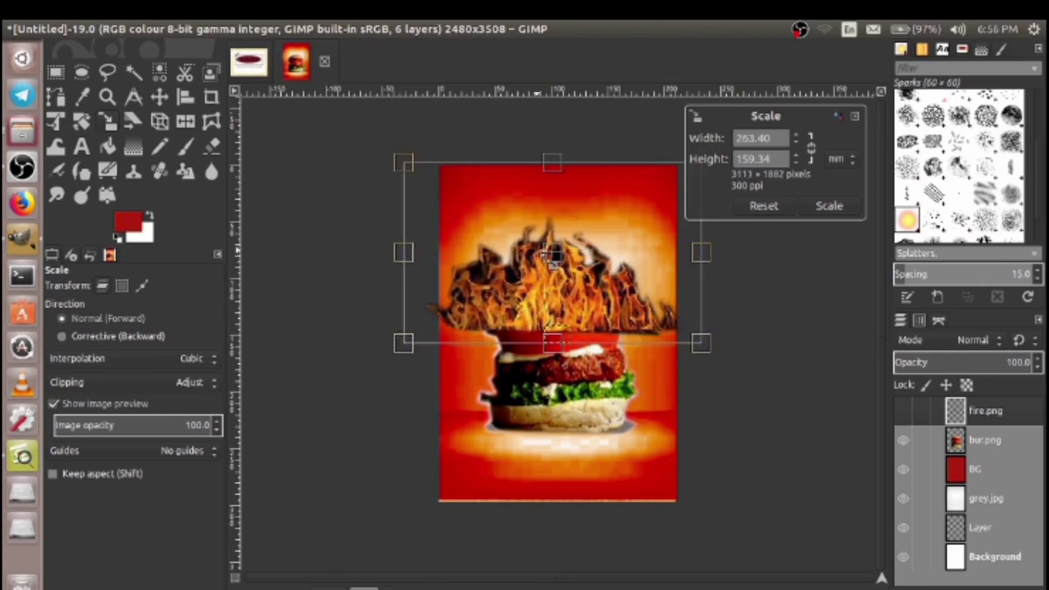
{"action": "left_click_drag", "start_coordinate": [552, 253], "coordinate": [556, 261]}
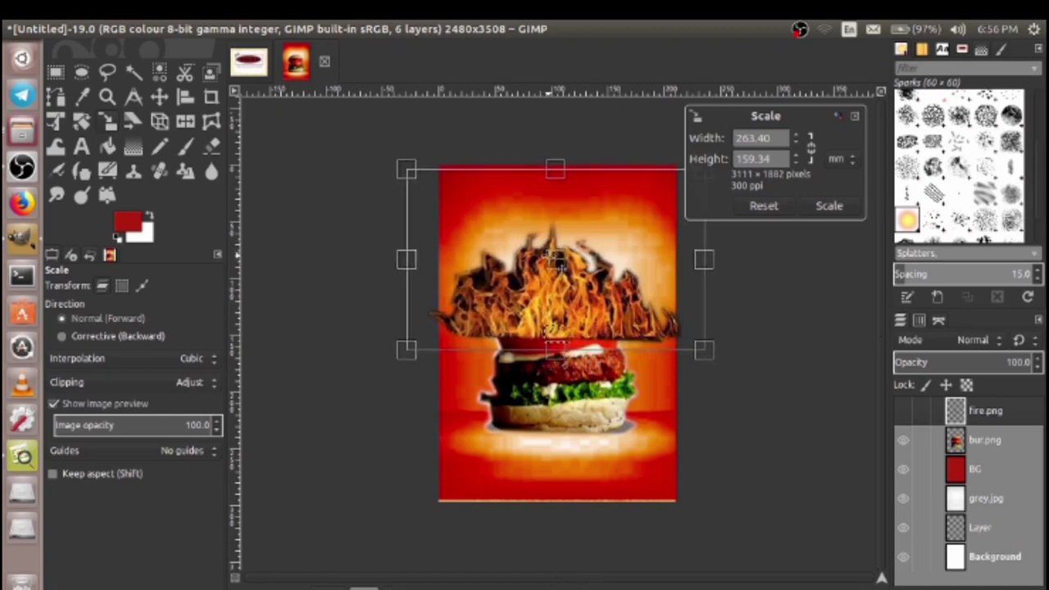
{"action": "left_click", "coordinate": [807, 211]}
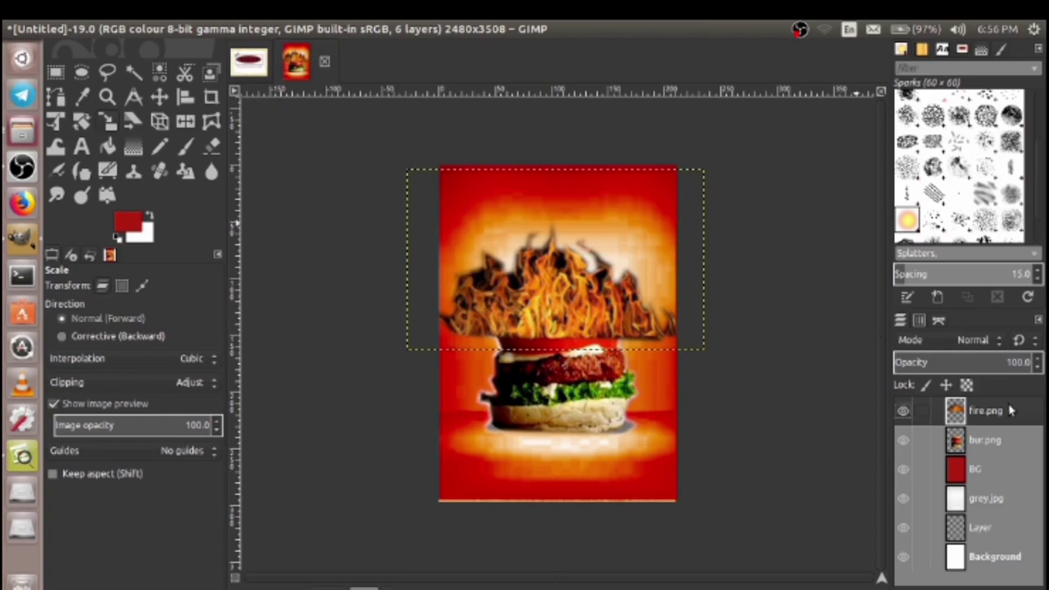
Move the fire layer below the burger layer in the layer stack
{"action": "left_click_drag", "start_coordinate": [1011, 410], "coordinate": [939, 455]}
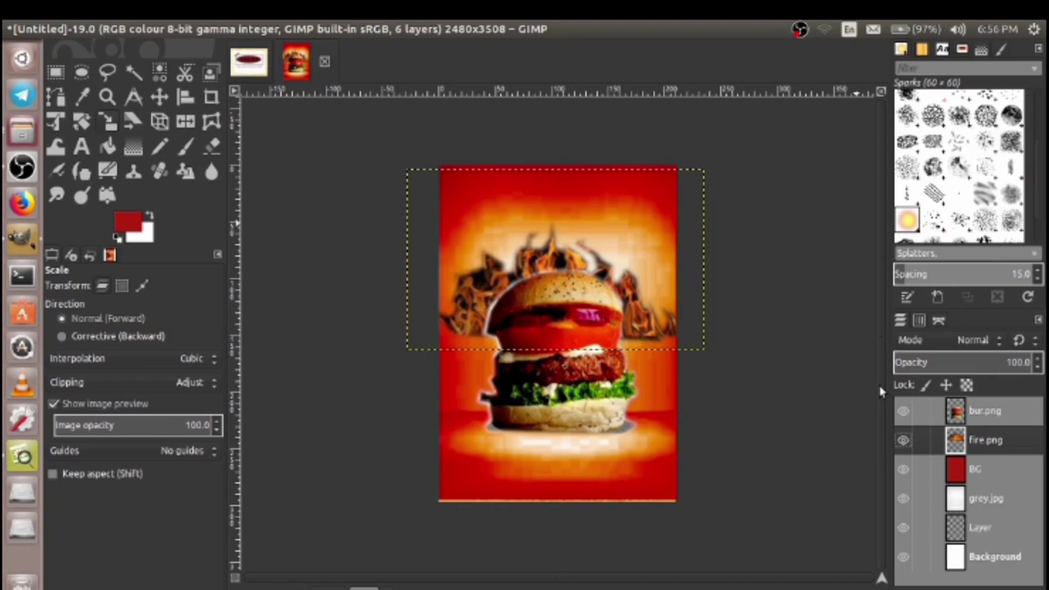
{"action": "left_click", "coordinate": [783, 374]}
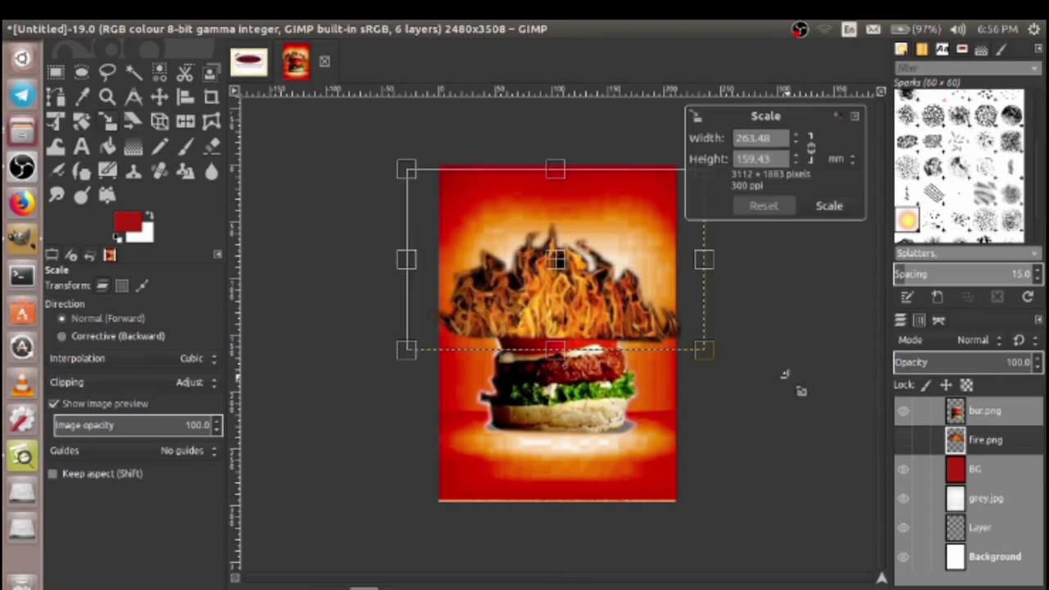
{"action": "left_click", "coordinate": [829, 208]}
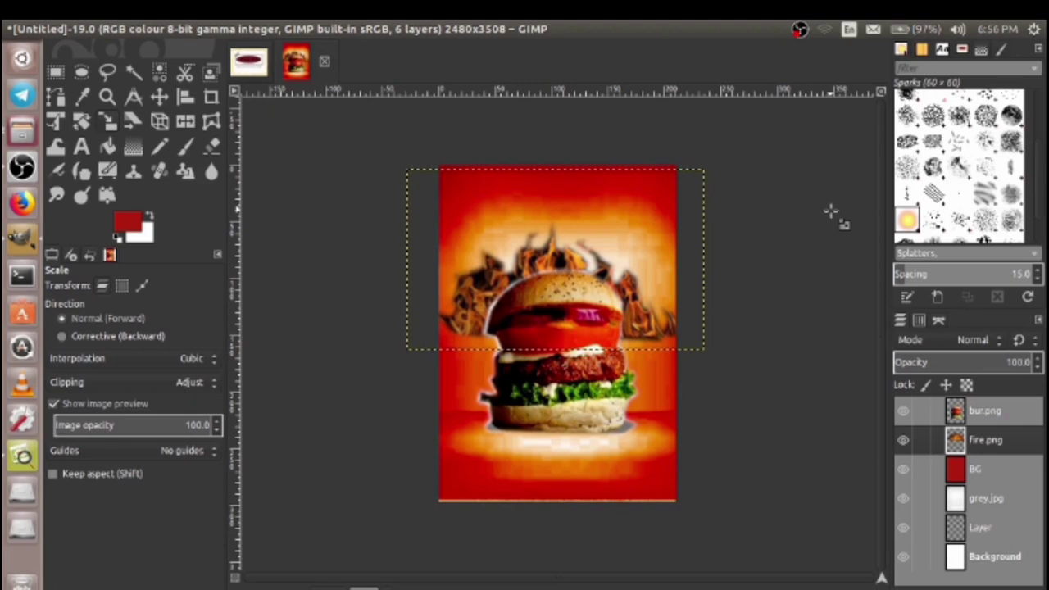
{"action": "mouse_move", "coordinate": [705, 32]}
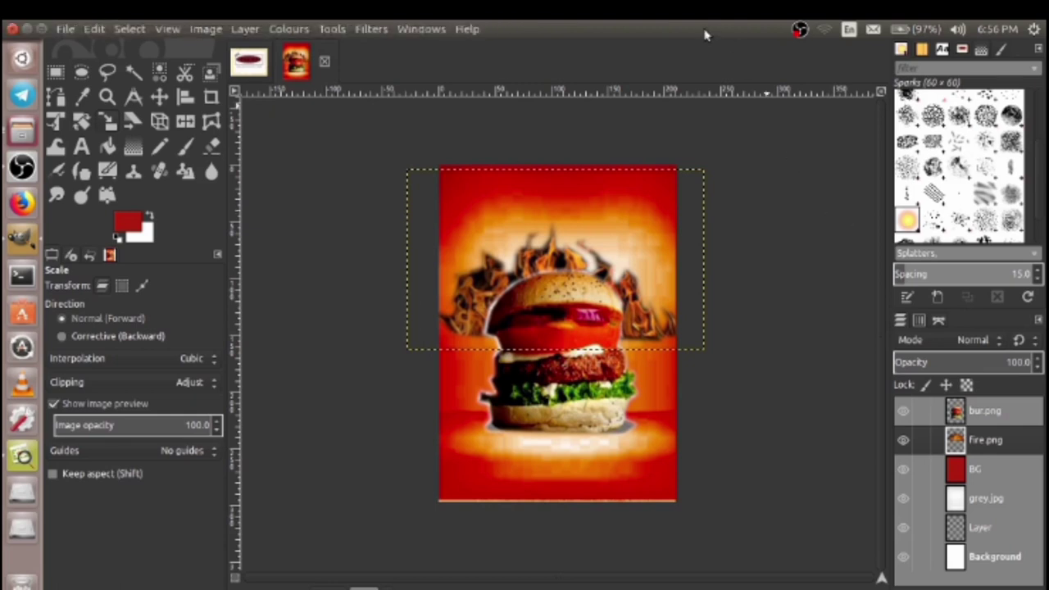
Drag black.png from the file manager into the poster as a new layer
{"action": "key", "text": "ctrl+super+Down"}
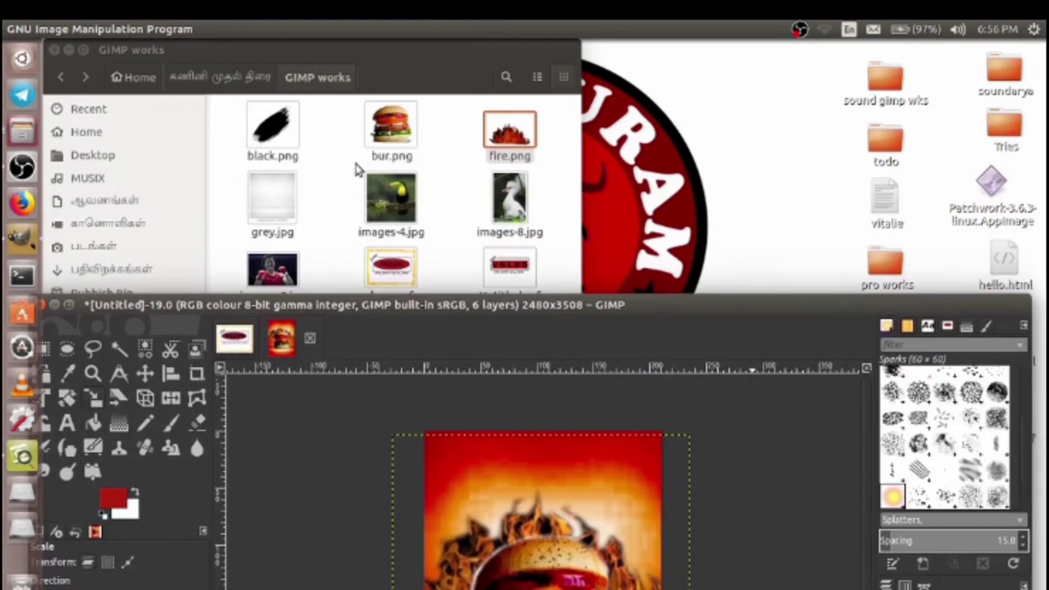
{"action": "left_click_drag", "start_coordinate": [264, 136], "coordinate": [511, 443]}
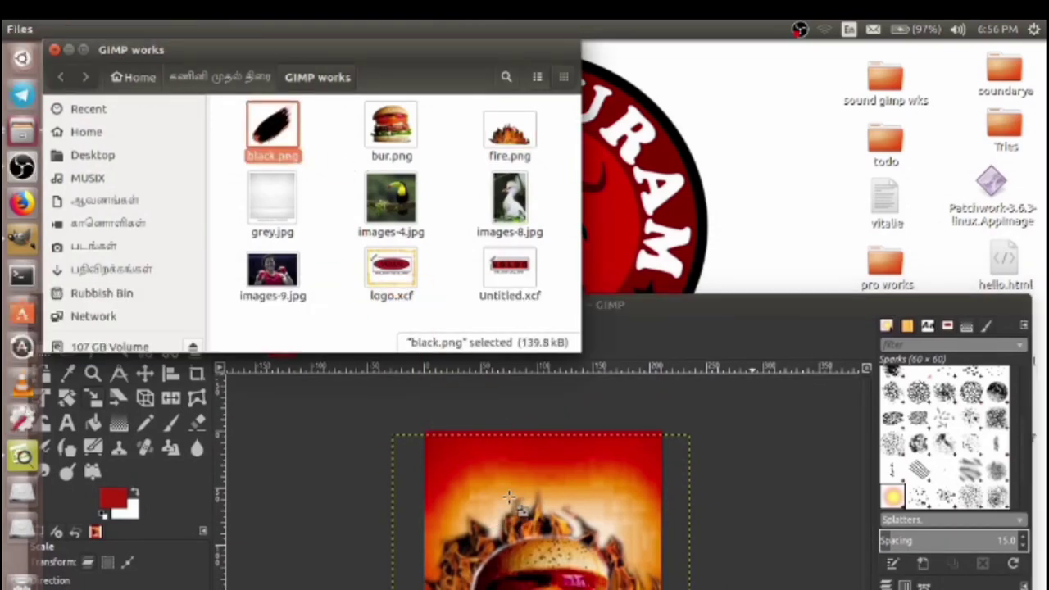
{"action": "left_click", "coordinate": [706, 308]}
{"action": "double_click", "coordinate": [706, 307]}
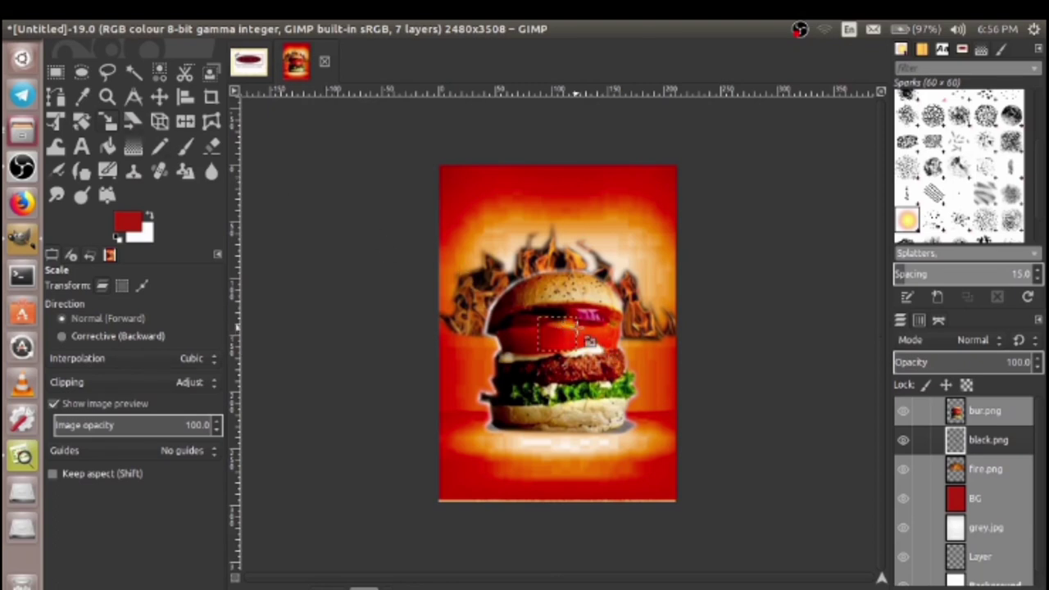
Stretch the black.png brush stroke to about 3712 × 1230 px across the poster's top
{"action": "left_click_drag", "start_coordinate": [589, 341], "coordinate": [664, 279]}
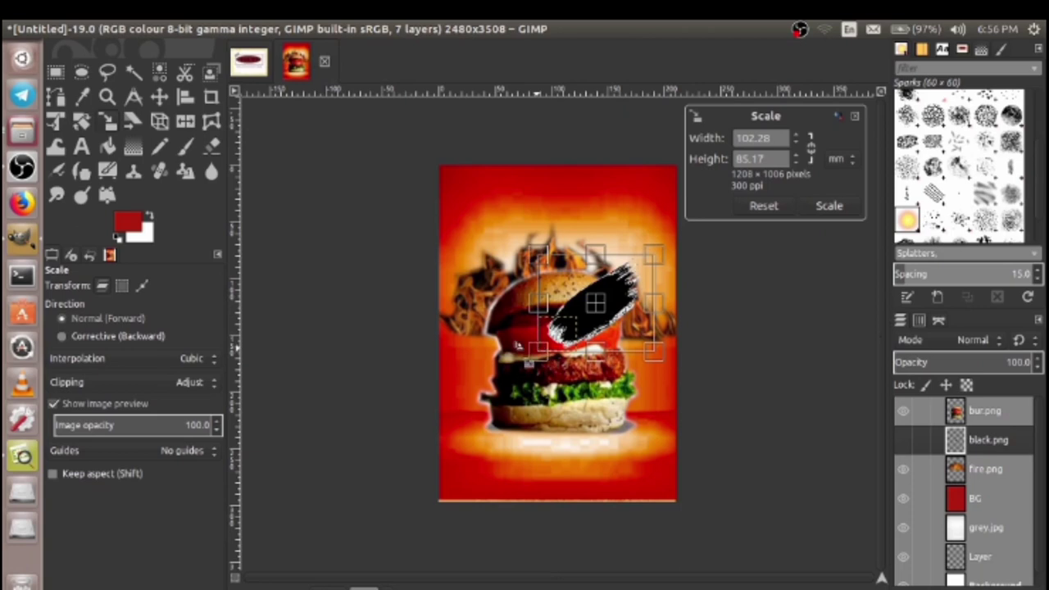
{"action": "left_click_drag", "start_coordinate": [517, 344], "coordinate": [420, 346]}
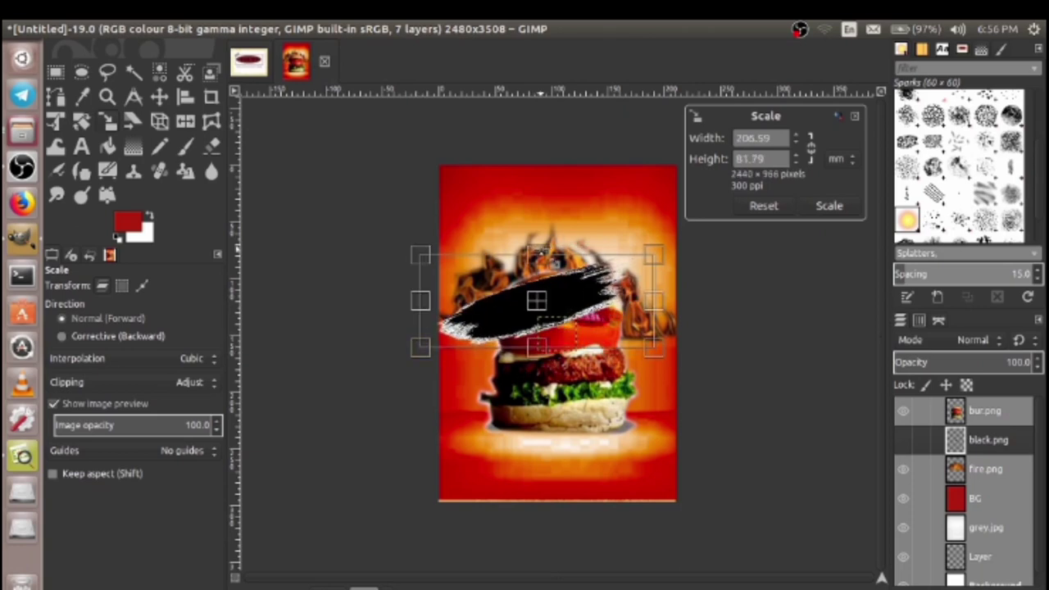
{"action": "left_click_drag", "start_coordinate": [537, 256], "coordinate": [537, 162]}
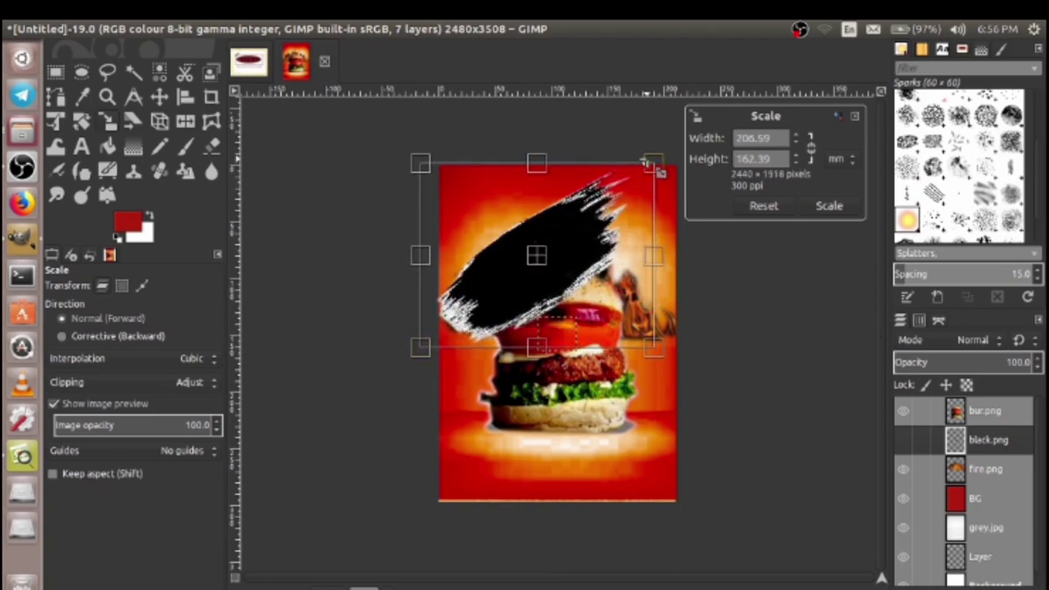
{"action": "left_click_drag", "start_coordinate": [647, 164], "coordinate": [730, 148]}
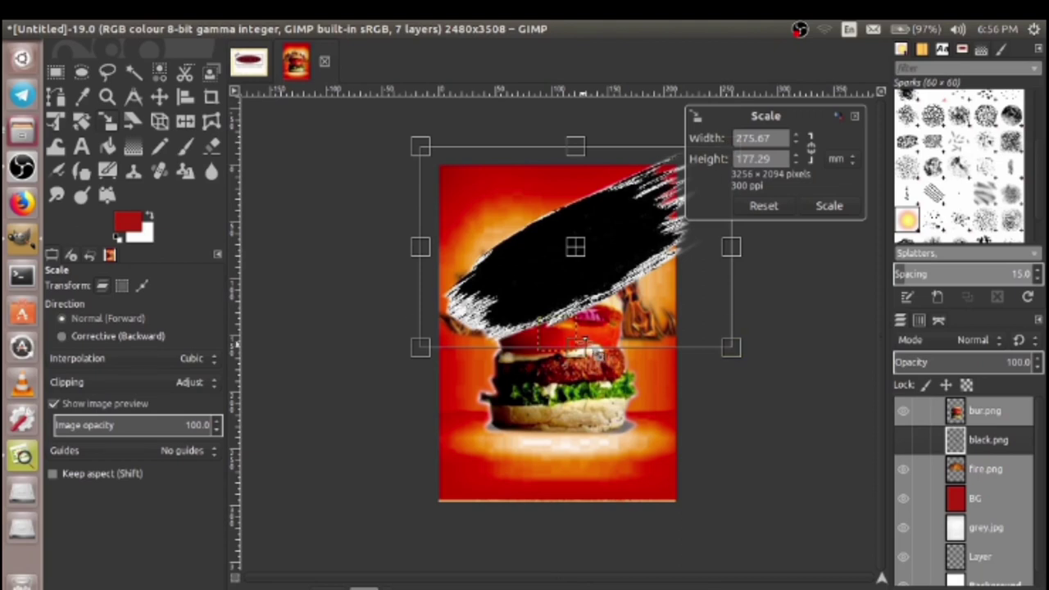
{"action": "left_click_drag", "start_coordinate": [584, 345], "coordinate": [579, 289]}
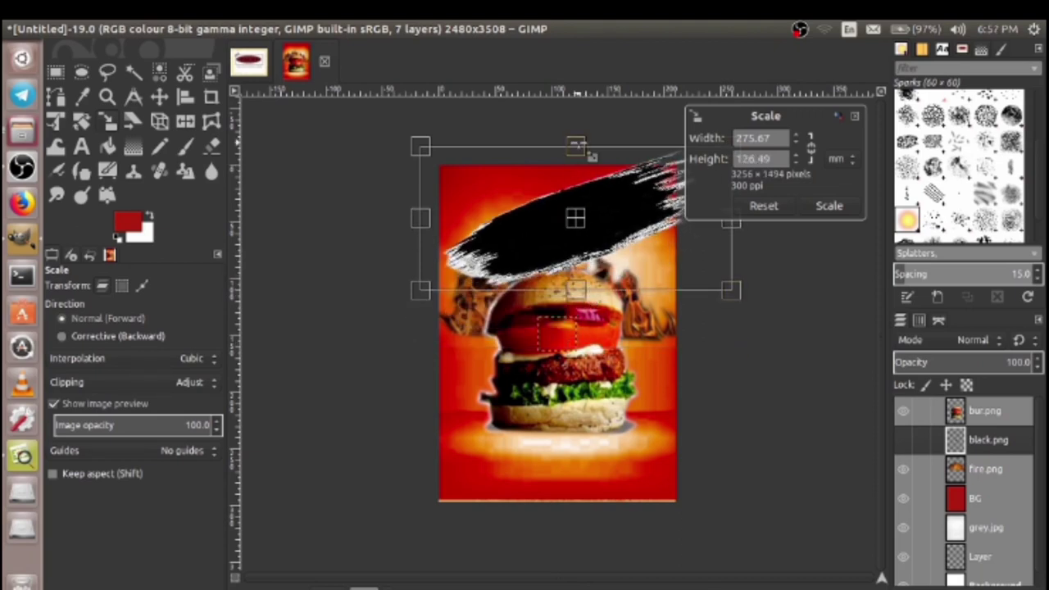
{"action": "left_click_drag", "start_coordinate": [577, 145], "coordinate": [575, 121]}
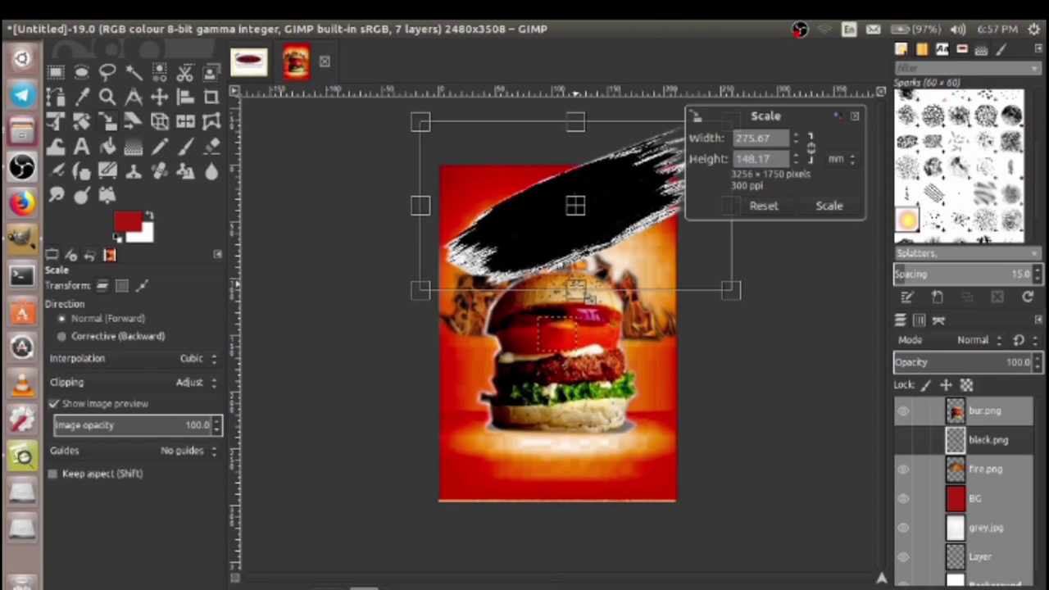
{"action": "left_click_drag", "start_coordinate": [585, 295], "coordinate": [585, 263]}
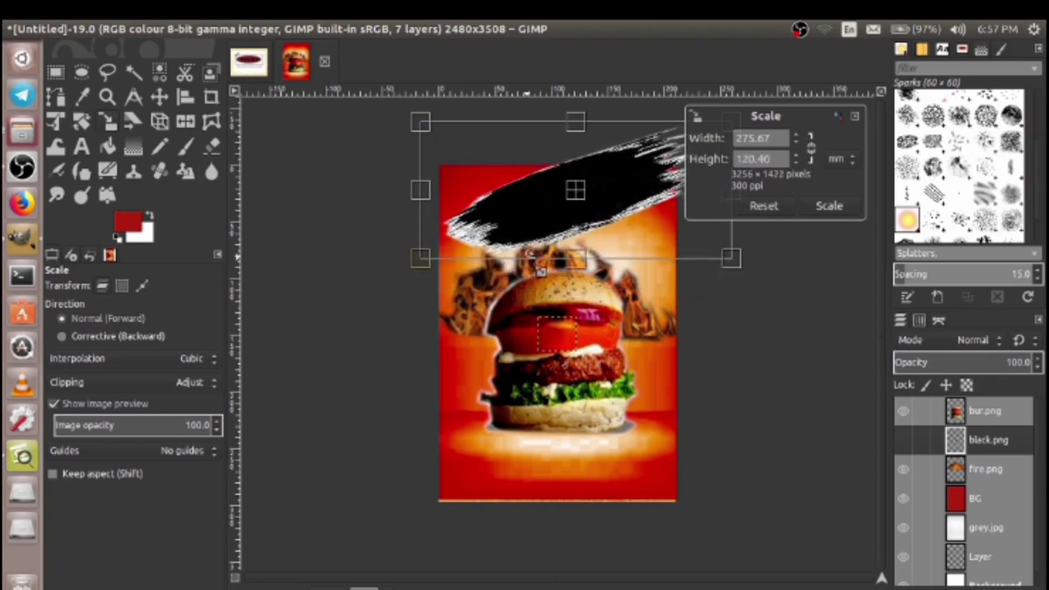
{"action": "left_click_drag", "start_coordinate": [421, 257], "coordinate": [383, 257]}
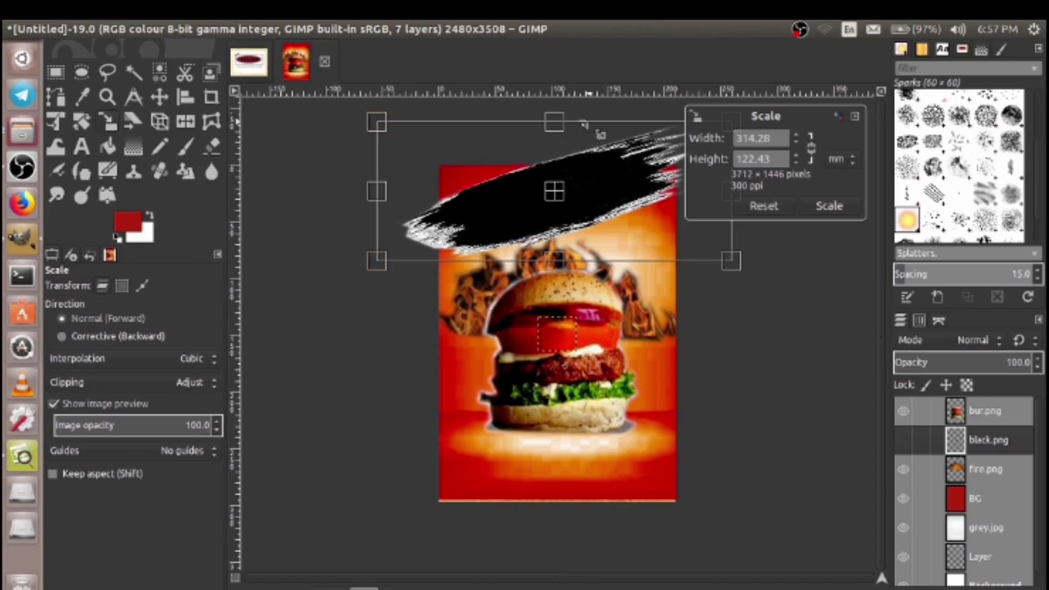
{"action": "left_click_drag", "start_coordinate": [557, 127], "coordinate": [564, 142]}
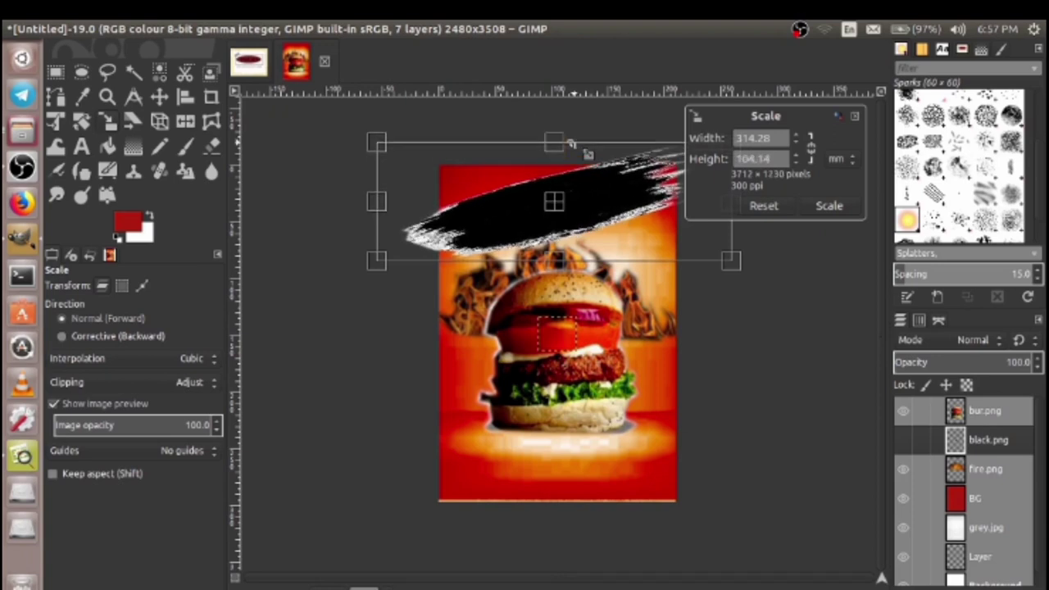
{"action": "left_click", "coordinate": [827, 206]}
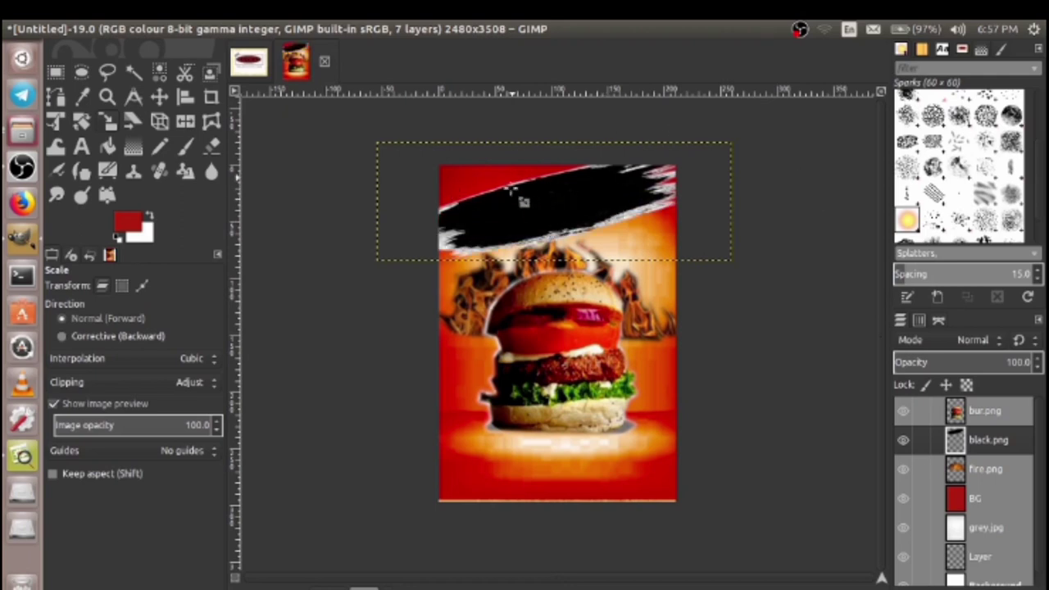
Add white BURGER text in Sans-serif Bold Italic on the black banner
{"action": "left_click", "coordinate": [80, 152]}
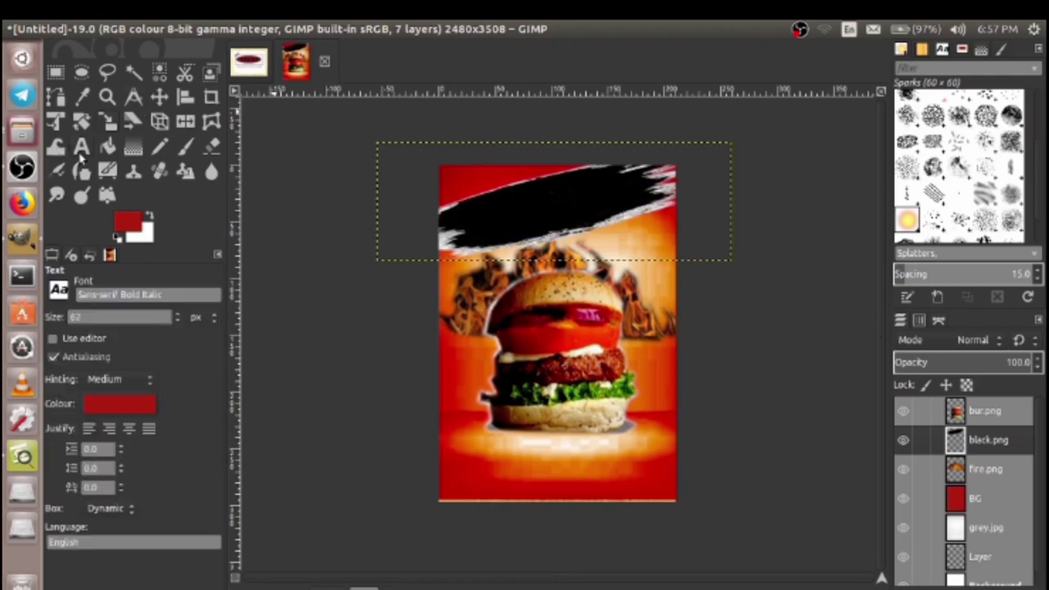
{"action": "left_click", "coordinate": [474, 205]}
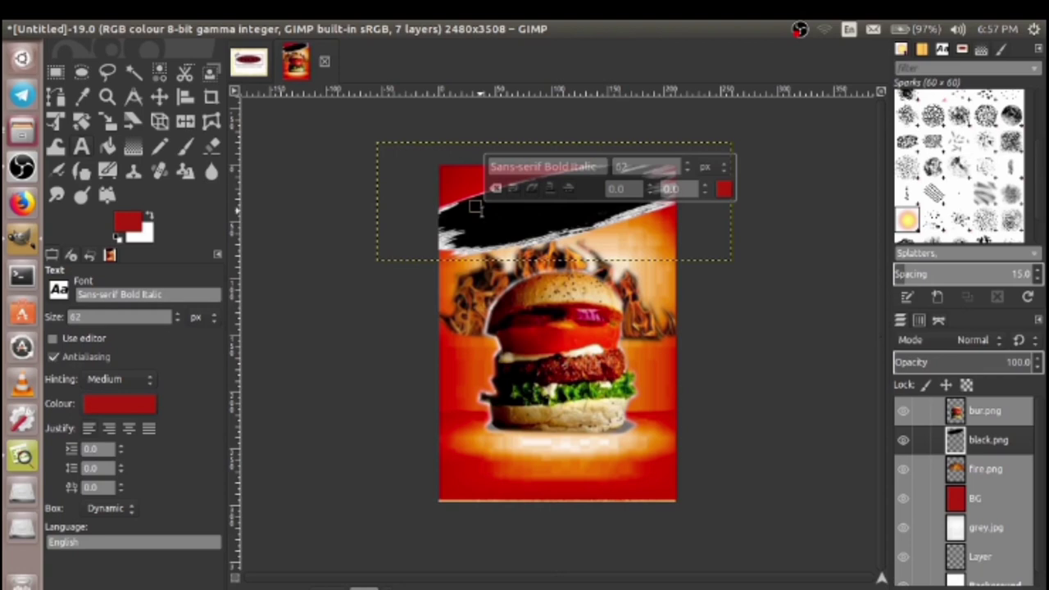
{"action": "type", "text": "BU"}
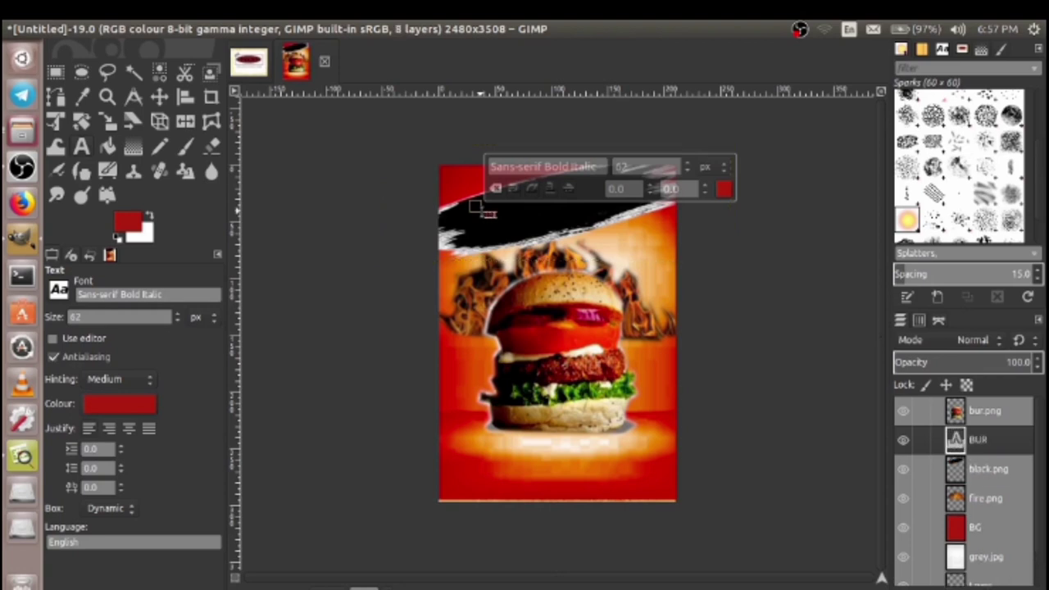
{"action": "type", "text": "R"}
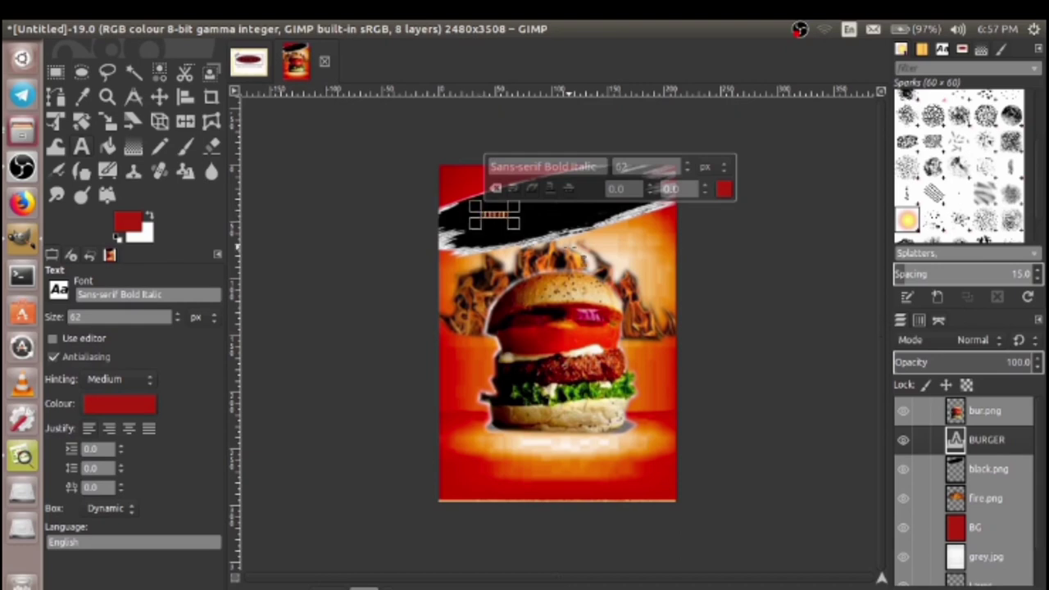
{"action": "left_click", "coordinate": [150, 410]}
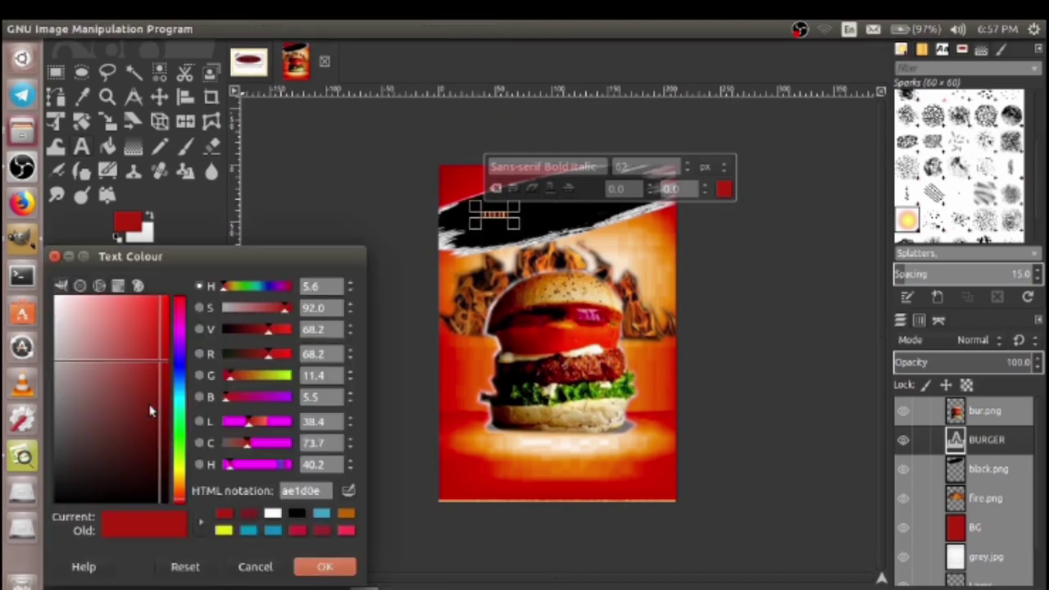
{"action": "left_click", "coordinate": [274, 513]}
{"action": "left_click", "coordinate": [325, 568]}
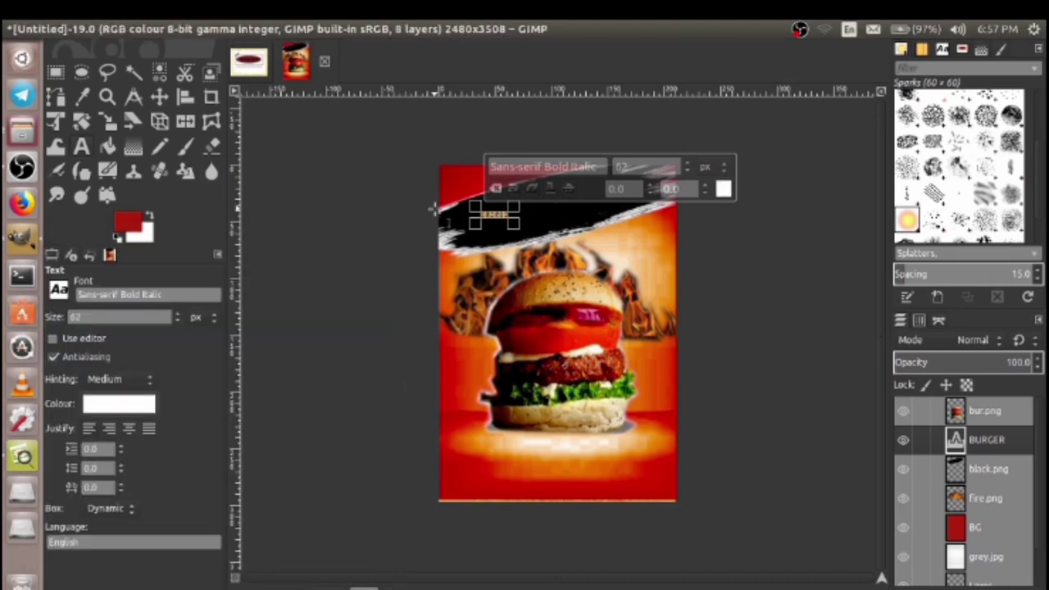
Scale the BURGER text up to about 862 × 305 pixels across the black banner
{"action": "left_click", "coordinate": [108, 122]}
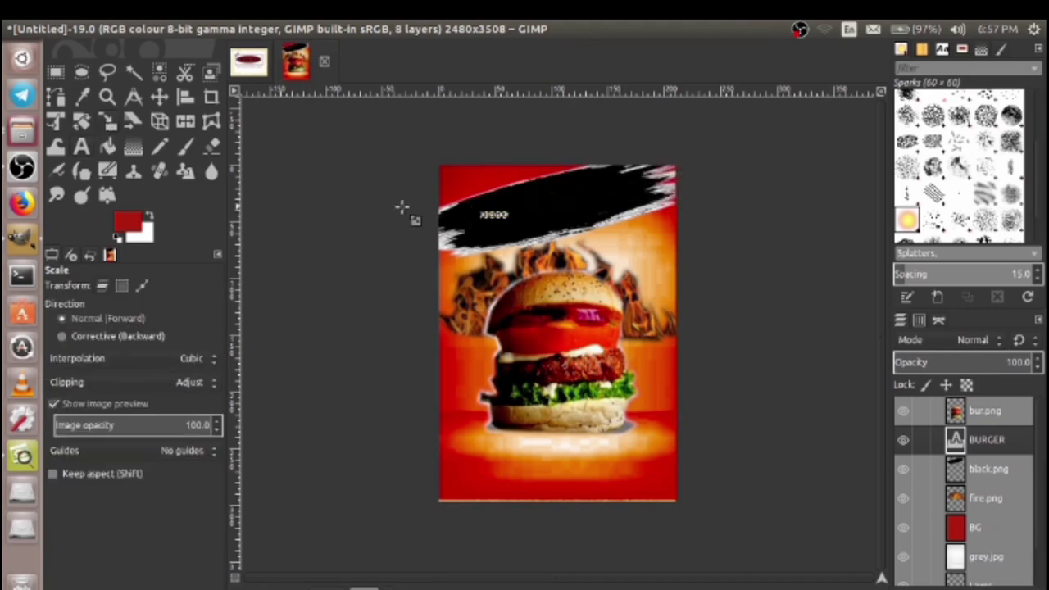
{"action": "left_click", "coordinate": [509, 205]}
{"action": "left_click_drag", "start_coordinate": [523, 222], "coordinate": [556, 235]}
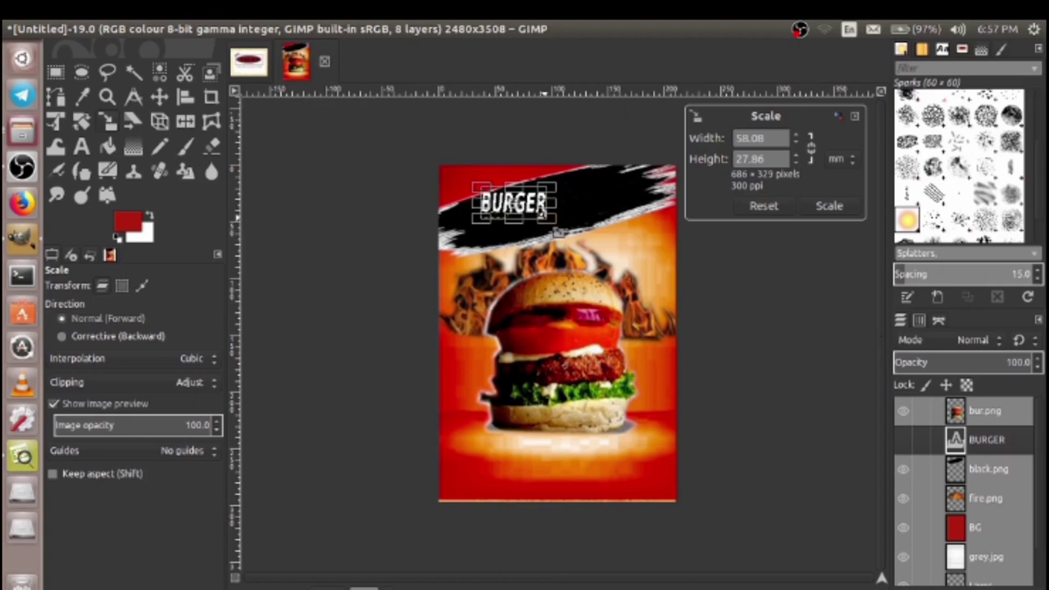
{"action": "mouse_move", "coordinate": [556, 236]}
{"action": "left_mouse_down"}
{"action": "mouse_move", "coordinate": [574, 235]}
{"action": "mouse_move", "coordinate": [577, 207]}
{"action": "left_mouse_up"}
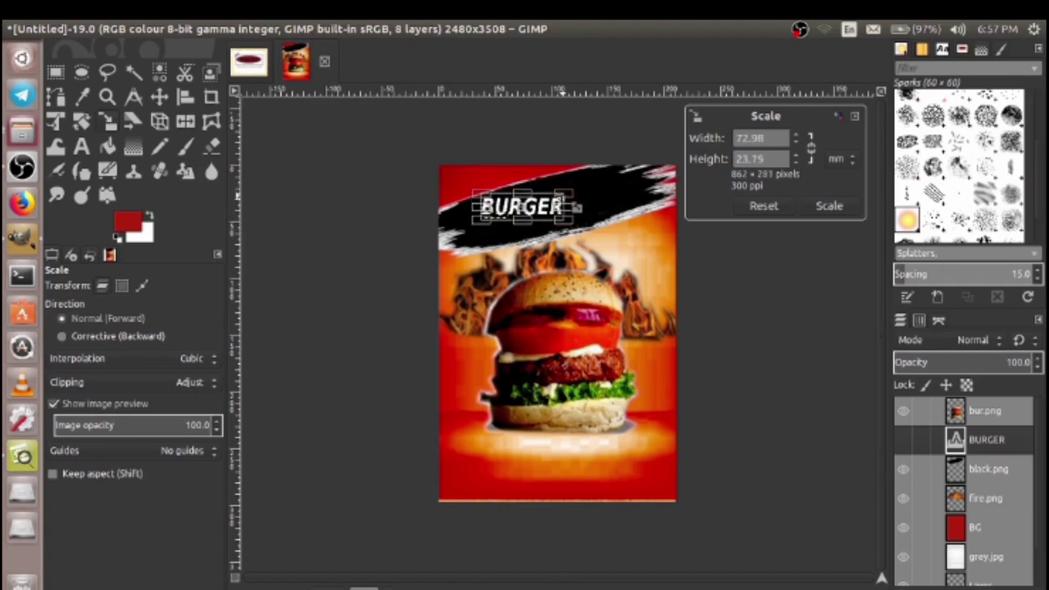
{"action": "left_click", "coordinate": [819, 210]}
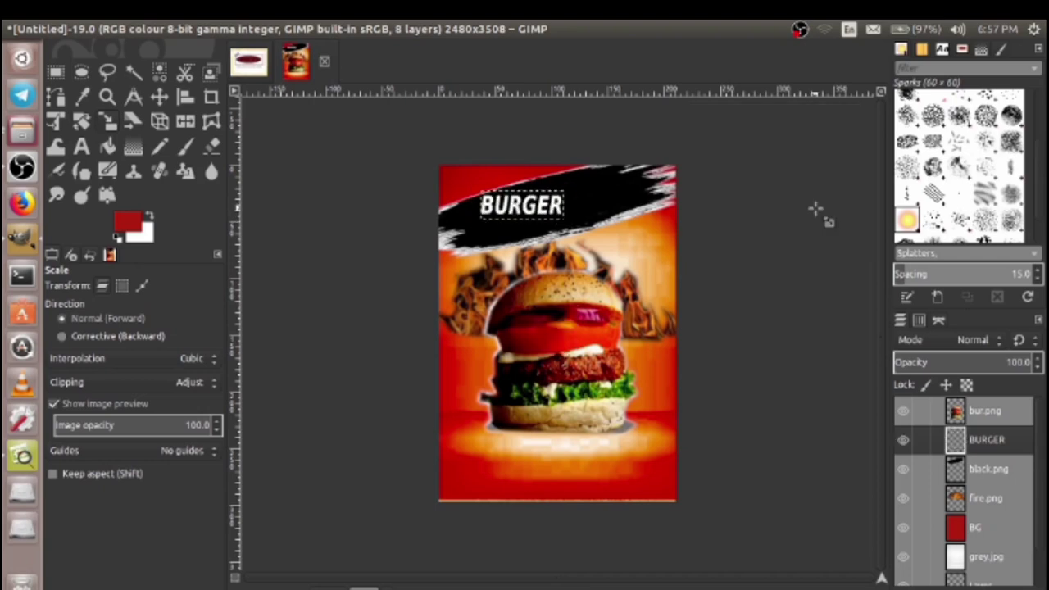
{"action": "left_click", "coordinate": [488, 235]}
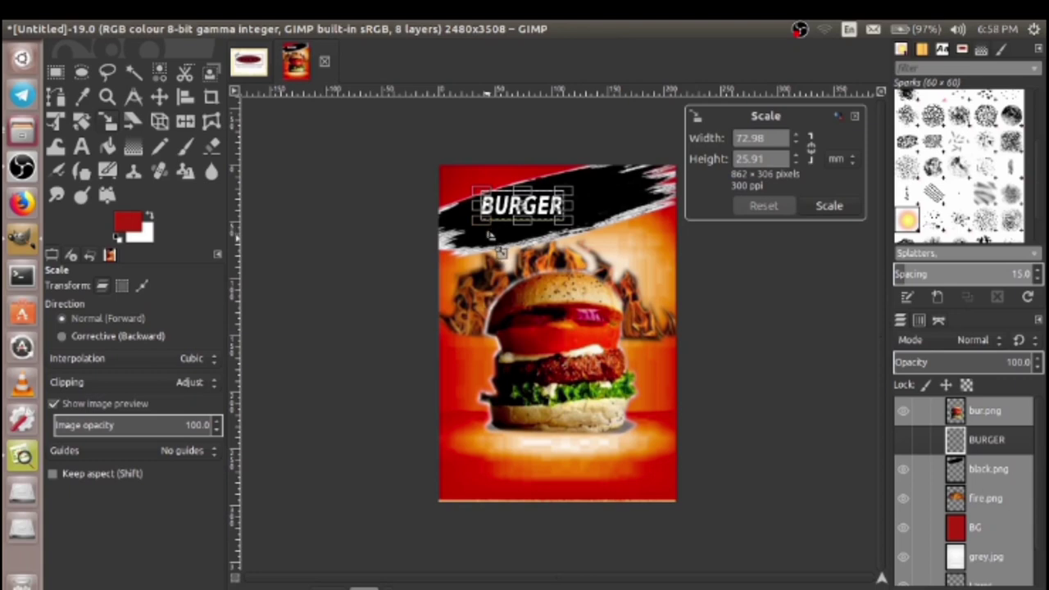
Add a yellow SHOP text layer below BURGER on the black banner
{"action": "left_click", "coordinate": [81, 147]}
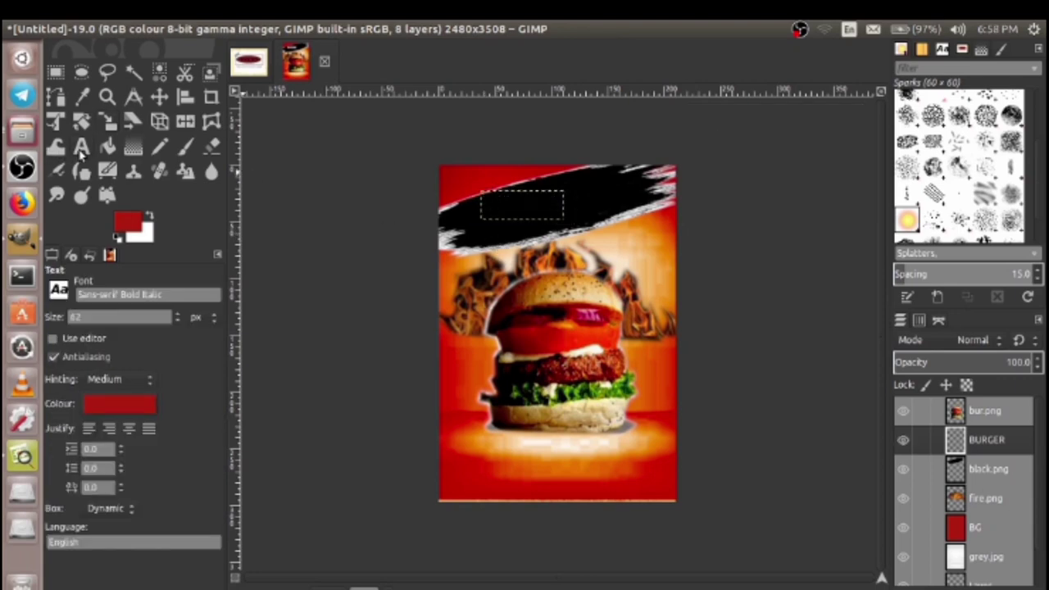
{"action": "left_click", "coordinate": [474, 226]}
{"action": "type", "text": "SHOP"}
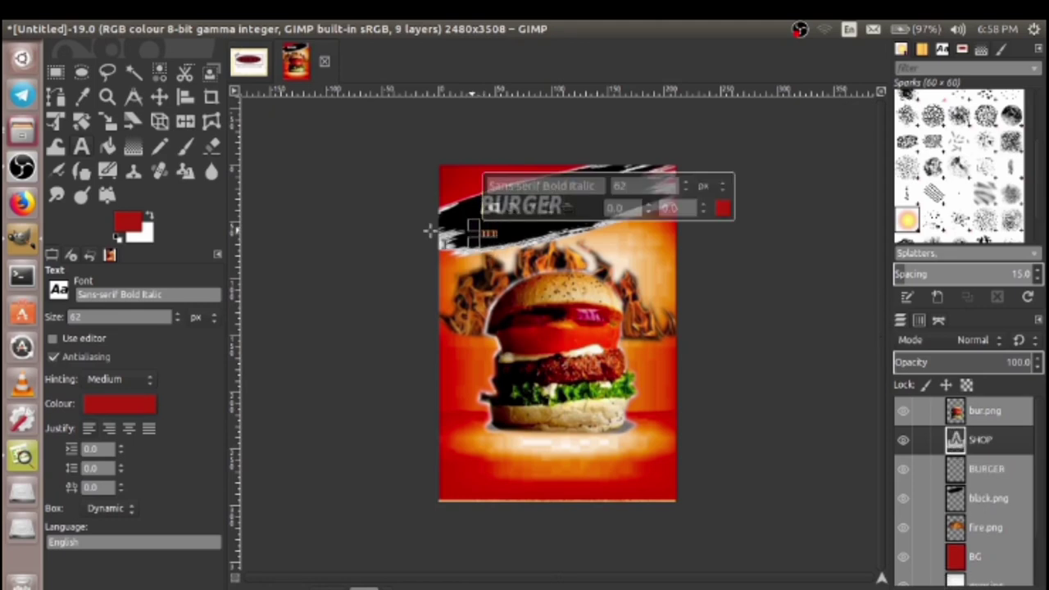
{"action": "left_click", "coordinate": [148, 405]}
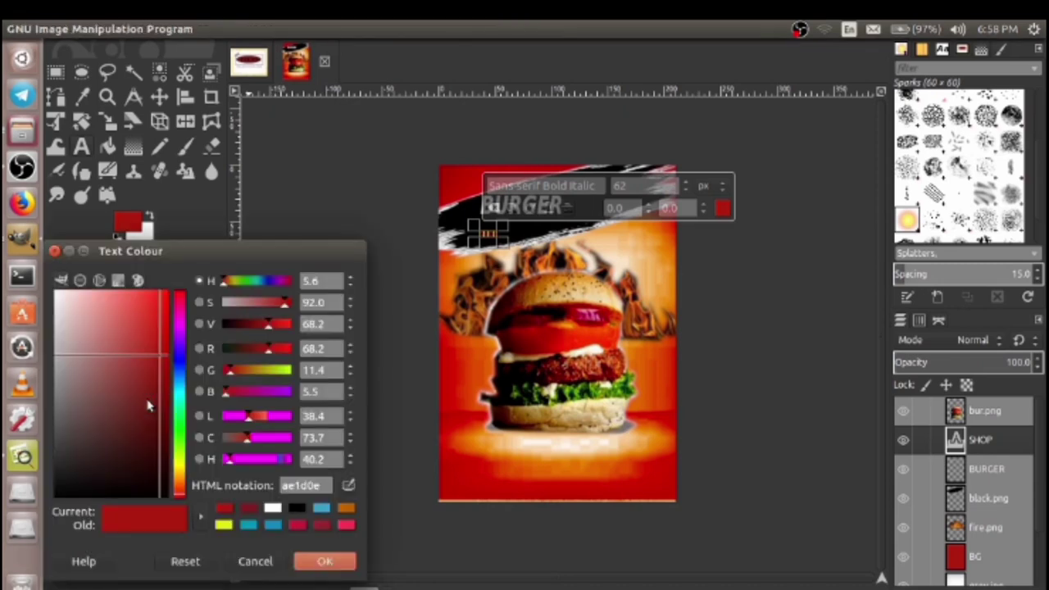
{"action": "left_click", "coordinate": [224, 525]}
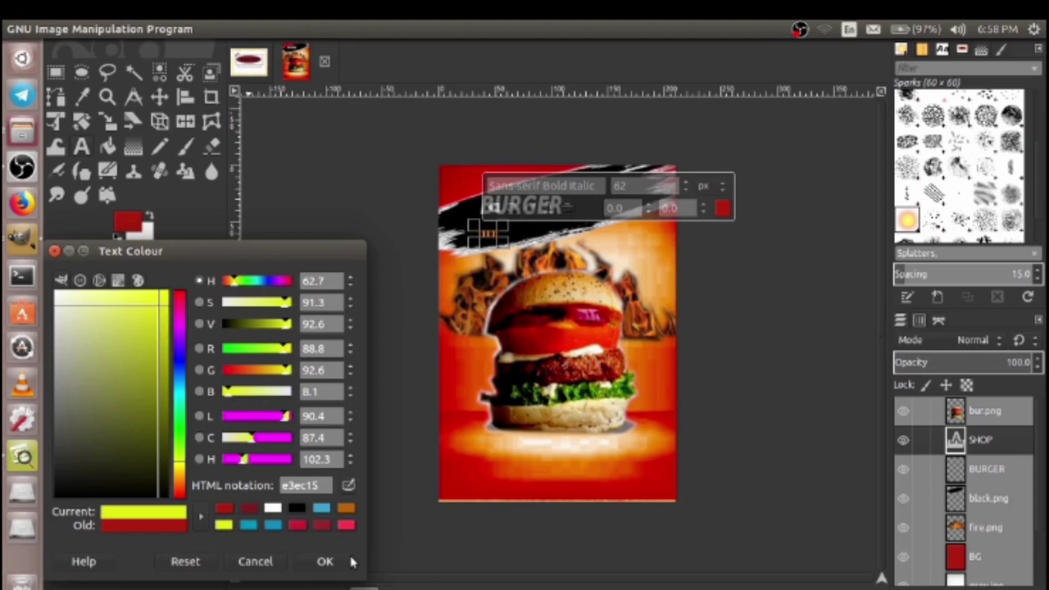
{"action": "left_click", "coordinate": [326, 561]}
{"action": "mouse_move", "coordinate": [495, 238]}
{"action": "left_mouse_down"}
{"action": "mouse_move", "coordinate": [540, 241]}
{"action": "mouse_move", "coordinate": [515, 247]}
{"action": "left_mouse_up"}
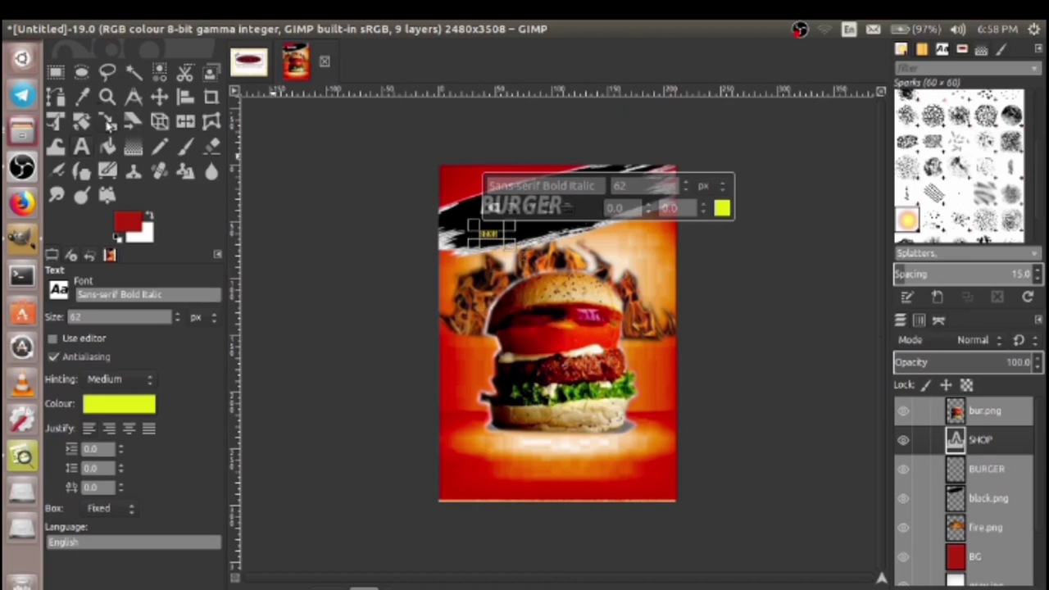
Stretch the SHOP layer taller to about 755 × 217 pixels
{"action": "left_click", "coordinate": [109, 123]}
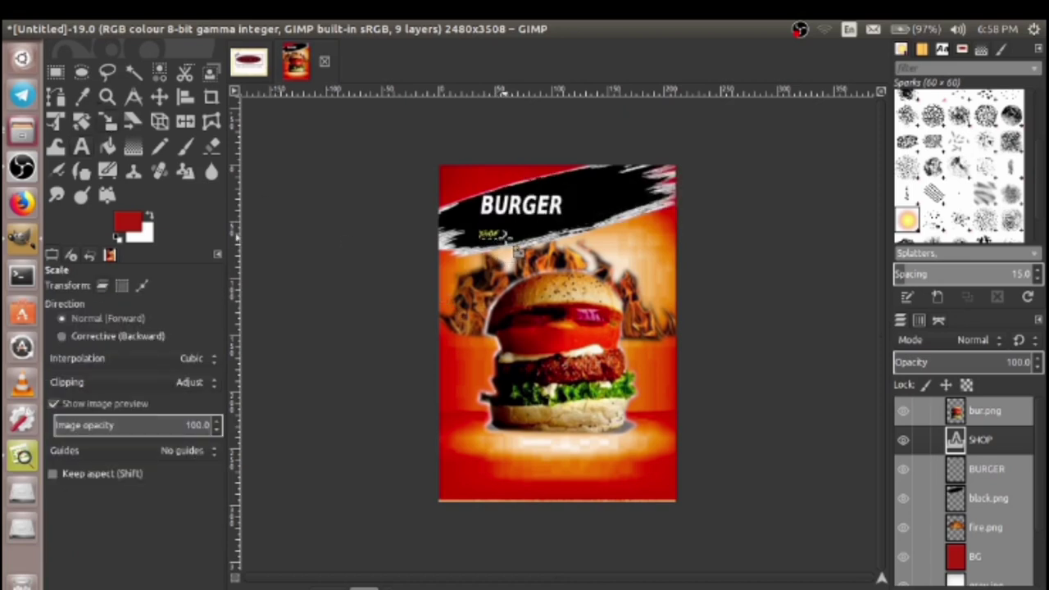
{"action": "left_click", "coordinate": [518, 248]}
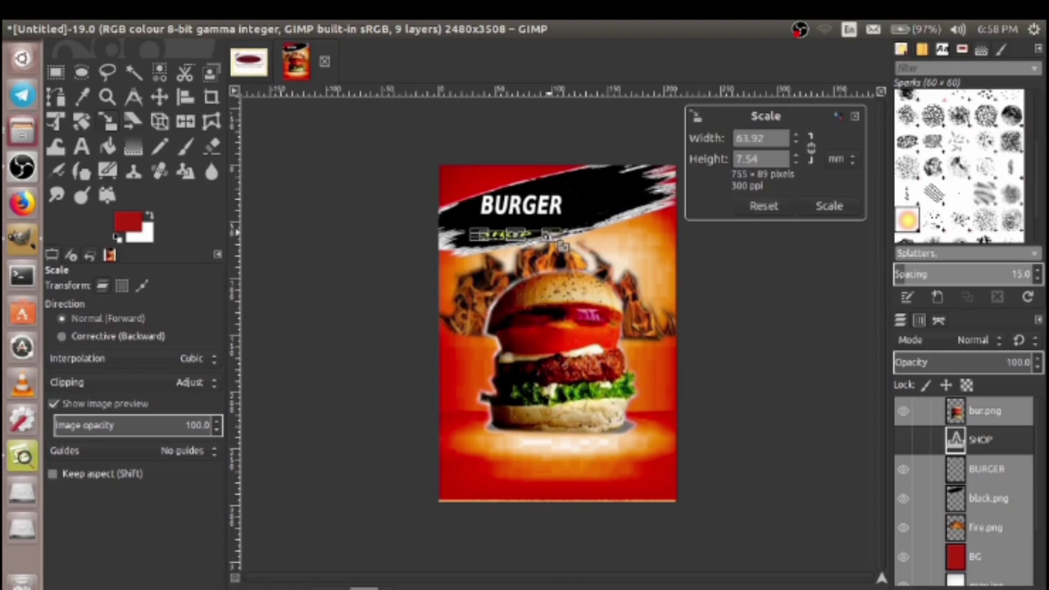
{"action": "left_click_drag", "start_coordinate": [528, 255], "coordinate": [528, 232]}
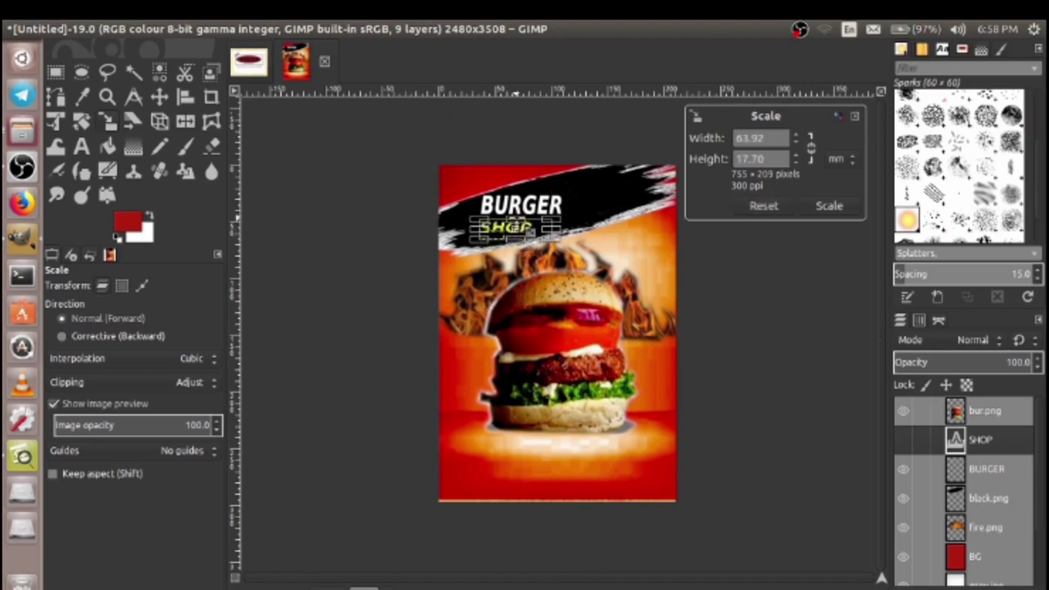
{"action": "left_click", "coordinate": [829, 206]}
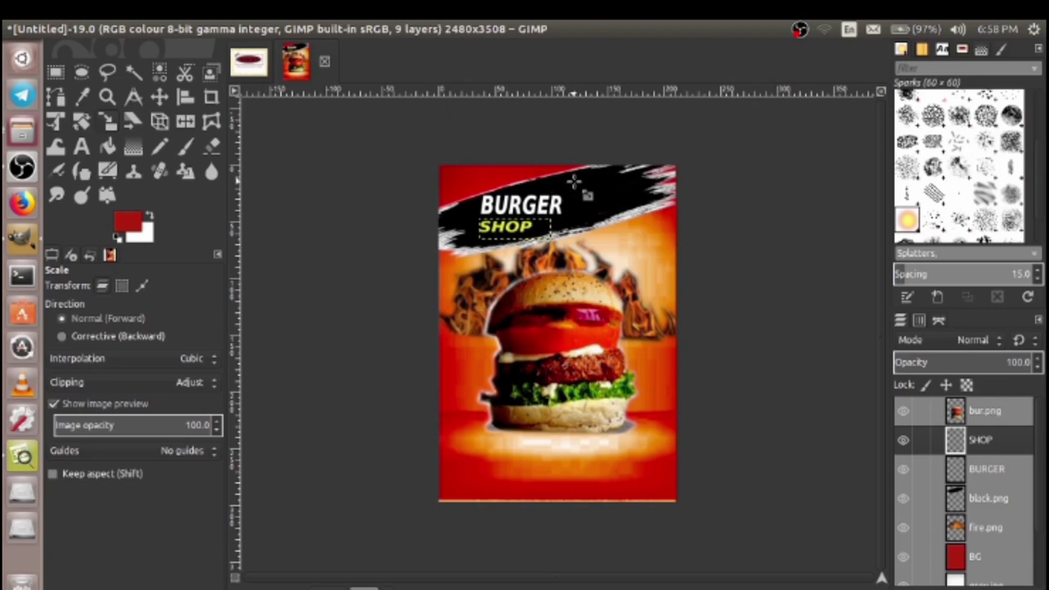
Write Sound's Cafe on two lines at the banner's right end in white
{"action": "left_click", "coordinate": [82, 146]}
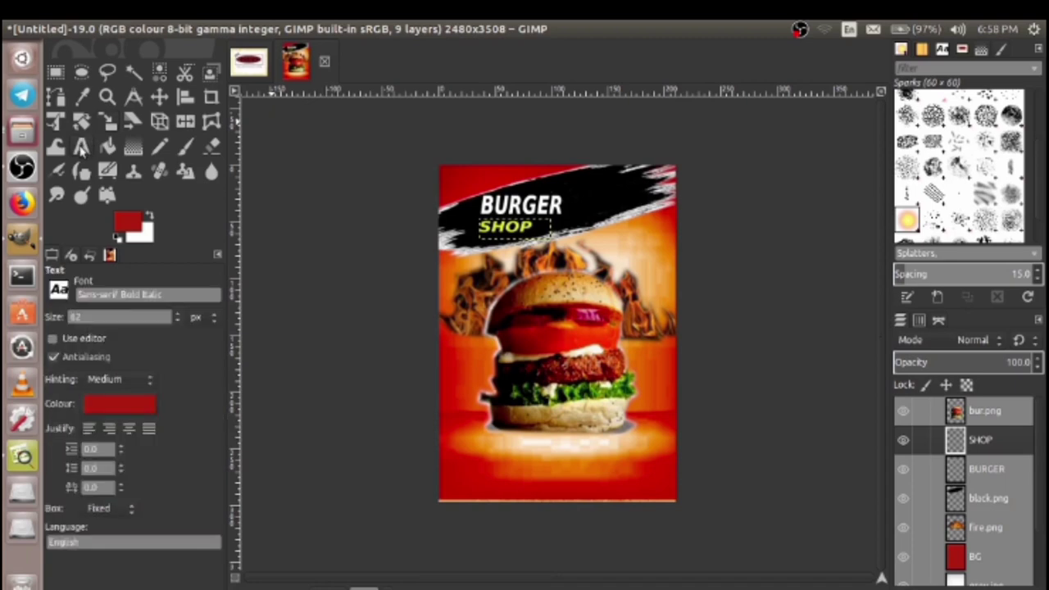
{"action": "left_click", "coordinate": [567, 180]}
{"action": "type", "text": "SOUN"}
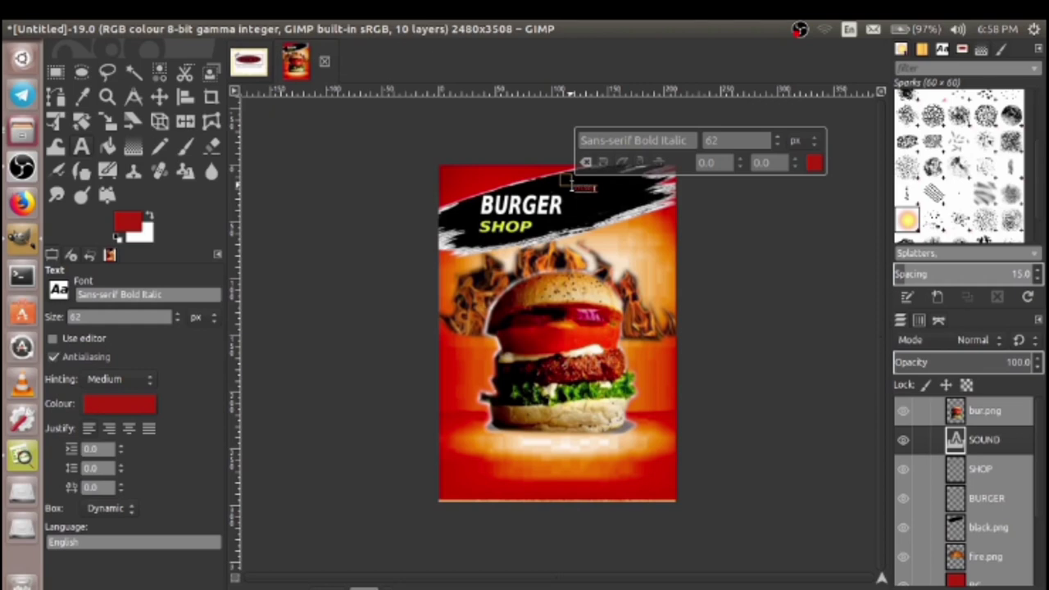
{"action": "key", "text": "BackSpace"}
{"action": "type", "text": "ound's"}
{"action": "key", "text": "Return"}
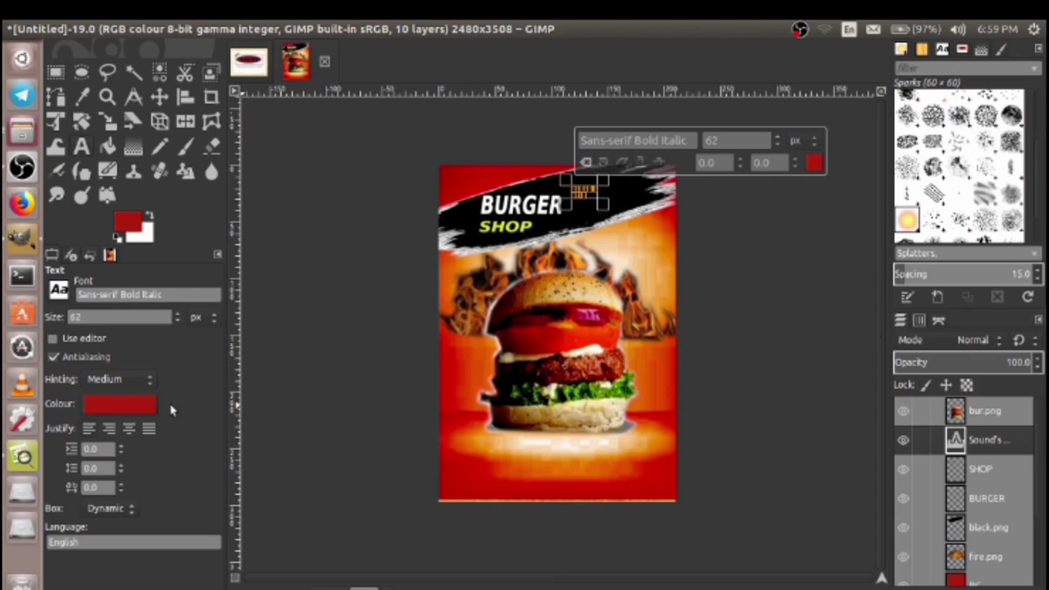
{"action": "left_click", "coordinate": [149, 410]}
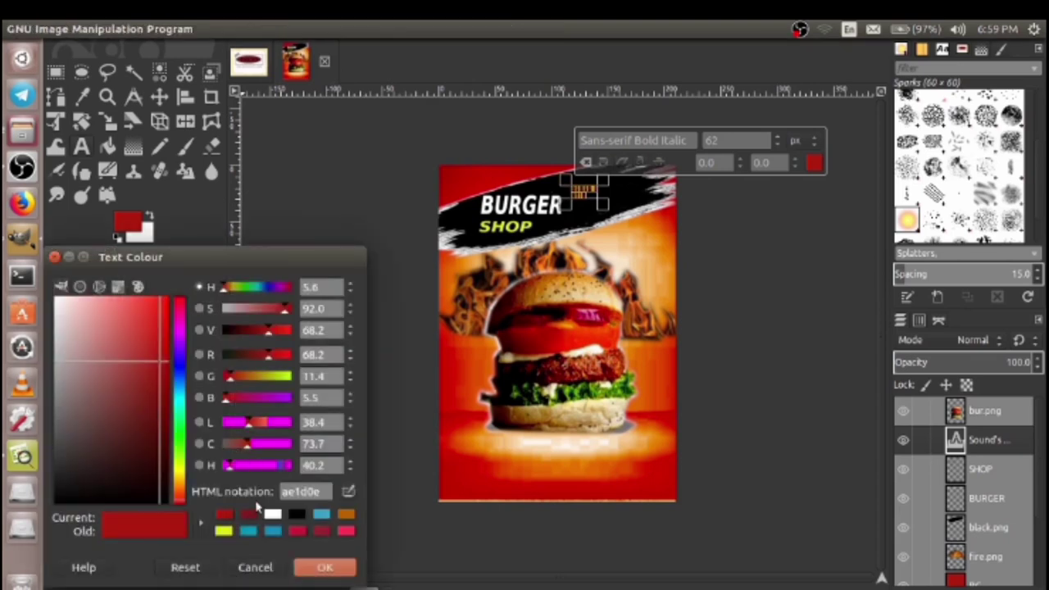
{"action": "left_click", "coordinate": [273, 514]}
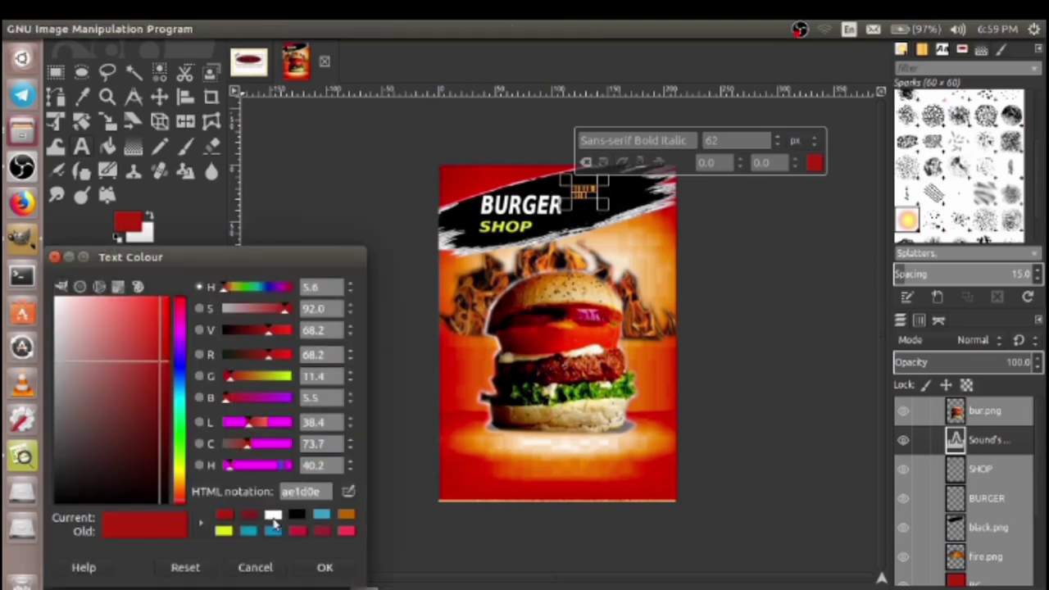
{"action": "left_click", "coordinate": [342, 570]}
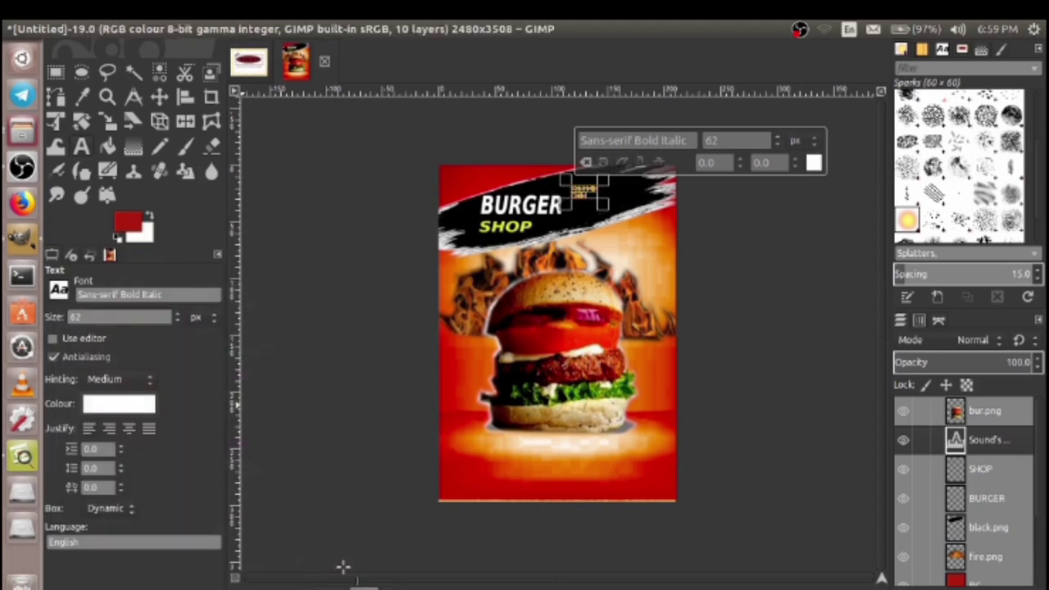
{"action": "left_click", "coordinate": [107, 121]}
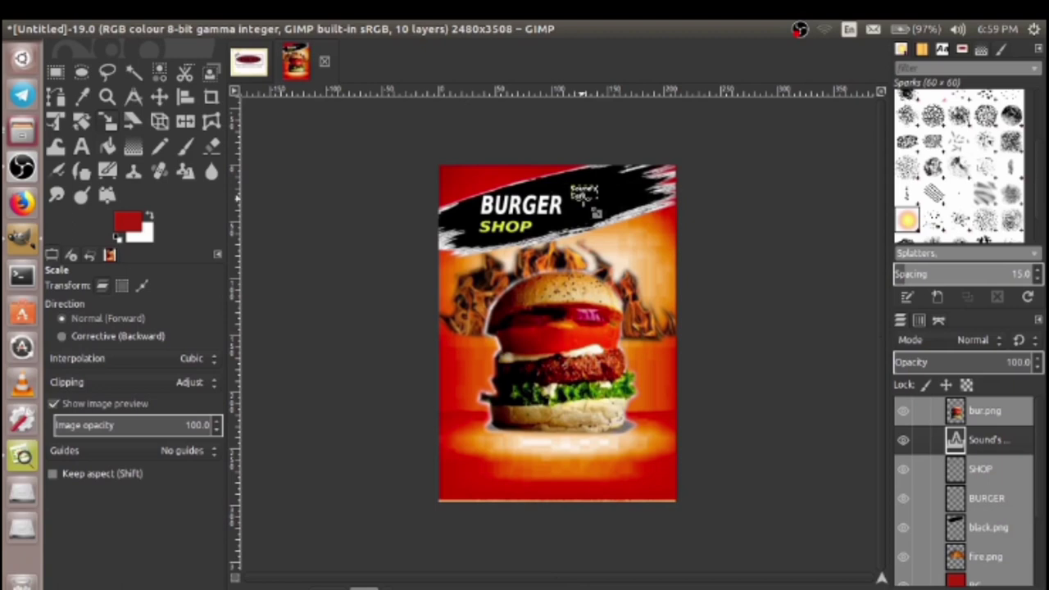
Enlarge the Sound's Cafe text at the banner's right end
{"action": "left_click", "coordinate": [610, 205]}
{"action": "mouse_move", "coordinate": [626, 208]}
{"action": "left_mouse_down"}
{"action": "mouse_move", "coordinate": [637, 184]}
{"action": "mouse_move", "coordinate": [649, 197]}
{"action": "left_mouse_up"}
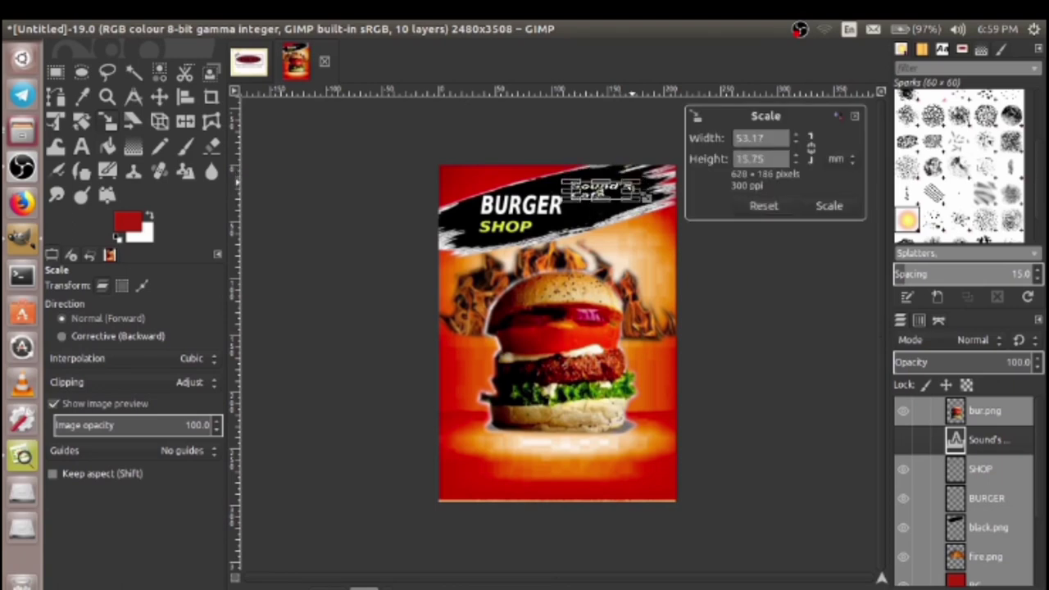
{"action": "left_click", "coordinate": [826, 205]}
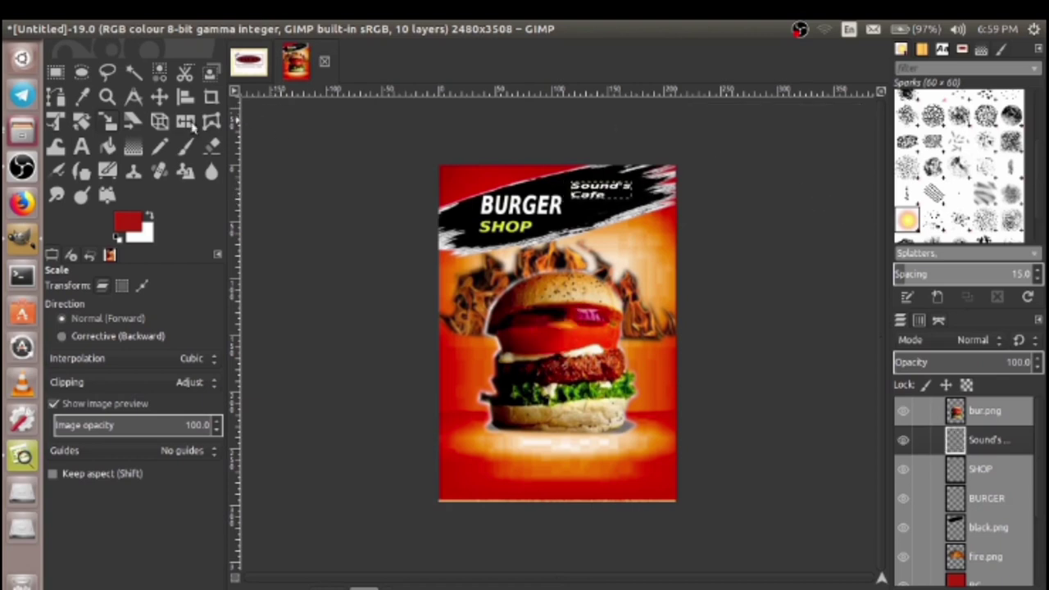
Shear the Sound's Cafe text vertically so it slants upward
{"action": "left_click", "coordinate": [134, 123]}
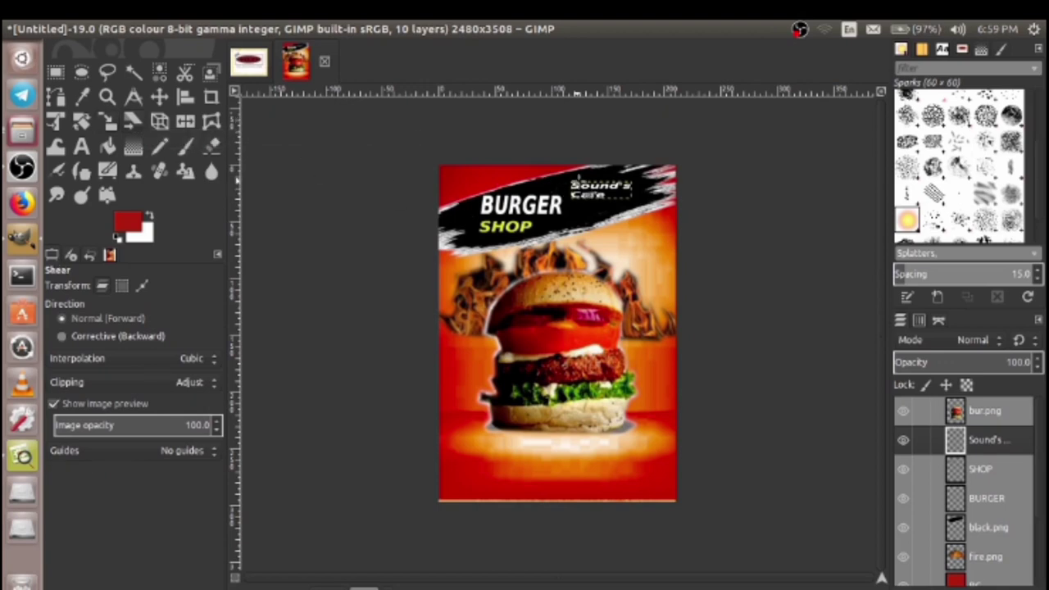
{"action": "left_click", "coordinate": [580, 176]}
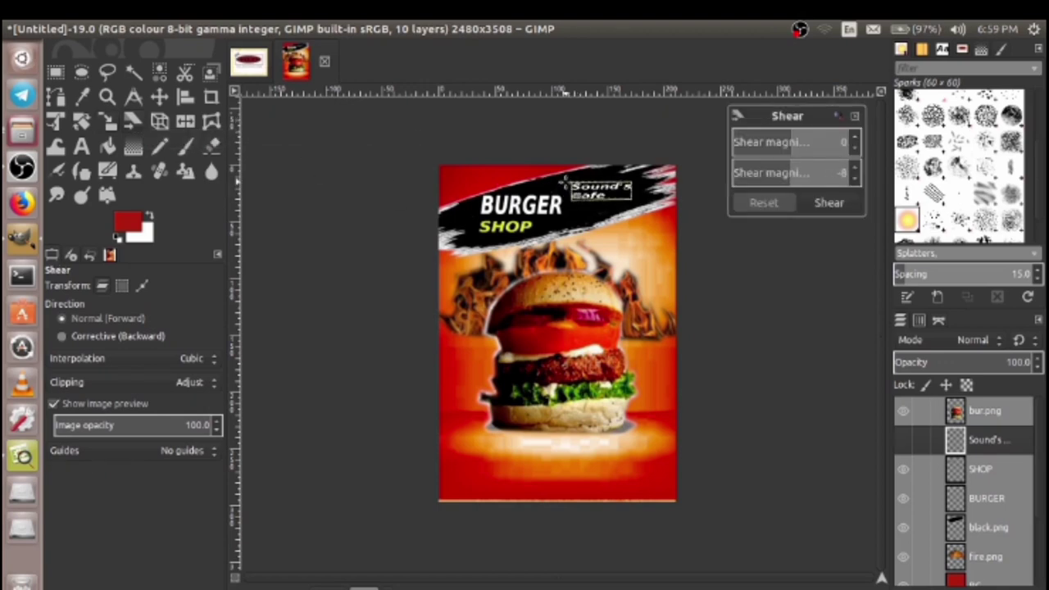
{"action": "mouse_move", "coordinate": [562, 178]}
{"action": "left_mouse_down"}
{"action": "mouse_move", "coordinate": [567, 167]}
{"action": "mouse_move", "coordinate": [586, 204]}
{"action": "left_mouse_up"}
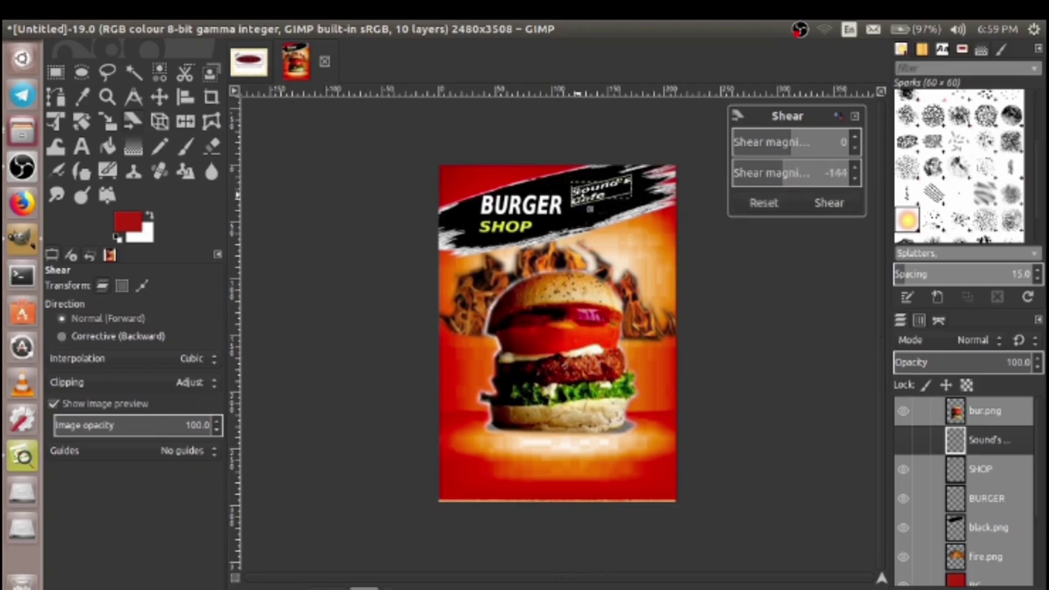
{"action": "left_click", "coordinate": [828, 205]}
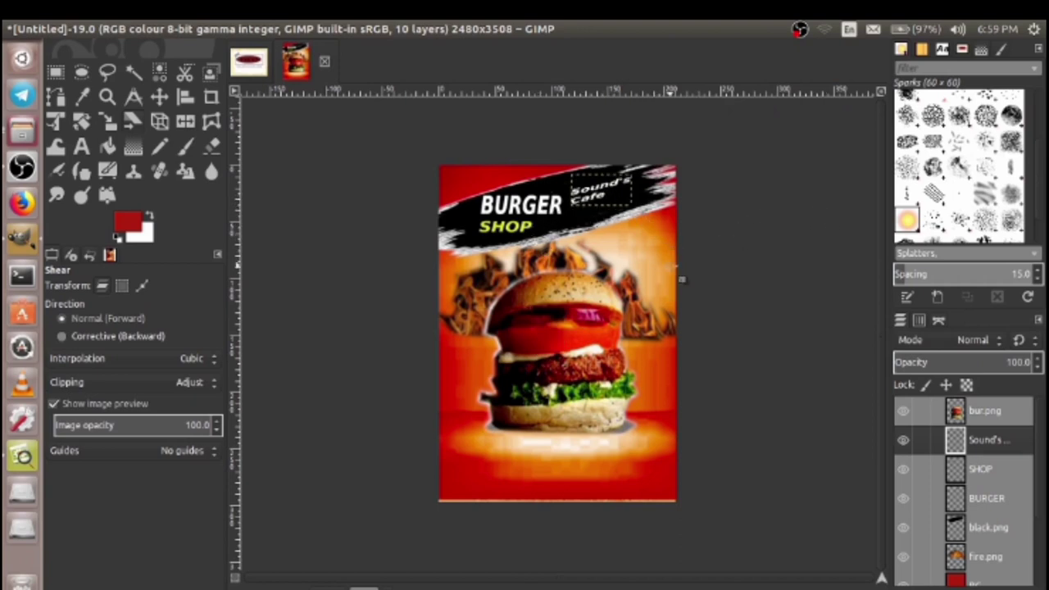
{"action": "mouse_move", "coordinate": [610, 205]}
{"action": "left_mouse_down"}
{"action": "mouse_move", "coordinate": [638, 228]}
{"action": "mouse_move", "coordinate": [637, 213]}
{"action": "left_mouse_up"}
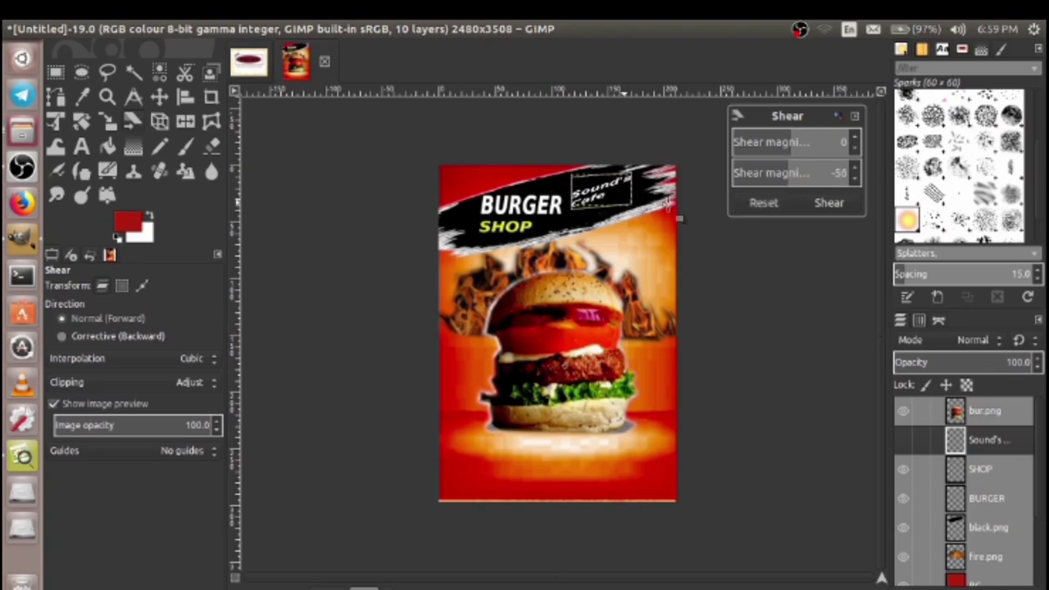
{"action": "left_click", "coordinate": [815, 205]}
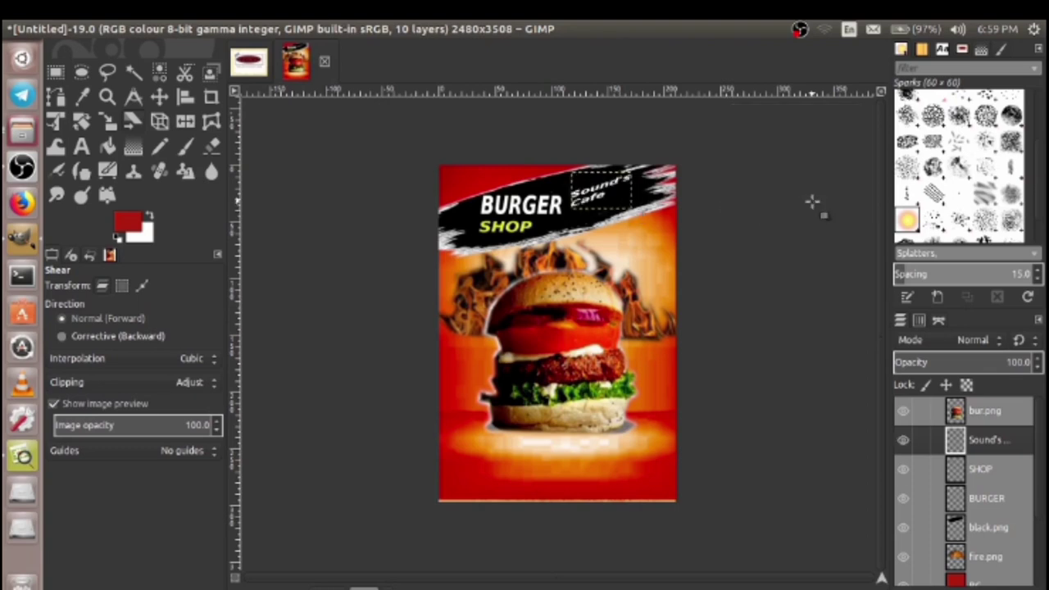
Rescale the slanted Sound's Cafe text slightly smaller, to about 493 × 346 pixels
{"action": "left_click", "coordinate": [109, 122]}
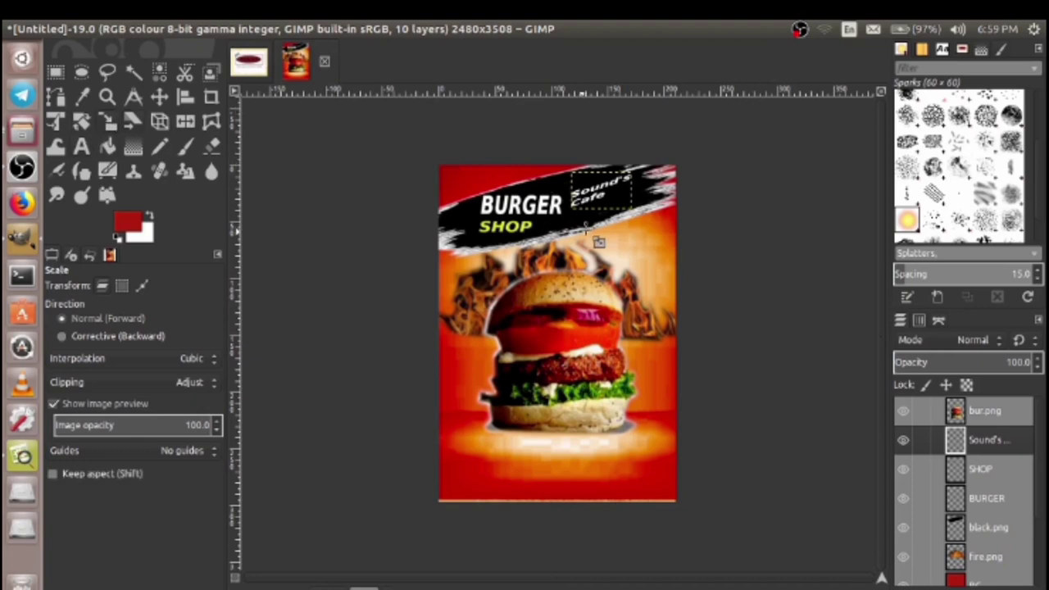
{"action": "left_click", "coordinate": [613, 221]}
{"action": "mouse_move", "coordinate": [613, 221]}
{"action": "left_mouse_down"}
{"action": "mouse_move", "coordinate": [622, 234]}
{"action": "mouse_move", "coordinate": [626, 211]}
{"action": "left_mouse_up"}
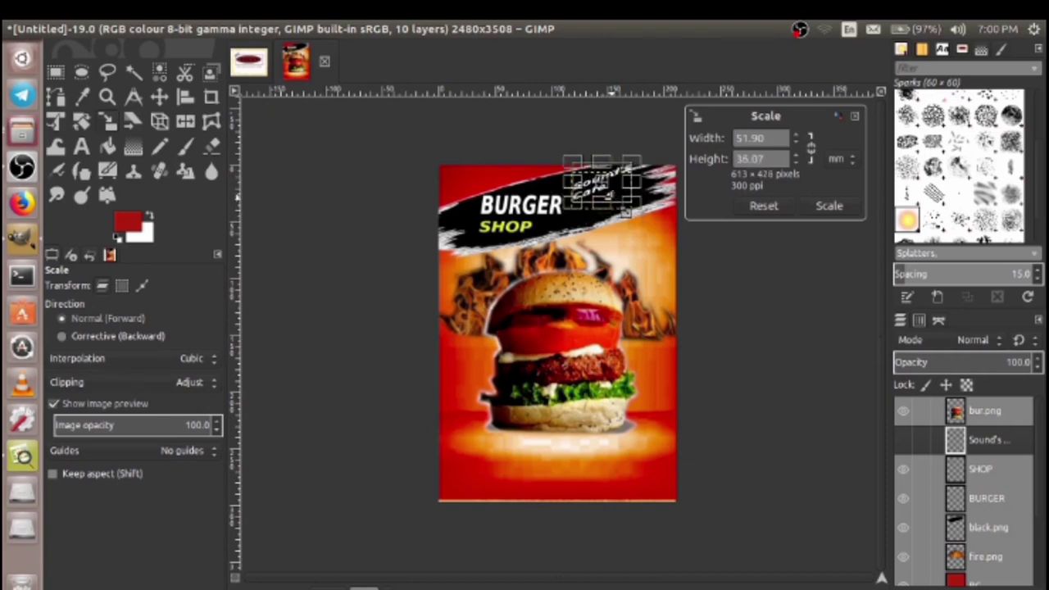
{"action": "left_click_drag", "start_coordinate": [626, 211], "coordinate": [641, 183]}
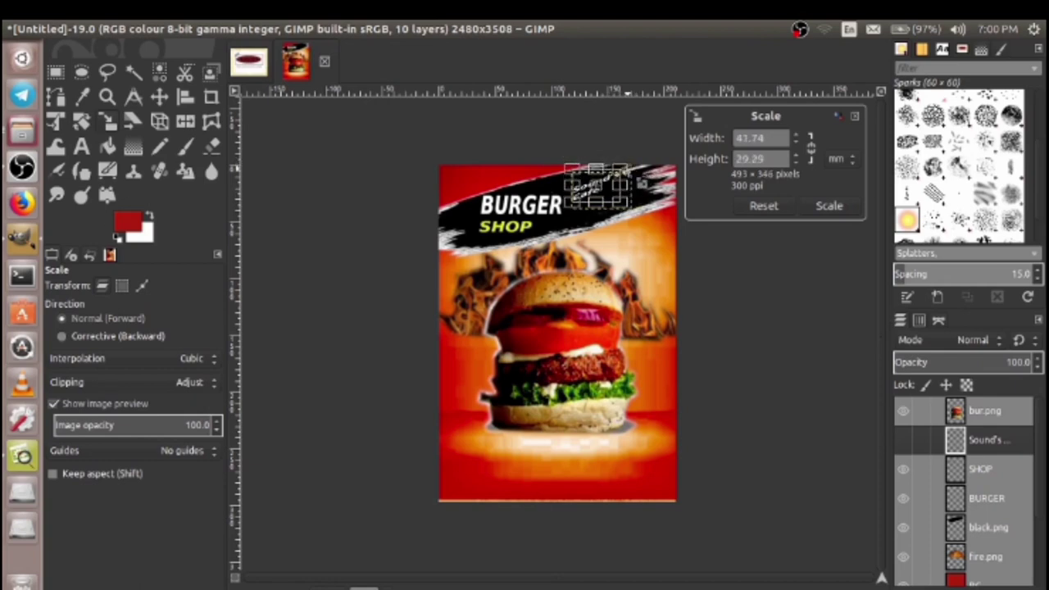
{"action": "left_click", "coordinate": [829, 206]}
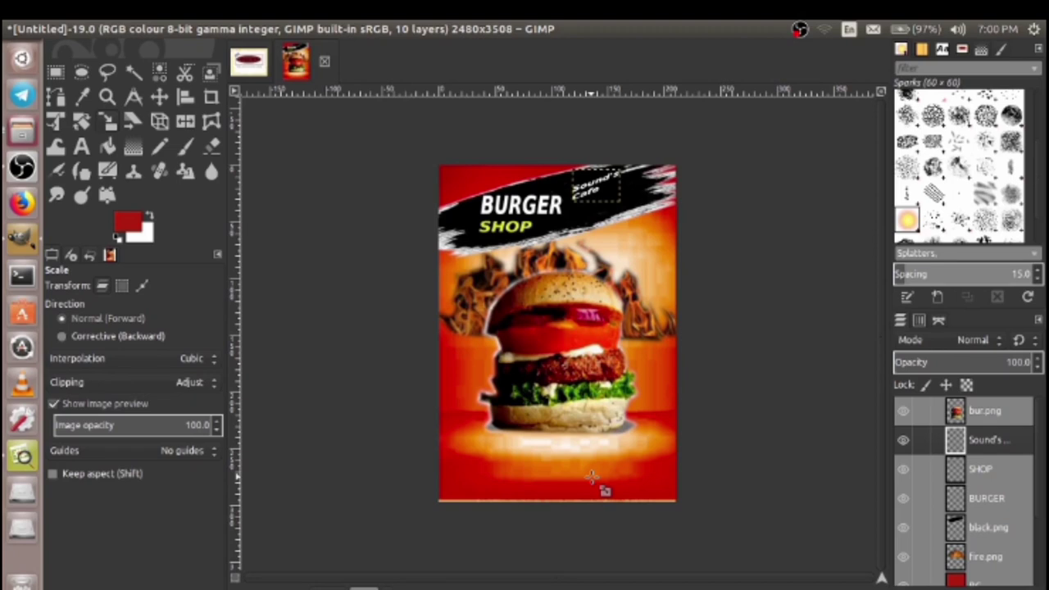
Drag black.png from the file manager onto the poster as a new layer
{"action": "double_click", "coordinate": [649, 29]}
{"action": "mouse_move", "coordinate": [258, 139]}
{"action": "left_mouse_down"}
{"action": "mouse_move", "coordinate": [650, 385]}
{"action": "mouse_move", "coordinate": [710, 276]}
{"action": "left_mouse_up"}
{"action": "double_click", "coordinate": [727, 229]}
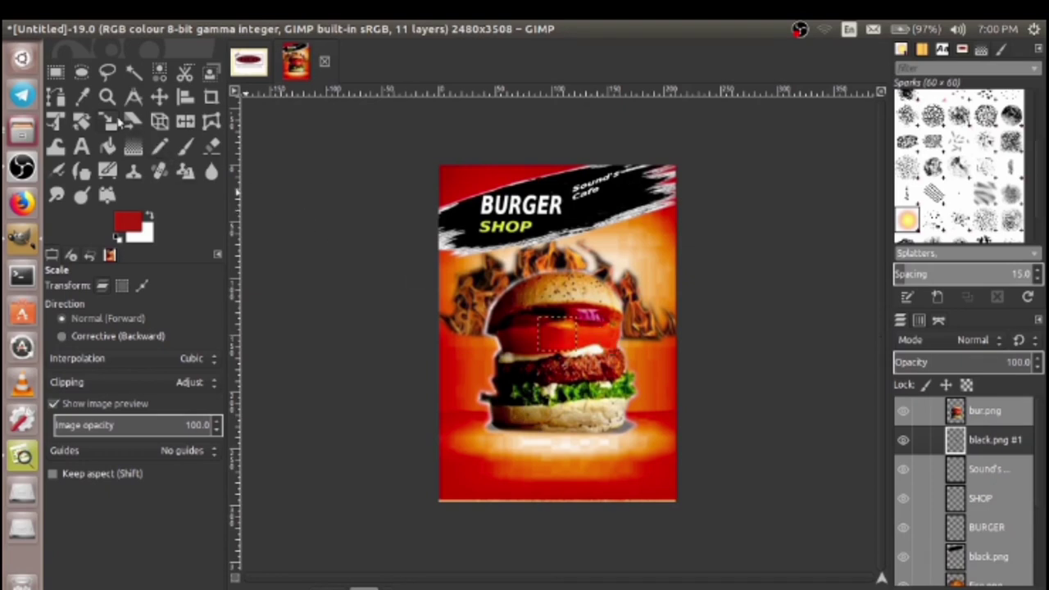
Stretch the black brush stroke into a flat 3552 × 686 banner along the poster bottom
{"action": "left_click_drag", "start_coordinate": [541, 345], "coordinate": [458, 461]}
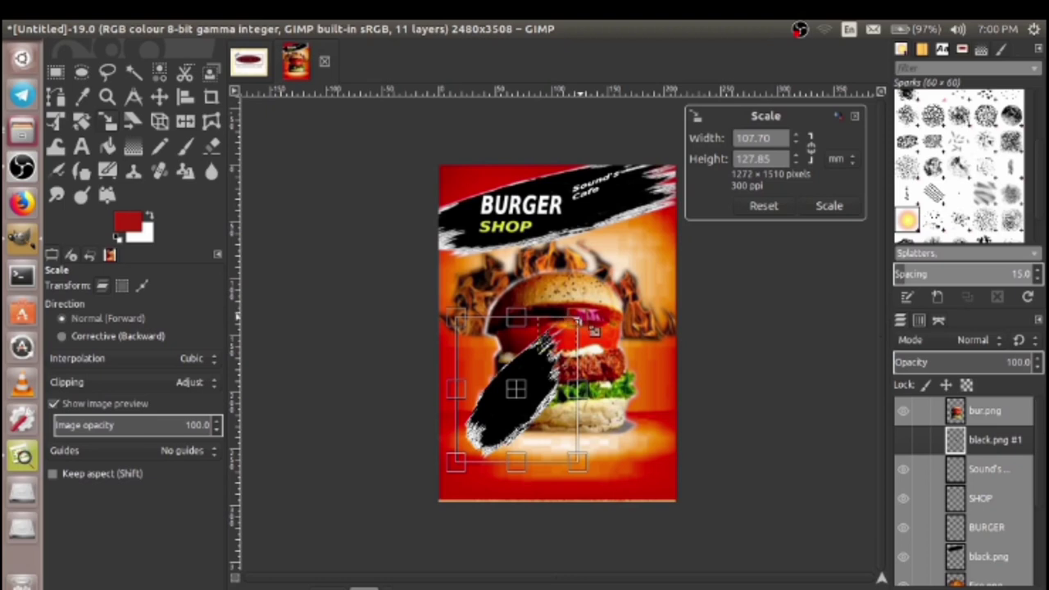
{"action": "mouse_move", "coordinate": [580, 322]}
{"action": "left_mouse_down"}
{"action": "mouse_move", "coordinate": [715, 408]}
{"action": "mouse_move", "coordinate": [703, 431]}
{"action": "left_mouse_up"}
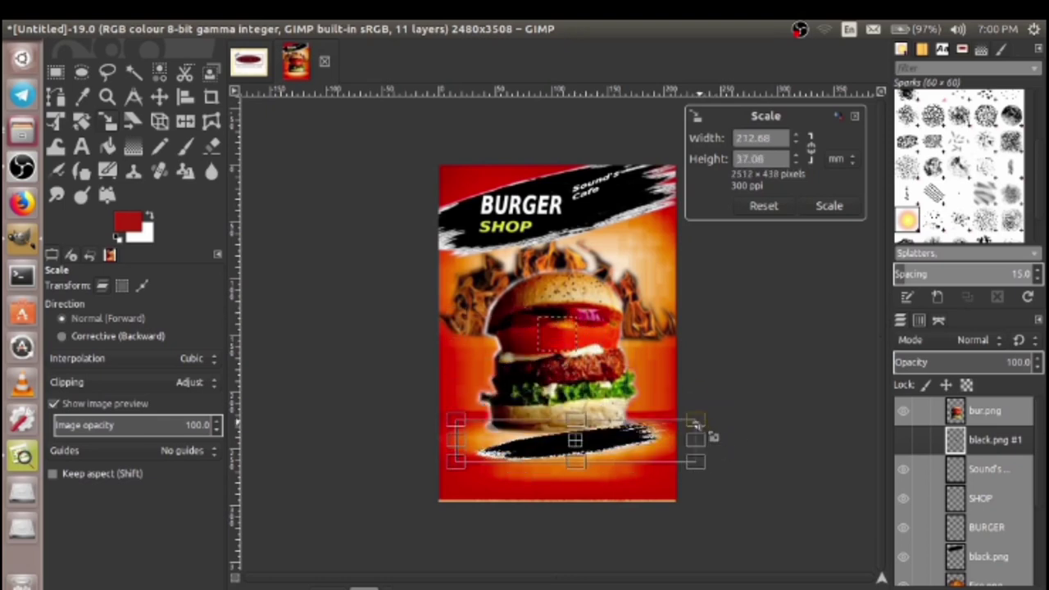
{"action": "left_click_drag", "start_coordinate": [590, 475], "coordinate": [554, 518]}
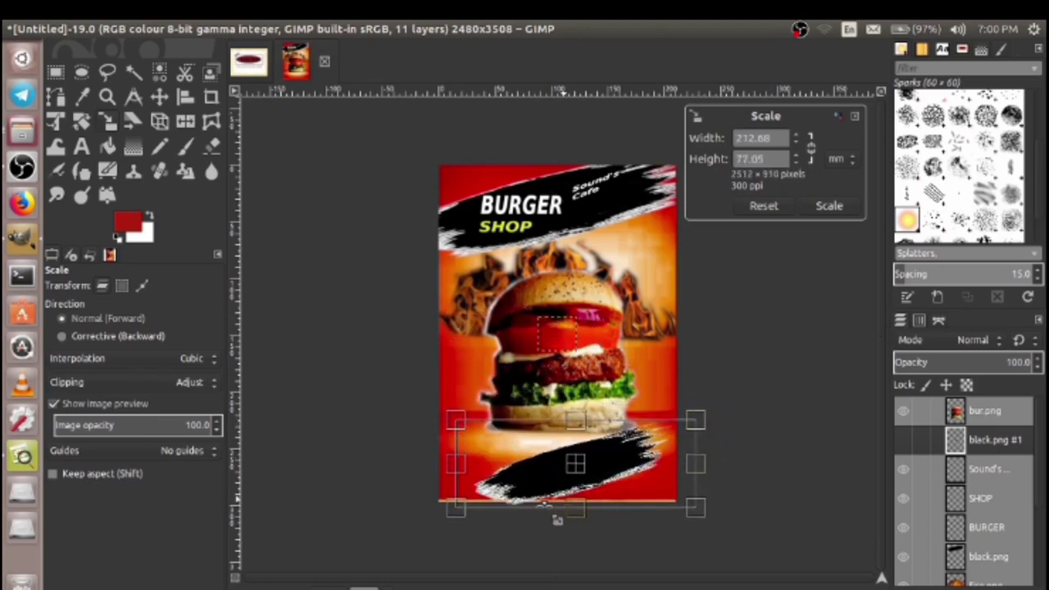
{"action": "left_click_drag", "start_coordinate": [461, 505], "coordinate": [414, 496]}
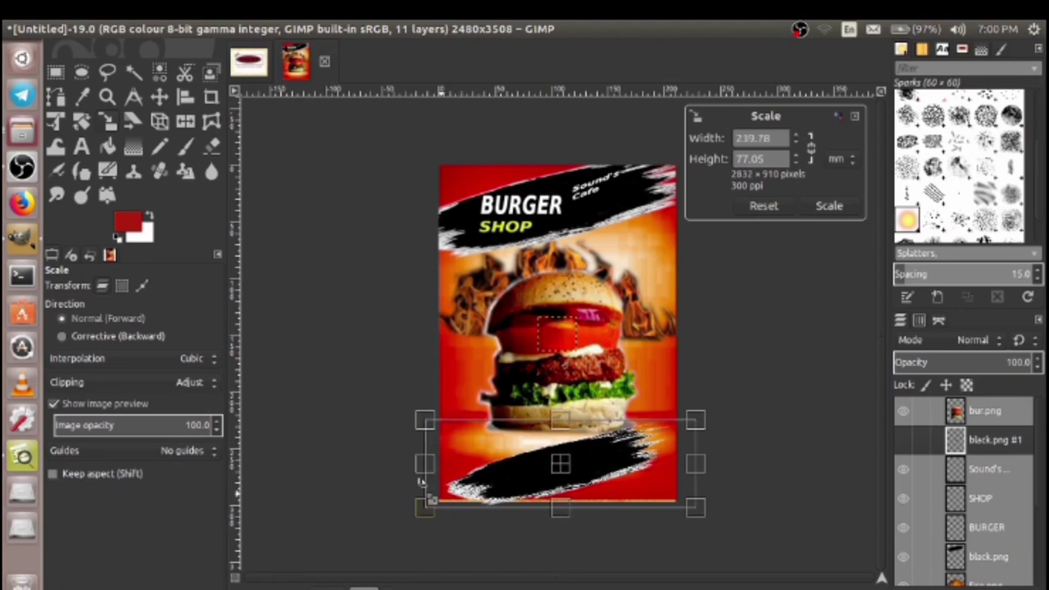
{"action": "left_click_drag", "start_coordinate": [694, 420], "coordinate": [719, 433]}
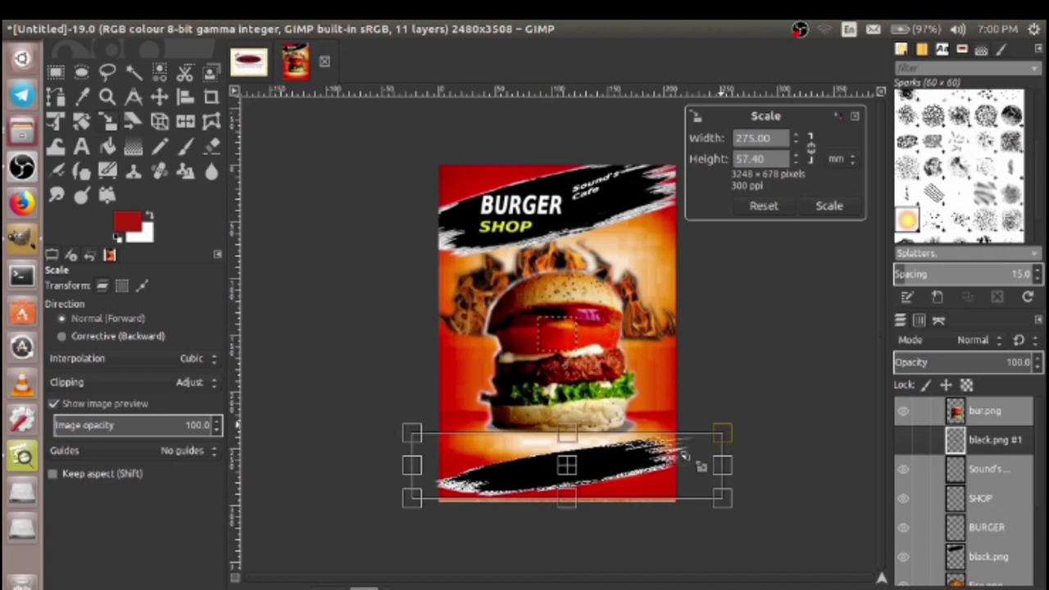
{"action": "left_click_drag", "start_coordinate": [709, 494], "coordinate": [709, 515]}
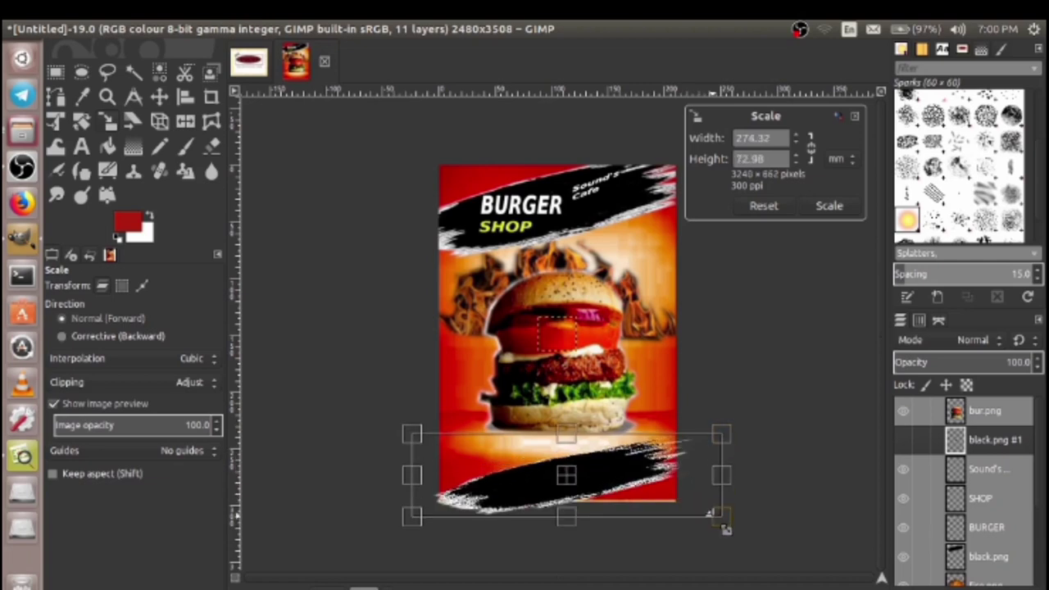
{"action": "left_click_drag", "start_coordinate": [449, 467], "coordinate": [438, 452]}
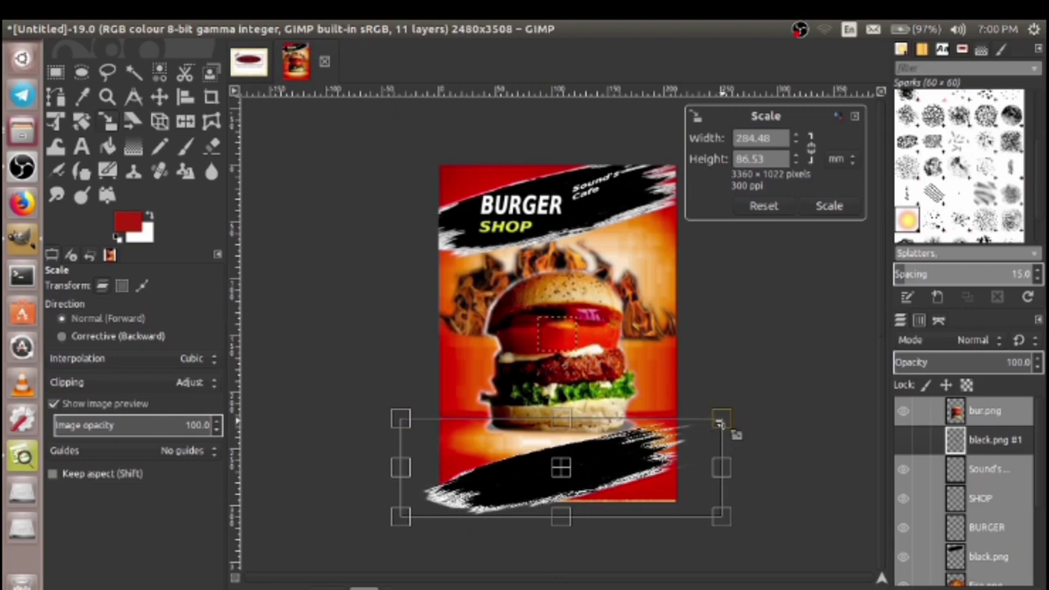
{"action": "left_click_drag", "start_coordinate": [720, 419], "coordinate": [739, 454]}
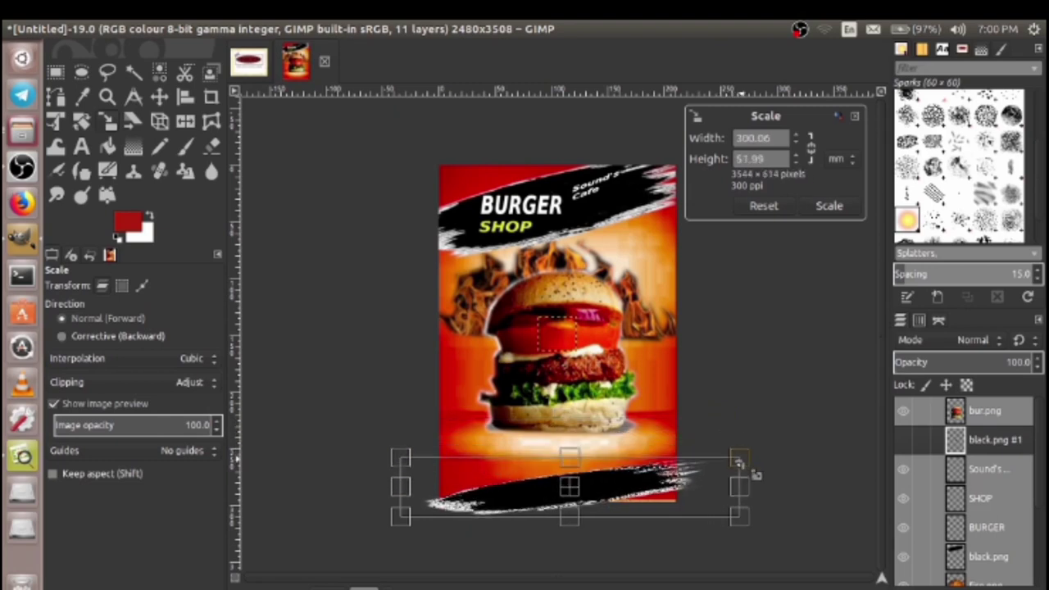
{"action": "left_click", "coordinate": [829, 206]}
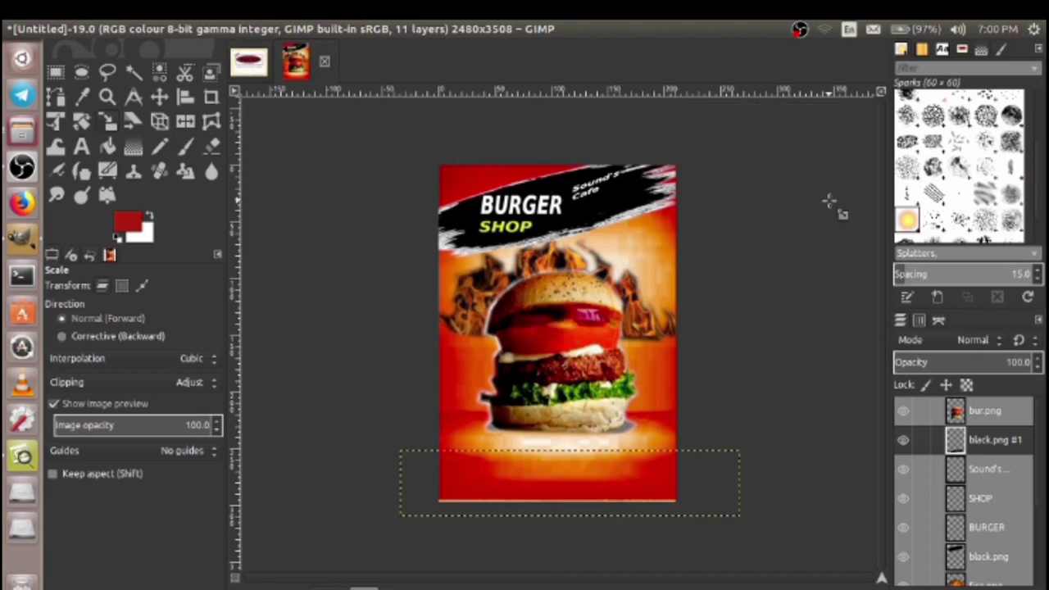
{"action": "left_click", "coordinate": [82, 148]}
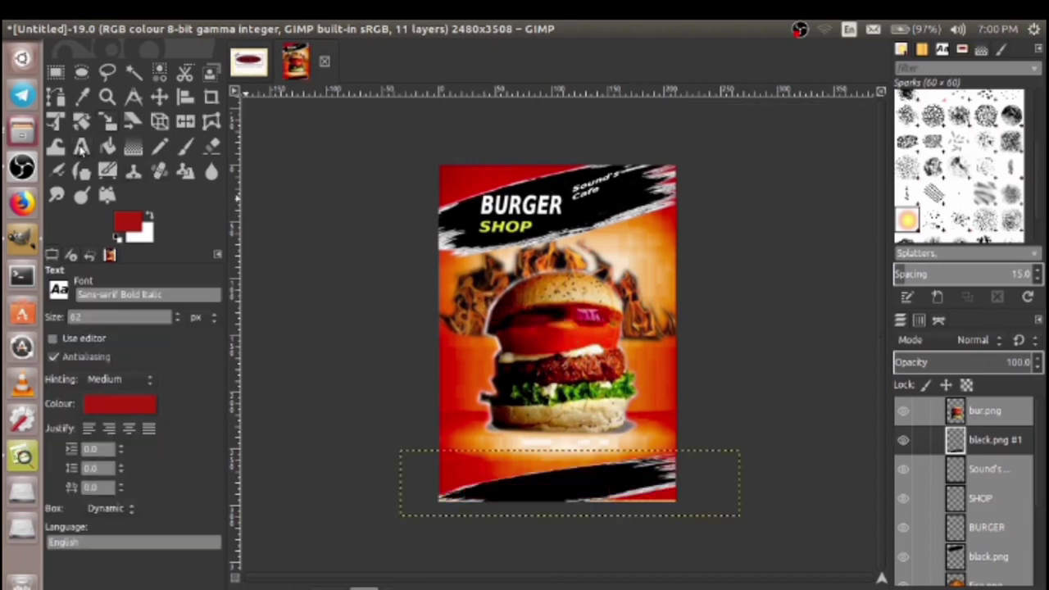
Type OPEN AT 11.00 AM in a text box on the bottom banner
{"action": "left_click", "coordinate": [498, 477]}
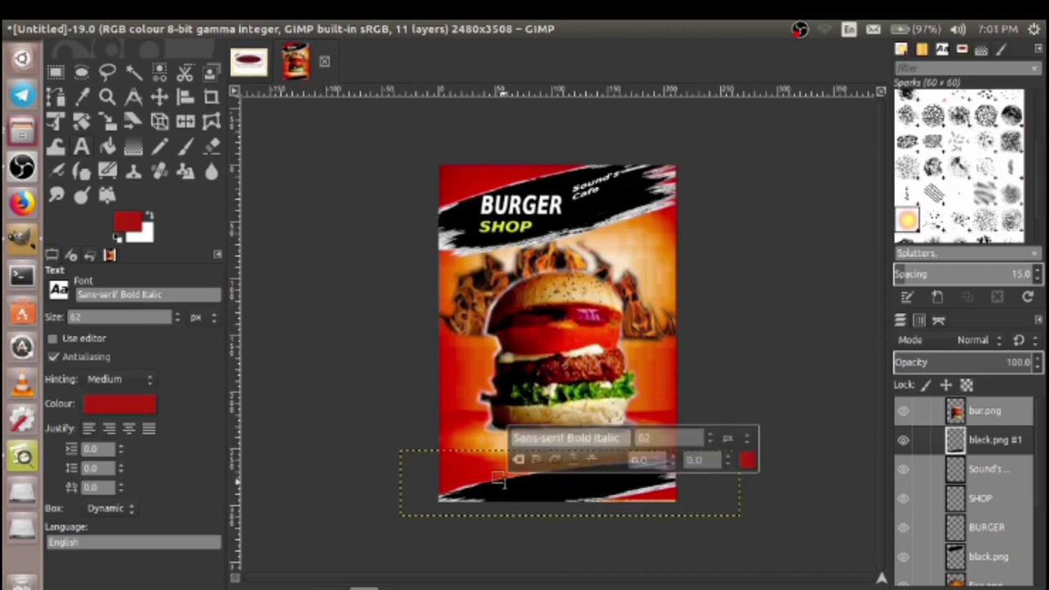
{"action": "type", "text": "DOOR"}
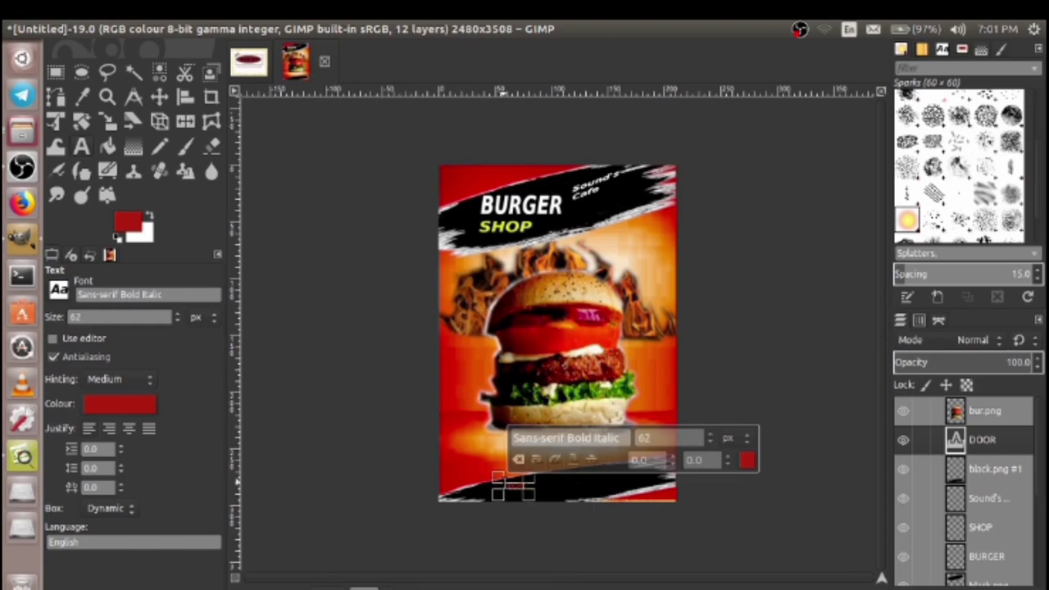
{"action": "key", "text": "BackSpace"}
{"action": "key", "text": "BackSpace"}
{"action": "key", "text": "BackSpace"}
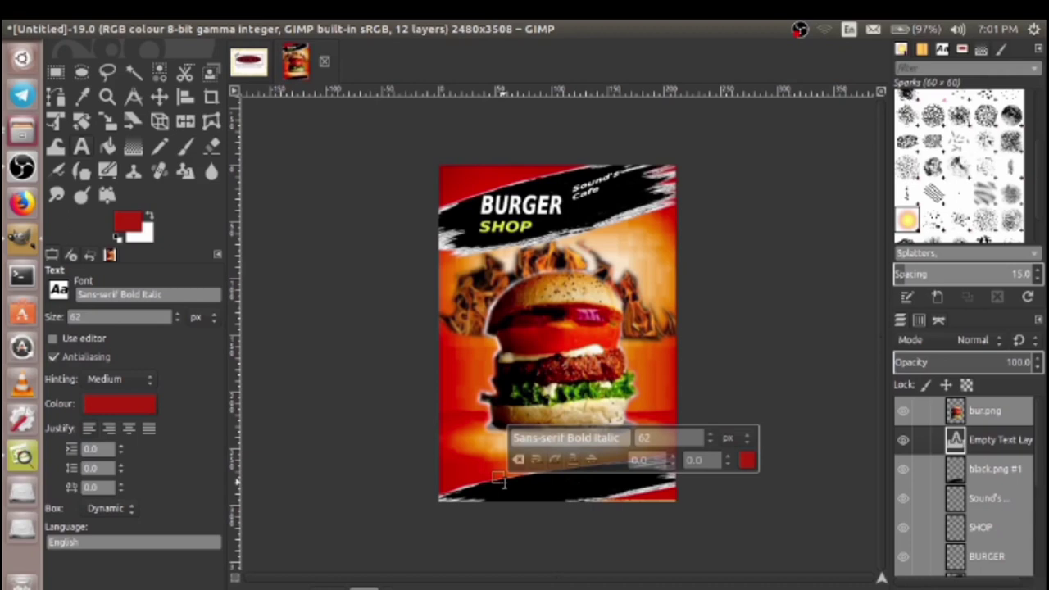
{"action": "type", "text": "OPEN"}
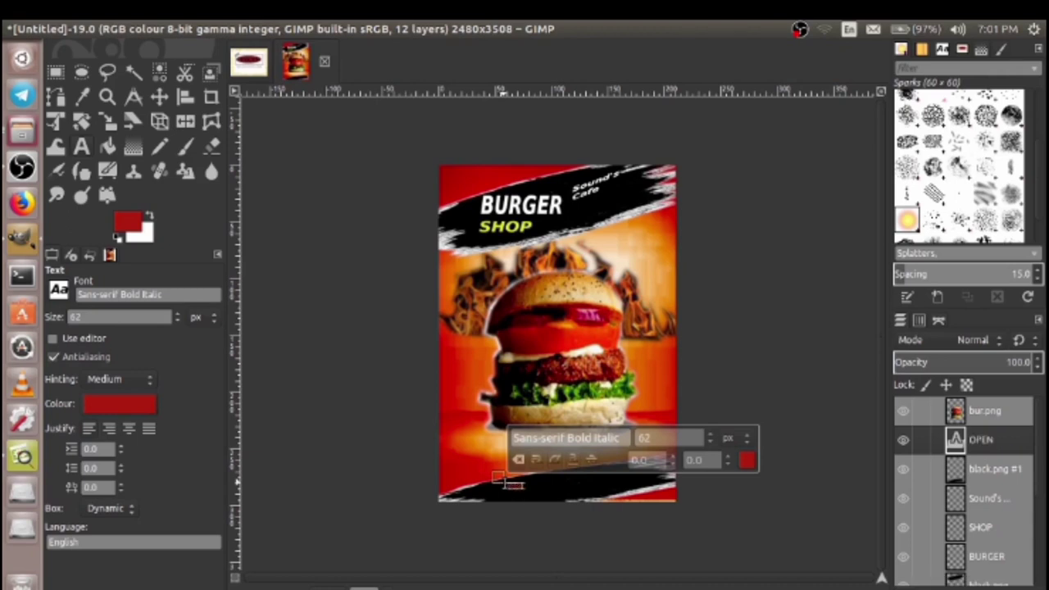
{"action": "type", "text": " AT 11:0"}
{"action": "type", "text": "00"}
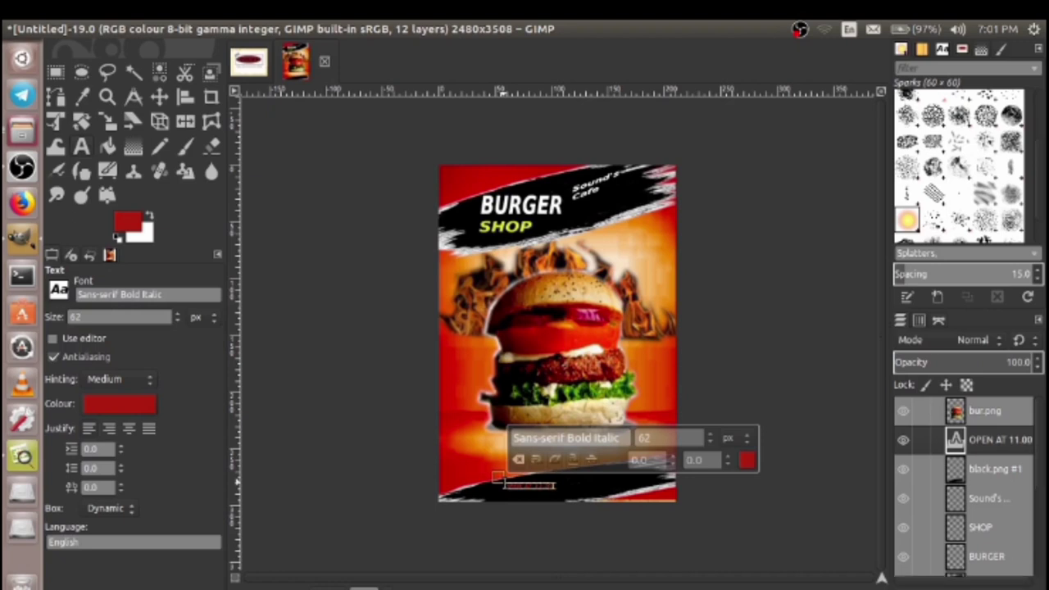
{"action": "key", "text": "BackSpace"}
{"action": "type", "text": "AT"}
Make all the bottom banner text white (ffffff)
{"action": "key", "text": "ctrl+a"}
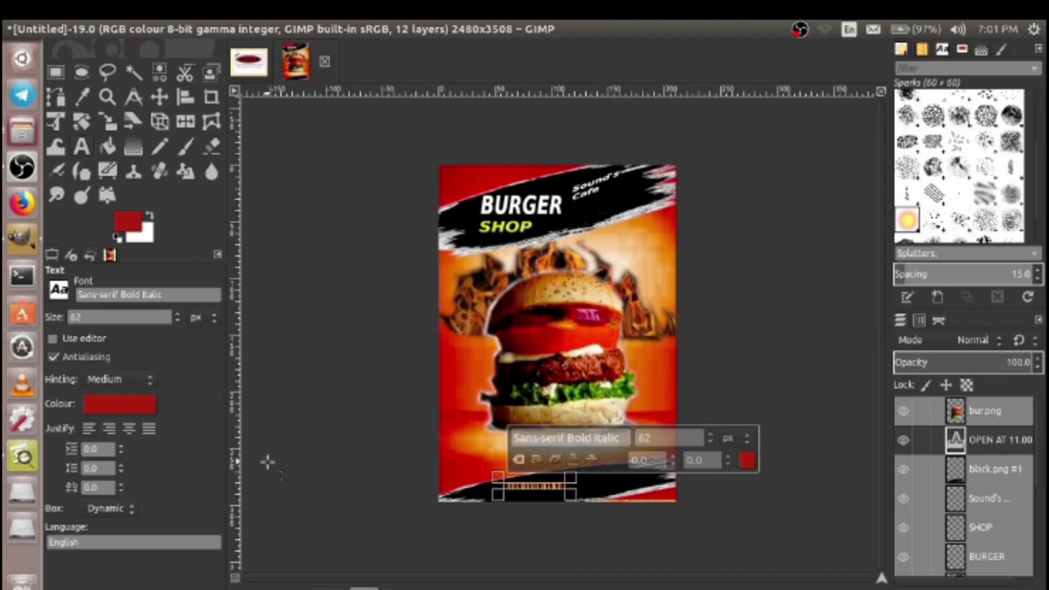
{"action": "left_click", "coordinate": [132, 403]}
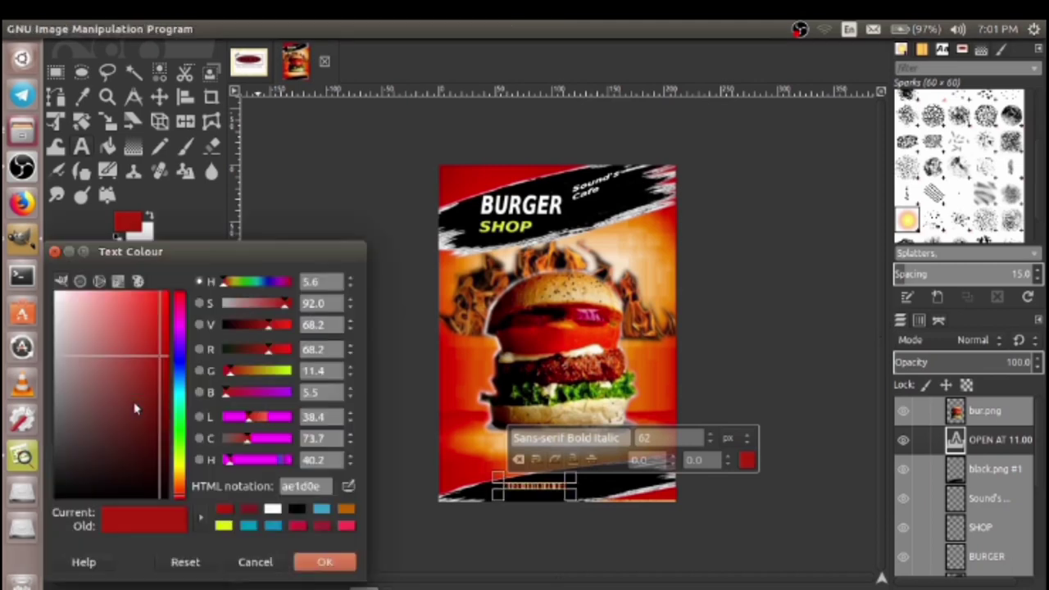
{"action": "left_click", "coordinate": [273, 510]}
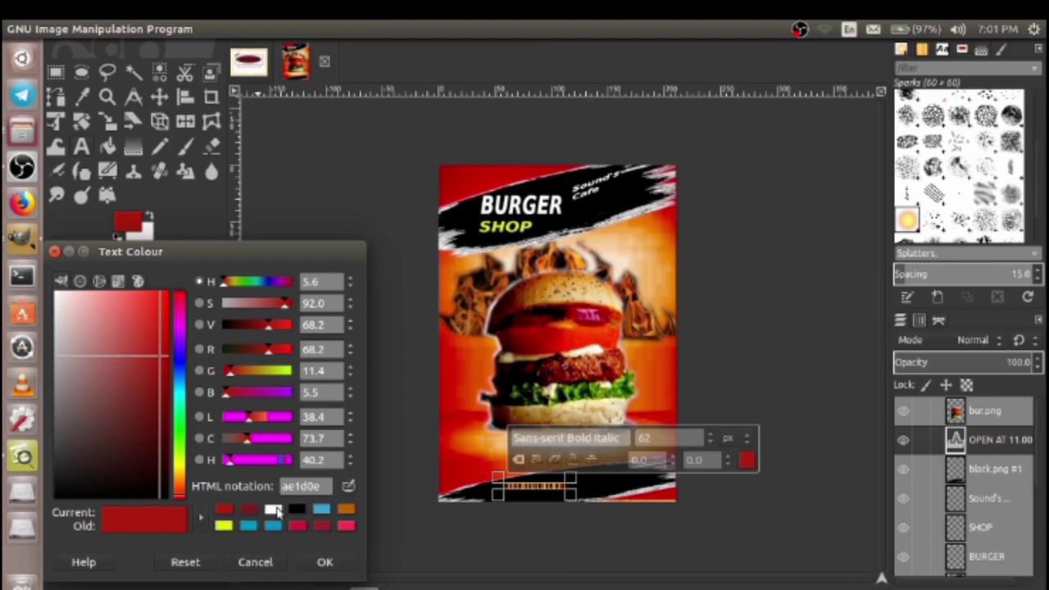
{"action": "left_click", "coordinate": [326, 562]}
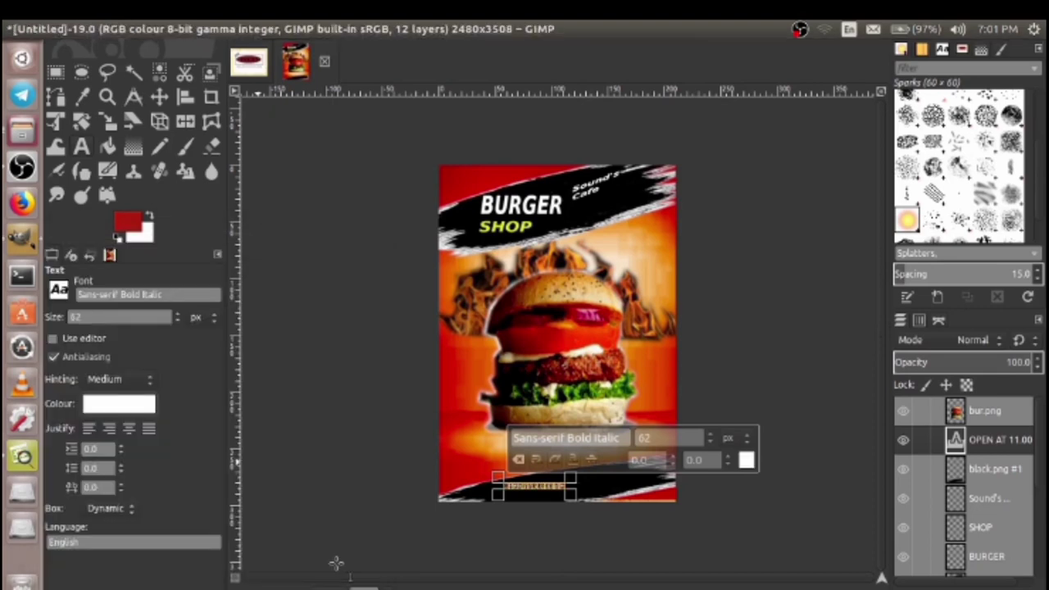
{"action": "left_click", "coordinate": [108, 122]}
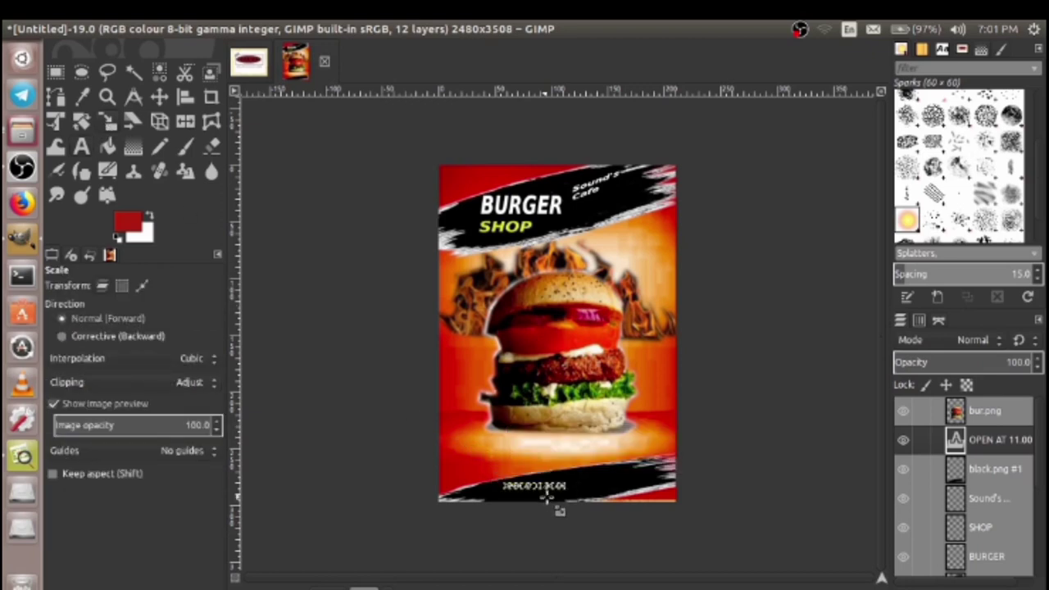
Enlarge the OPEN AT 11.00 AM text across the bottom banner, then show the VGLUG image
{"action": "mouse_move", "coordinate": [579, 495]}
{"action": "left_mouse_down"}
{"action": "mouse_move", "coordinate": [653, 485]}
{"action": "mouse_move", "coordinate": [649, 504]}
{"action": "mouse_move", "coordinate": [666, 510]}
{"action": "left_mouse_up"}
{"action": "left_click", "coordinate": [828, 206]}
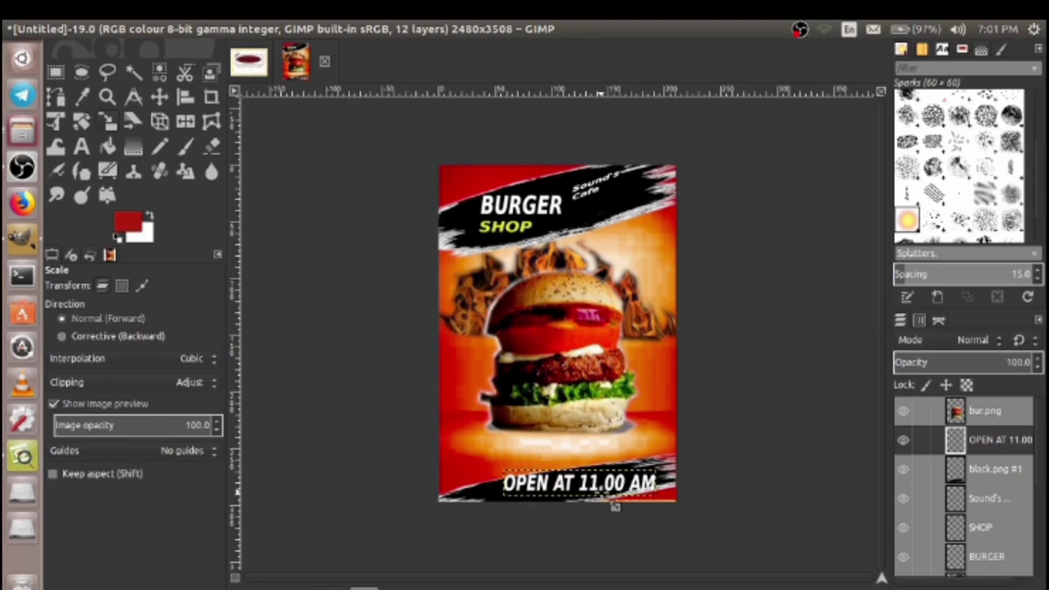
{"action": "left_click", "coordinate": [237, 68]}
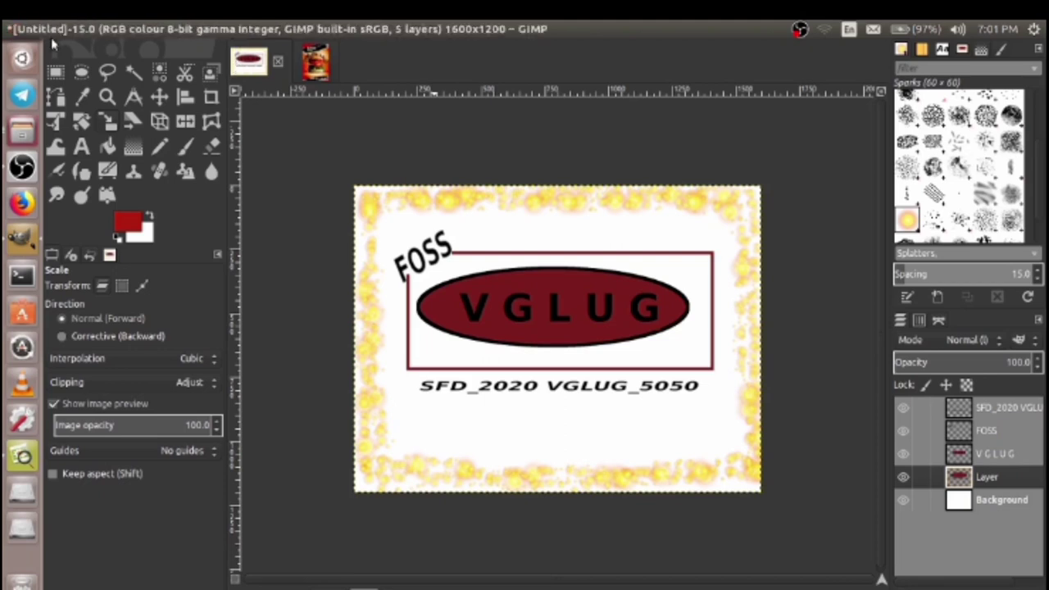
Minimize GIMP and the GIMP works folder window to reveal the desktop
{"action": "mouse_move", "coordinate": [50, 29]}
{"action": "left_click", "coordinate": [28, 29]}
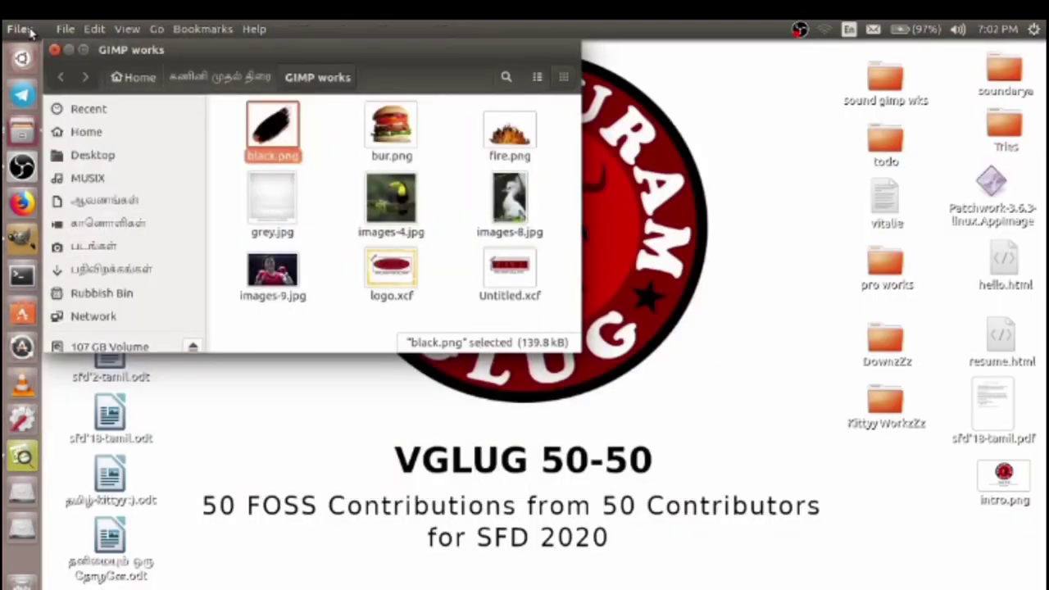
{"action": "left_click", "coordinate": [69, 51]}
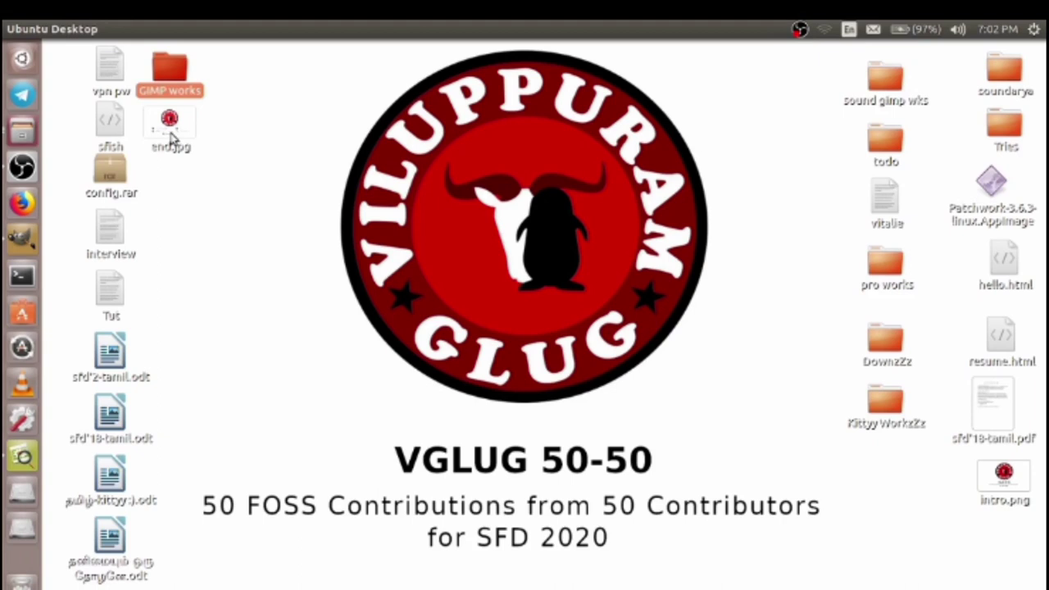